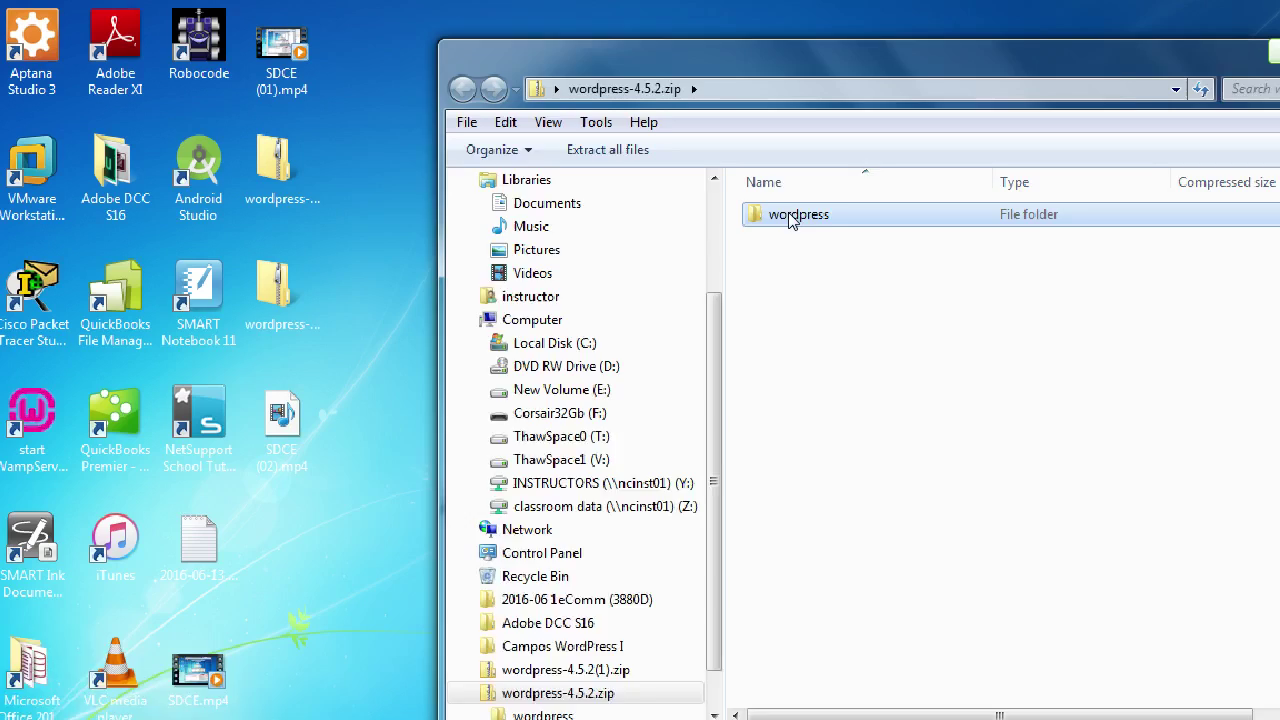
- Bring the Setting Up WordPress PDF in Acrobat to the front over the zip folder
key("alt+Tab")
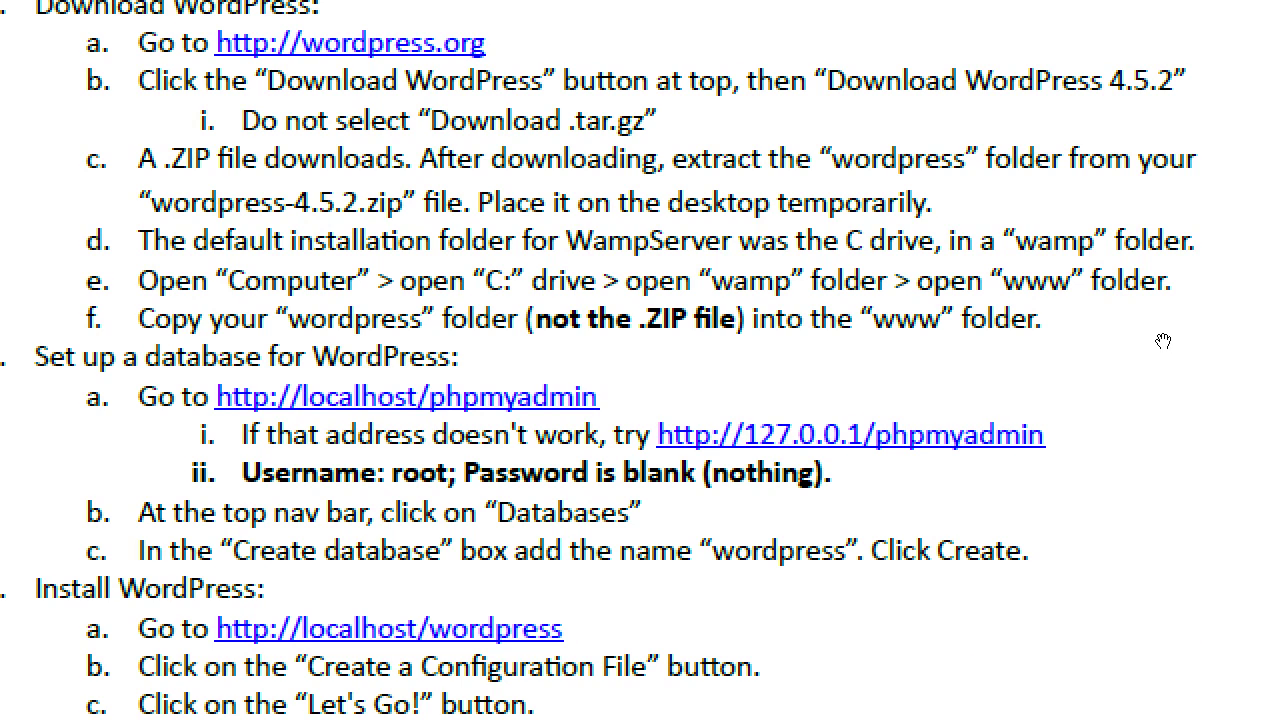
- Zoom the magnifier back out and move the Acrobat instructions window to the lower right
key("super+minus")
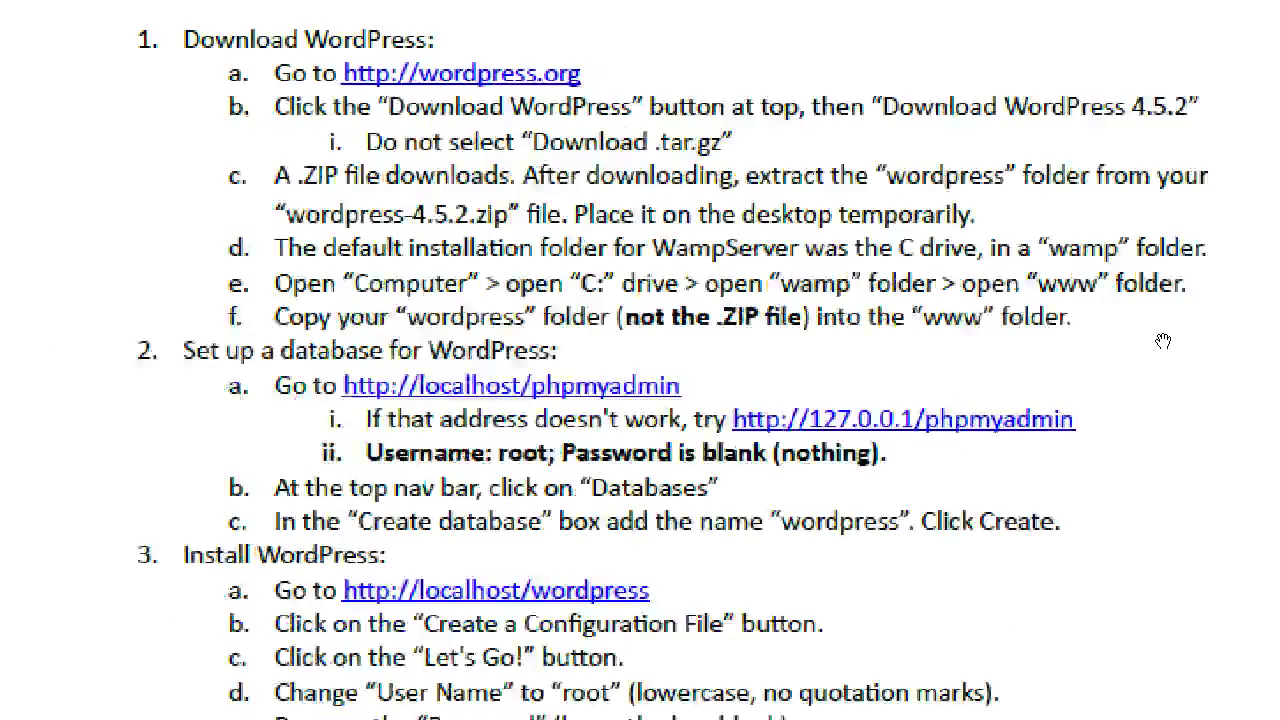
left_click_drag(829, 88, 1156, 415)
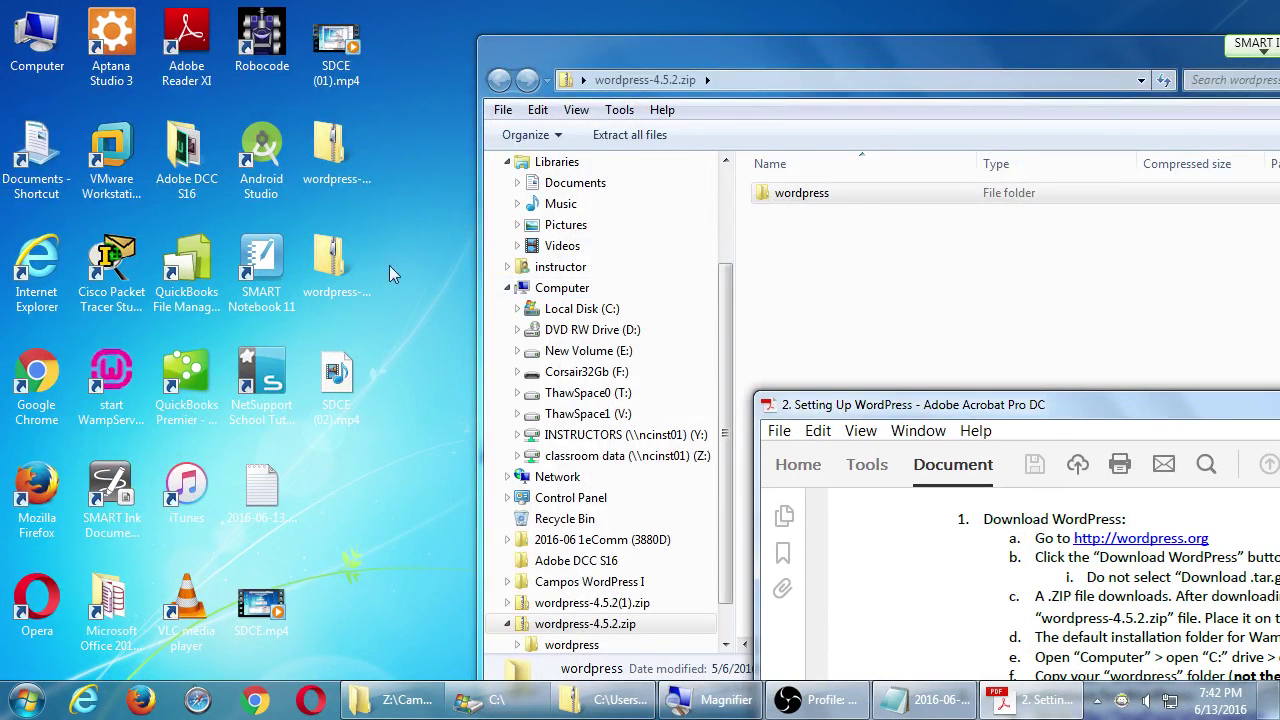
- Open C:\wamp\www through Computer, Local Disk (C:) and wamp, and position that window lower
double_click(37, 50)
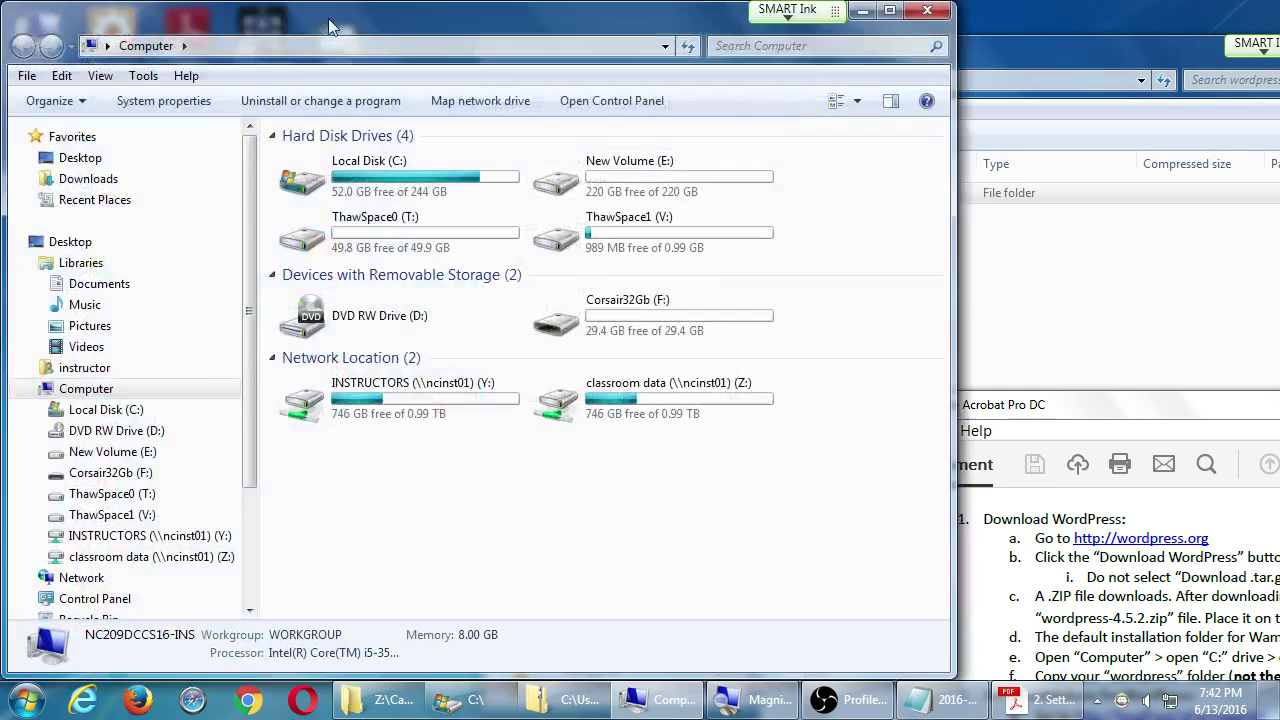
left_click_drag(332, 25, 174, 178)
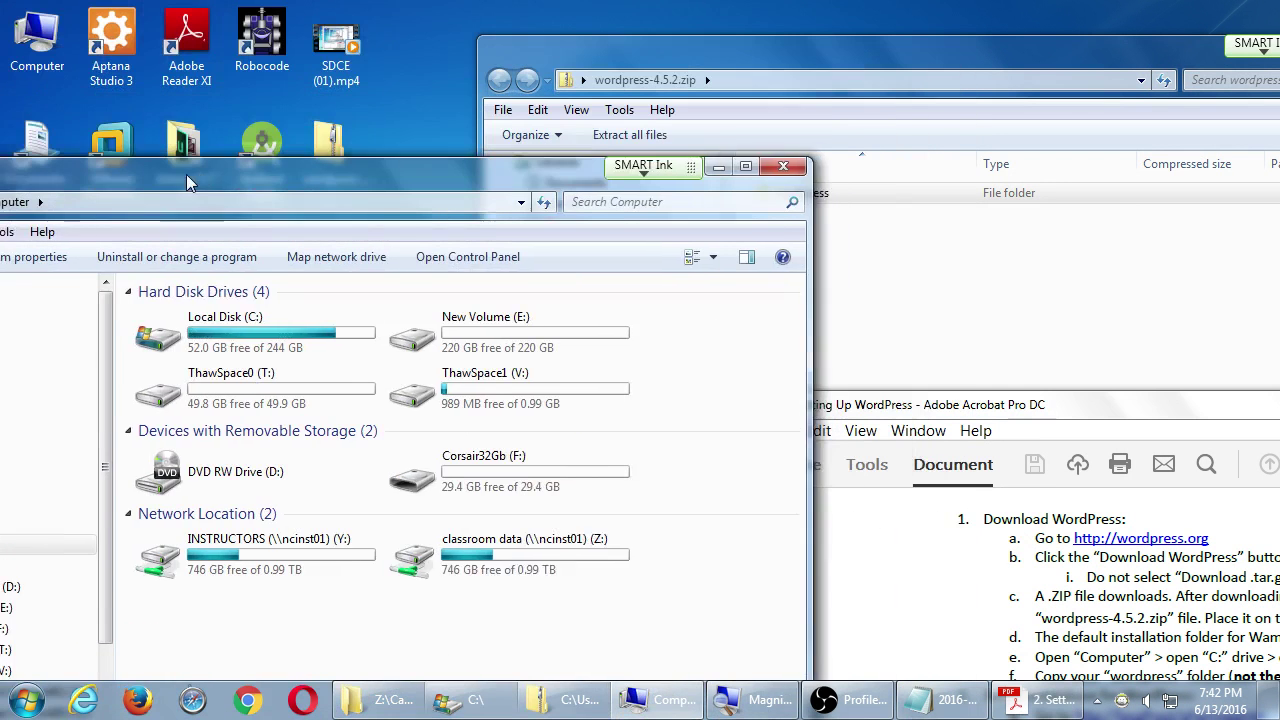
double_click(165, 337)
scroll(180, 515, "down", 4)
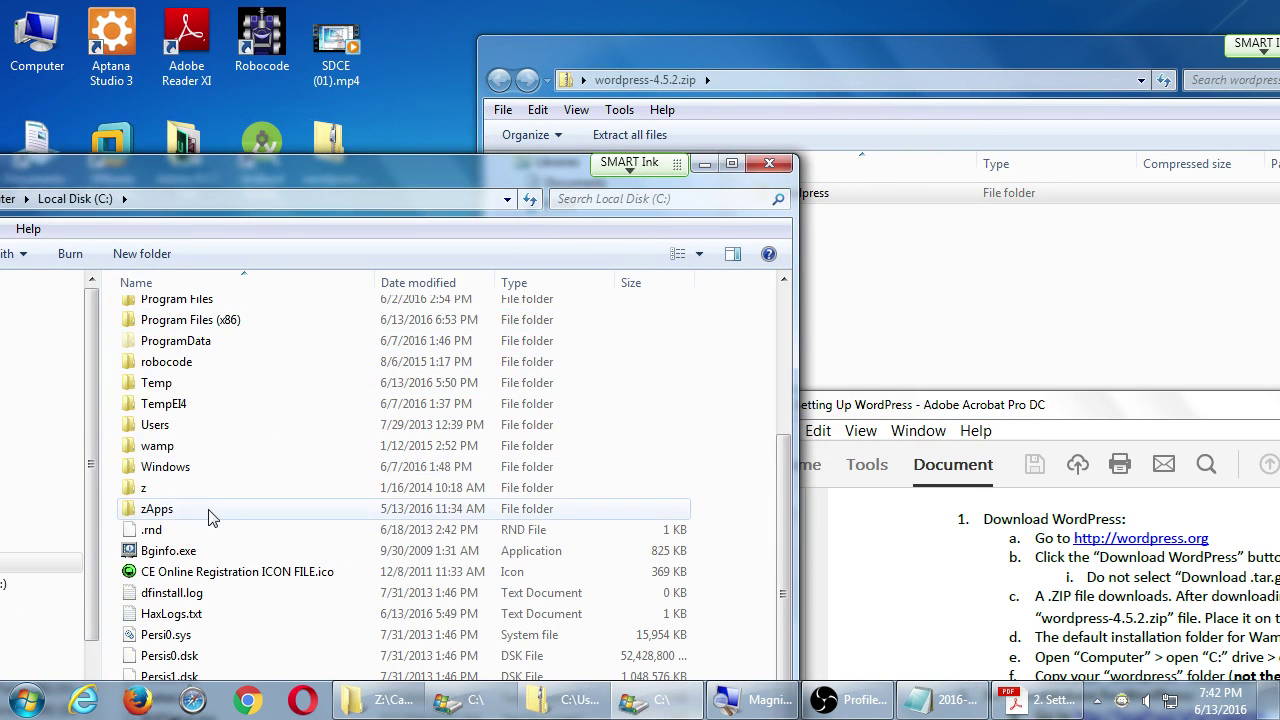
double_click(160, 455)
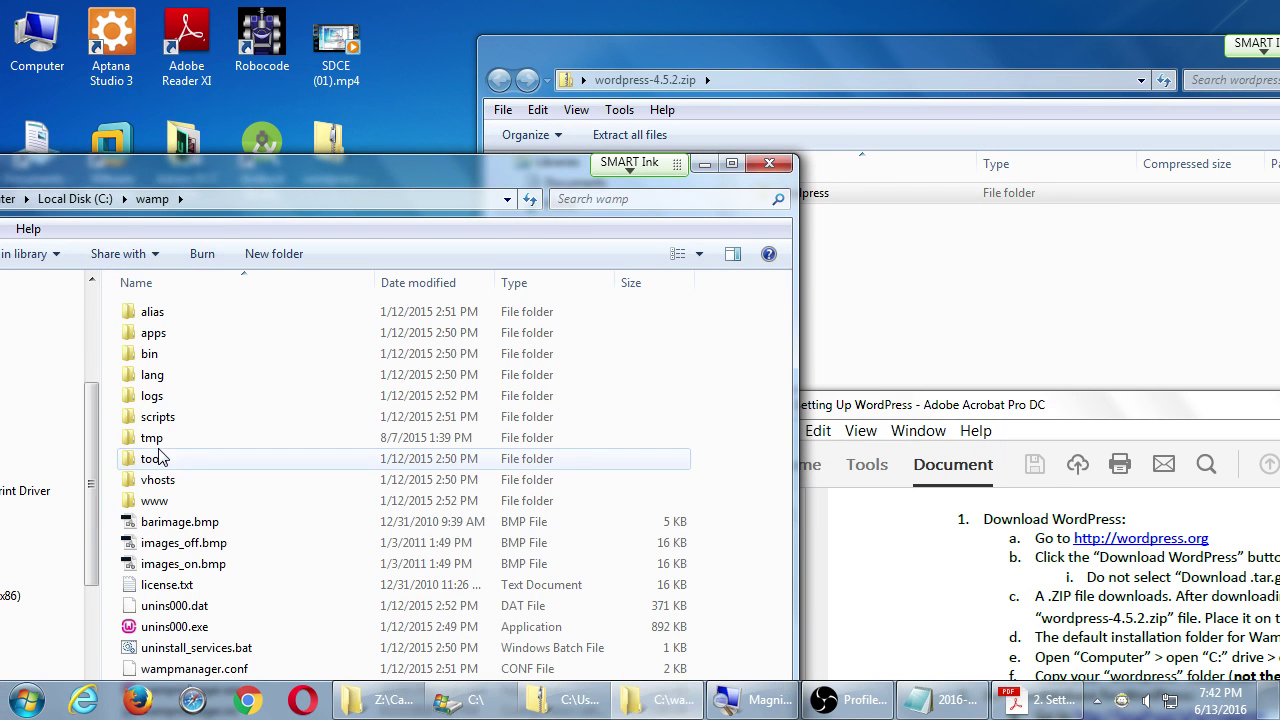
double_click(157, 503)
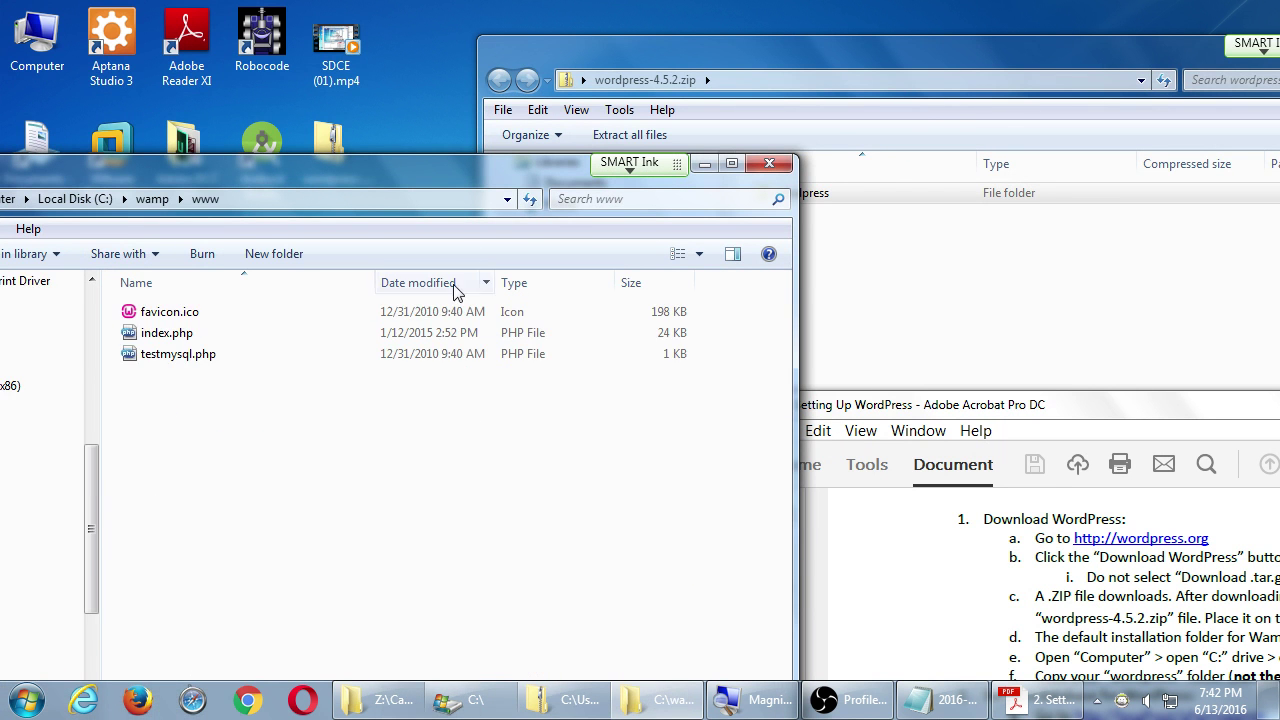
left_click_drag(490, 192, 513, 319)
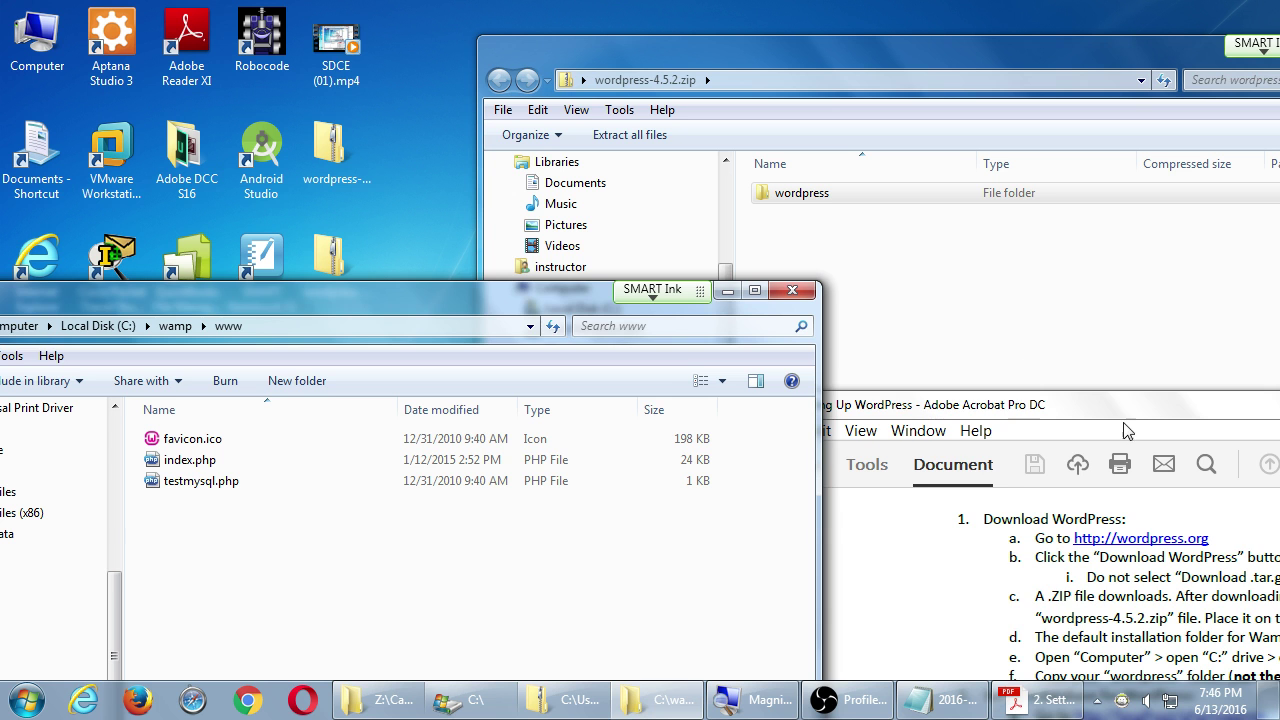
- Drag the Setting Up WordPress instructions window back up to the top of the screen
left_click_drag(1115, 417, 583, 41)
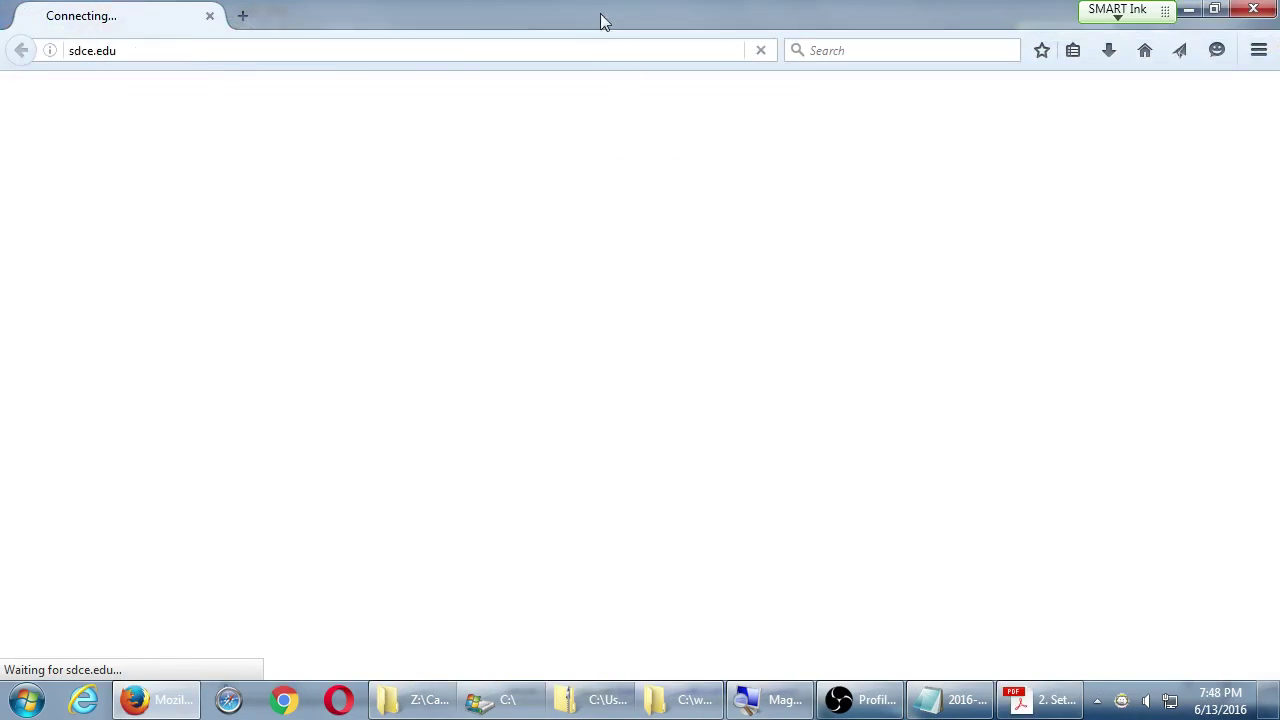
left_click_drag(600, 20, 858, 371)
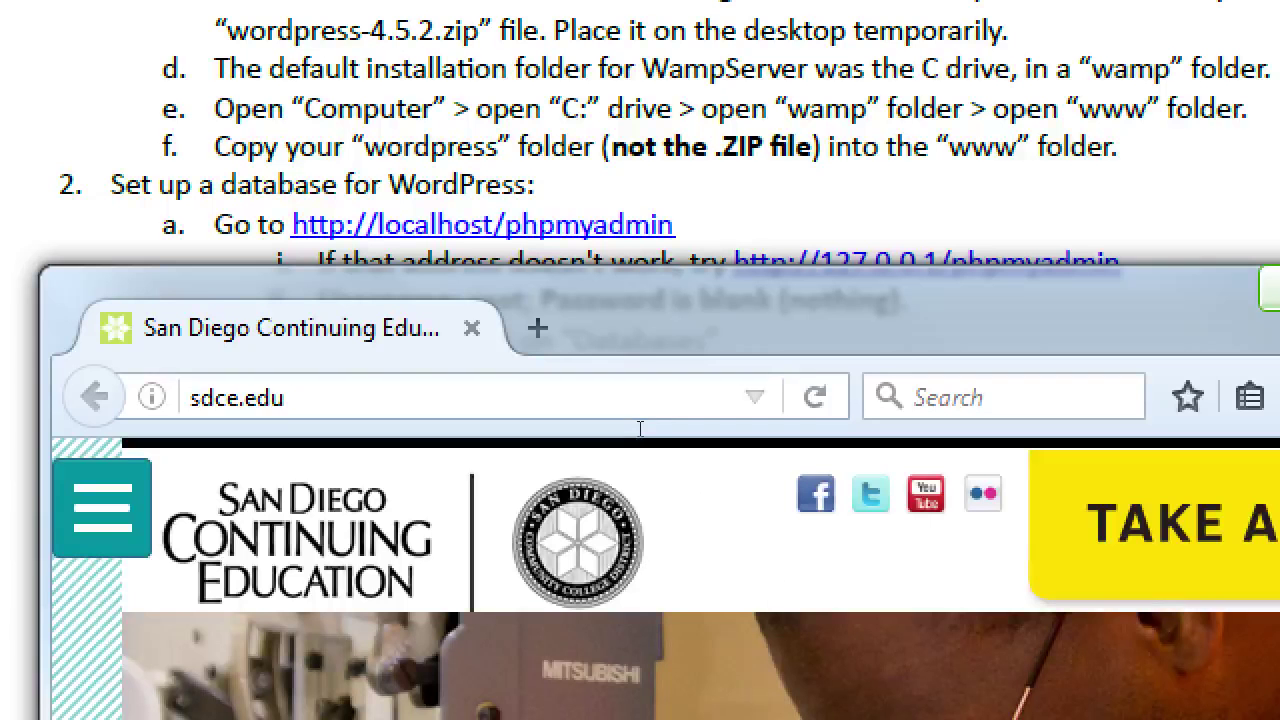
left_click(536, 655)
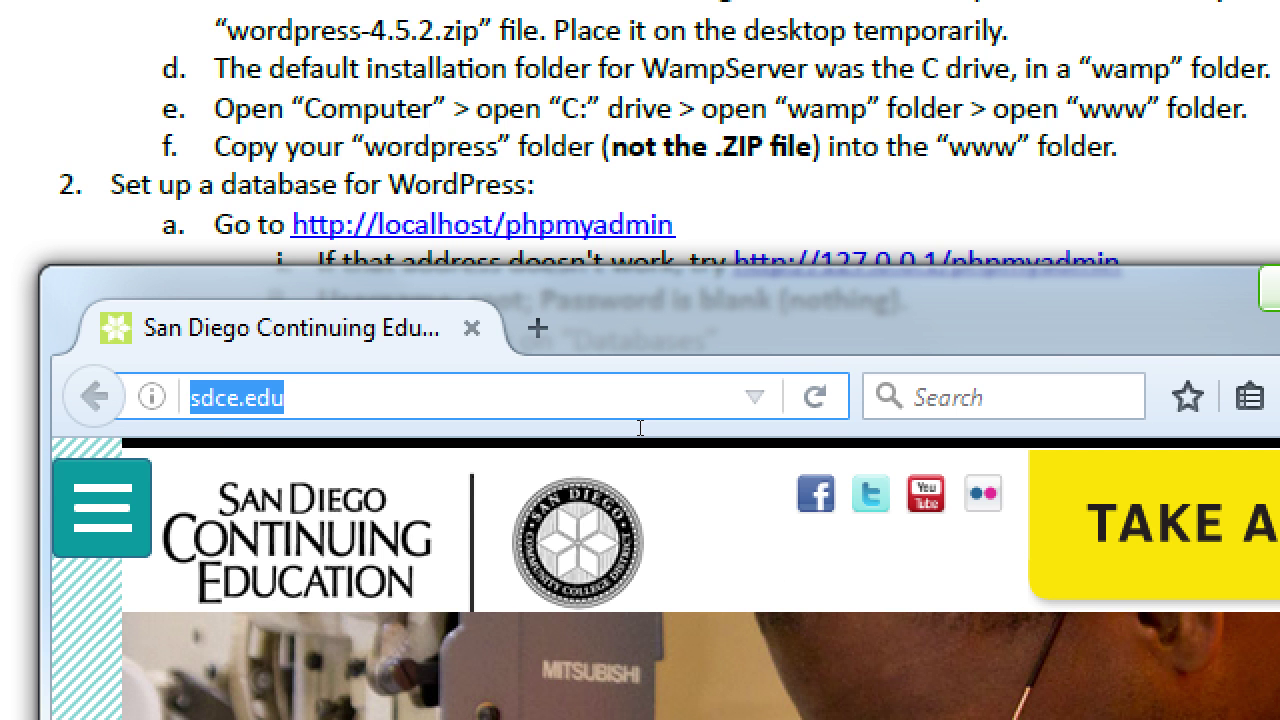
type("http://lo")
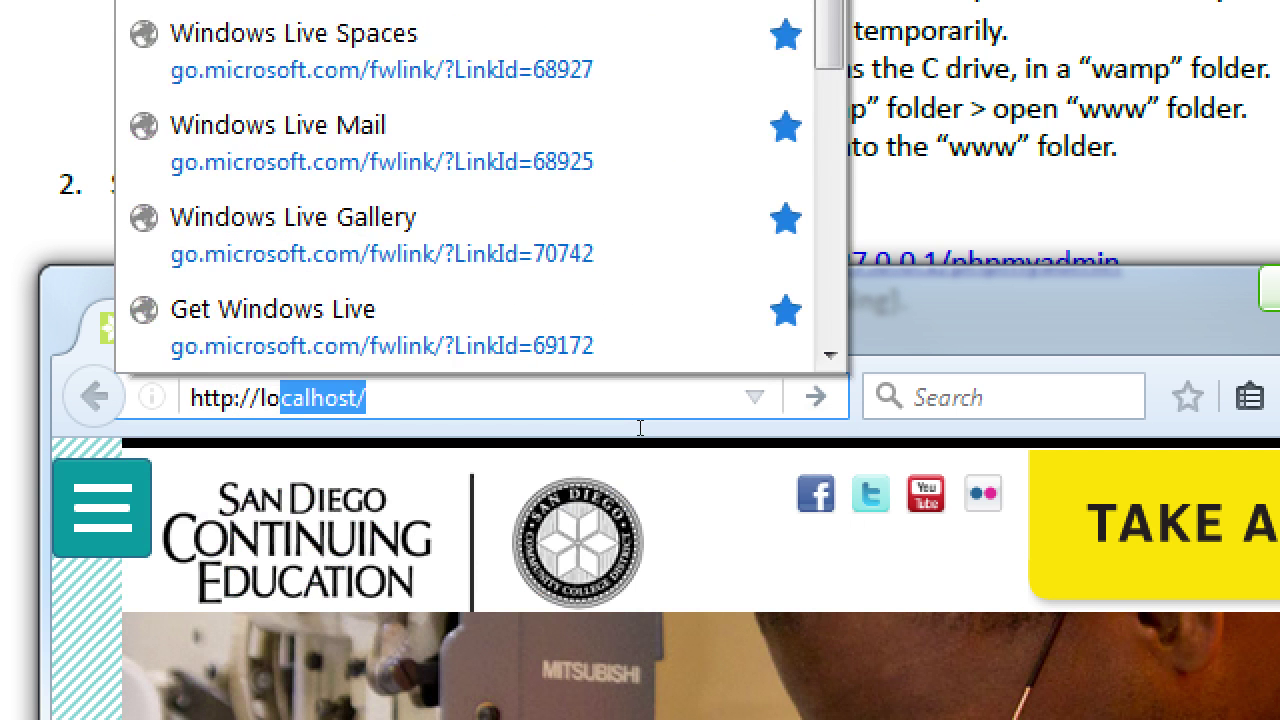
type("ca")
key("Right")
type("php")
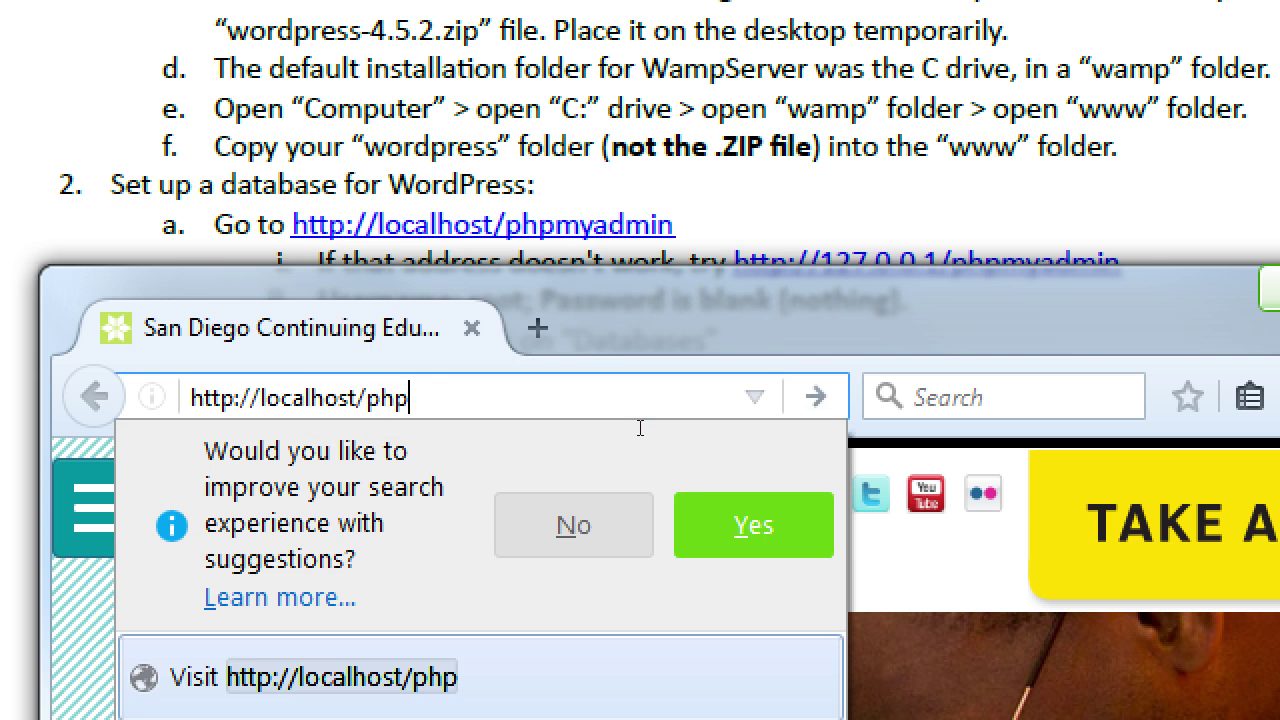
type("myadmin")
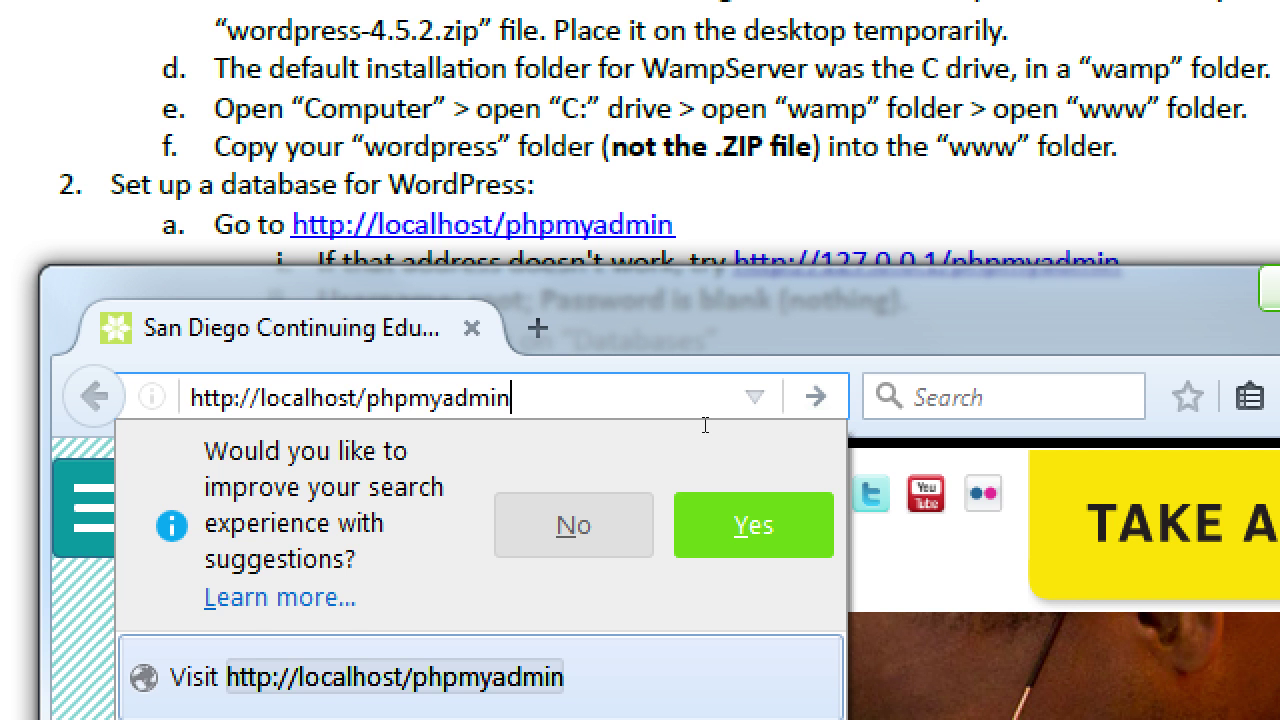
key("Return")
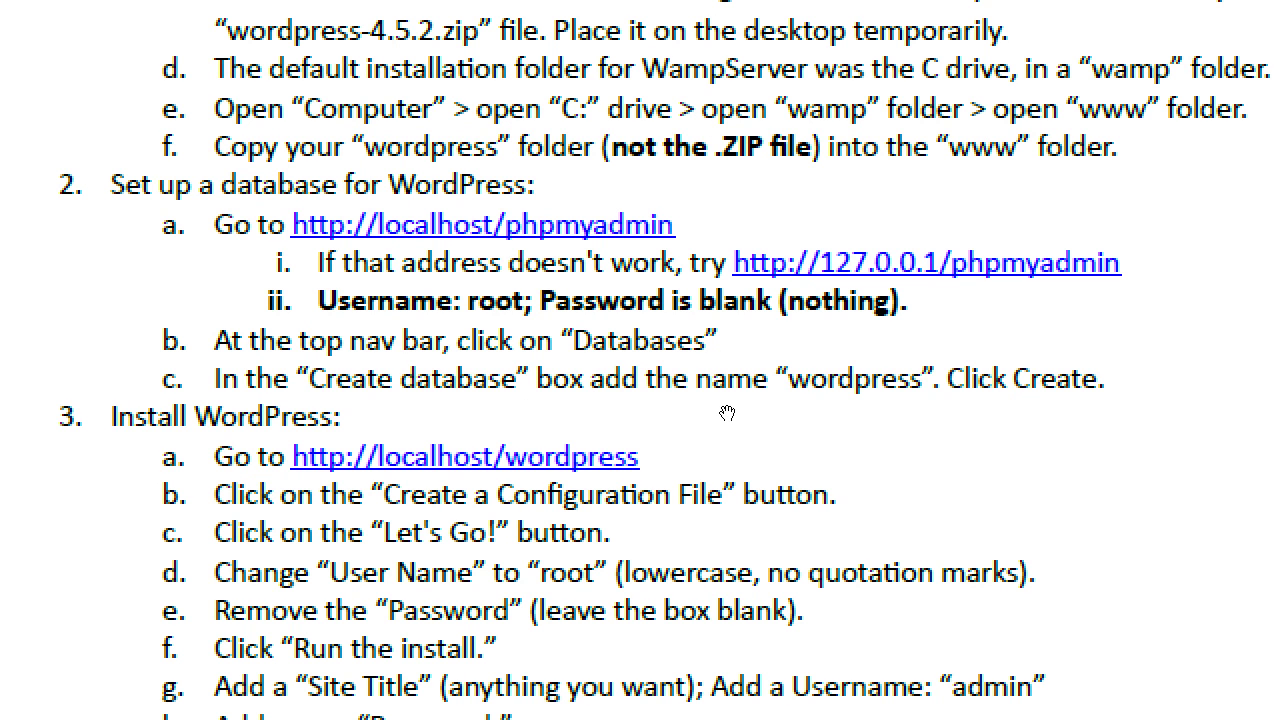
key("alt+Tab")
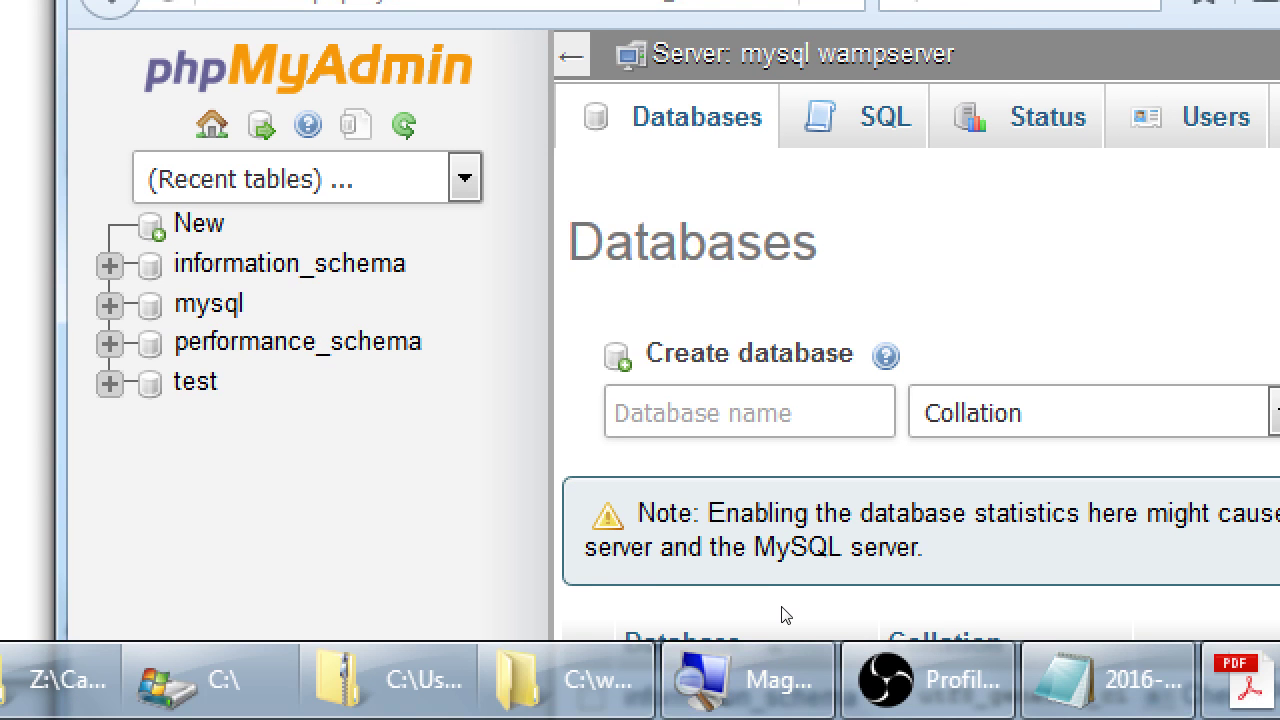
- Lower the phpMyAdmin window, then minimize Firefox to read step 2c of the instructions
key("super+minus")
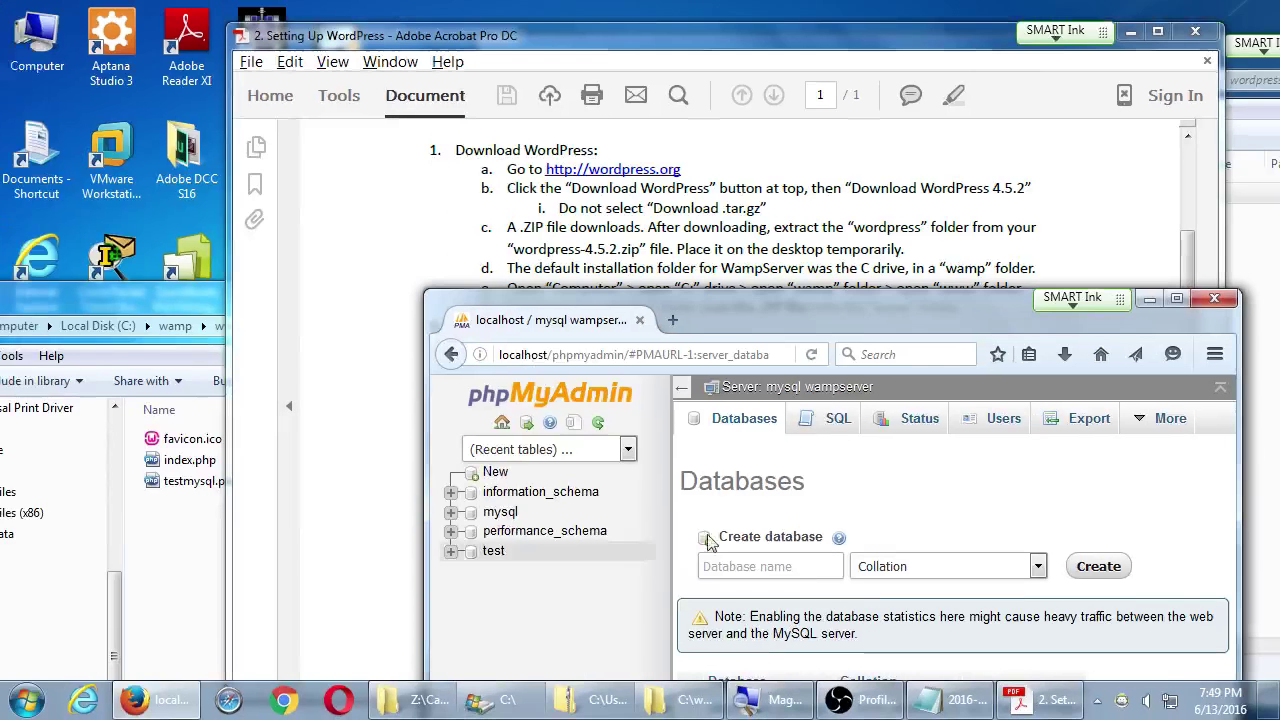
left_click_drag(1007, 297, 1005, 423)
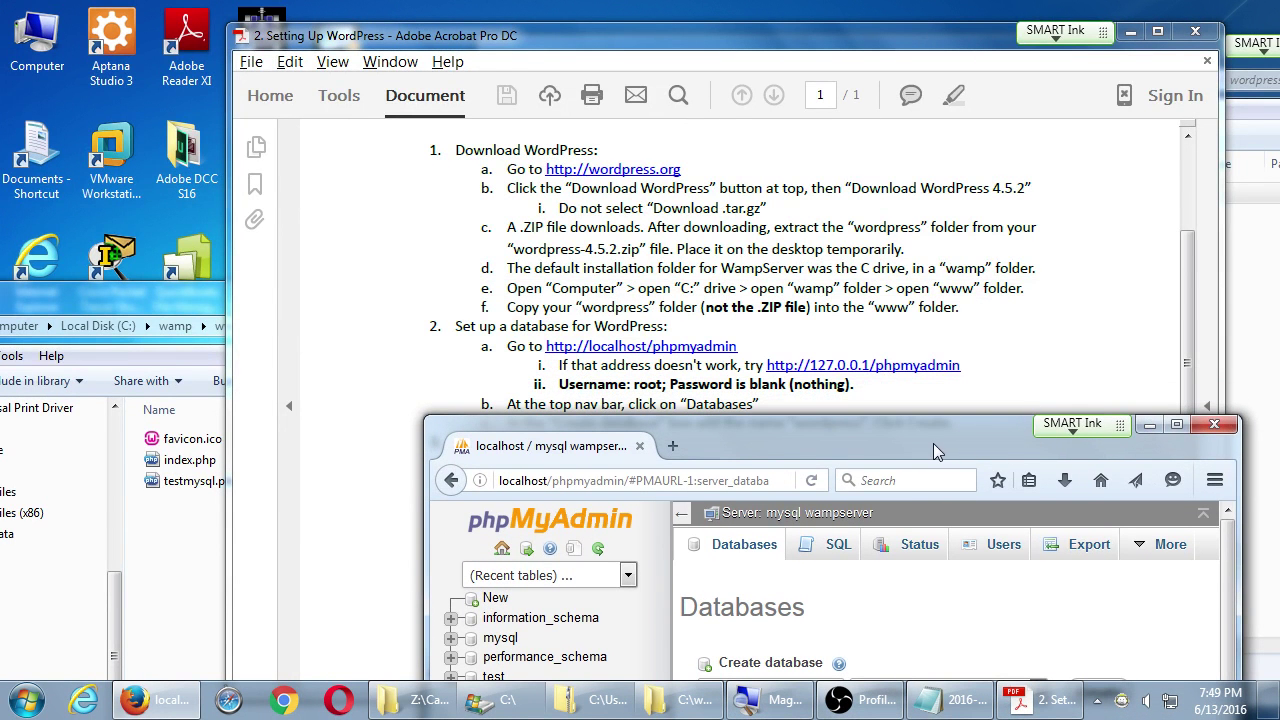
left_click(639, 445)
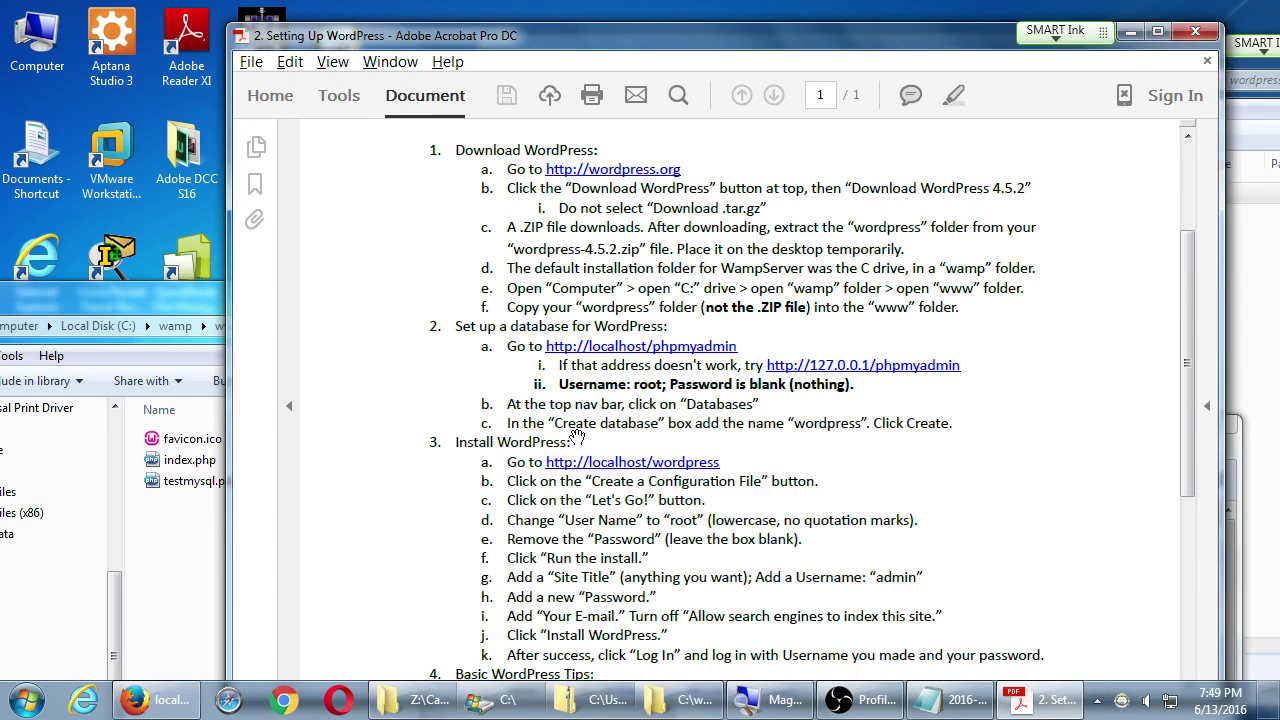
key("super+plus")
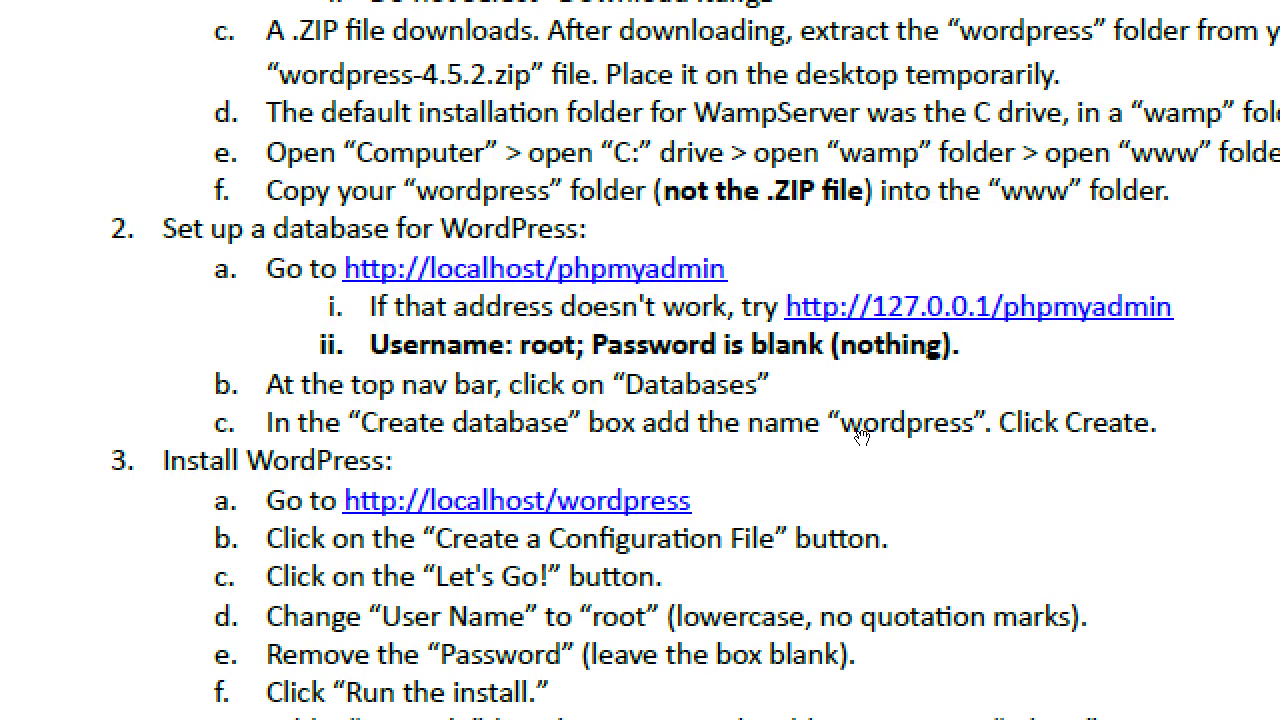
- Enter 'wordpress' as the new database name in phpMyAdmin, correcting the typos
key("alt+Tab")
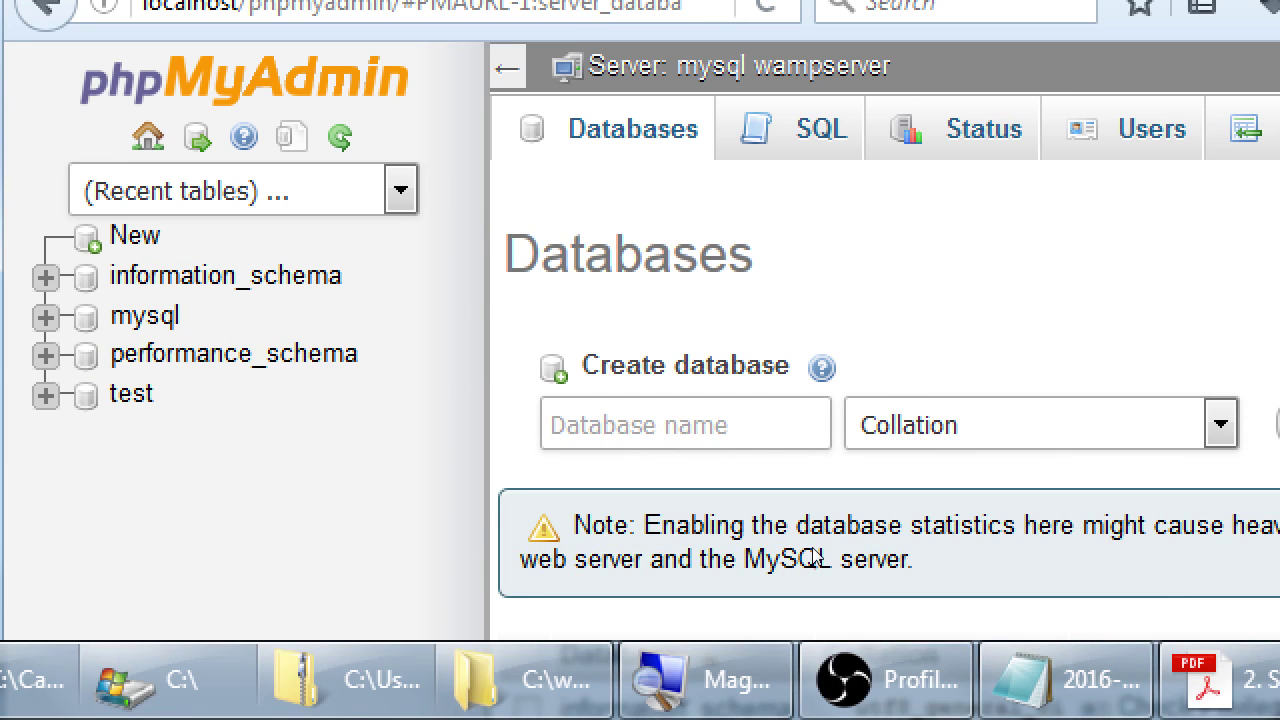
type("WordPress")
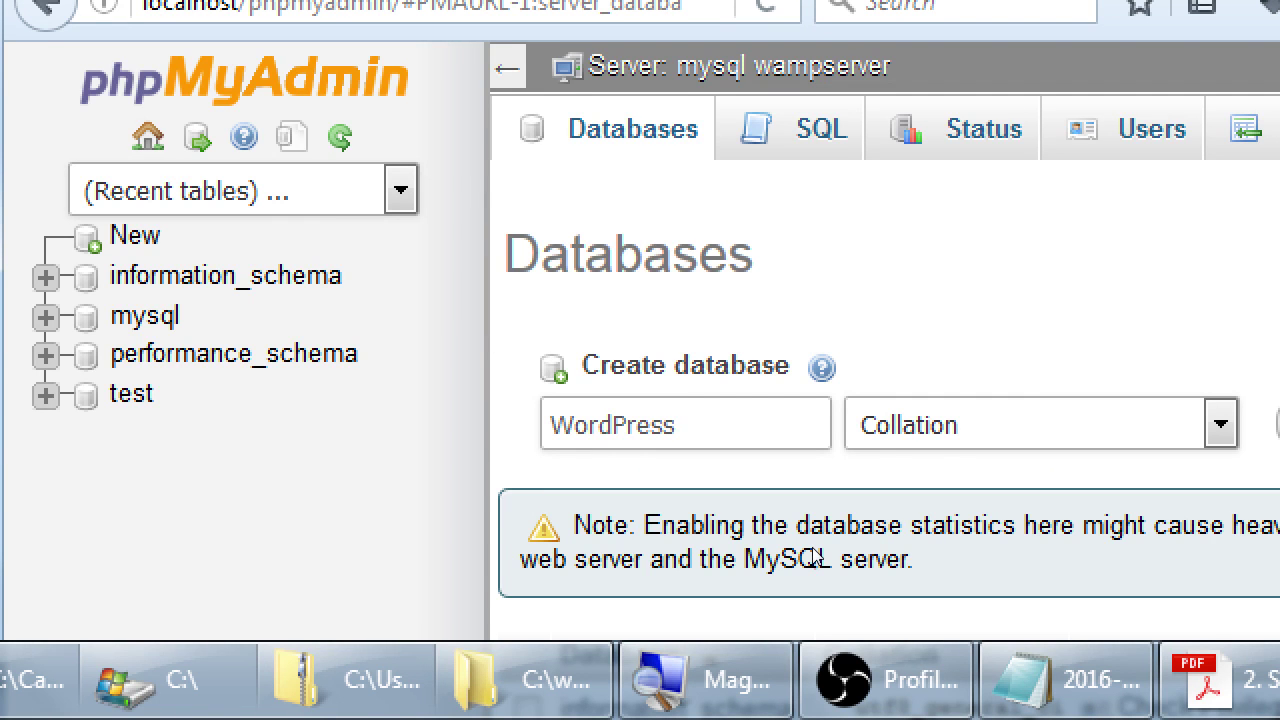
key("BackSpace")
key("BackSpace")
key("BackSpace")
key("BackSpace")
key("BackSpace")
key("BackSpace")
key("BackSpace")
key("BackSpace")
key("BackSpace")
type("word")
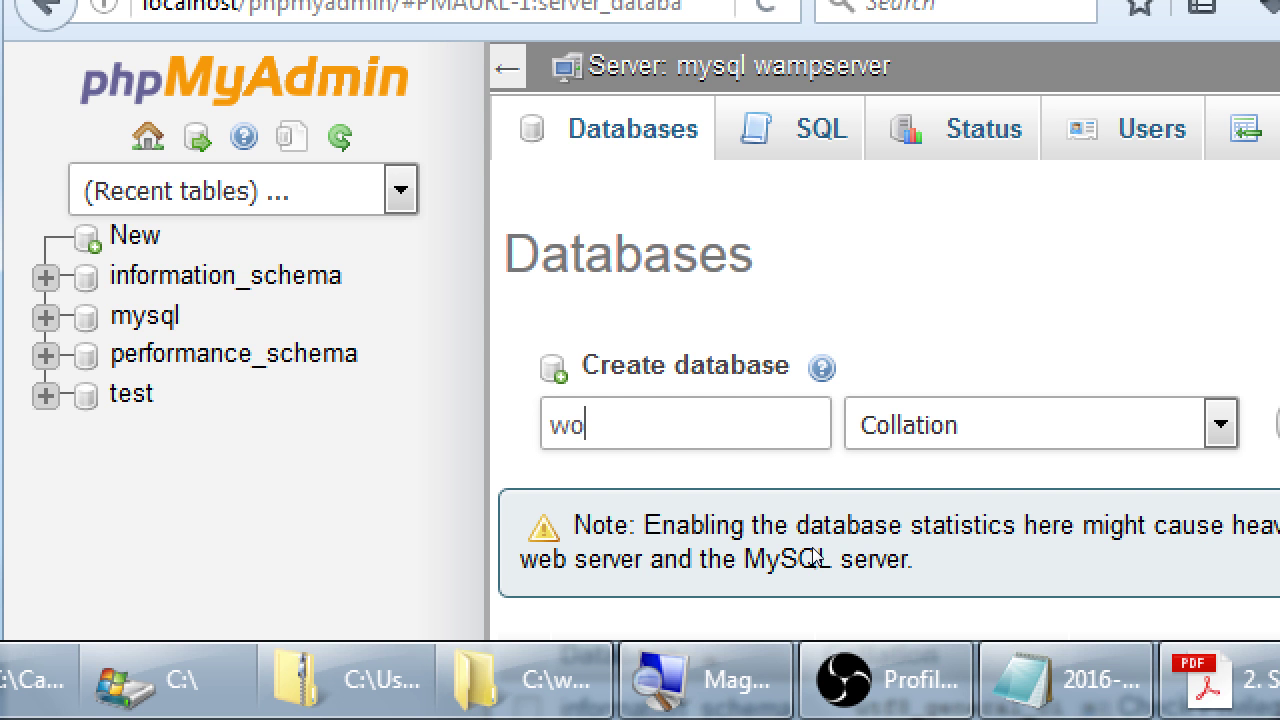
type("ores")
key("BackSpace")
key("BackSpace")
key("BackSpace")
key("BackSpace")
type("press")
- Check the name against the instructions, create the wordpress database, and return to the PDF
key("alt+Tab")
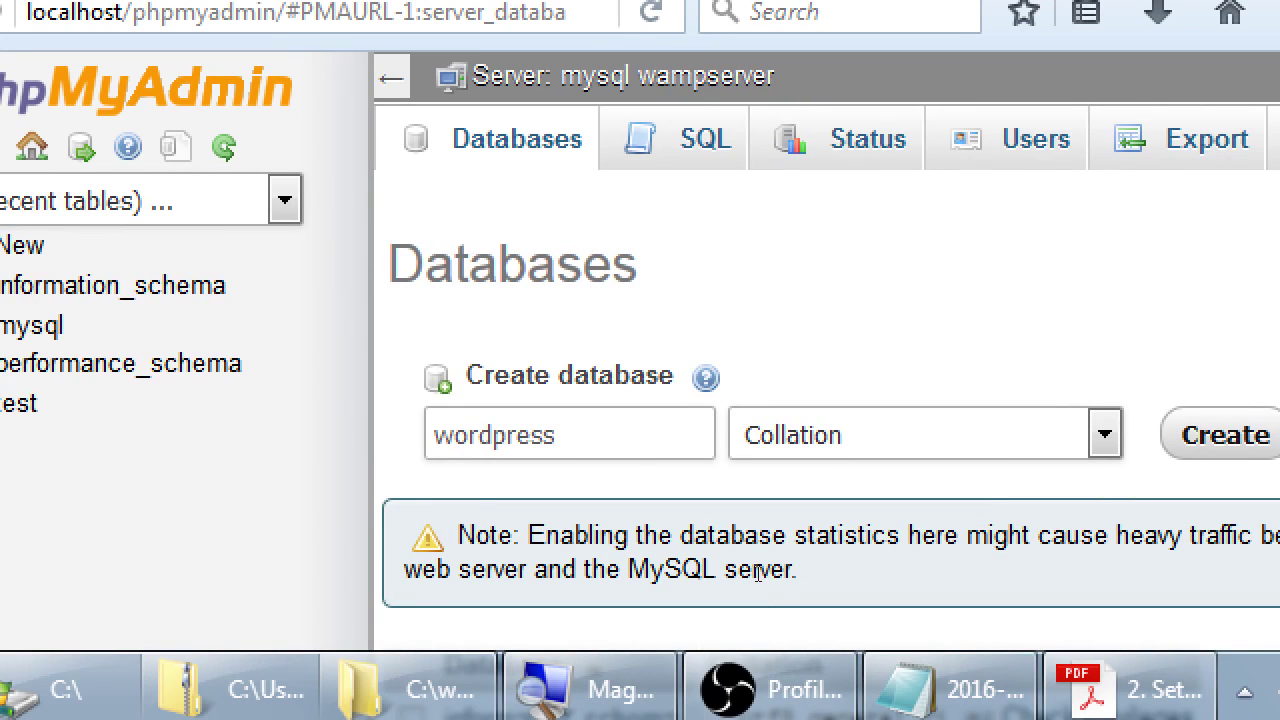
key("Return")
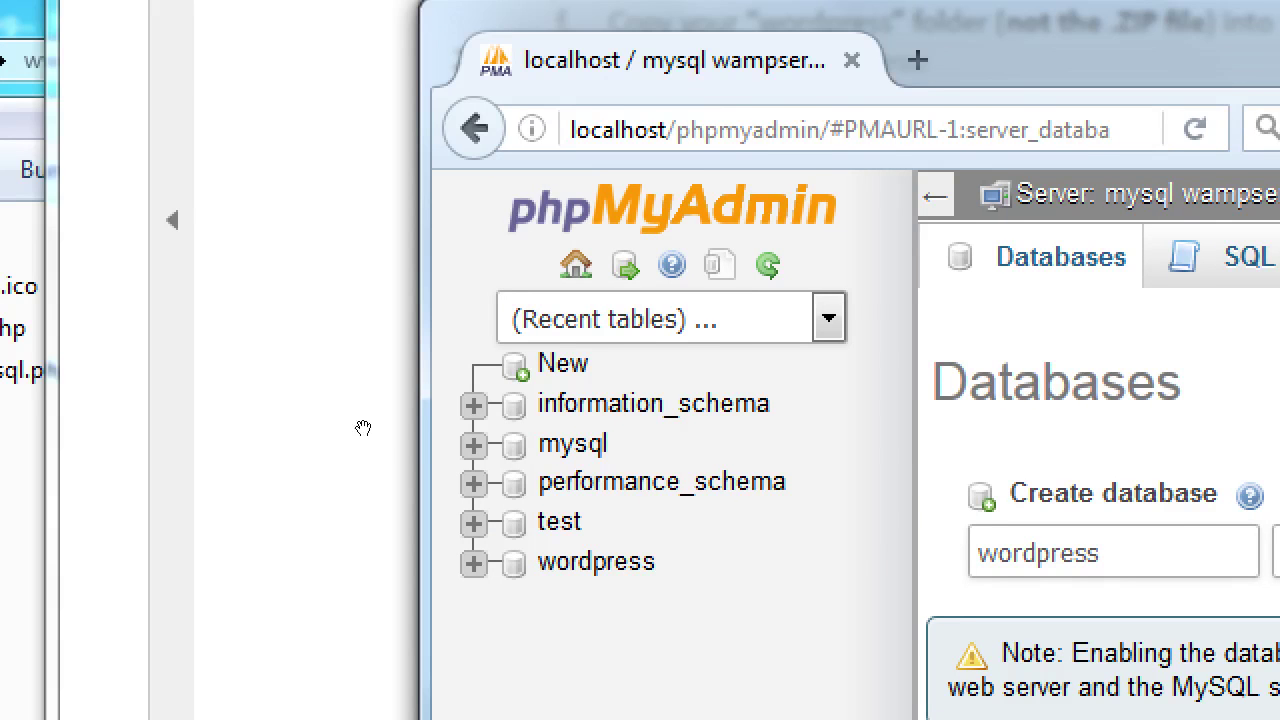
left_click(365, 427)
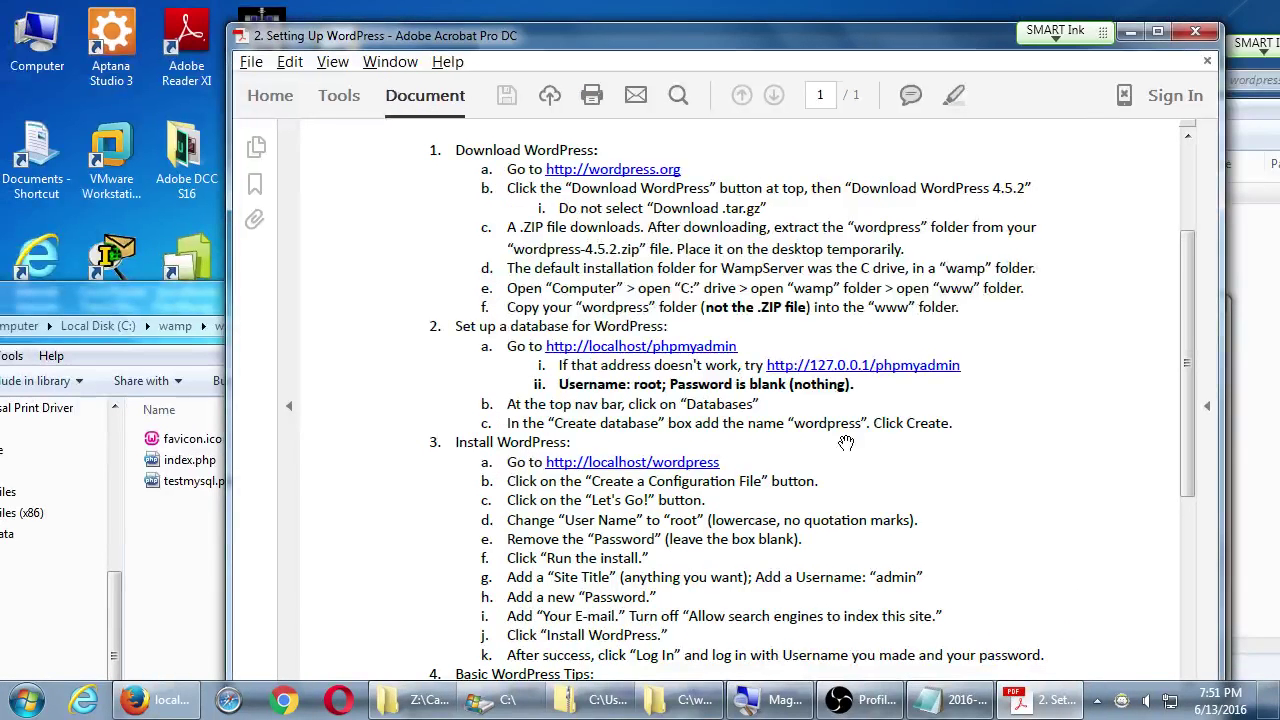
left_click(157, 700)
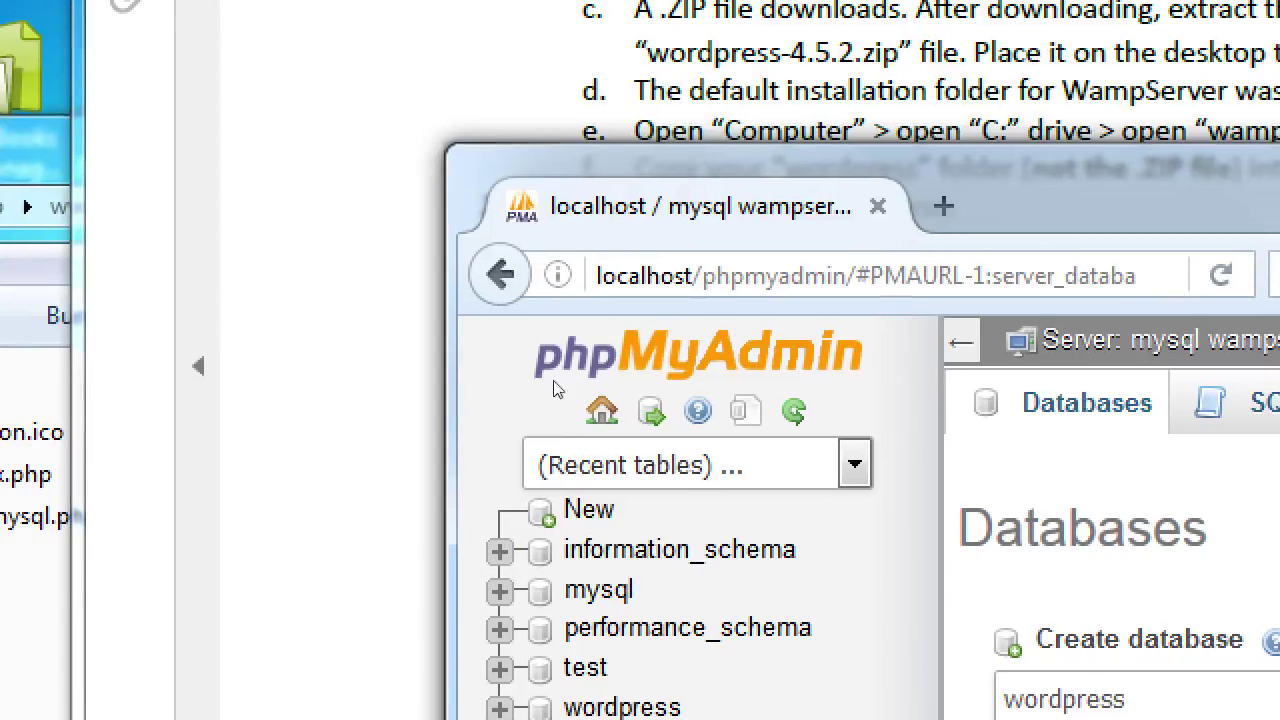
key("ctrl+l")
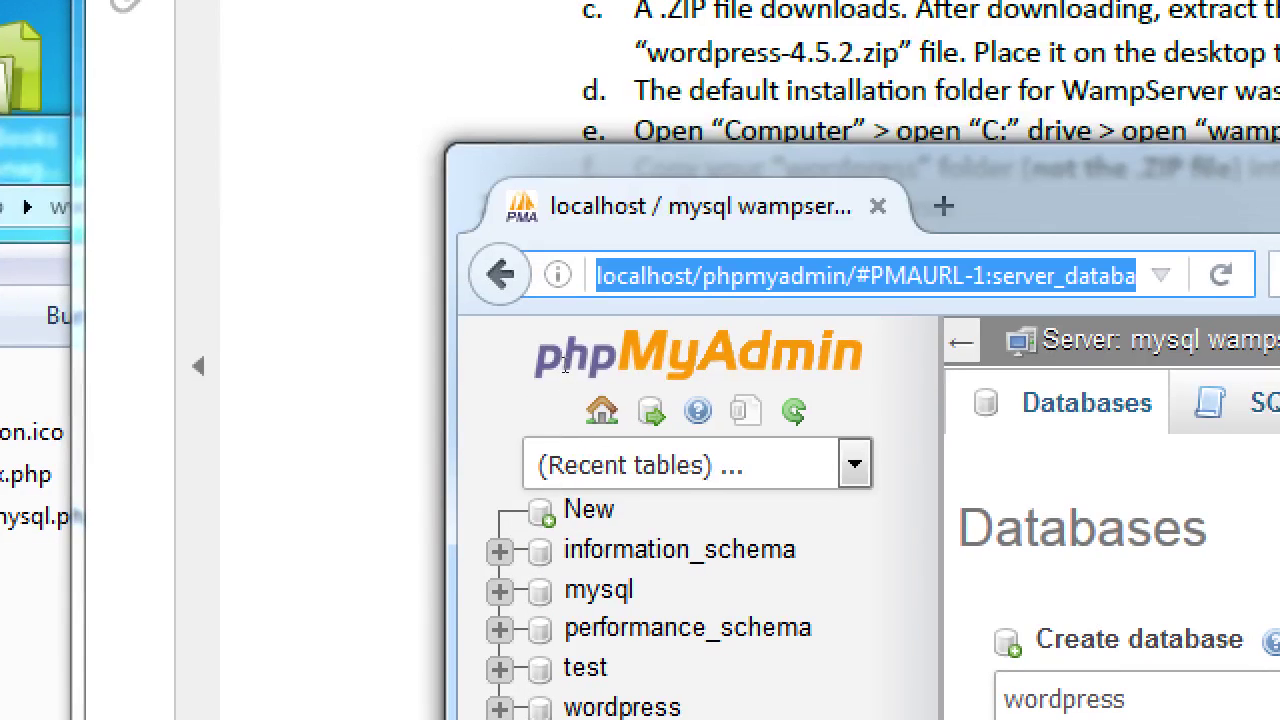
key("BackSpace")
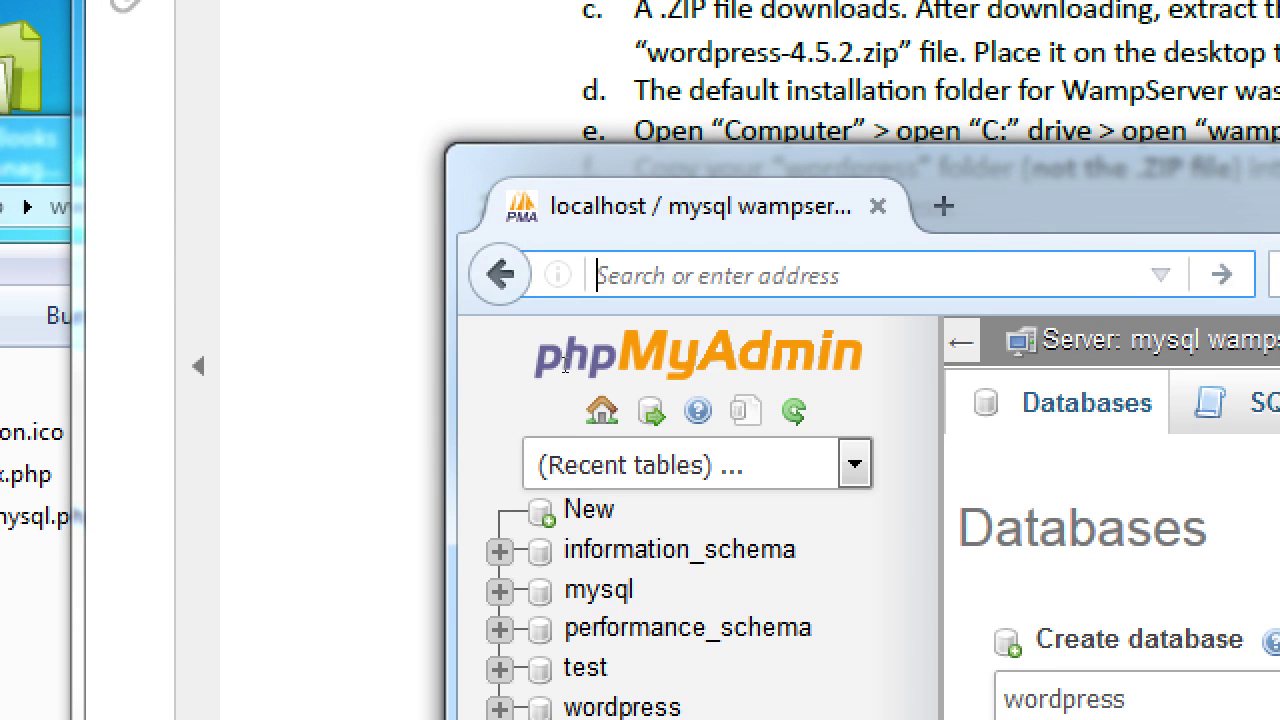
type("htt")
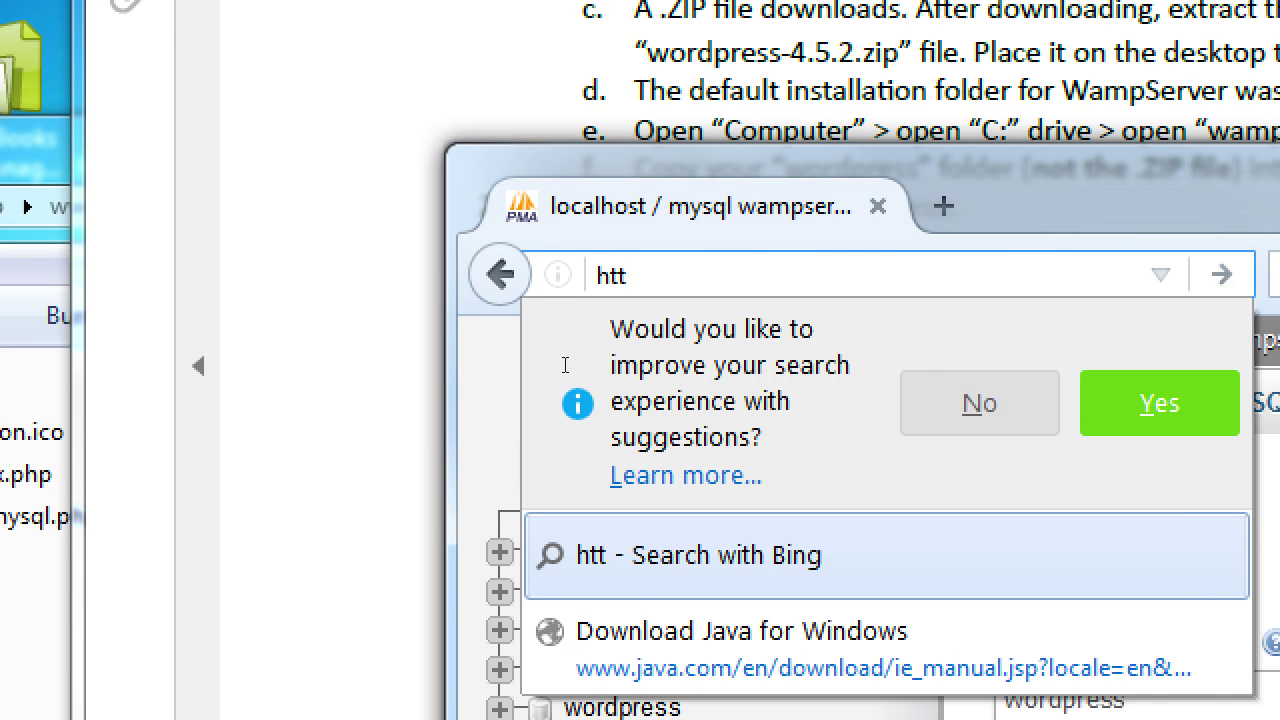
type("P")
key("BackSpace")
type("p://localhost/")
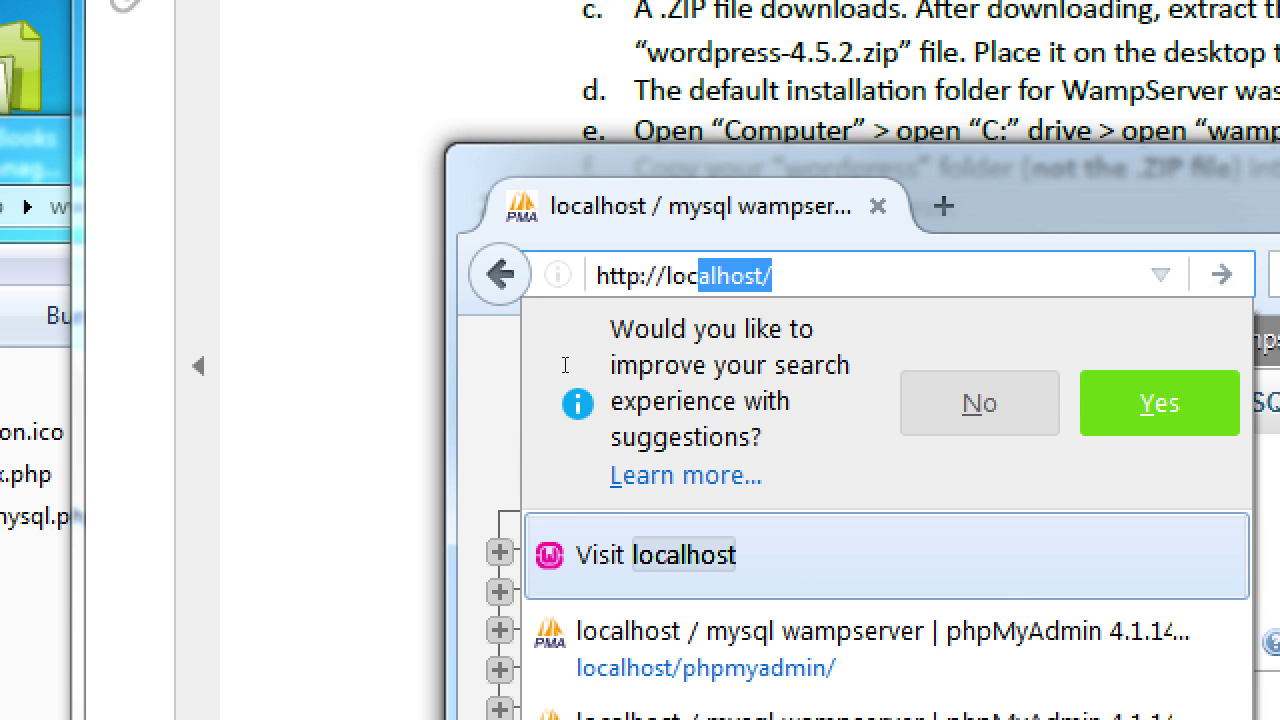
key("Return")
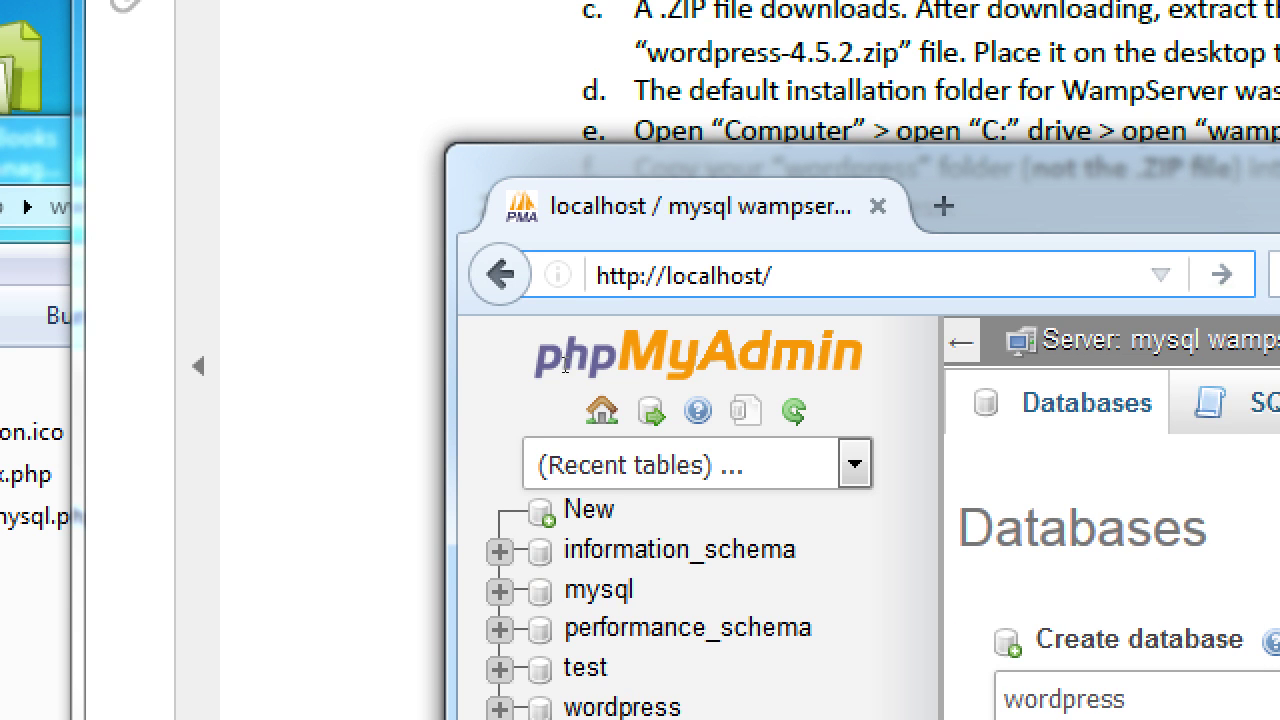
type("wordpress")
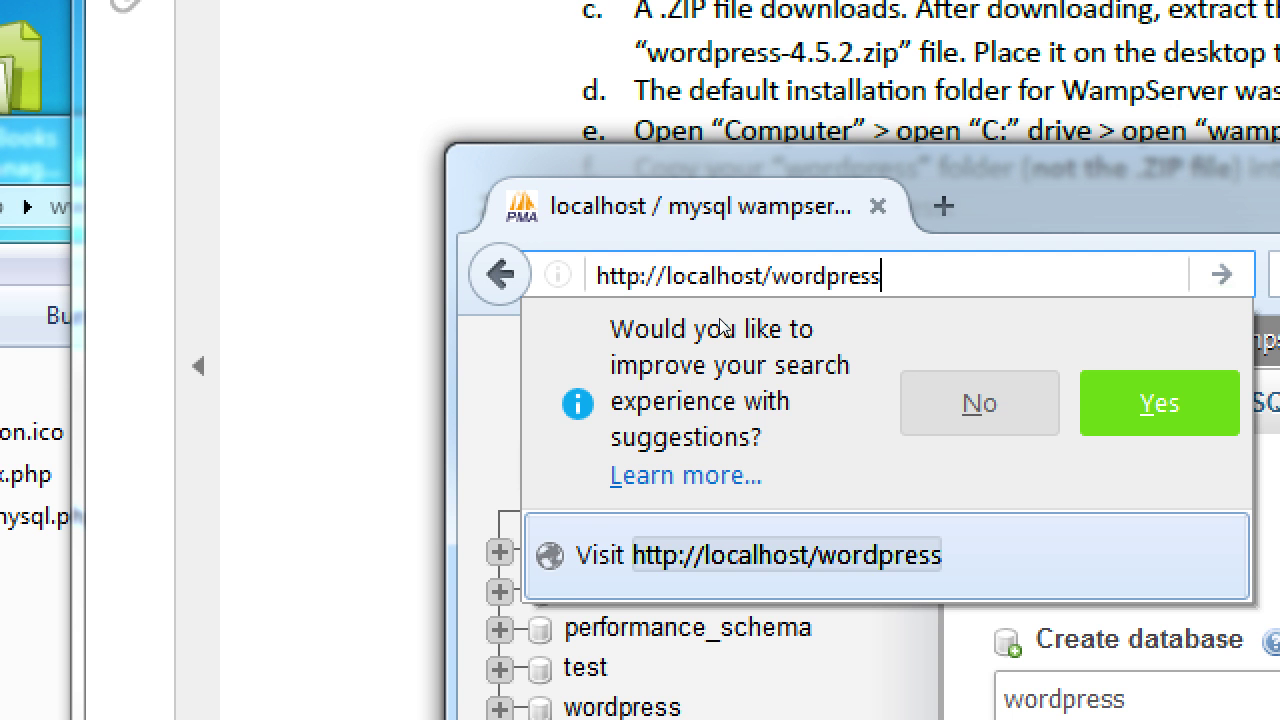
key("Return")
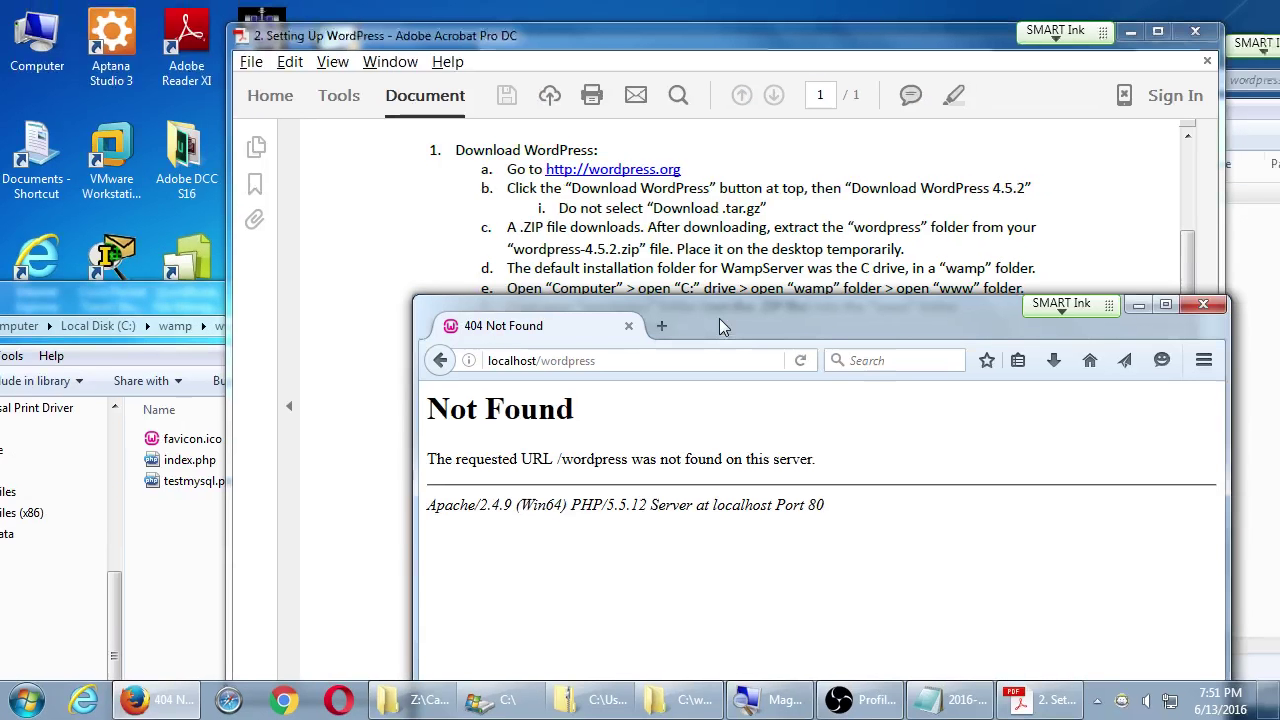
left_click_drag(719, 318, 611, 545)
- Drag the wordpress folder from wordpress-4.5.2.zip into C:\wamp\www to copy it
left_click(177, 532)
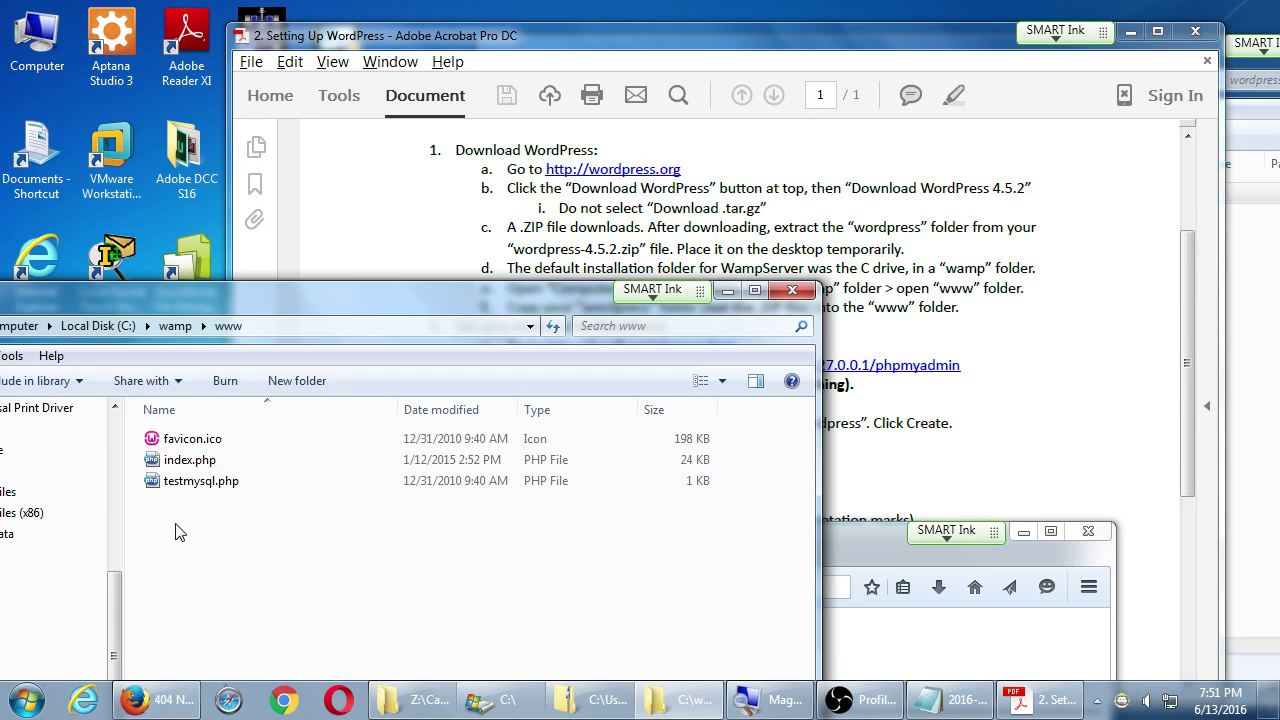
left_click(1246, 388)
left_click(780, 195)
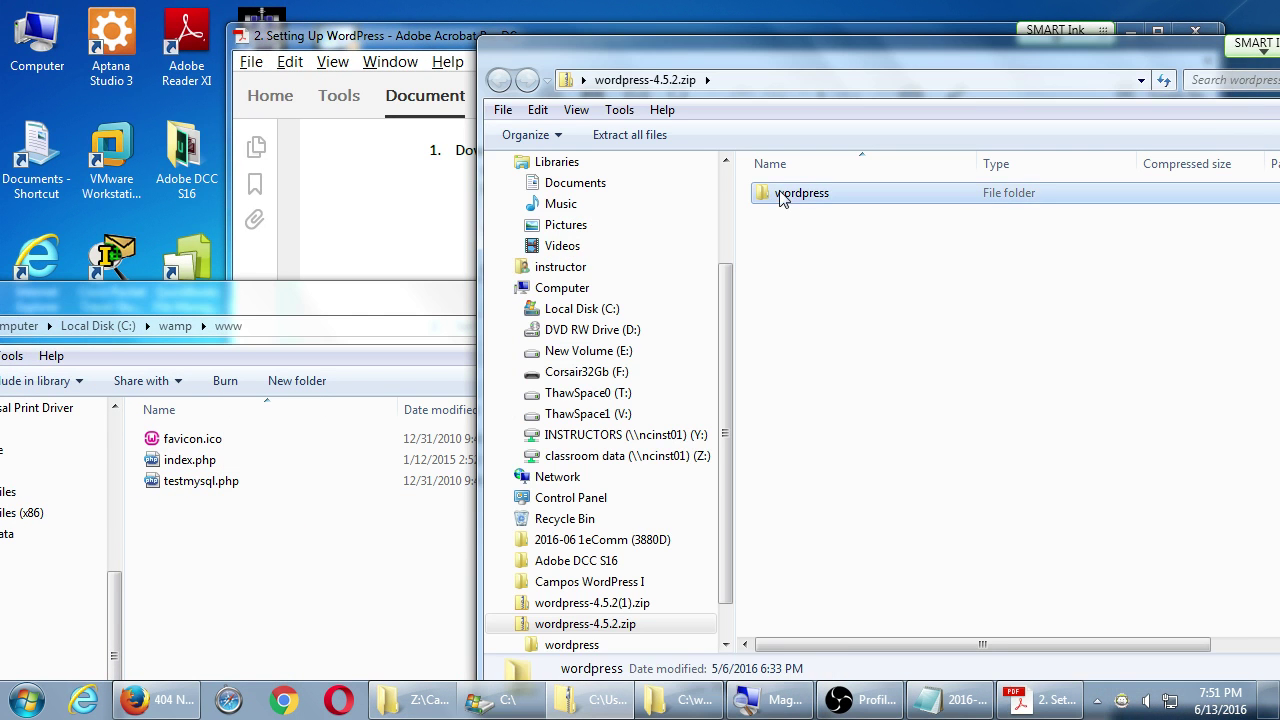
left_click_drag(780, 195, 257, 532)
- Bring Firefox forward, raise its window, and go back from the 404 page to phpMyAdmin
key("alt+Tab")
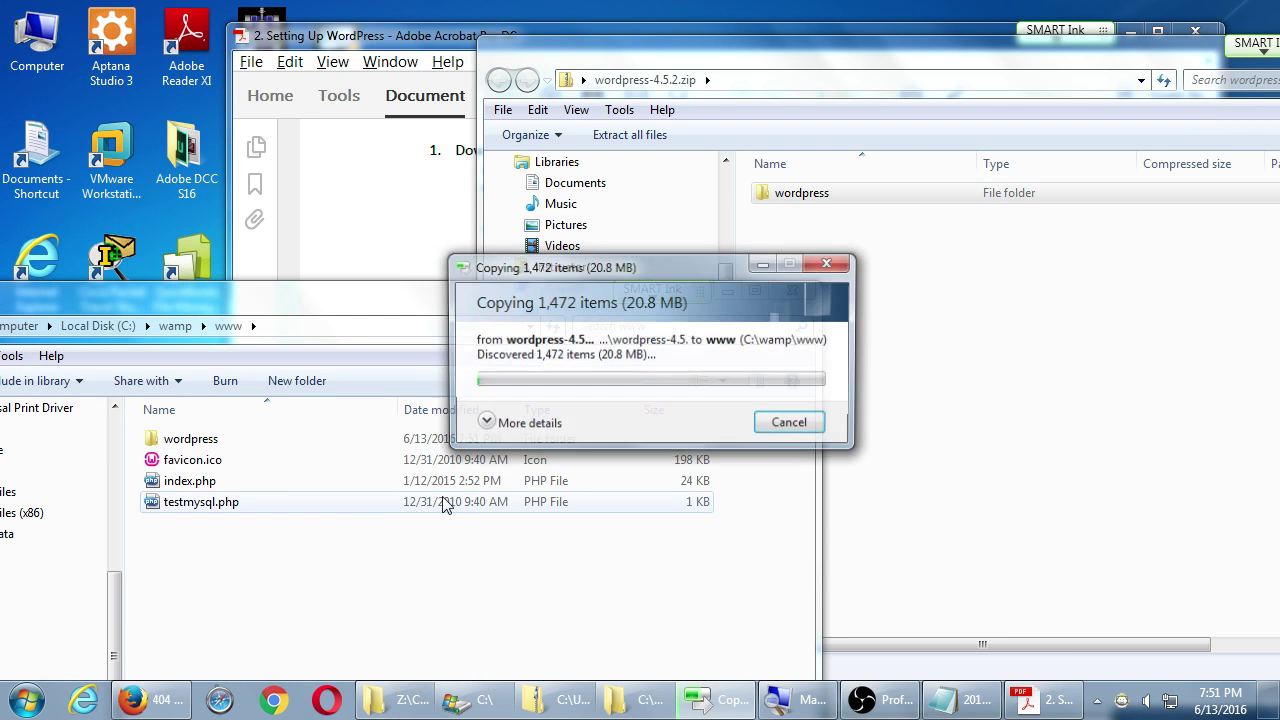
left_click(152, 699)
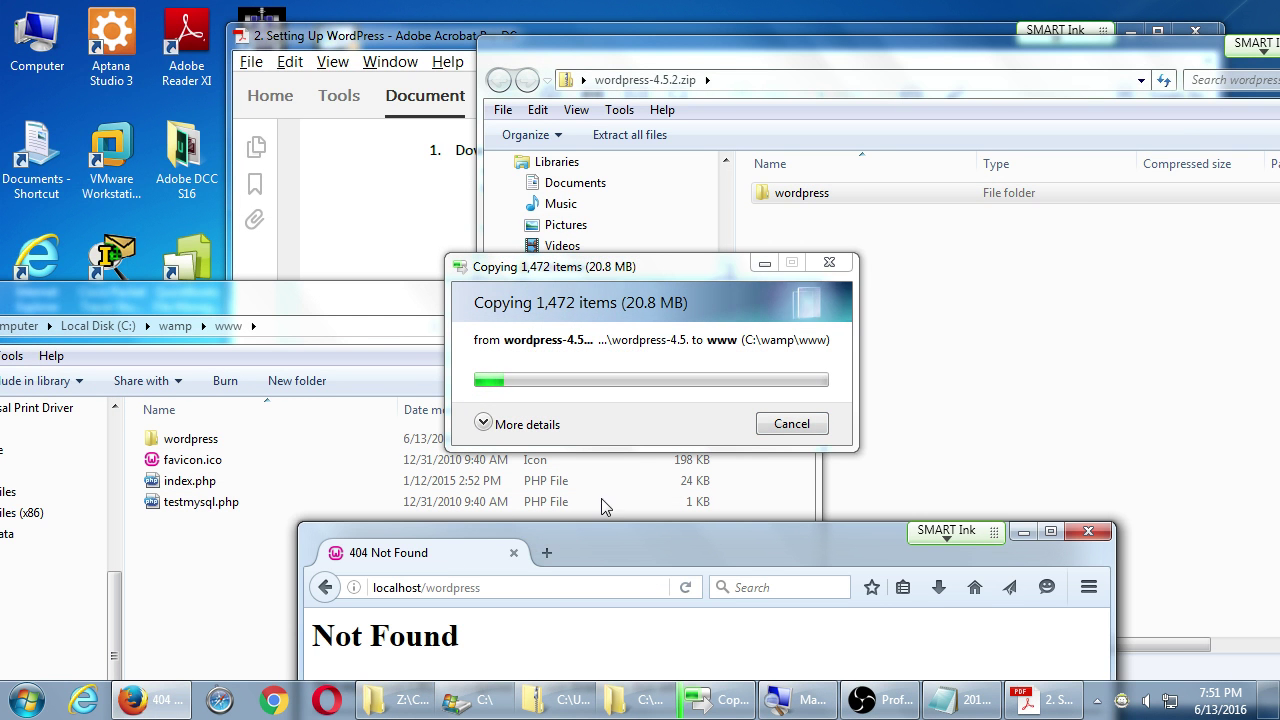
left_click_drag(603, 537, 610, 365)
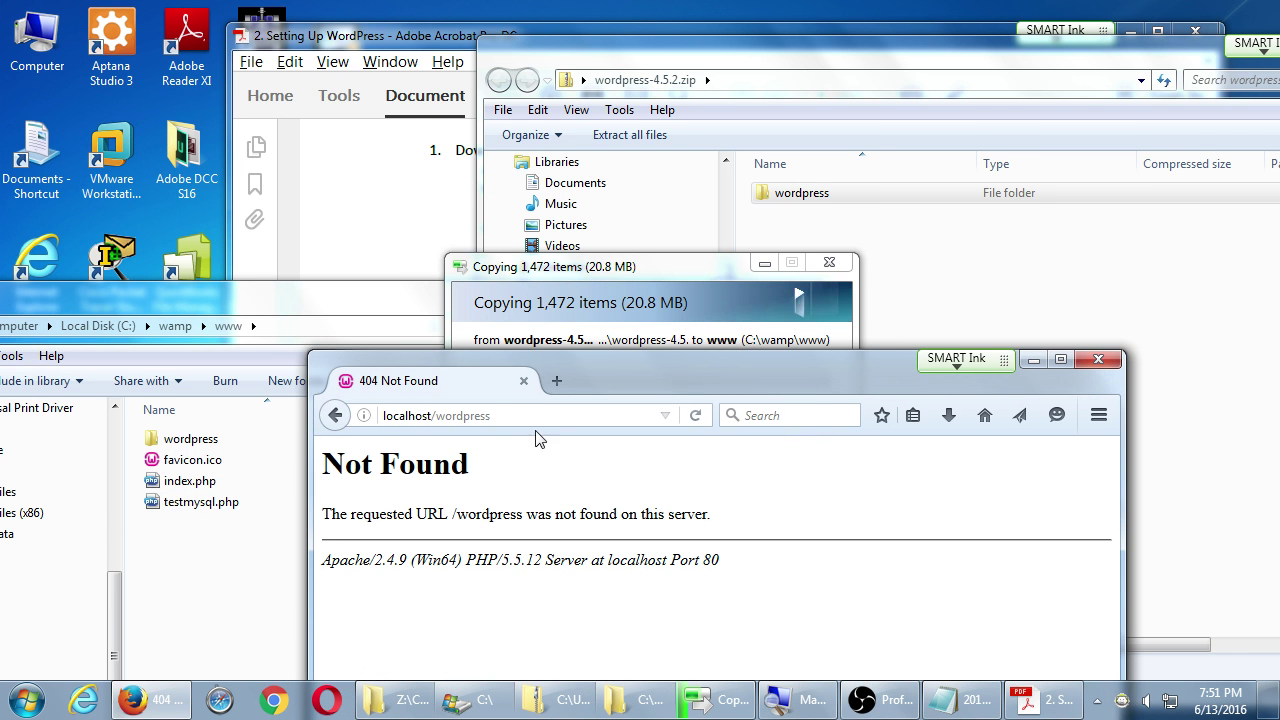
left_click(335, 415)
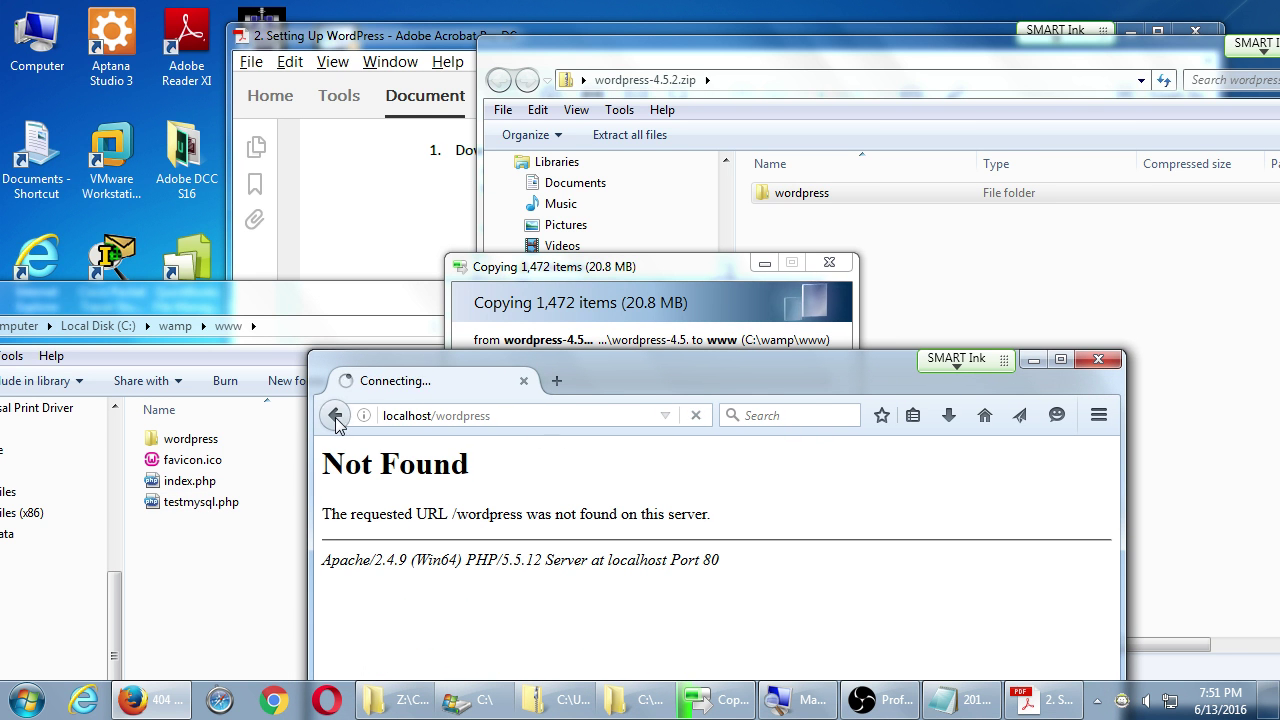
- Enter localhost/wordpress and load it after the copy finishes, reaching the setup-config language page
left_click(478, 416)
type("localhost/")
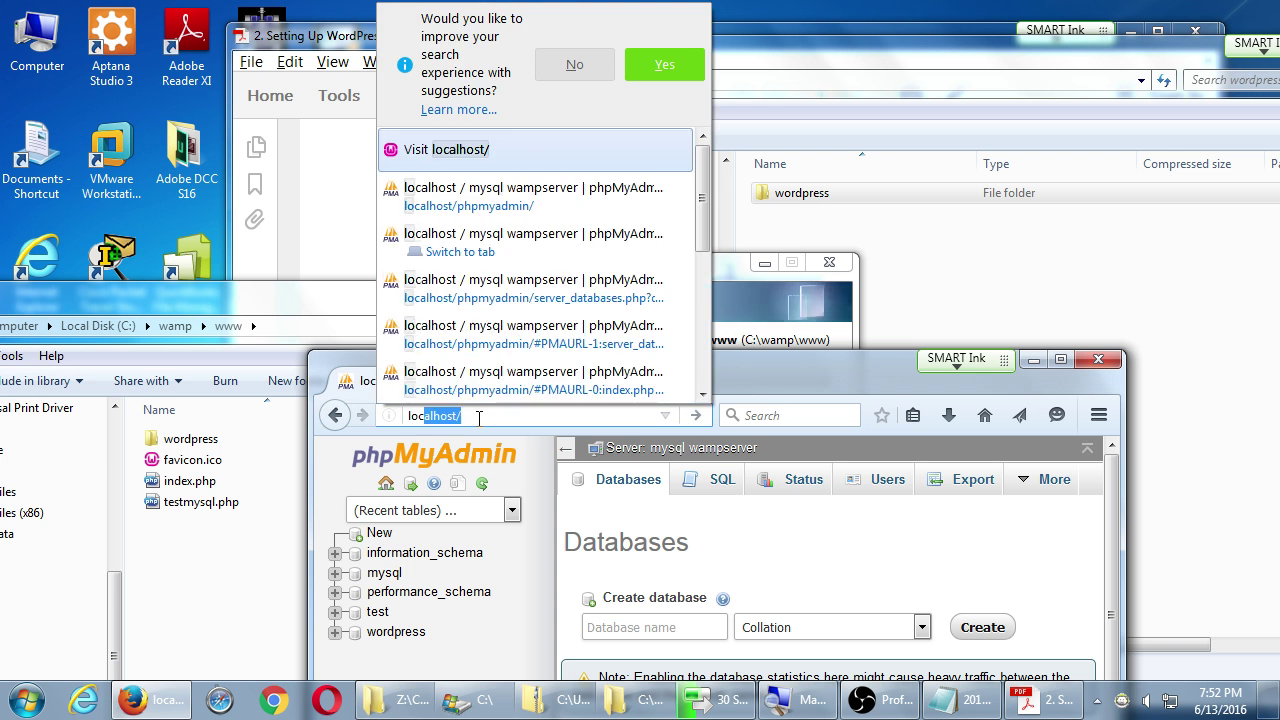
key("Right")
type("wordpress")
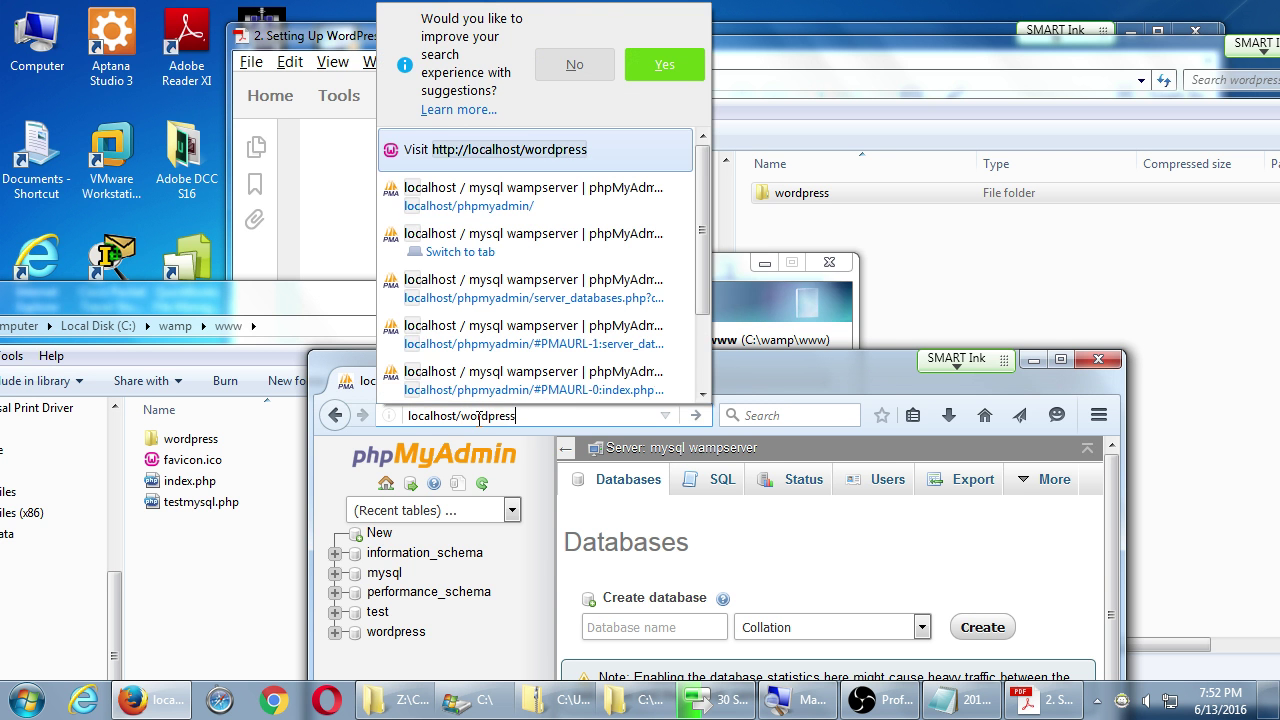
left_click_drag(613, 370, 630, 424)
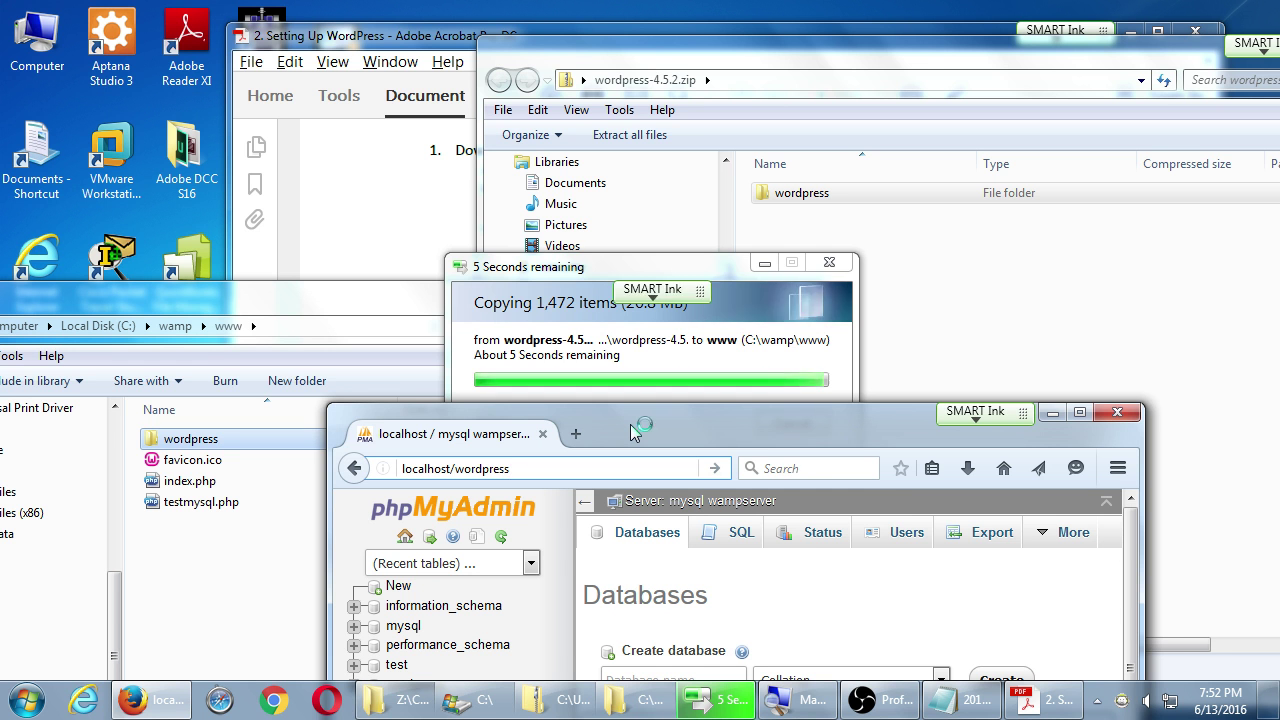
key("Return")
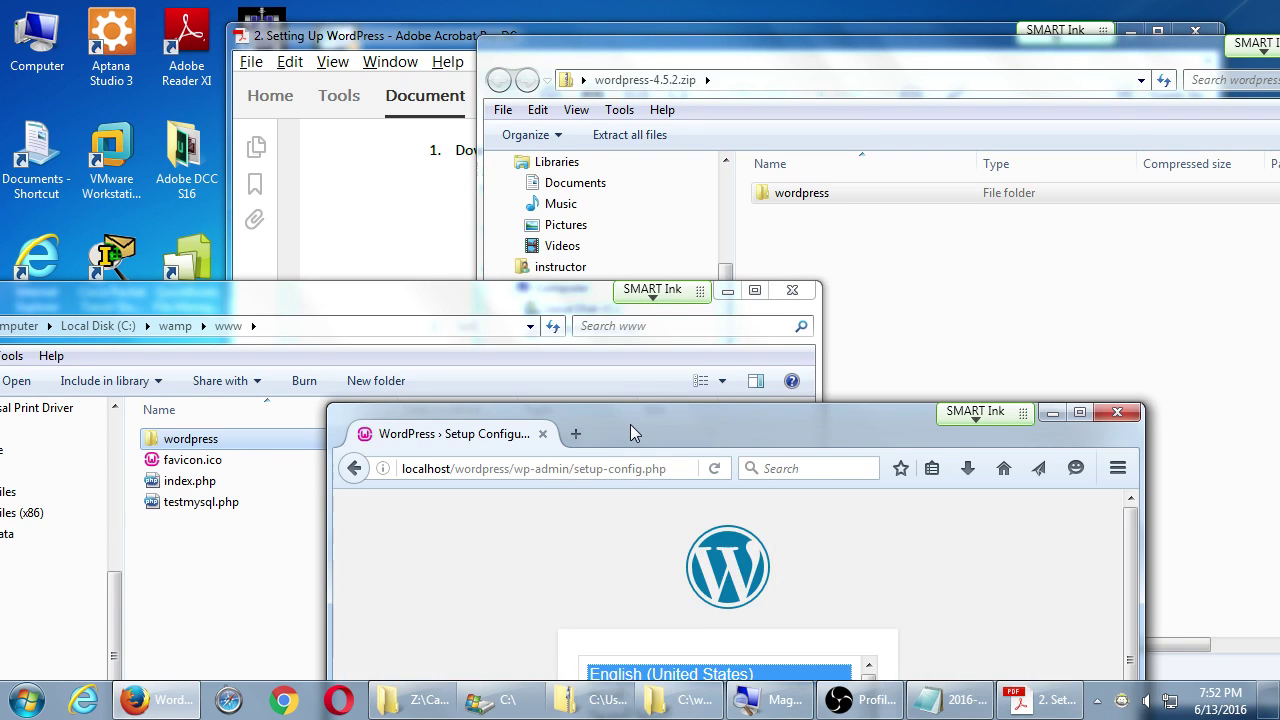
left_click_drag(630, 424, 559, 92)
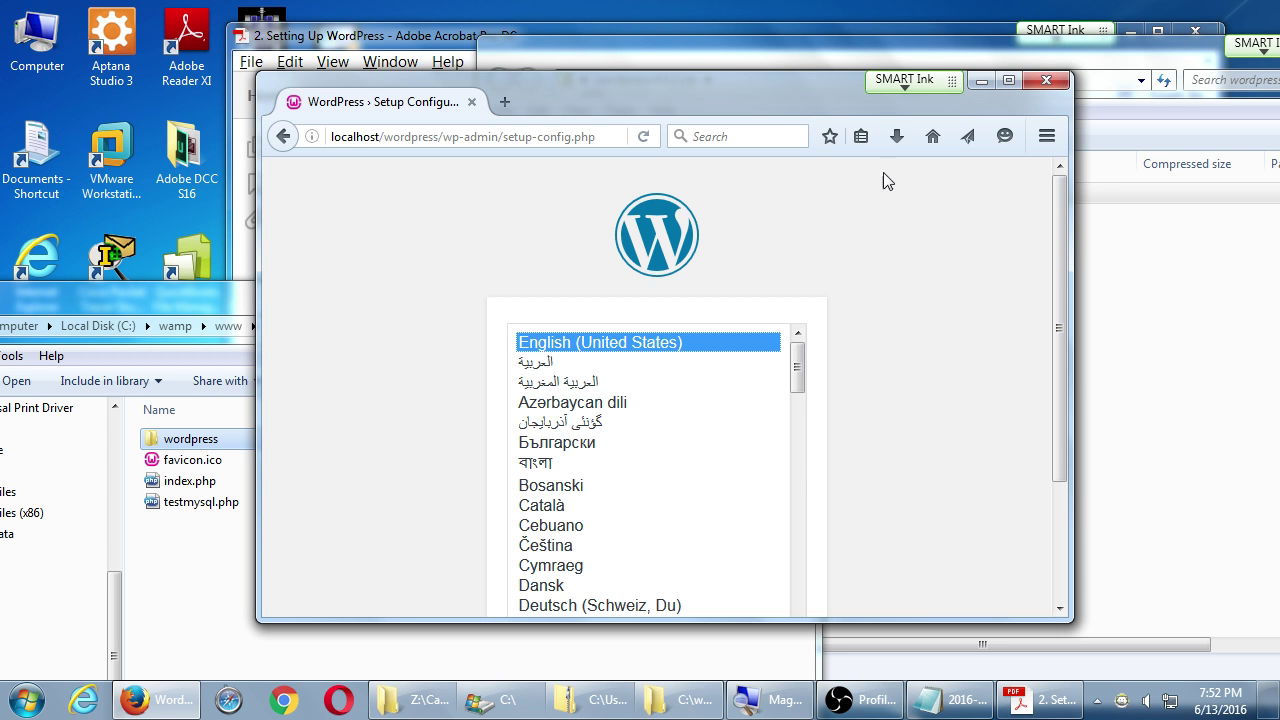
scroll(873, 343, "down", 3)
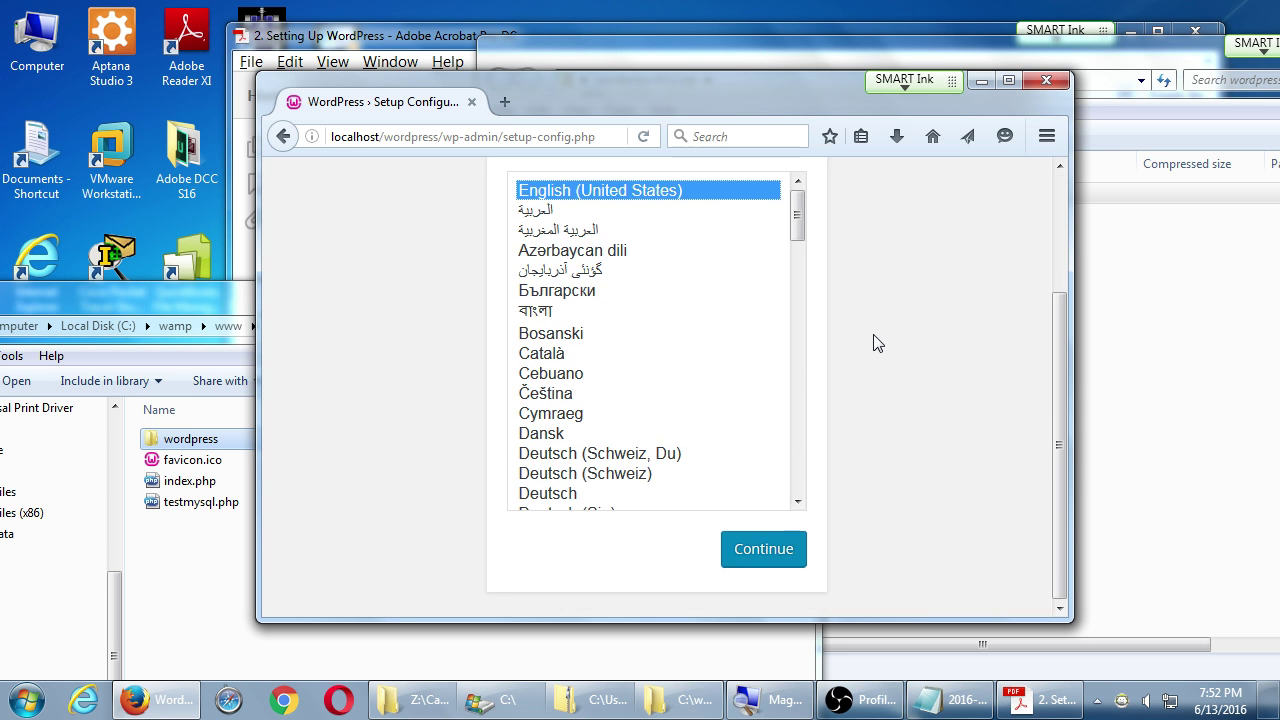
scroll(877, 343, "up", 3)
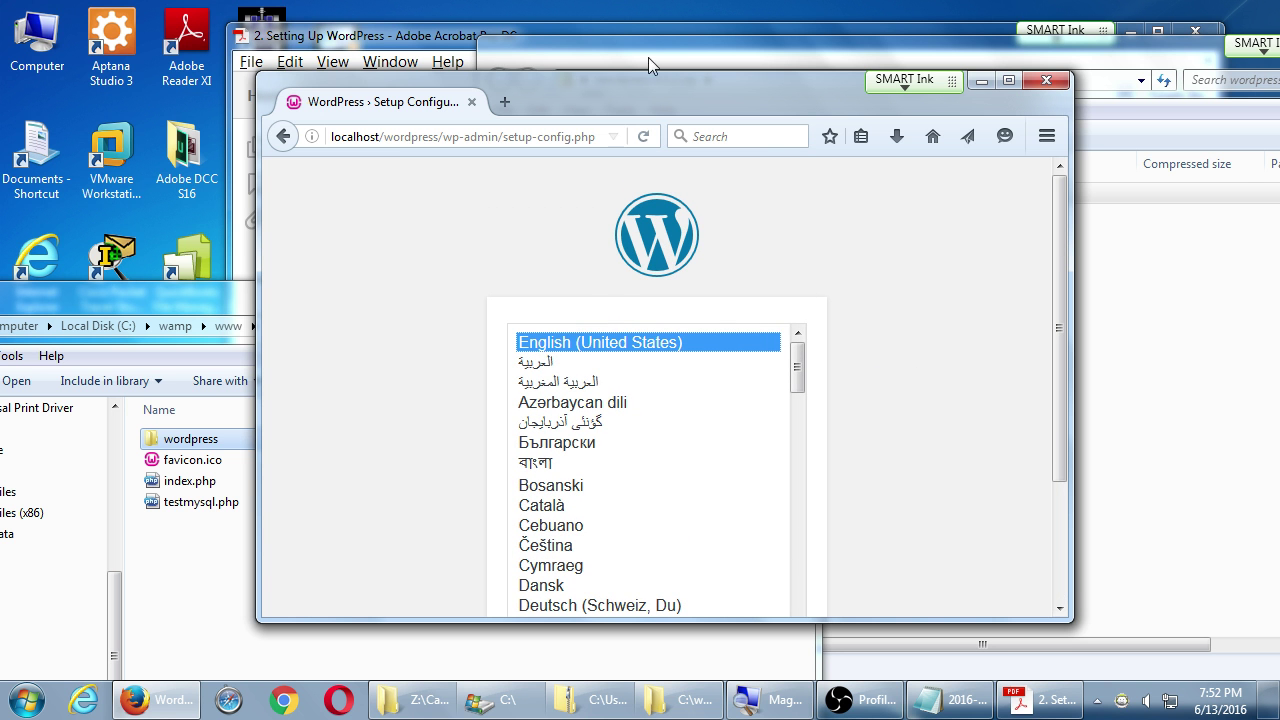
left_click(447, 41)
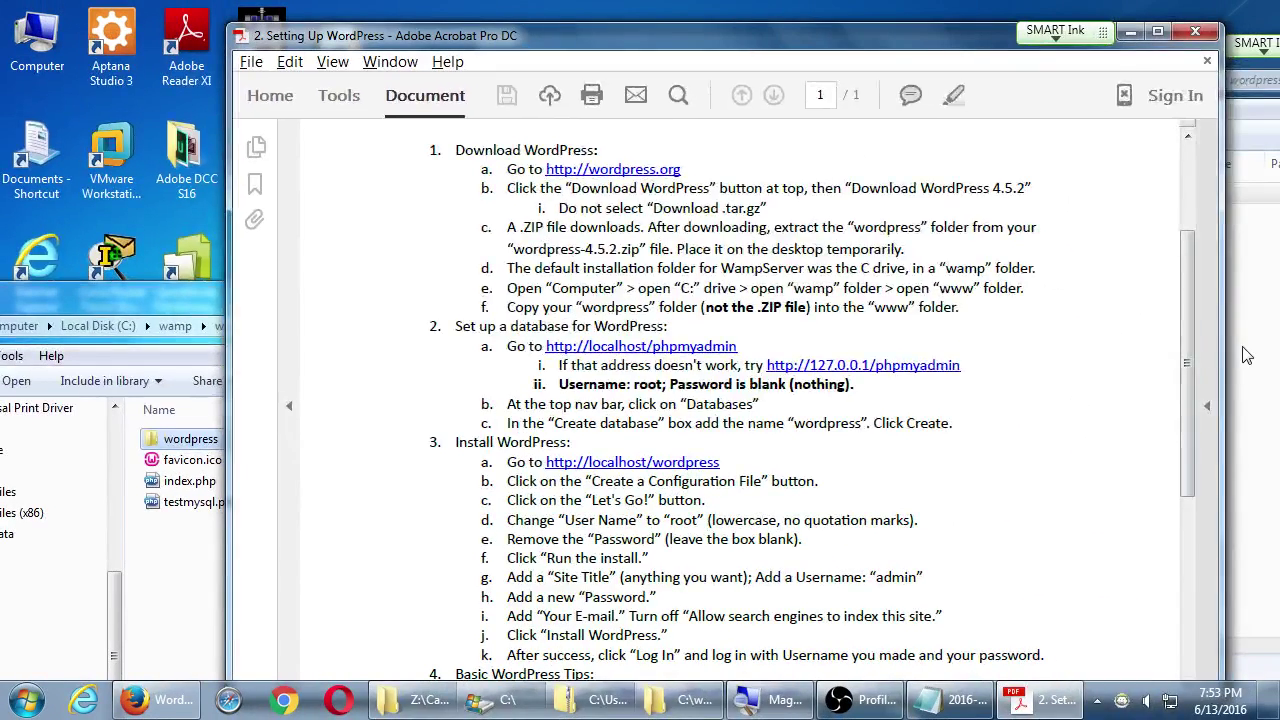
left_click(1245, 355)
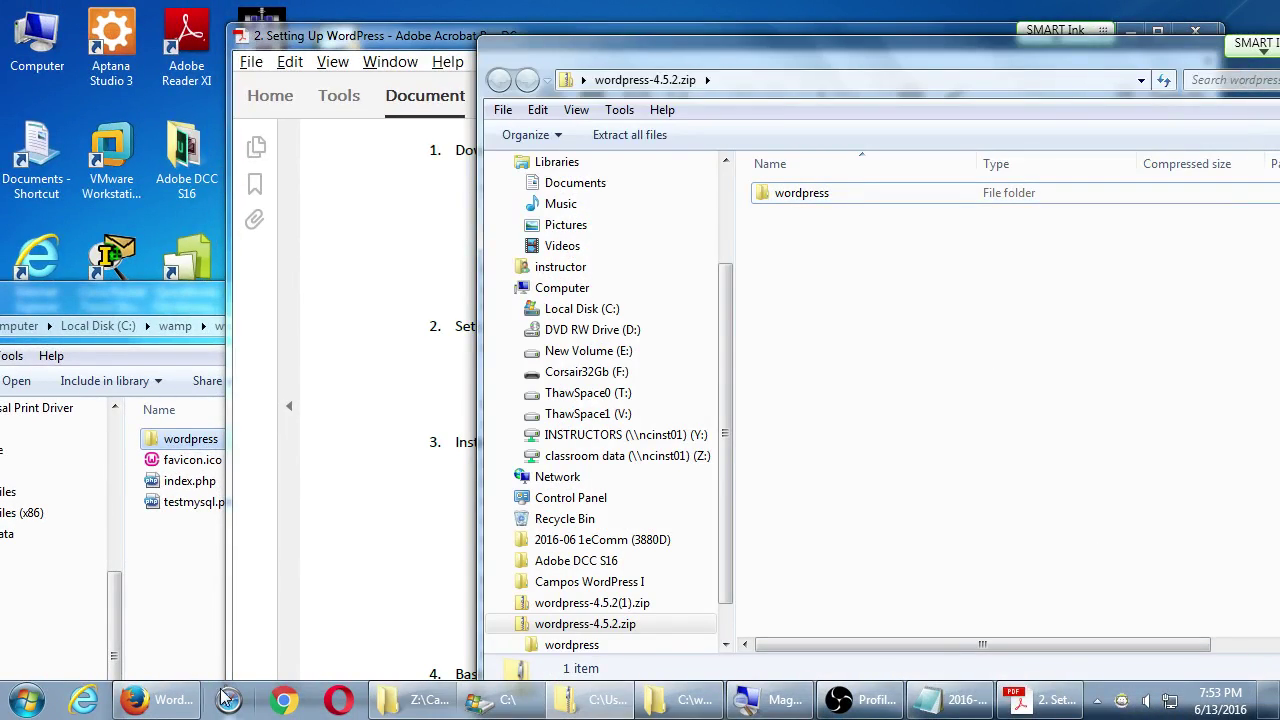
left_click(188, 702)
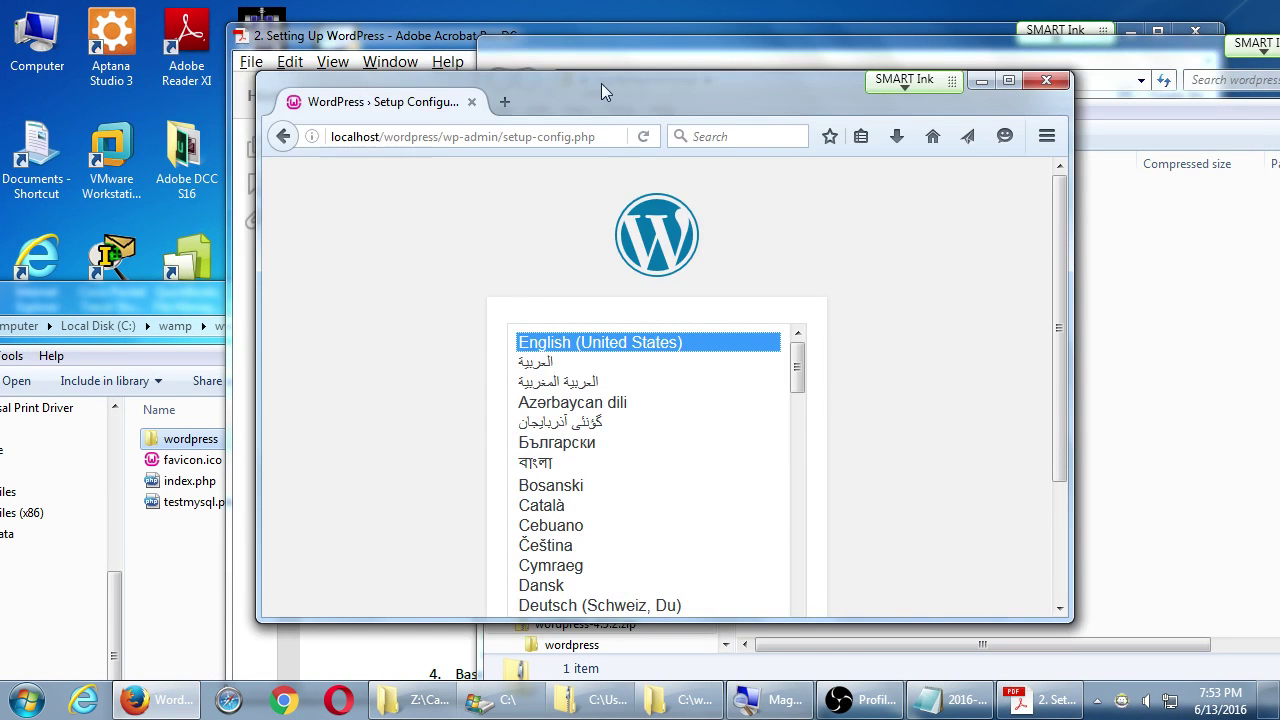
- Continue setup in English (United States) and maximize the Firefox window
left_click_drag(601, 83, 586, 66)
scroll(880, 320, "down", 3)
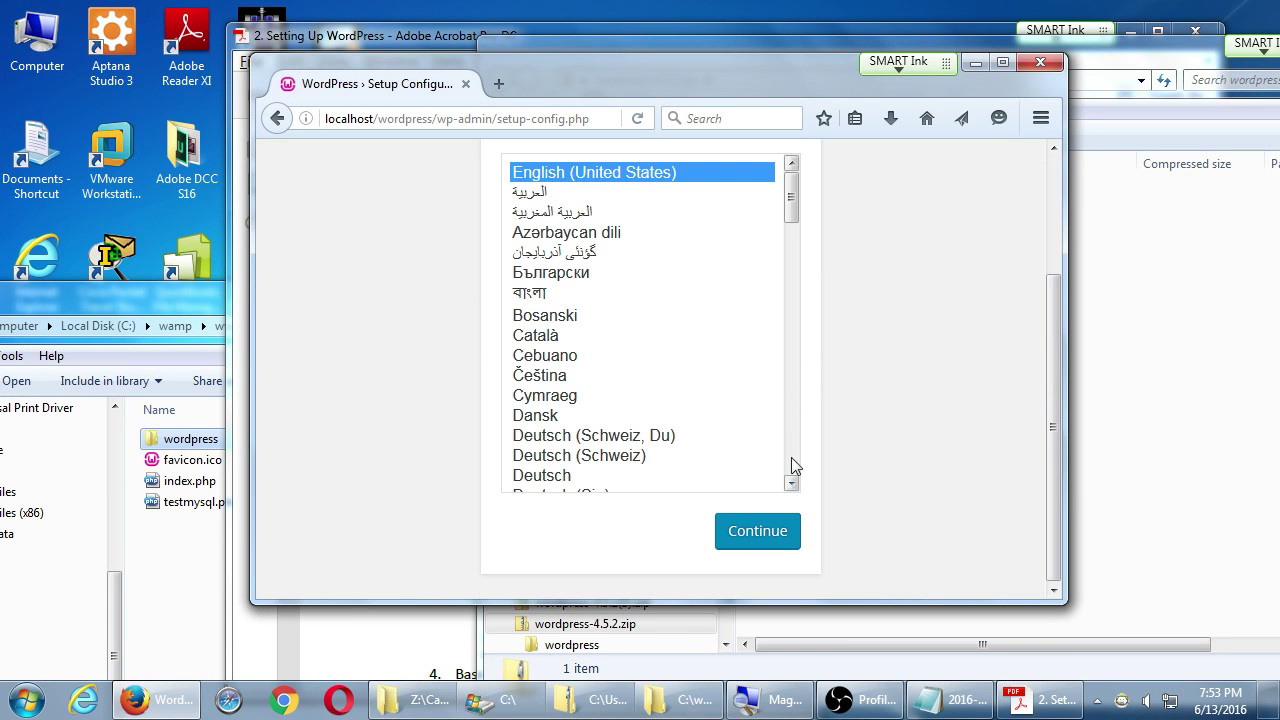
left_click(748, 534)
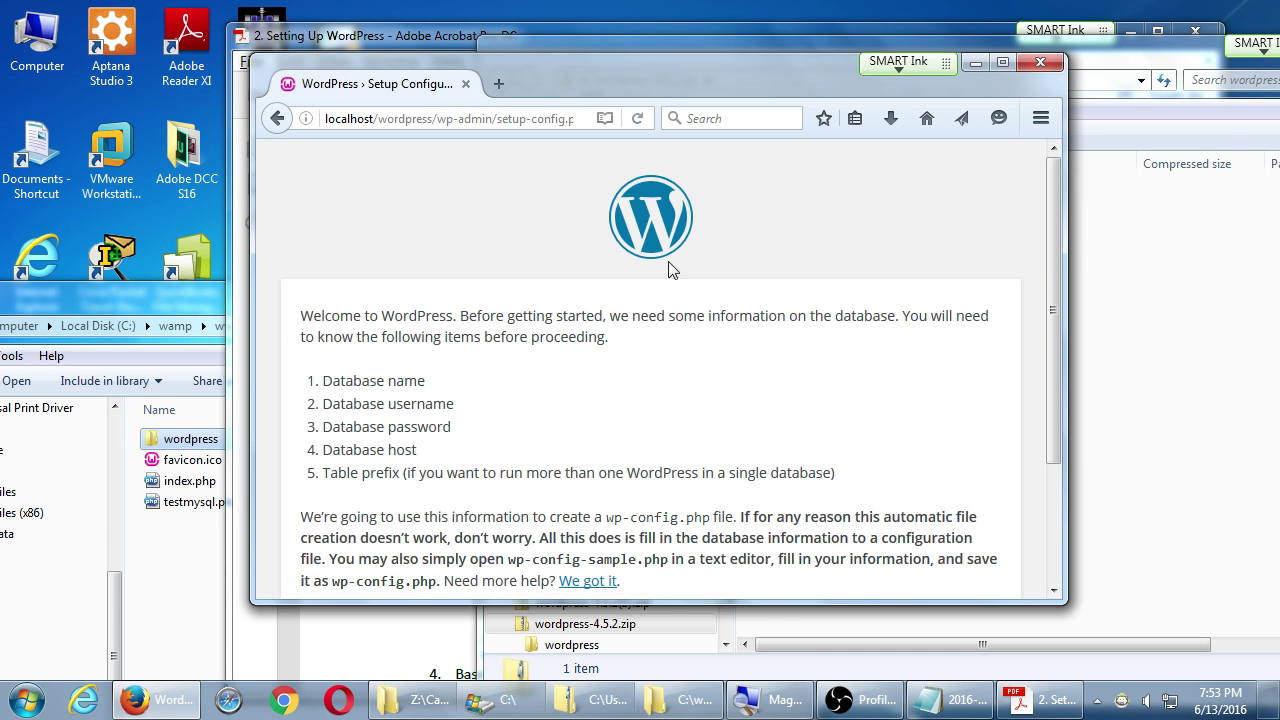
left_click(1000, 63)
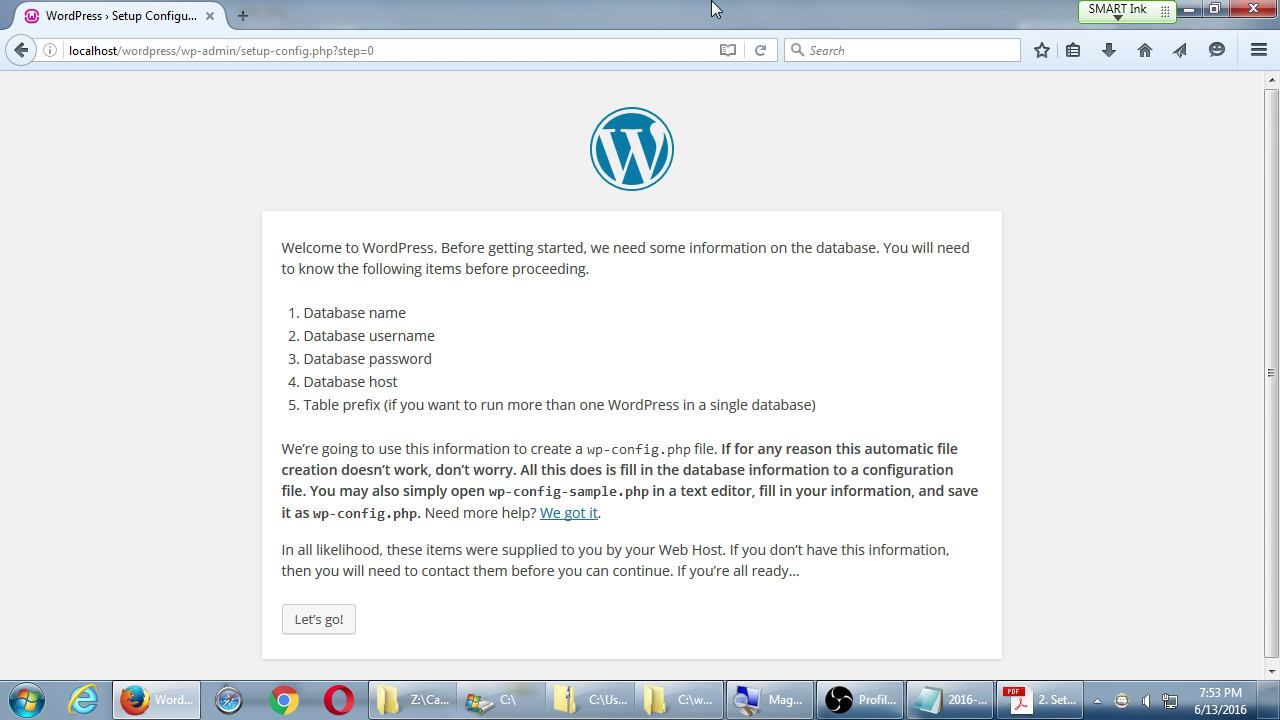
- Open the database connection form with "Let's go!", then switch to the instructions PDF
left_click(316, 625)
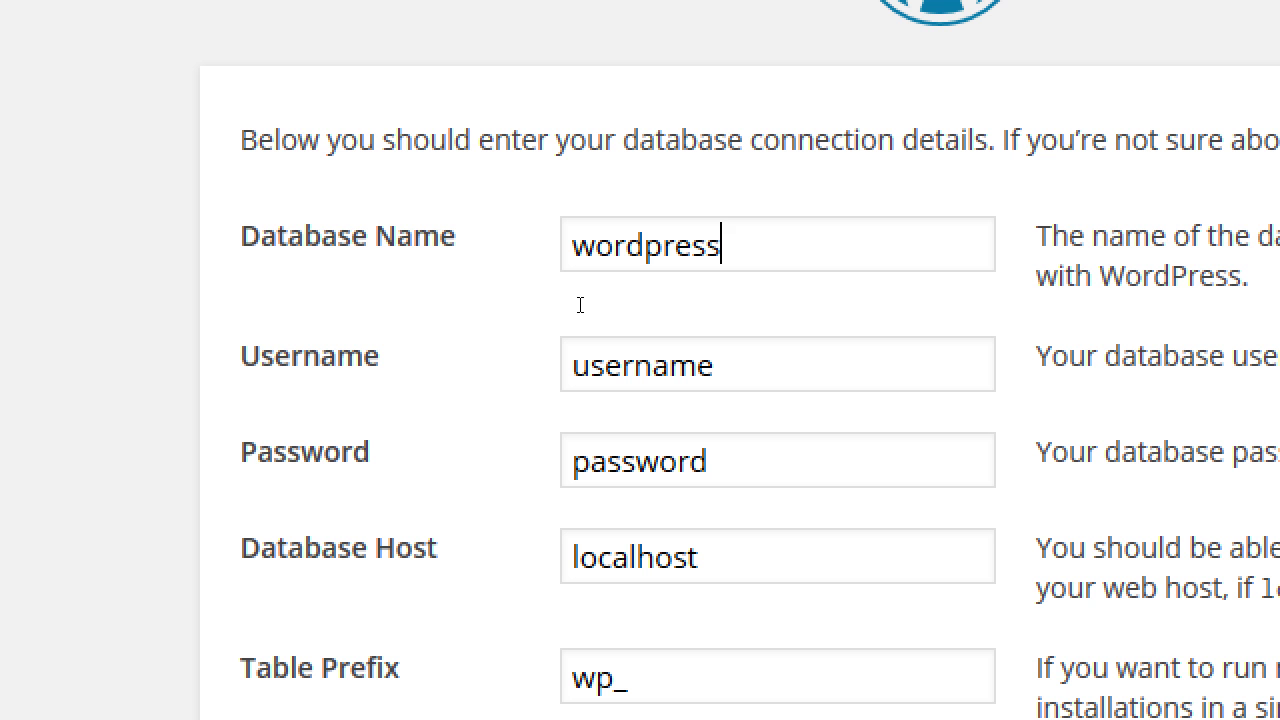
key("alt+Tab")
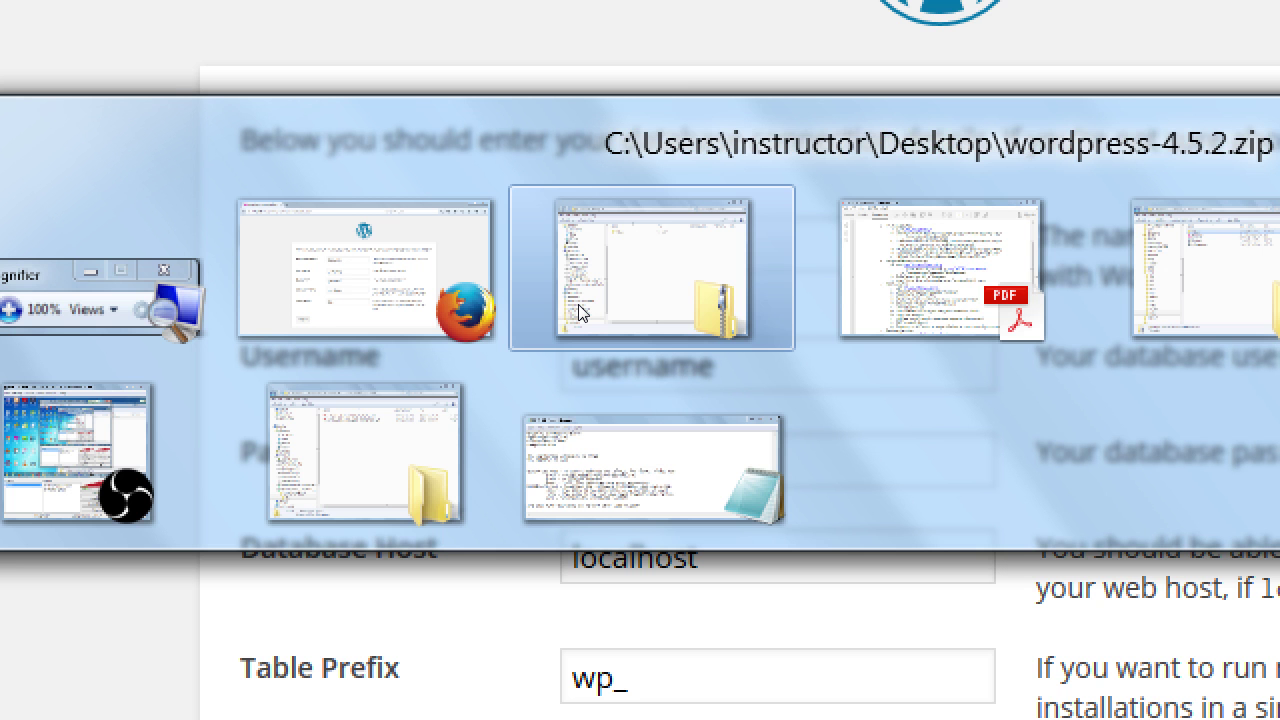
- After checking the PDF, set the database username to root and clear the password
key("alt+Tab")
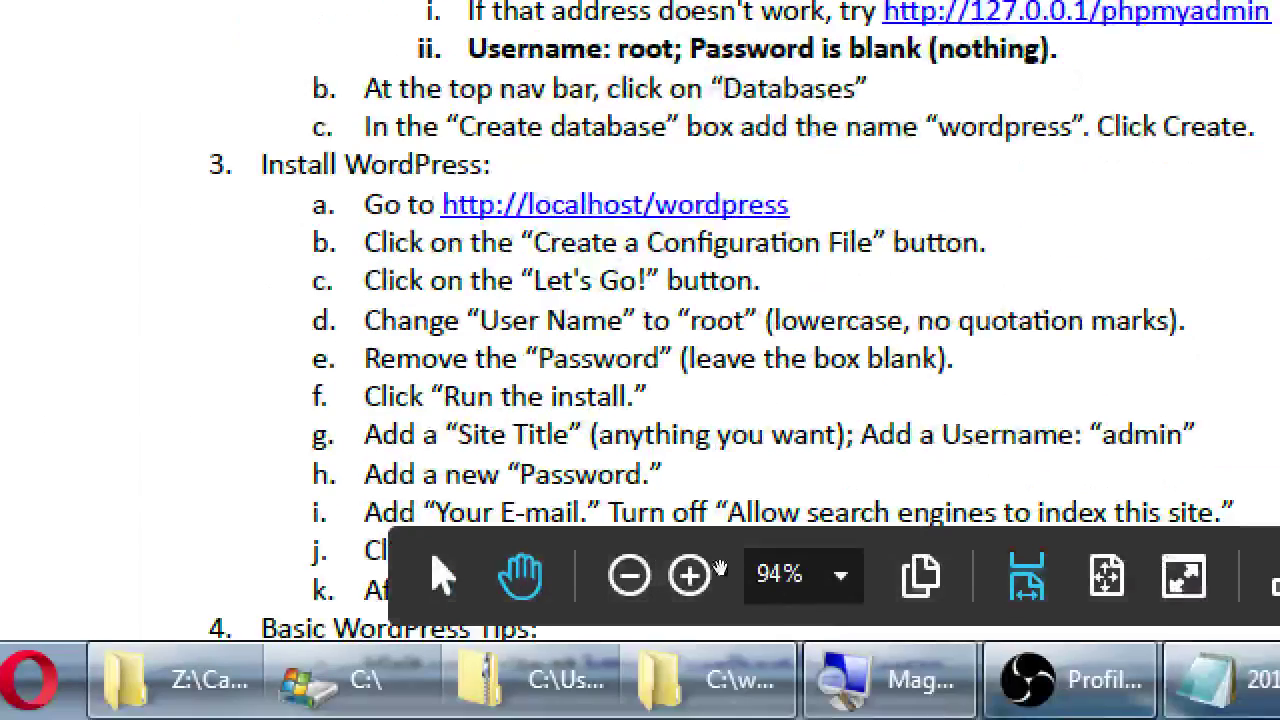
scroll(590, 525, "down", 3)
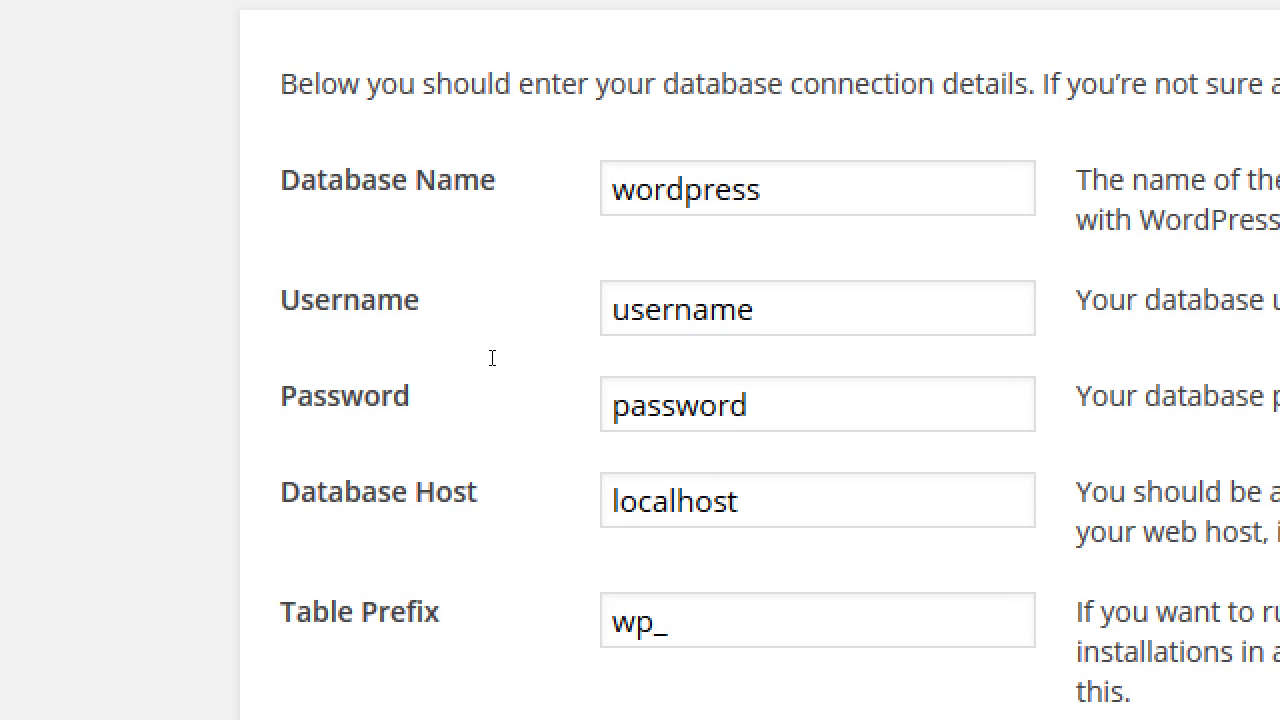
key("Tab")
key("ctrl+a")
type("root")
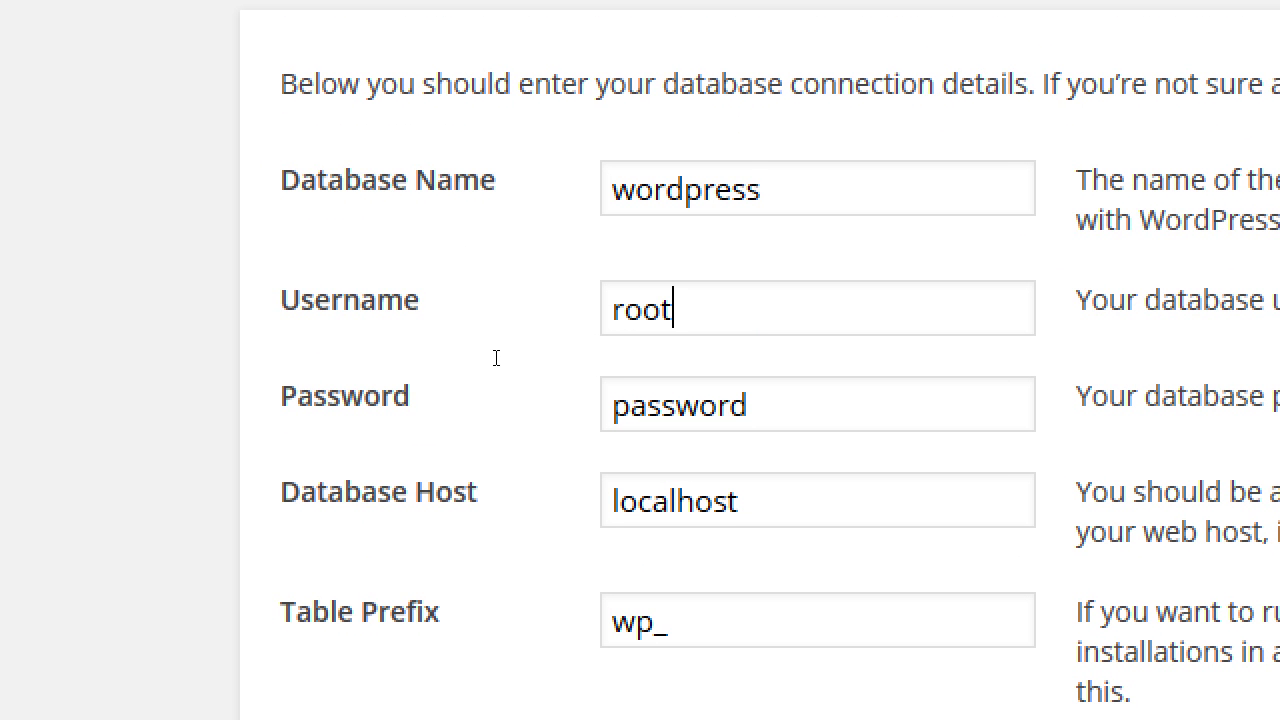
key("Tab")
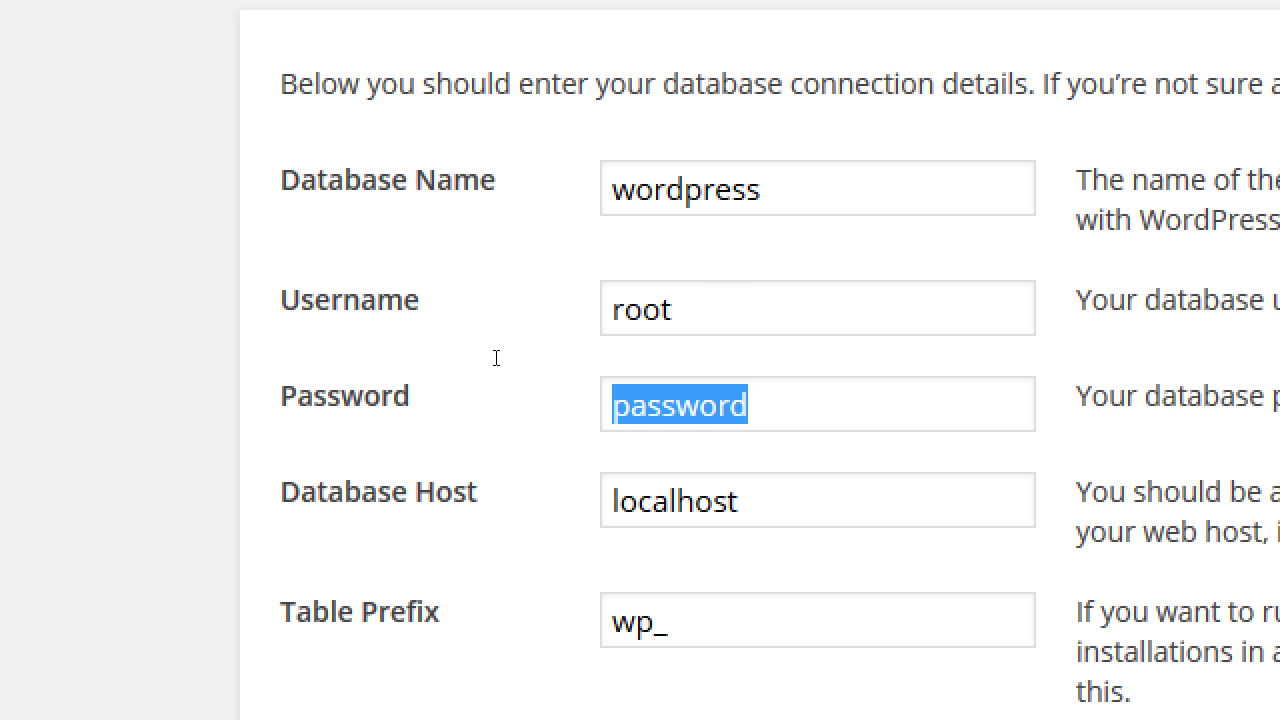
key("BackSpace")
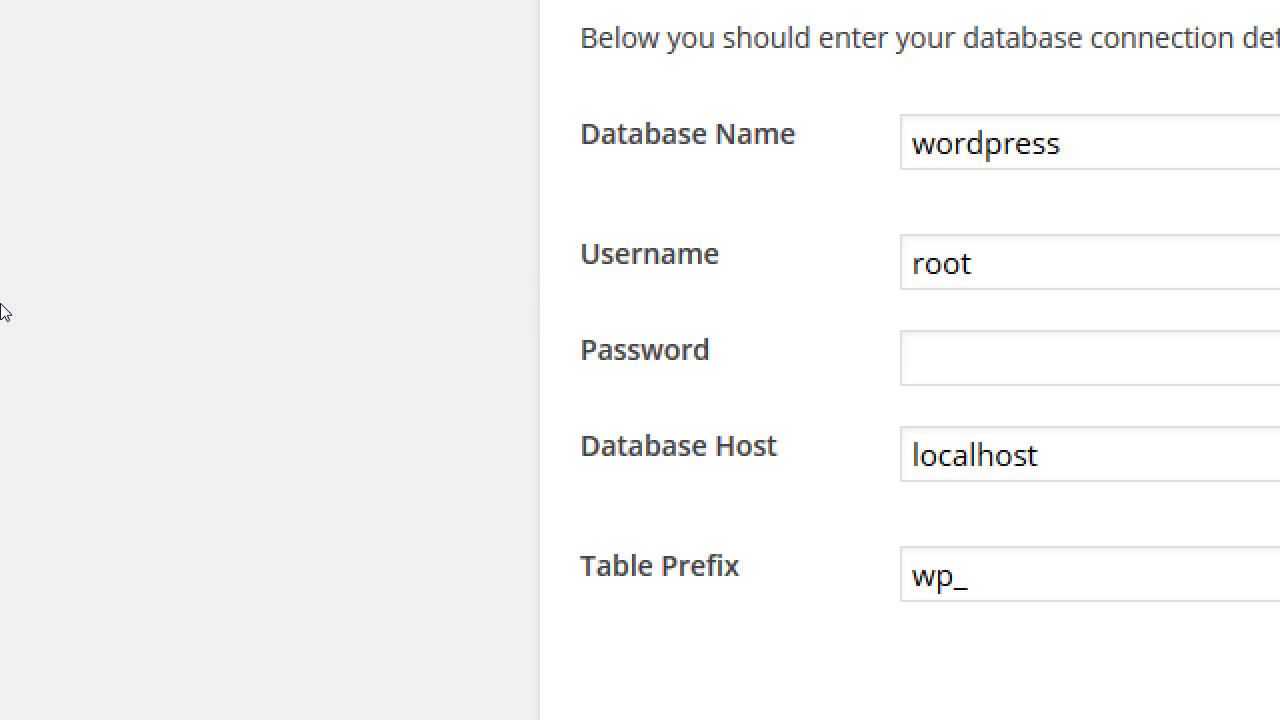
- Keep localhost as the database host and submit the connection details
key("Tab")
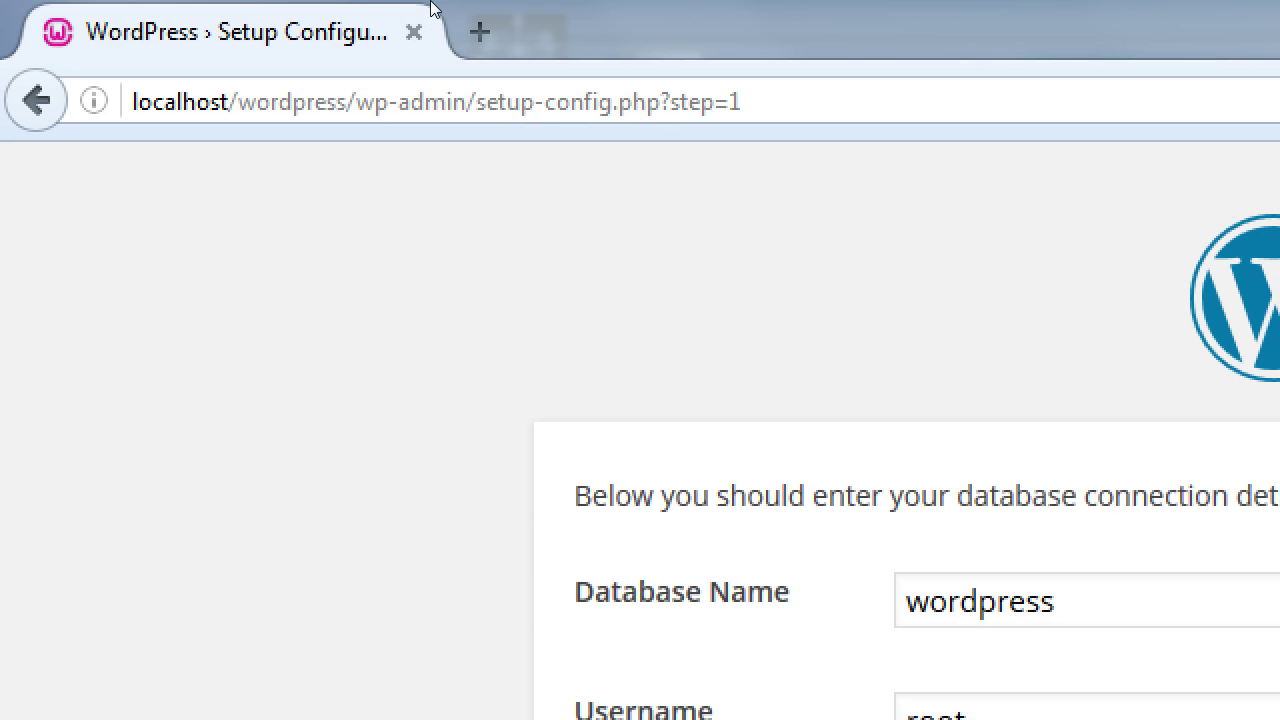
left_click(164, 101)
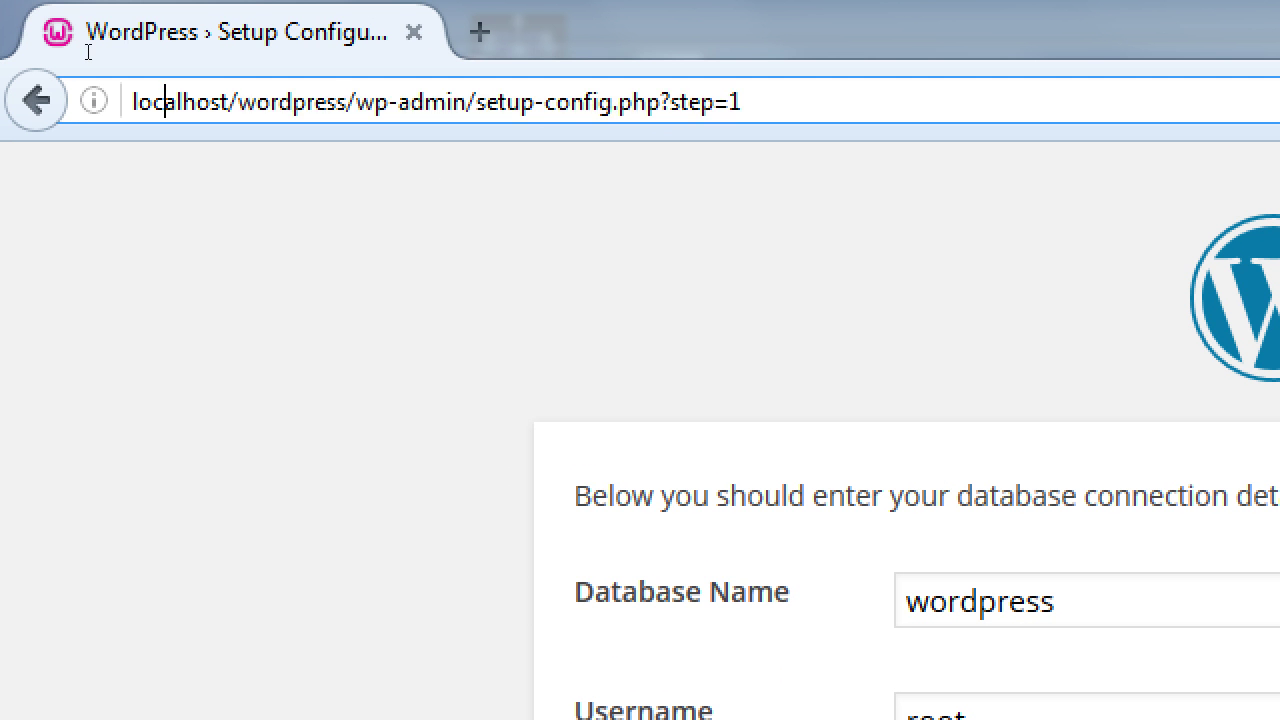
left_click(164, 101)
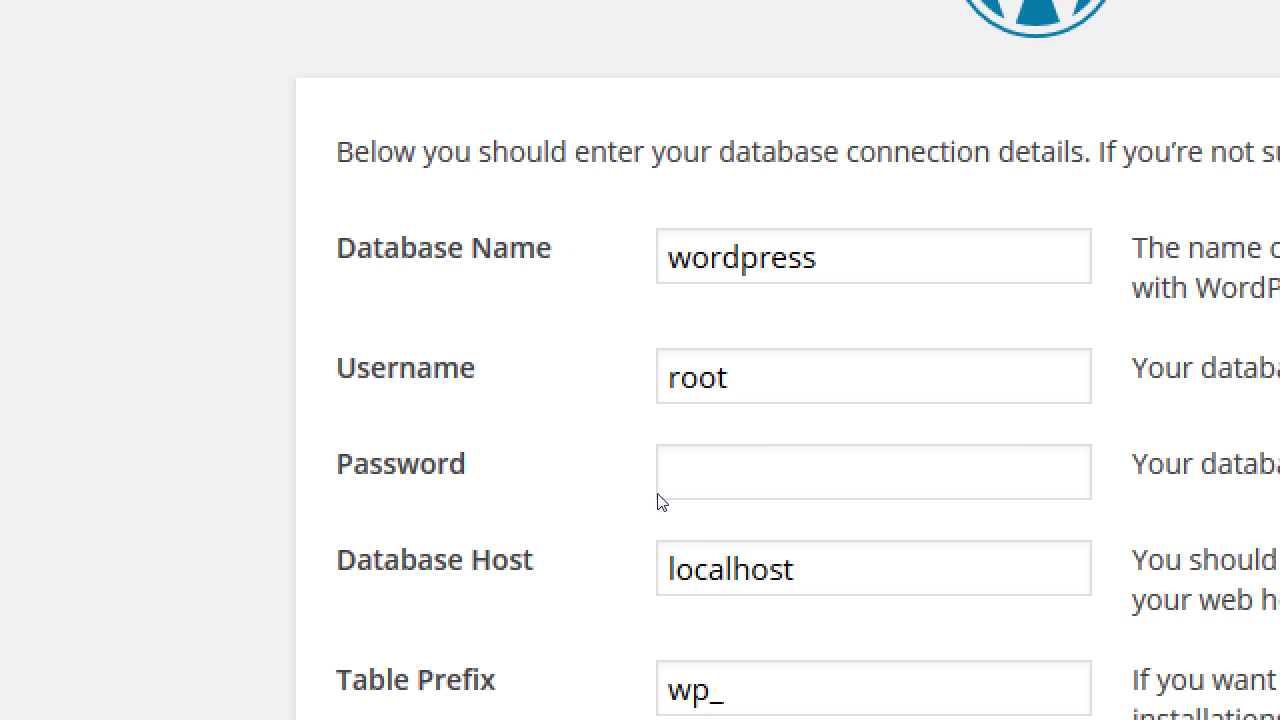
key("Tab")
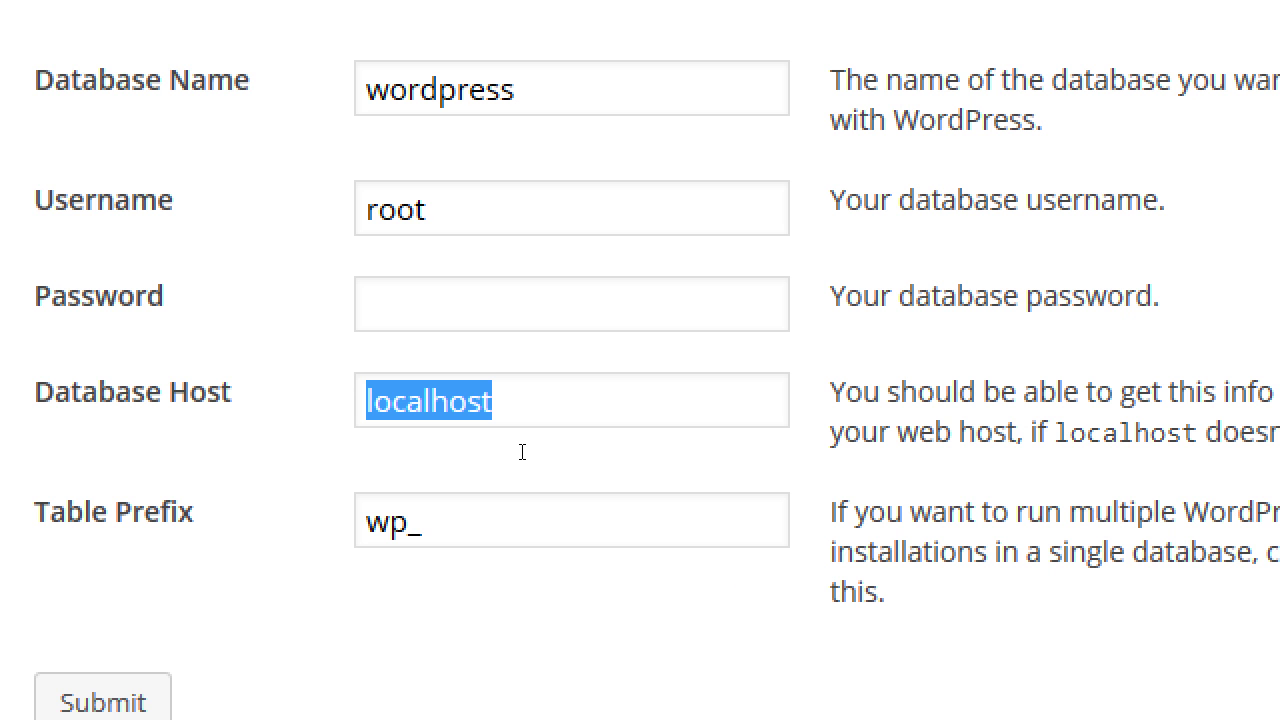
key("End")
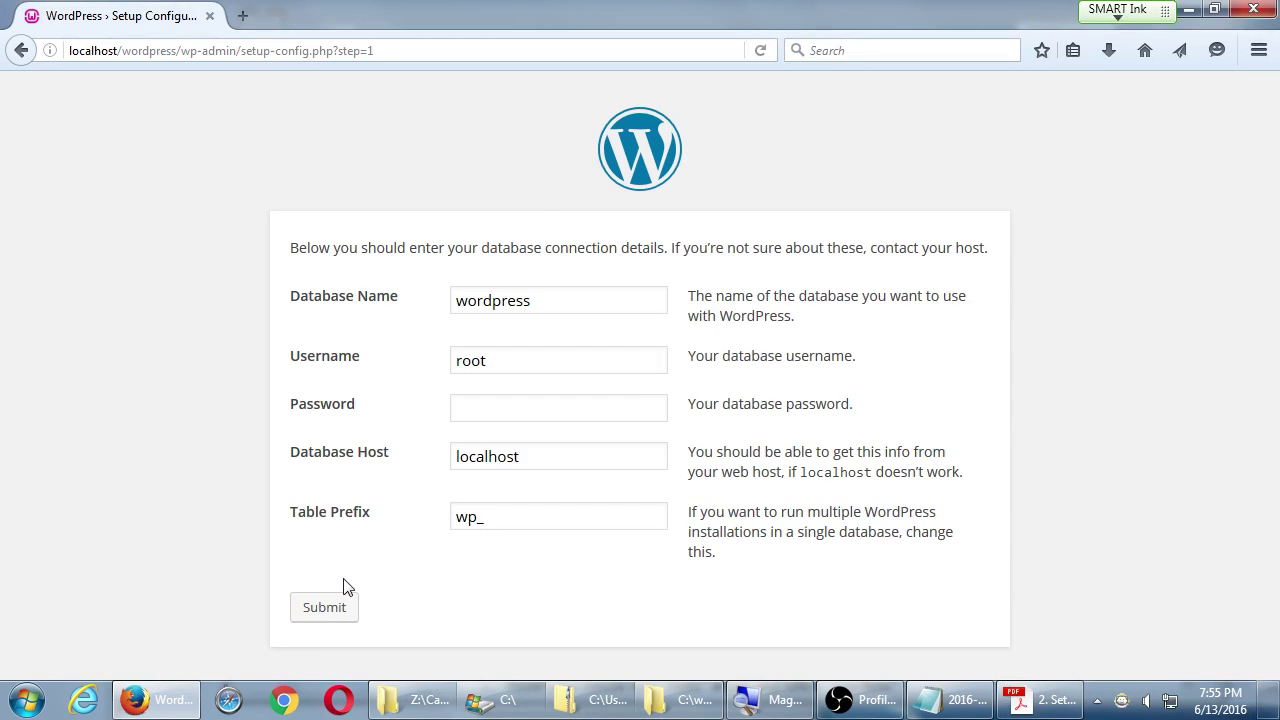
left_click(322, 610)
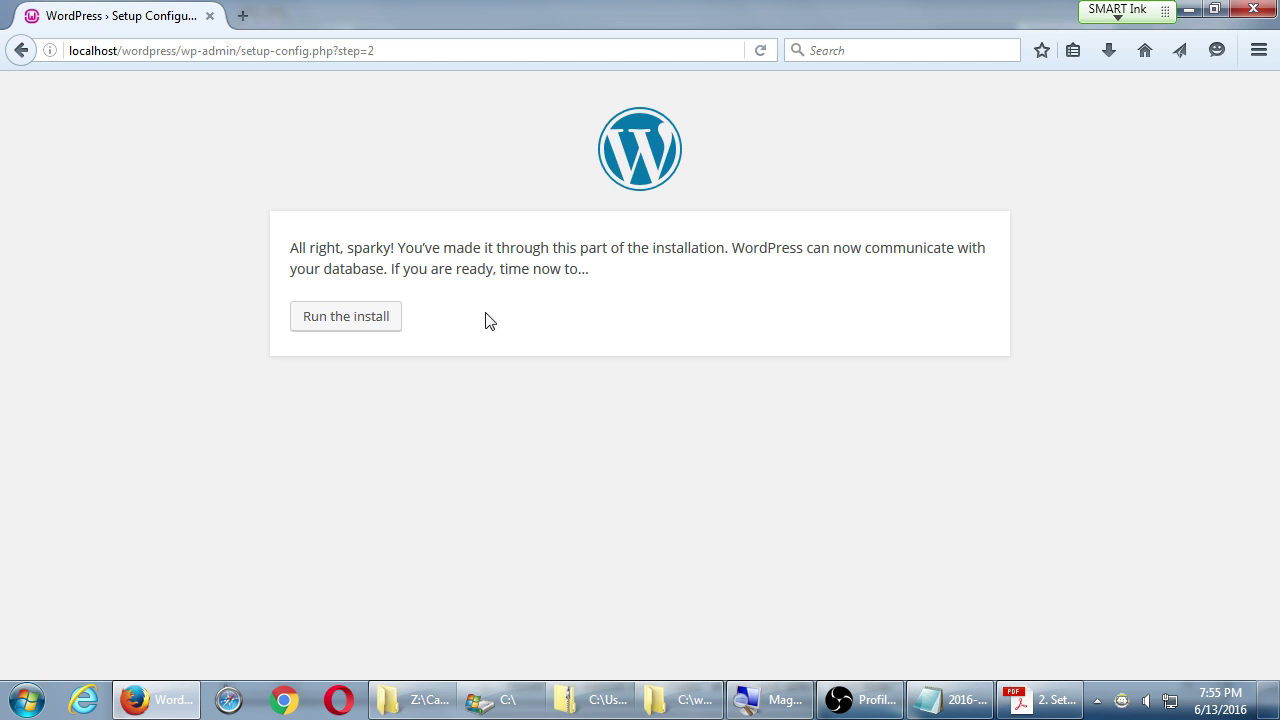
- Run the install and compare the installation form against the setup instructions PDF
left_click(346, 318)
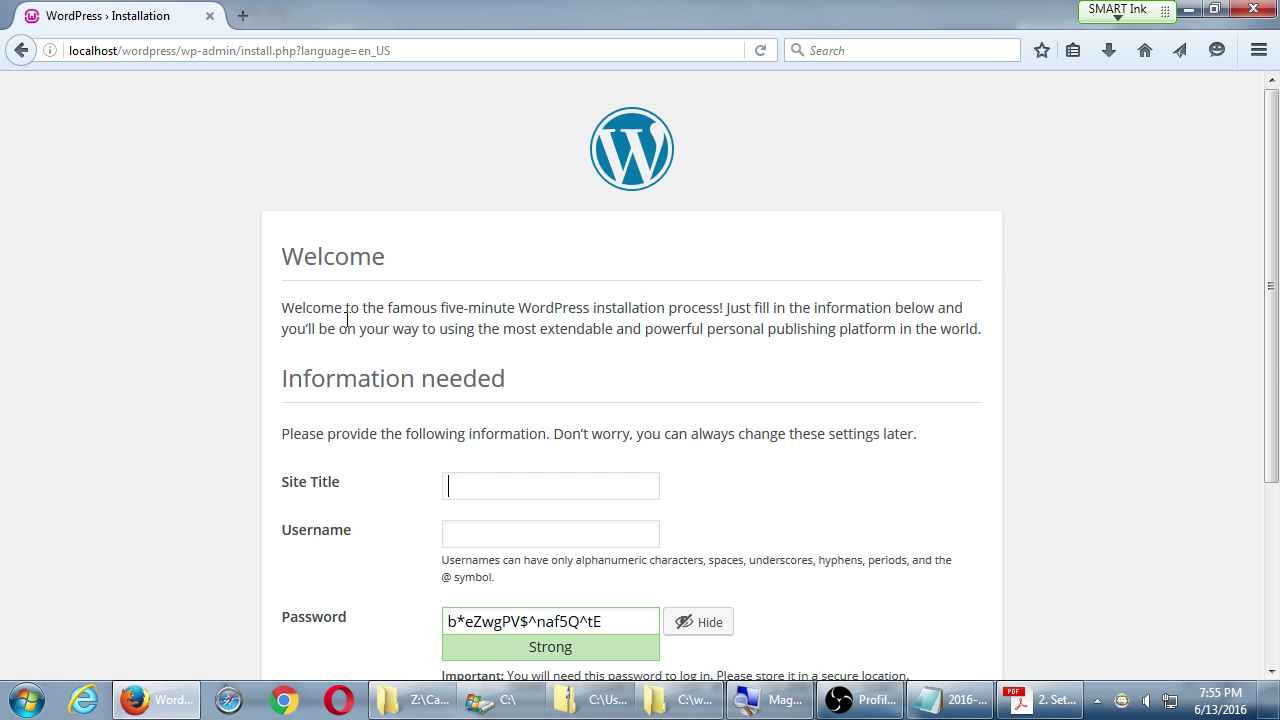
scroll(540, 264, "down", 3)
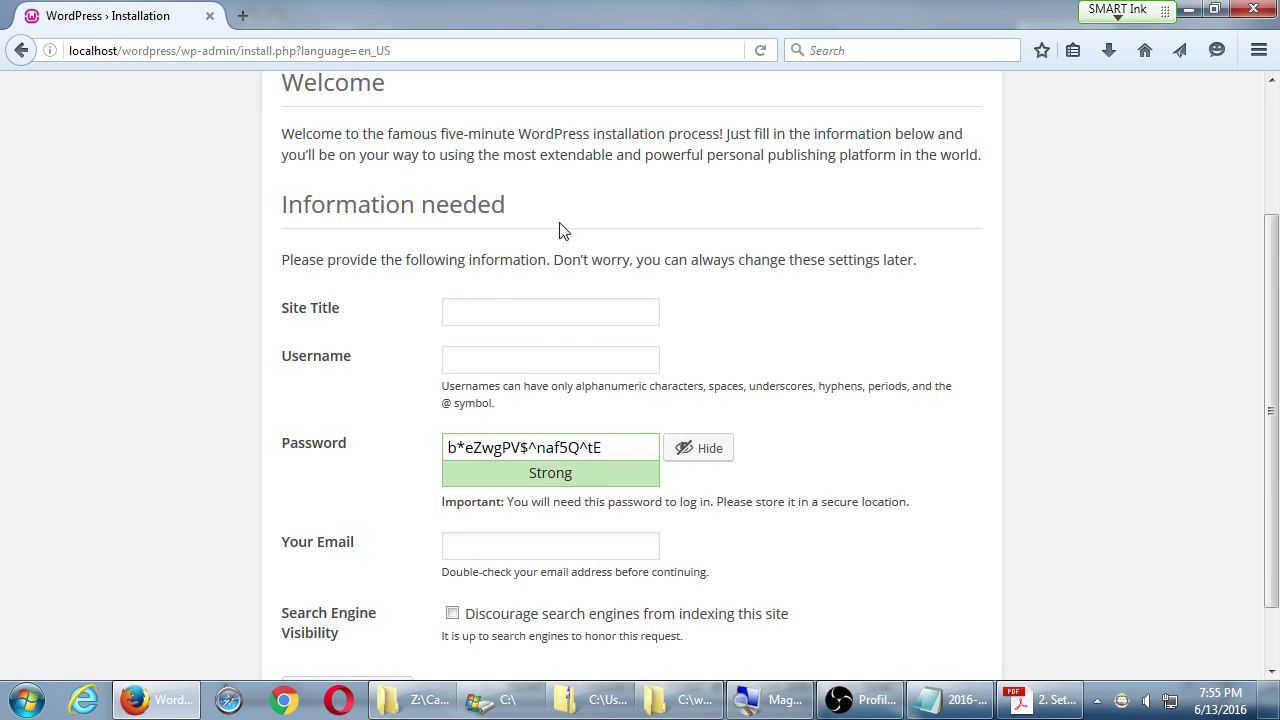
scroll(560, 231, "up", 3)
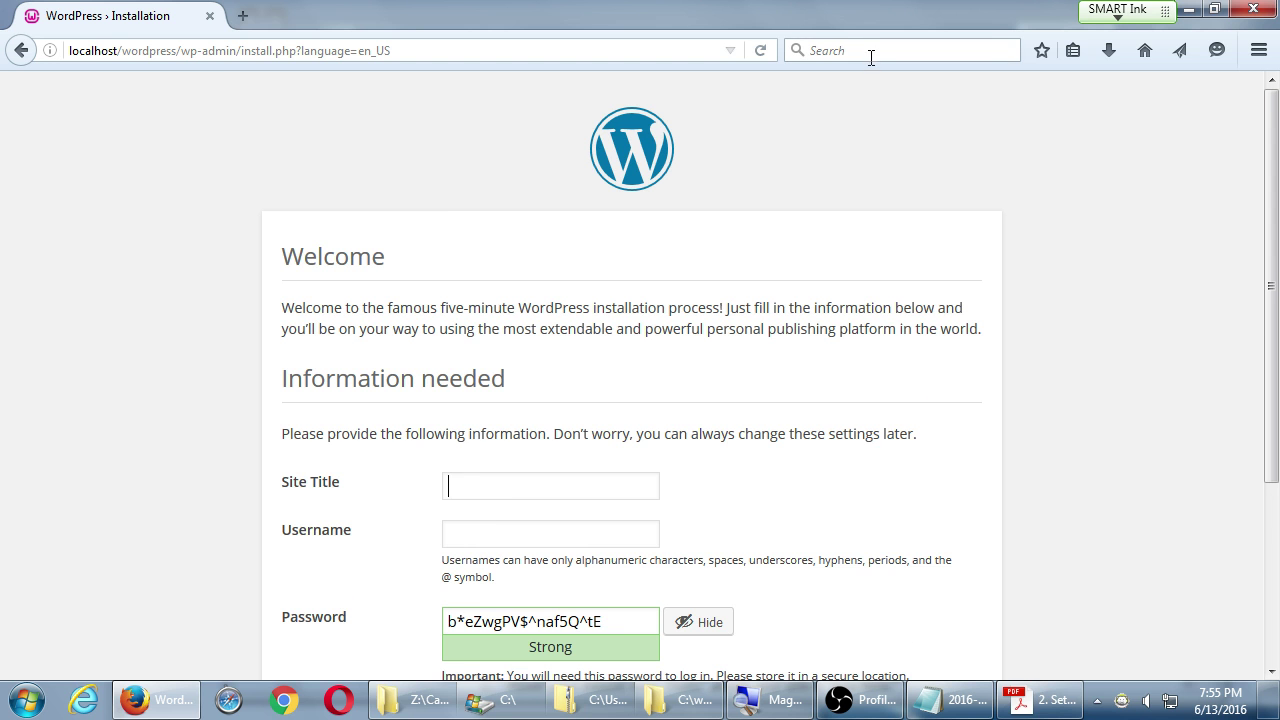
left_click(1022, 712)
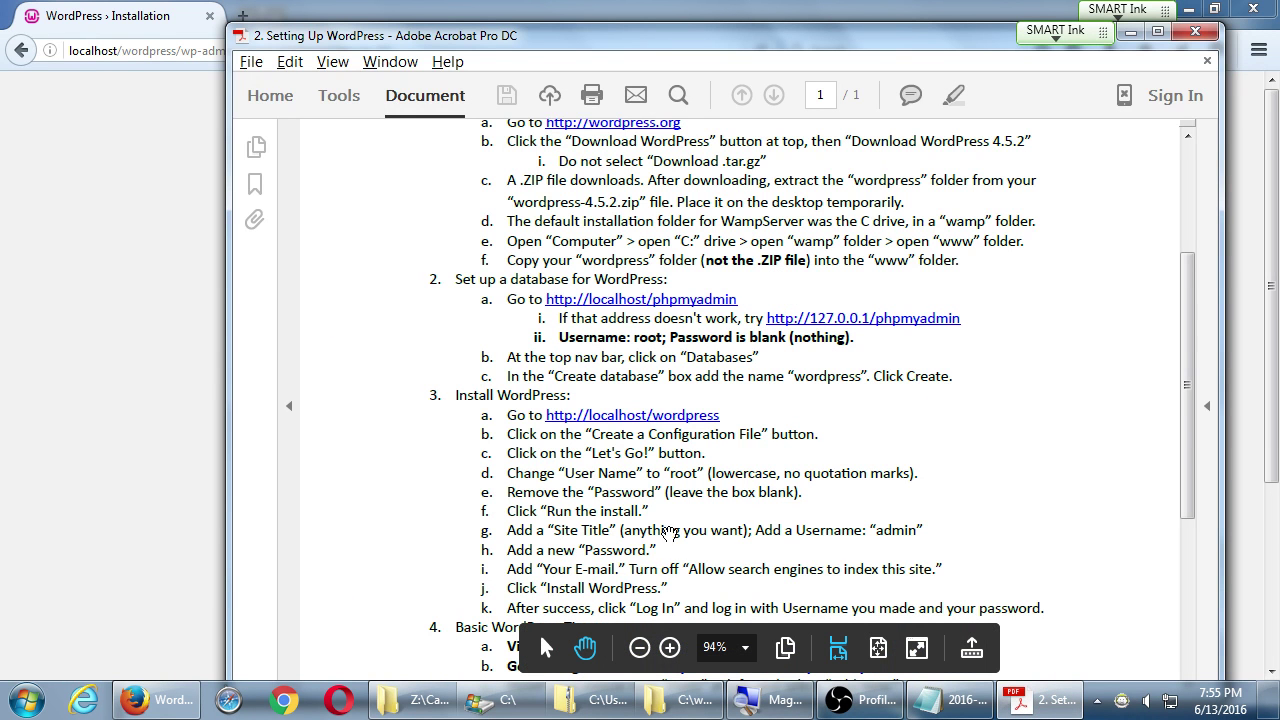
left_click(126, 343)
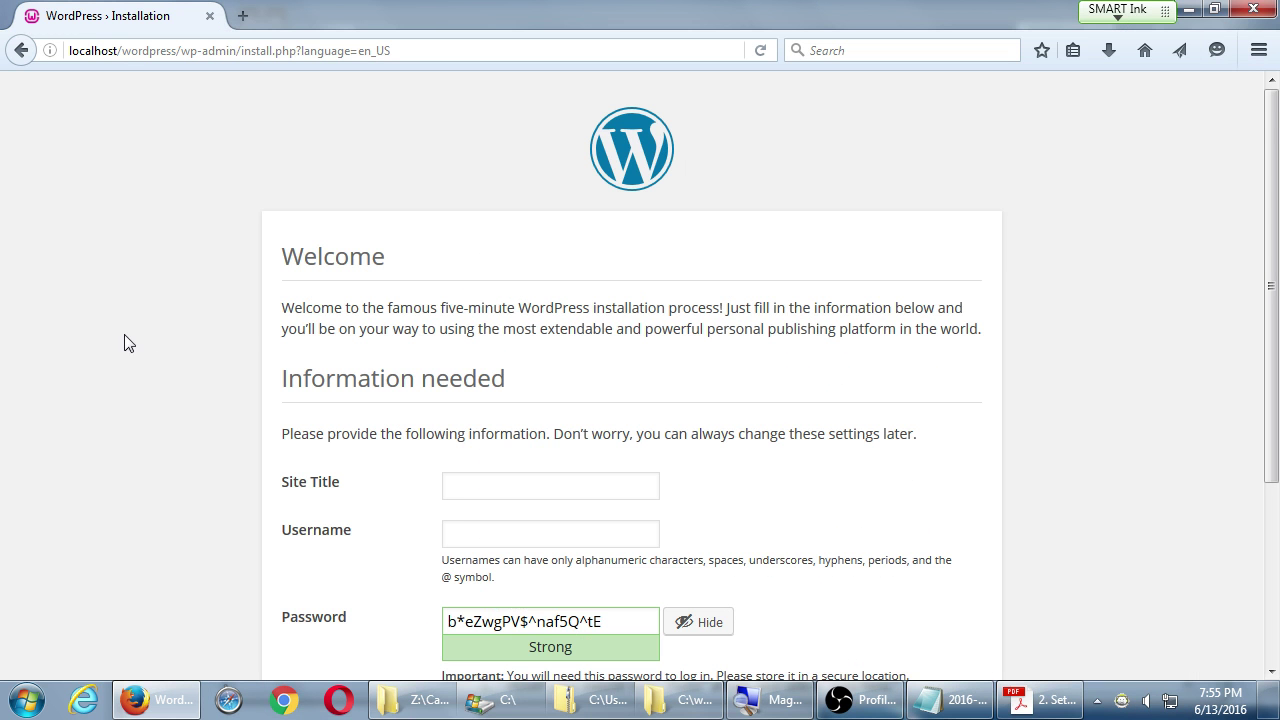
- Enter 'Victor's Bakery' as the Site Title, then consult the PDF again
left_click(477, 479)
type("Victor's Bakery")
scroll(260, 403, "down", 3)
scroll(203, 383, "down", 1)
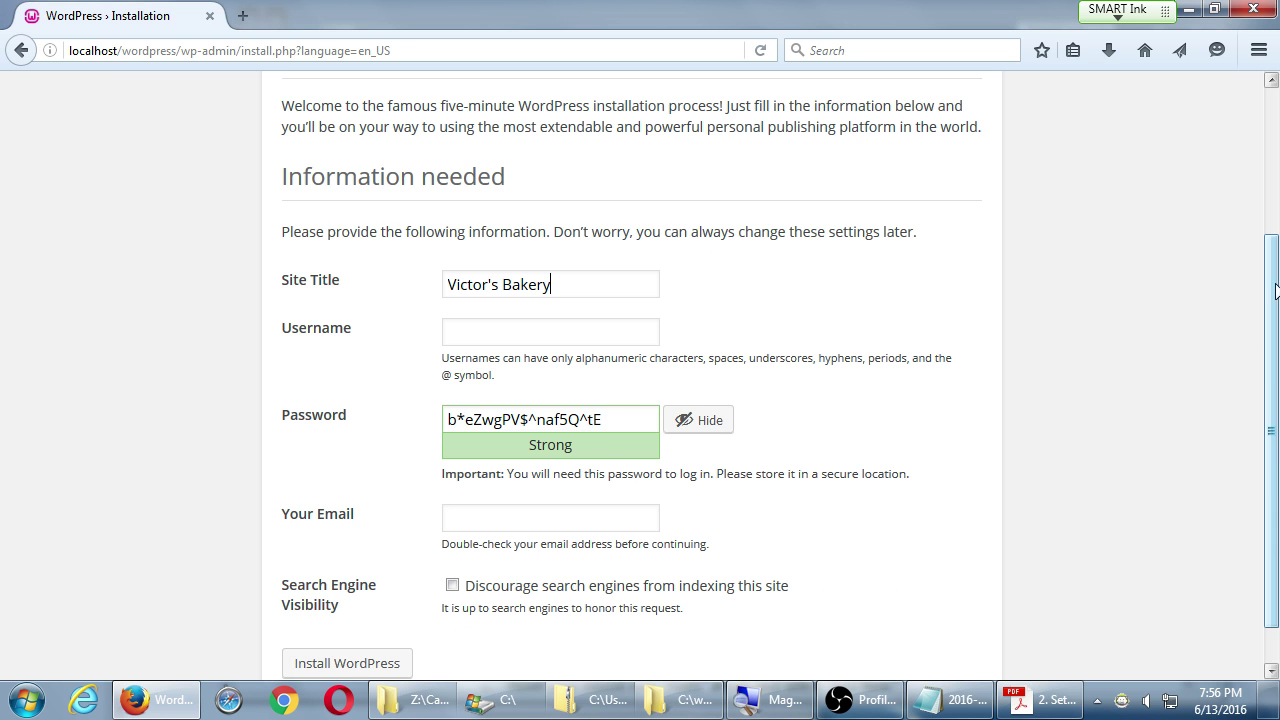
scroll(1275, 292, "down", 1)
left_click(1045, 700)
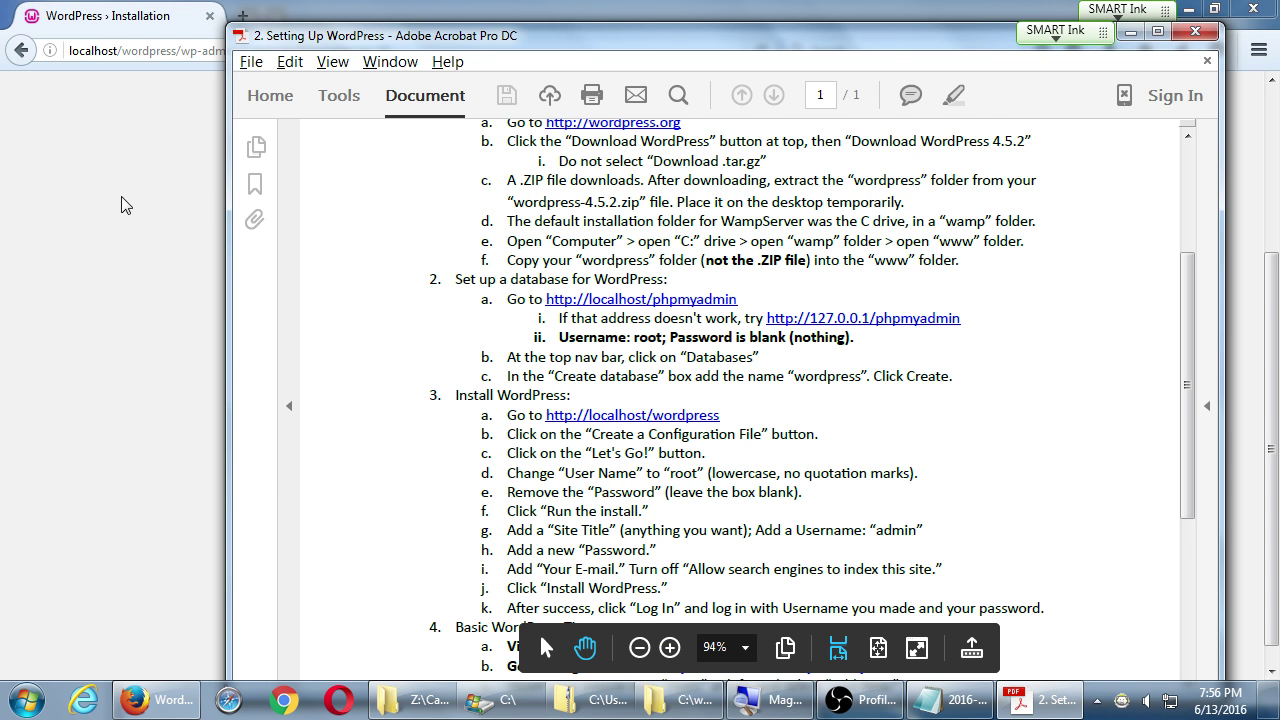
- Review step 3 in the setup PDF, then return to the WordPress install form
left_click(150, 292)
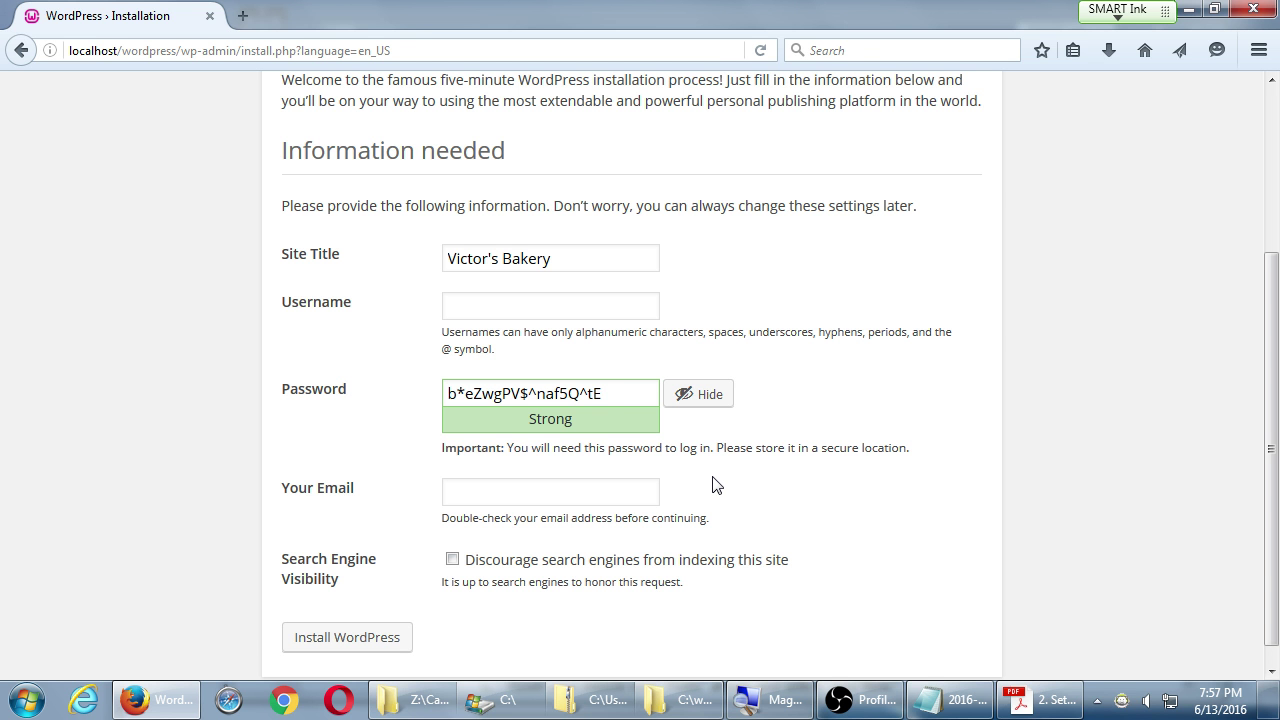
left_click(1032, 692)
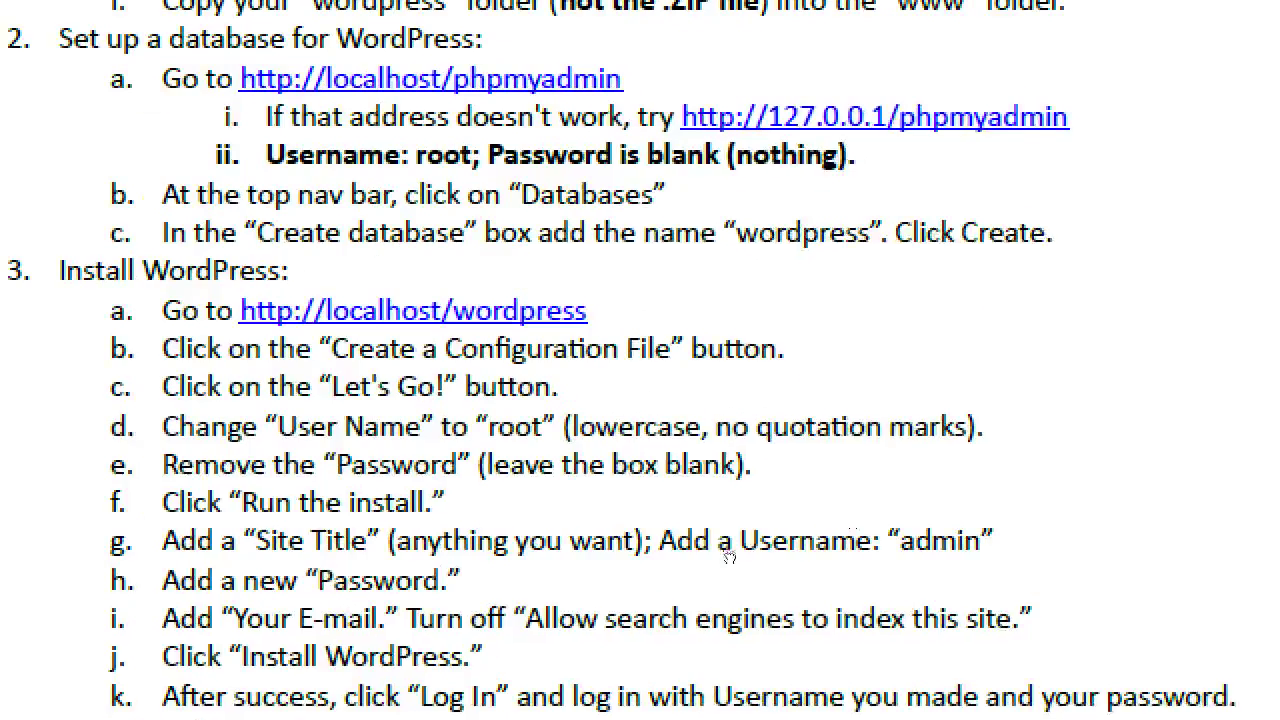
scroll(730, 557, "down", 3)
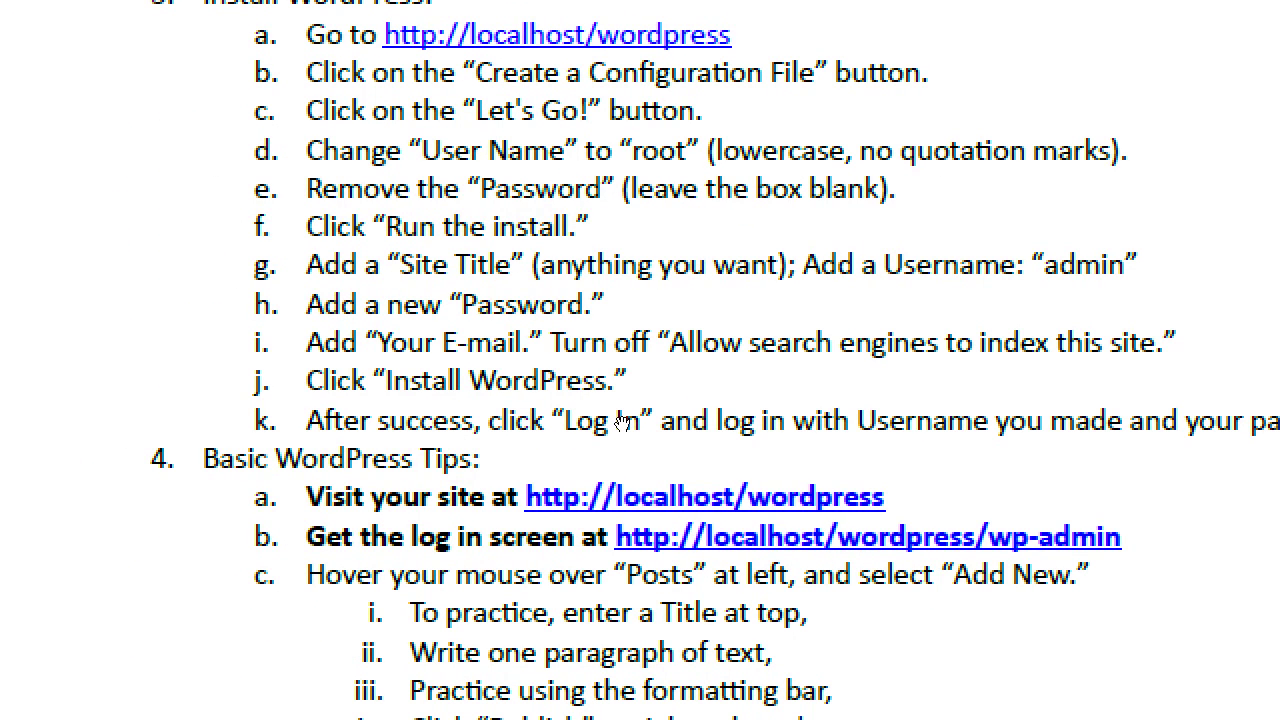
key("alt+Tab")
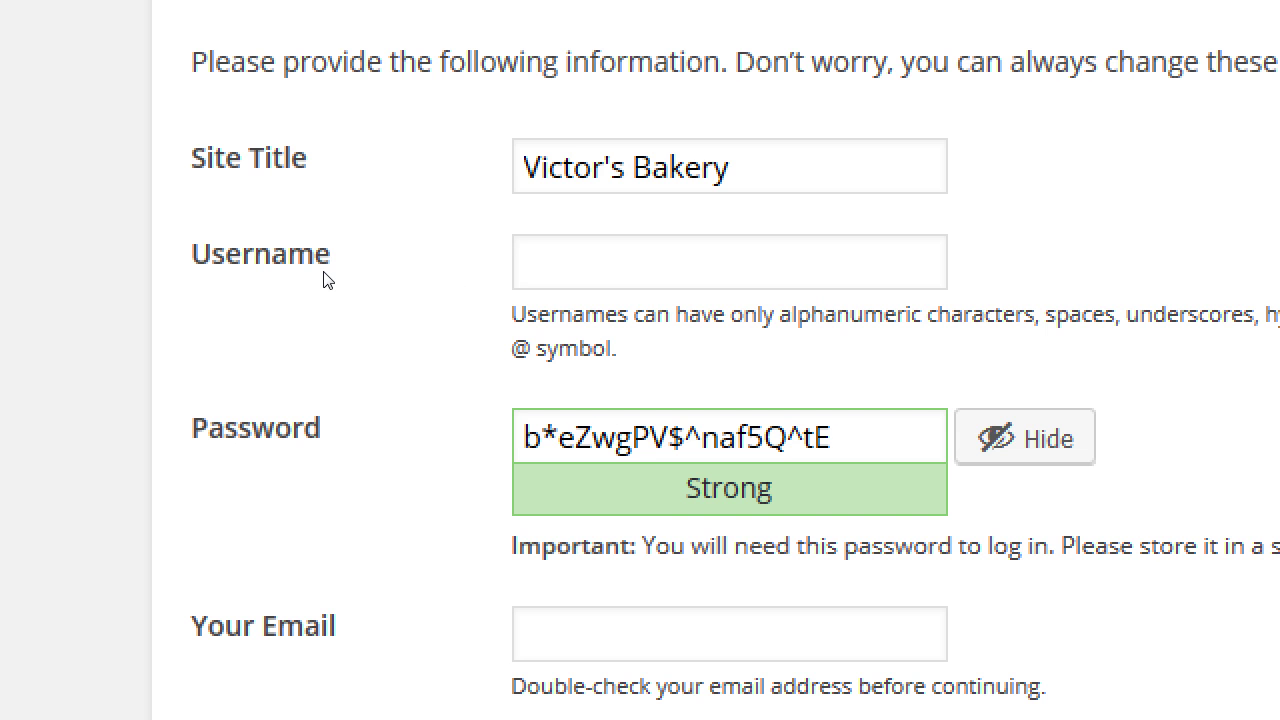
- Set the install username to admin, enter a weak password, and confirm weak password use
type("admin")
key("Tab")
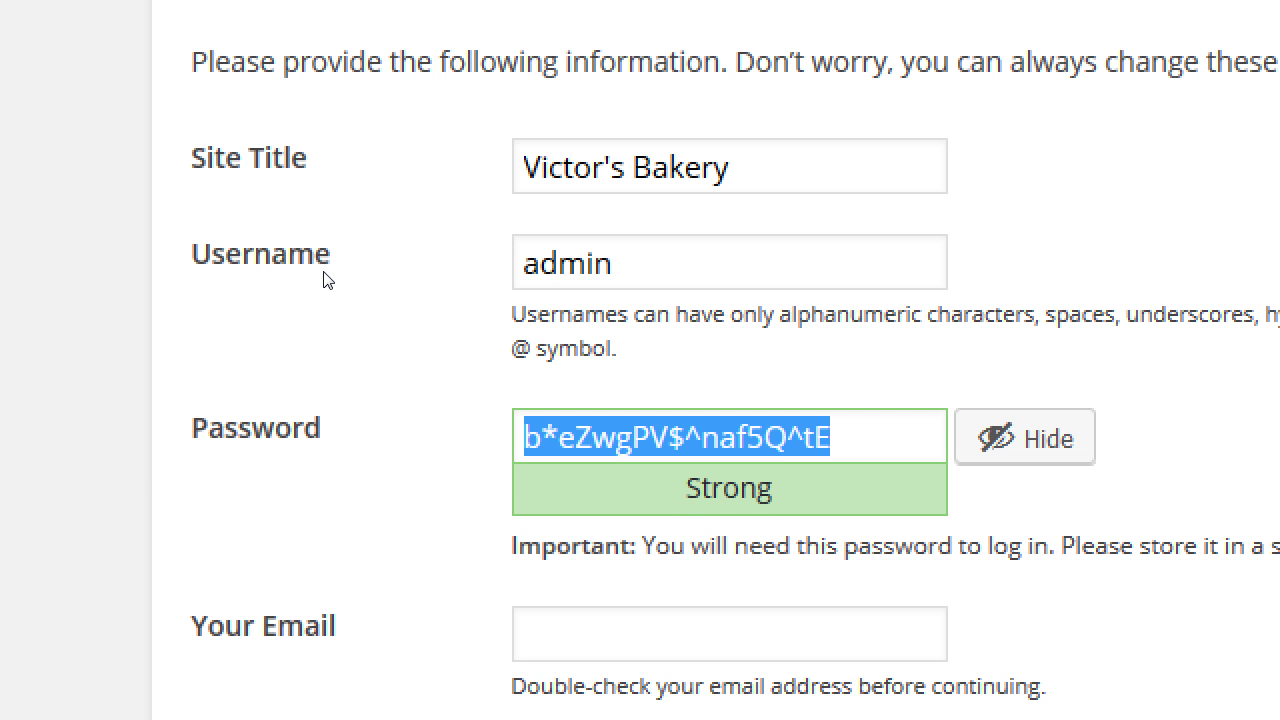
type("Password")
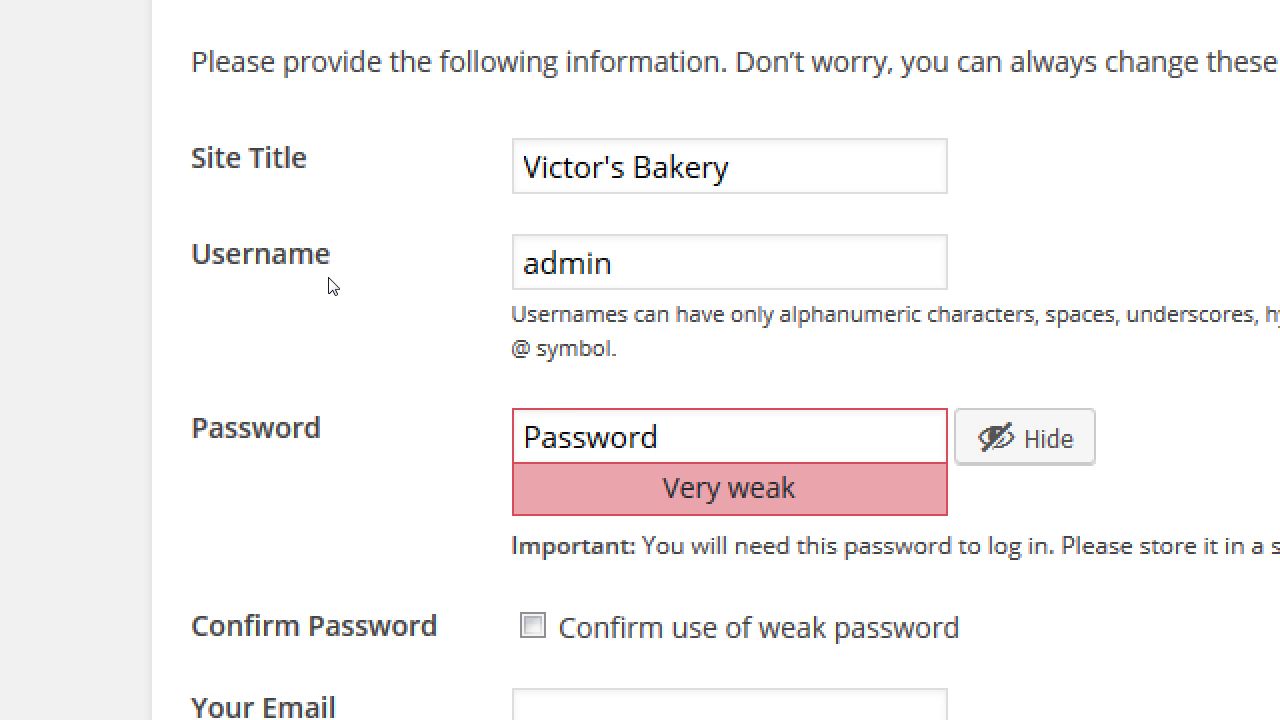
scroll(391, 560, "down", 1)
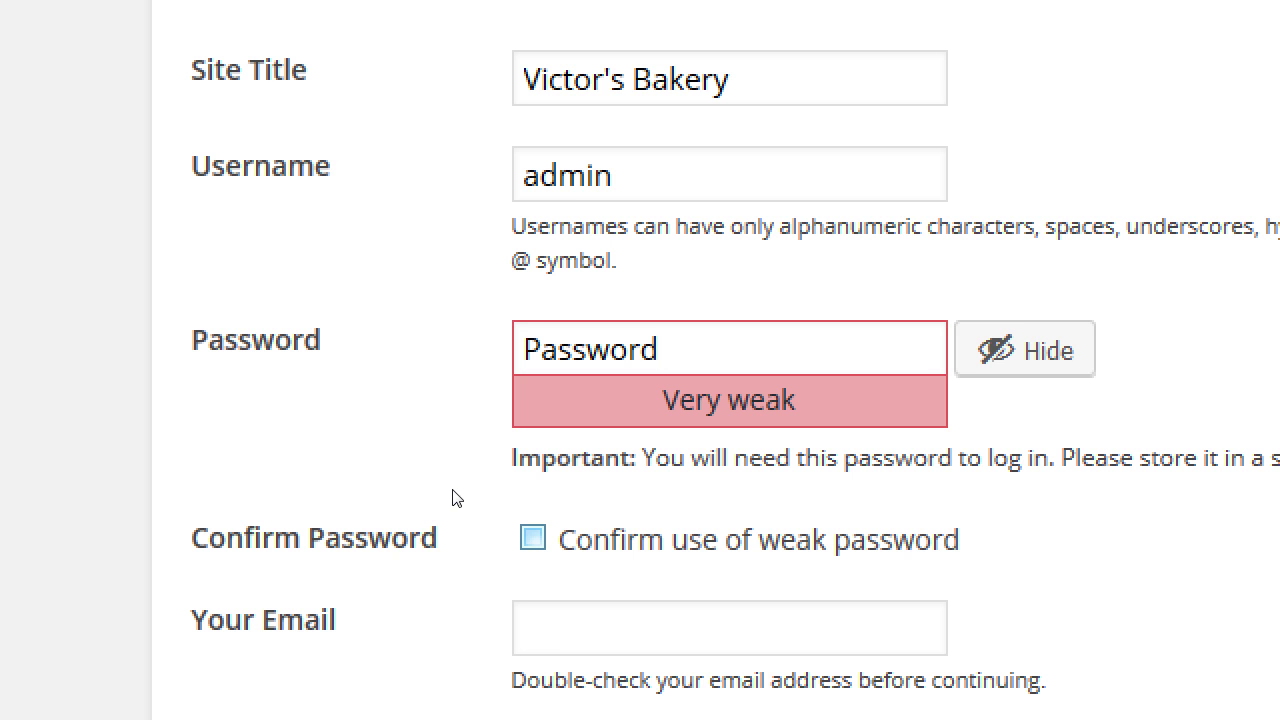
key("Tab")
key("space")
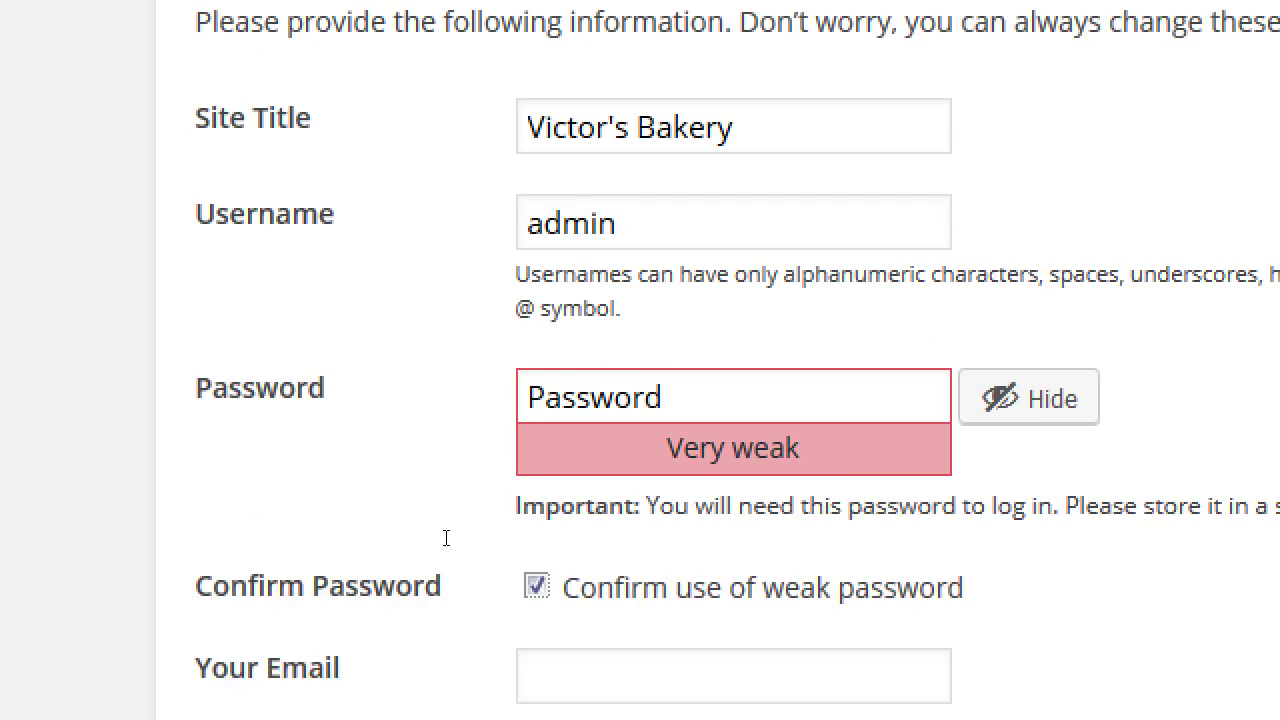
key("Tab")
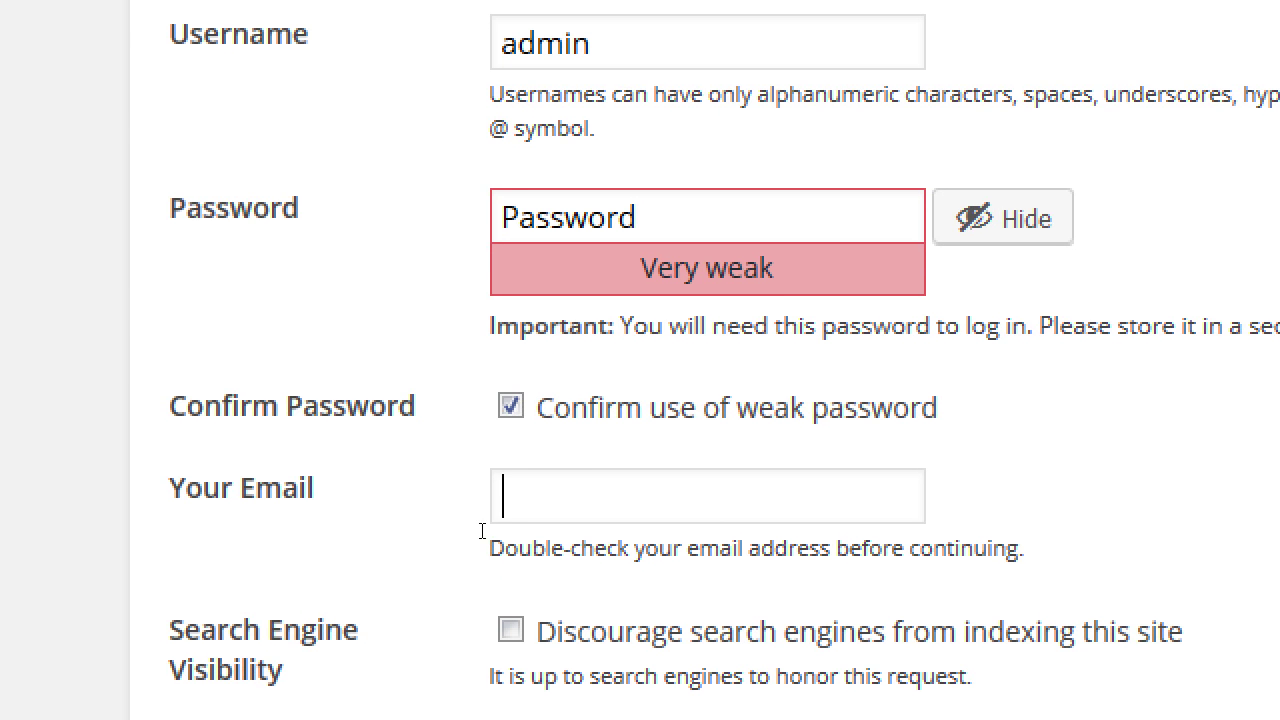
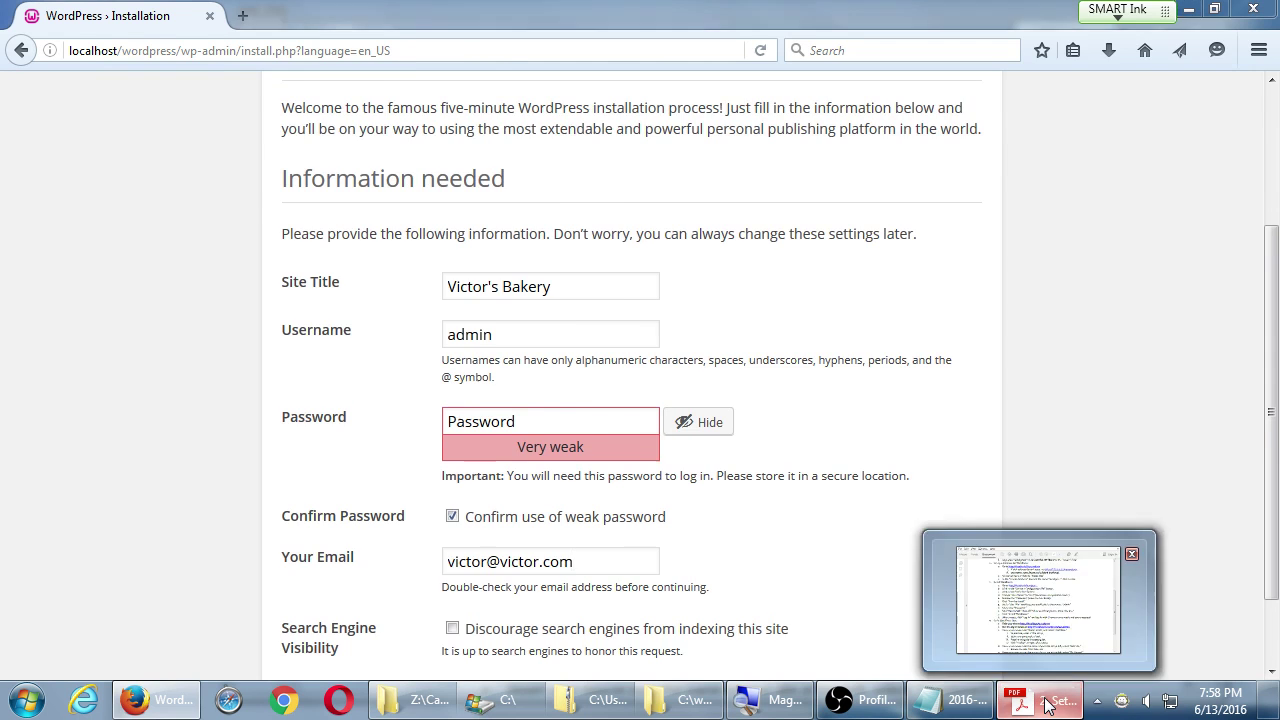
- Enter the administrator's e-mail address and review the setup instructions PDF
left_click(1047, 704)
scroll(1049, 419, "down", 2)
scroll(1049, 419, "down", 1)
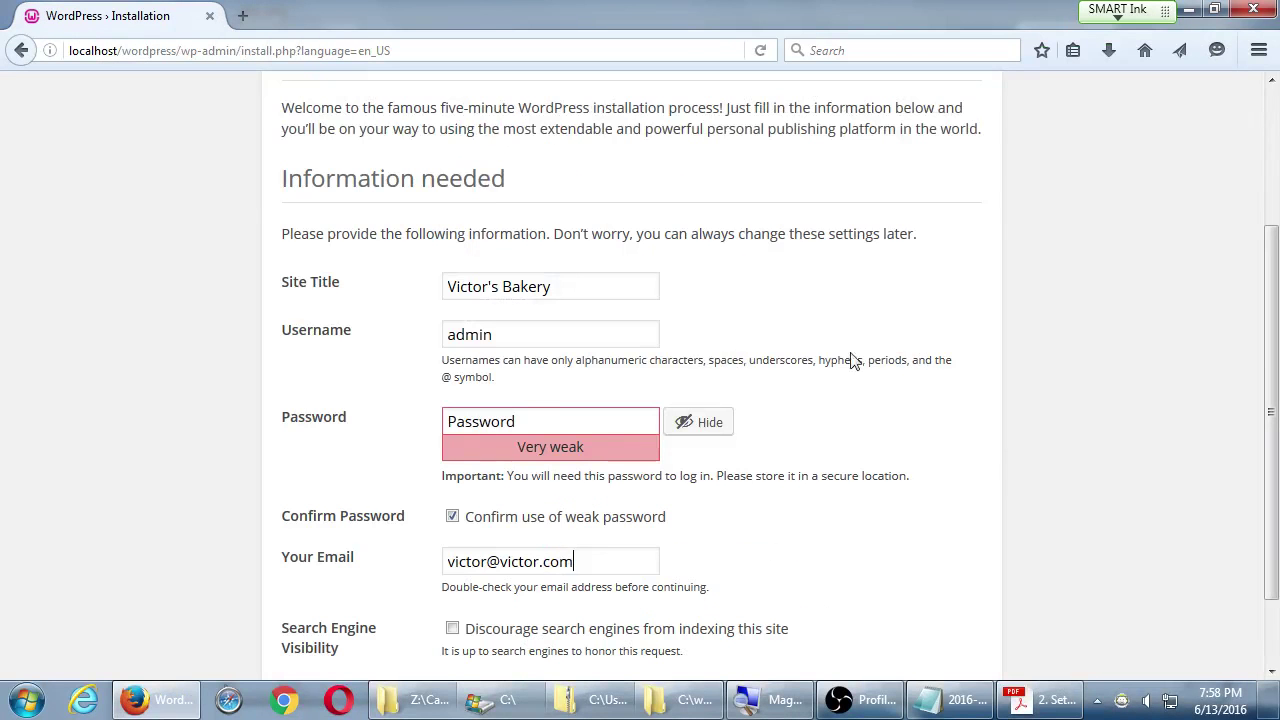
scroll(428, 430, "down", 2)
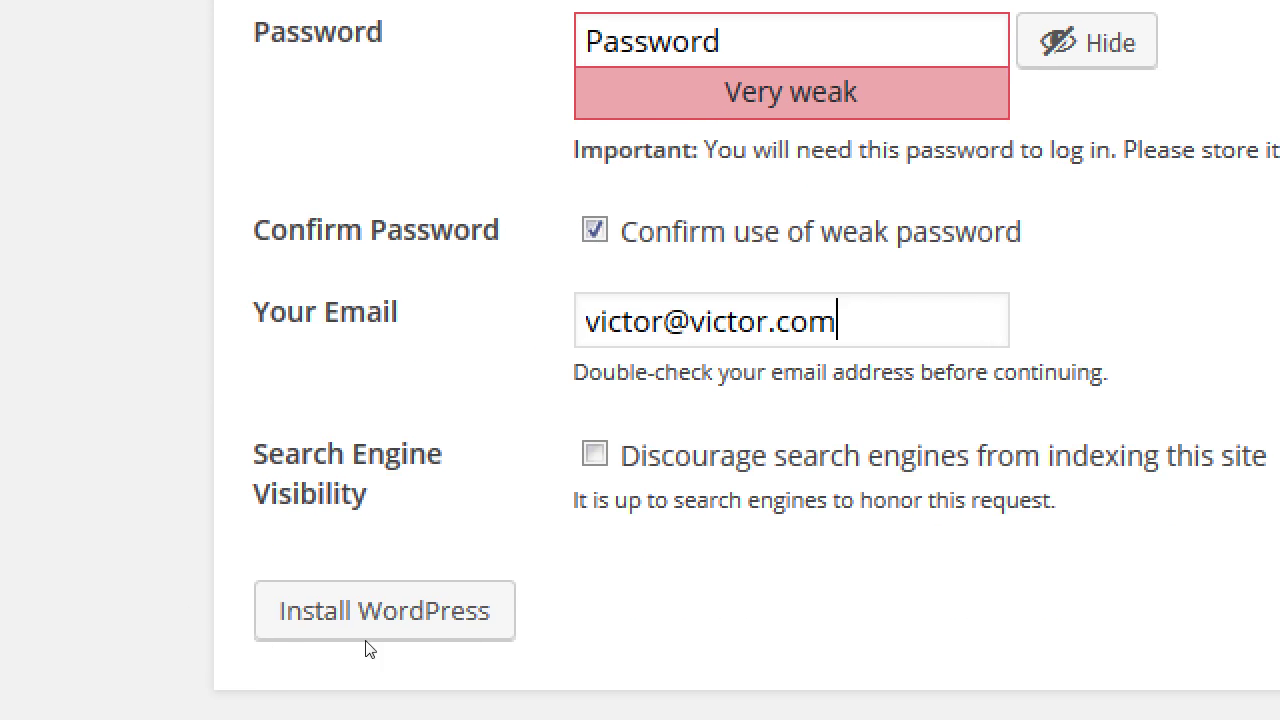
- Check 'Discourage search engines from indexing this site' and click Install WordPress
key("Tab")
key("space")
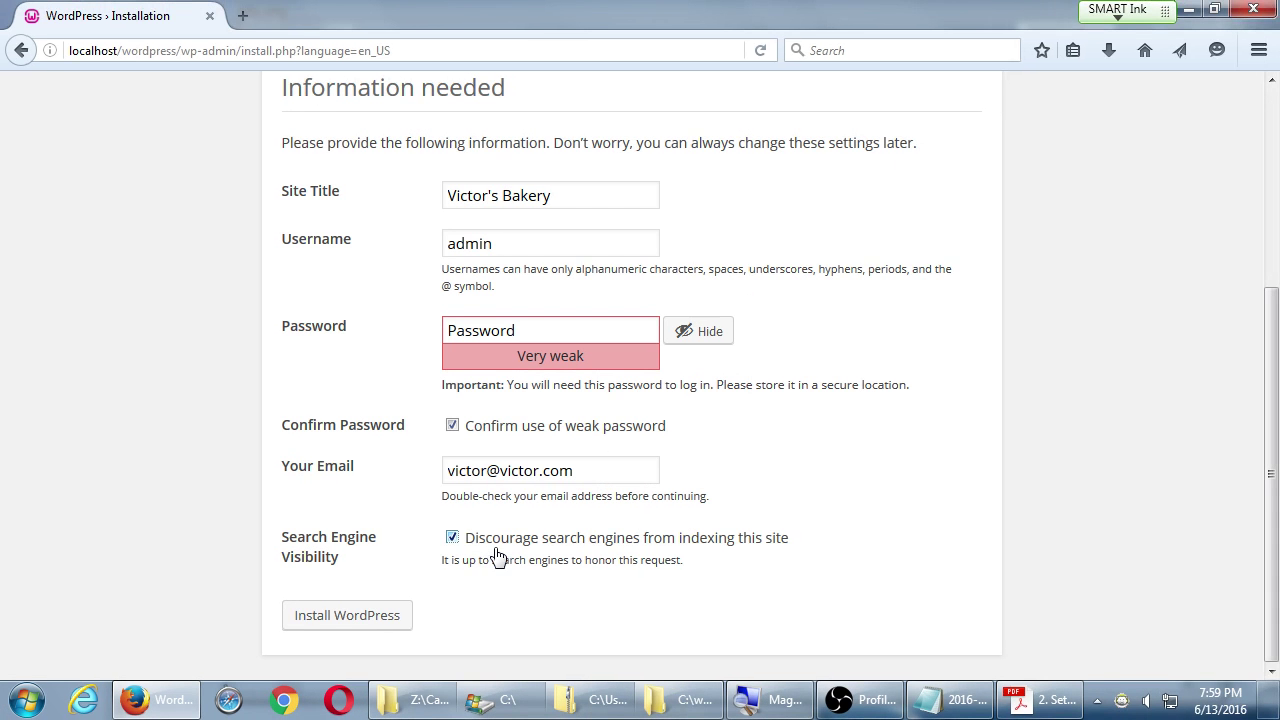
left_click(342, 618)
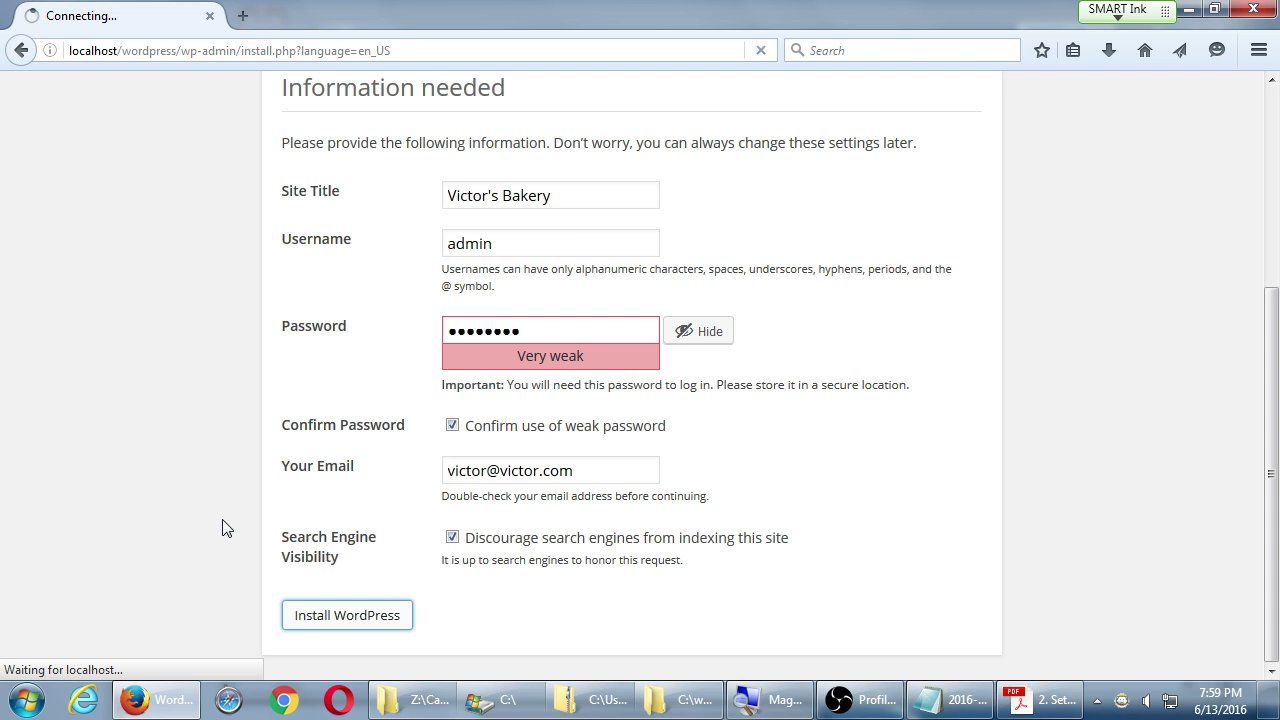
- Move the PDF aside, read the Success! page for user admin, and go to Log In
left_click(1032, 703)
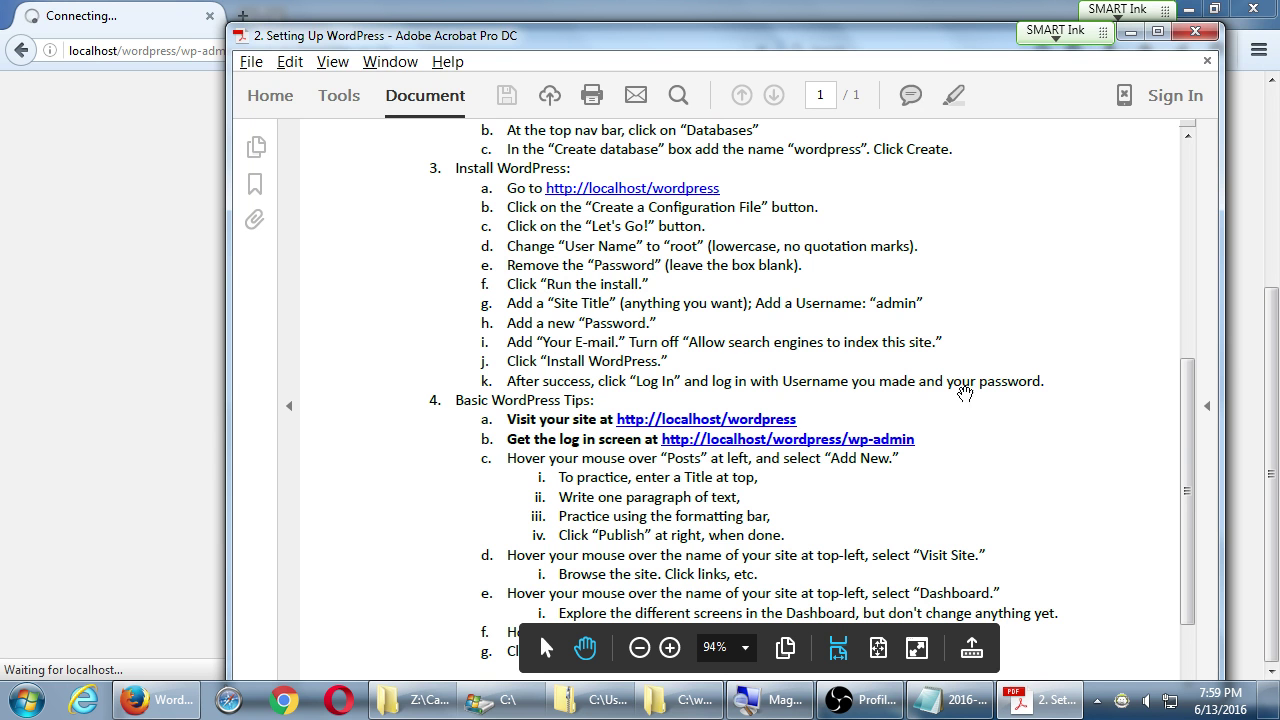
left_click_drag(351, 35, 616, 24)
left_click(590, 8)
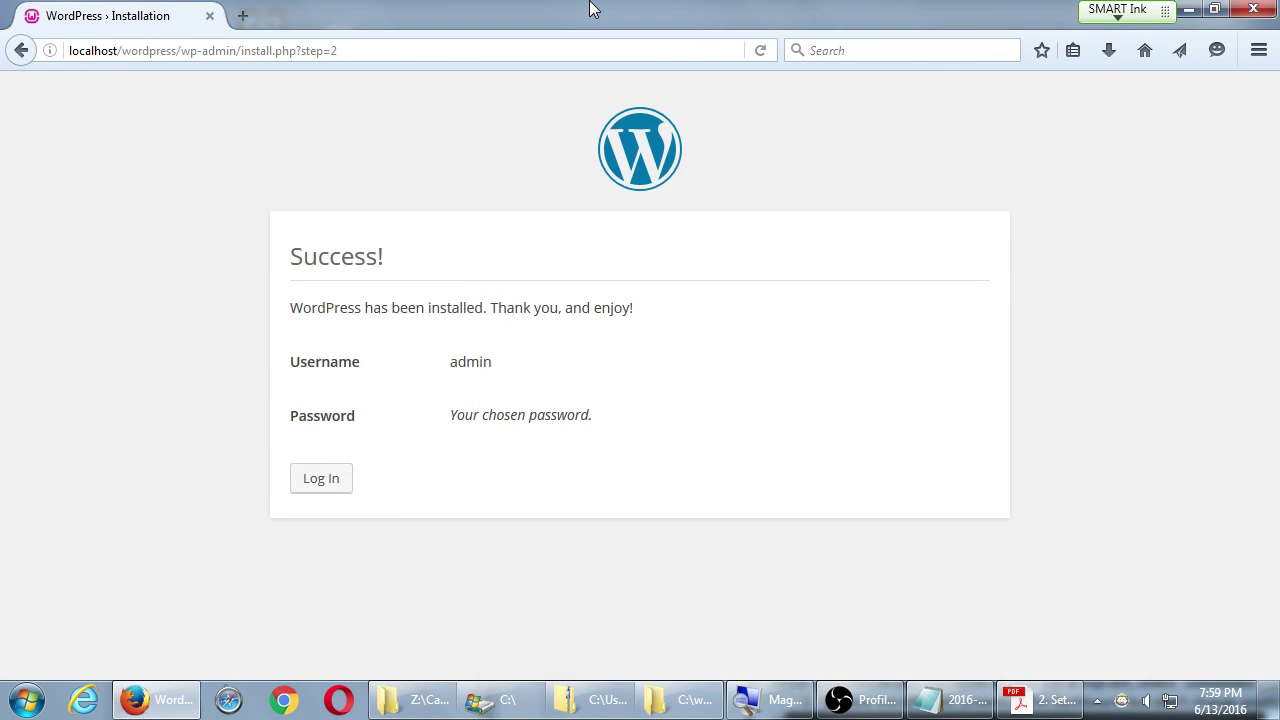
left_click_drag(386, 257, 290, 265)
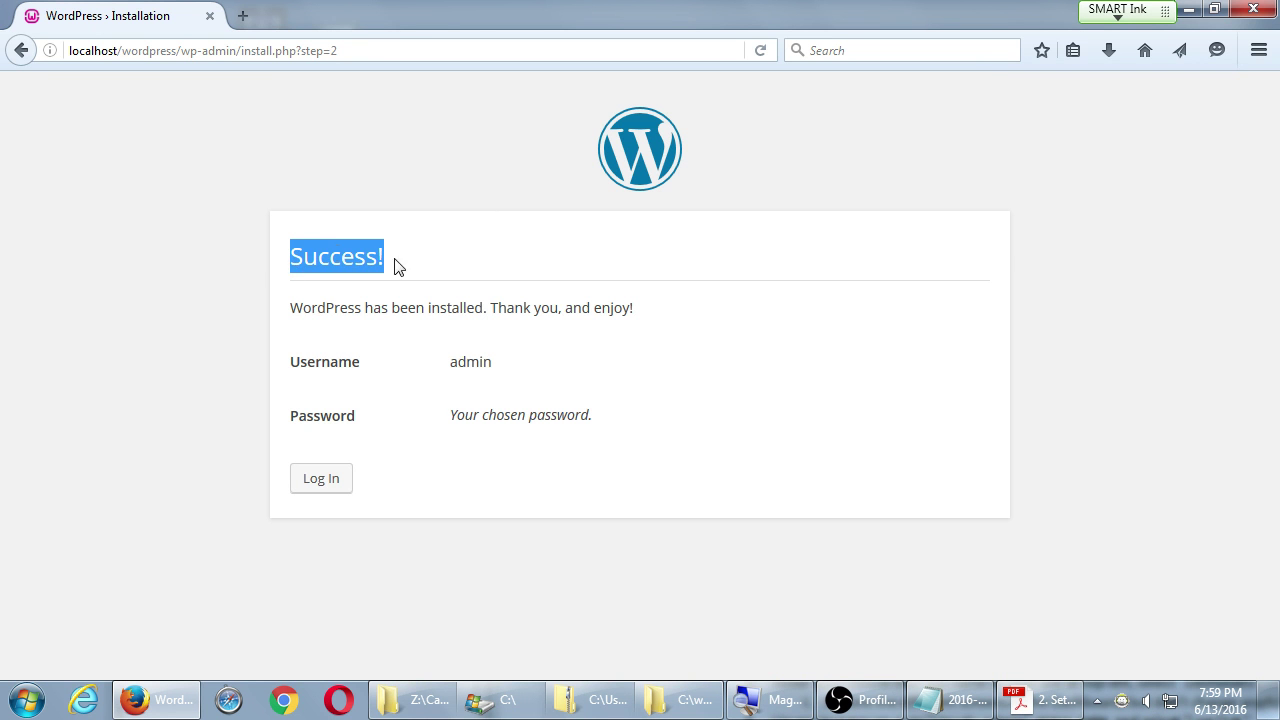
left_click(466, 257)
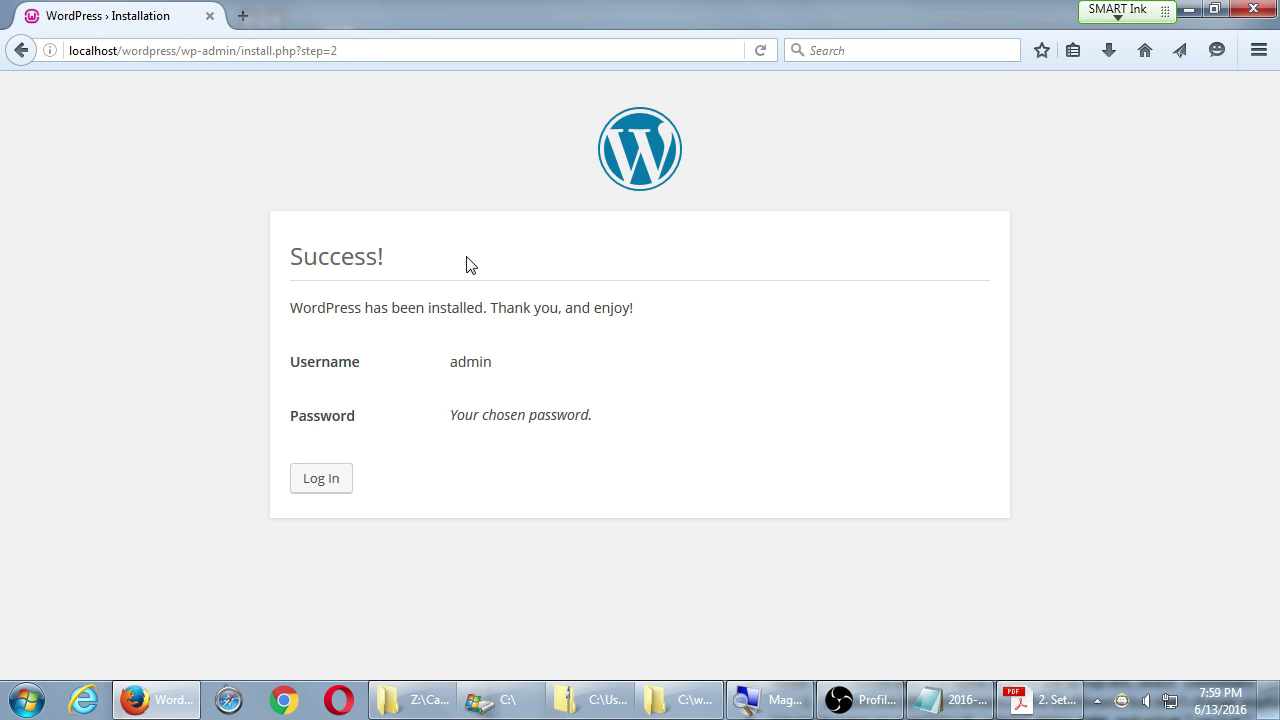
left_click(321, 479)
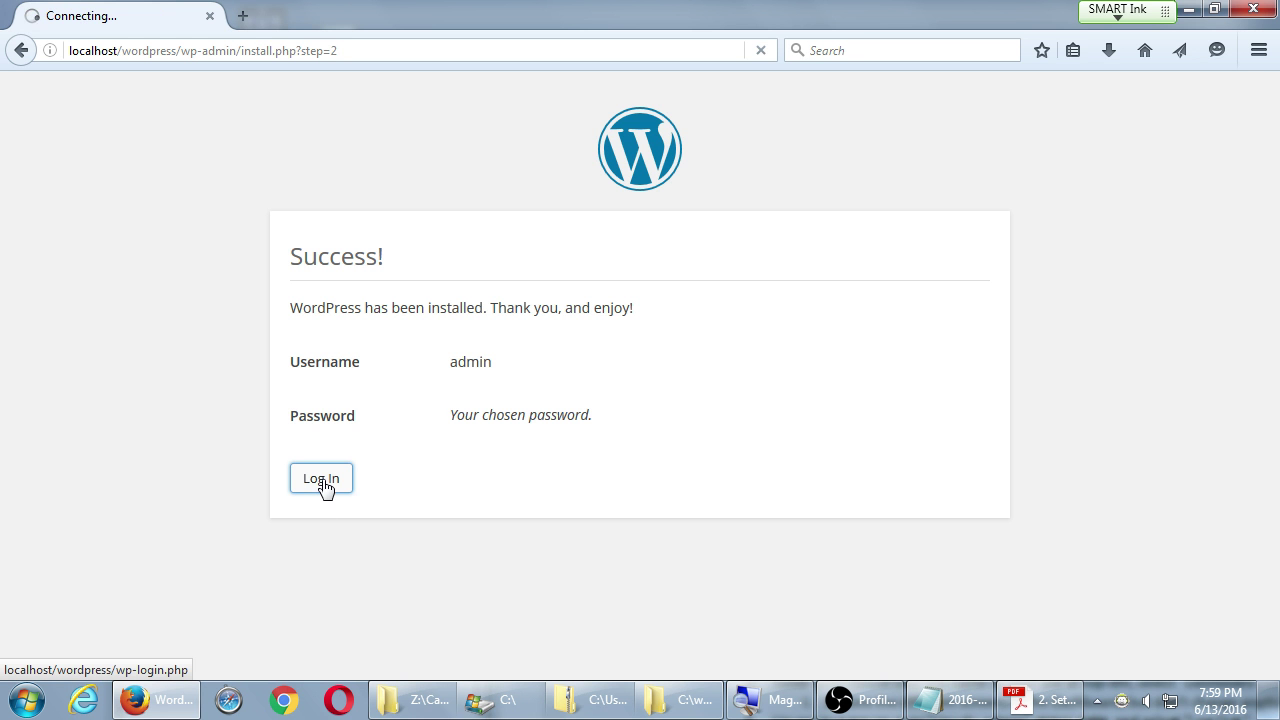
- Reposition the setup instructions window and return to the WordPress login page
left_click(1040, 700)
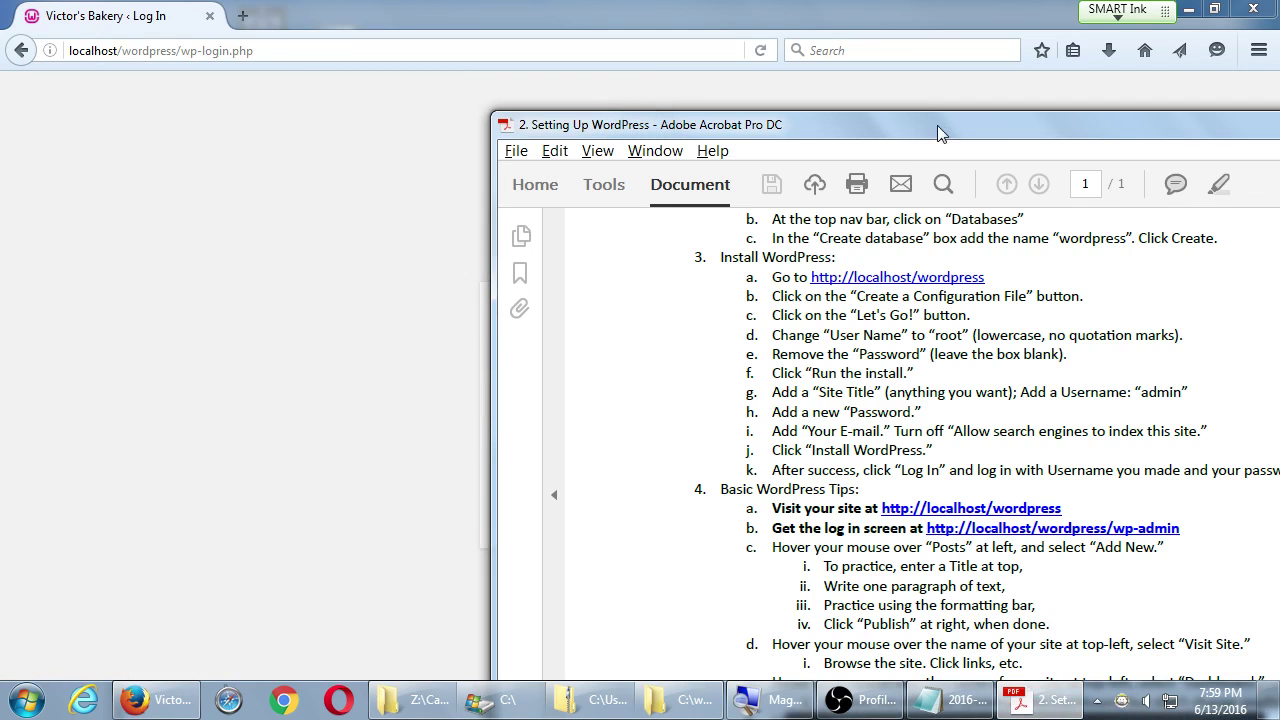
left_click_drag(937, 125, 772, 55)
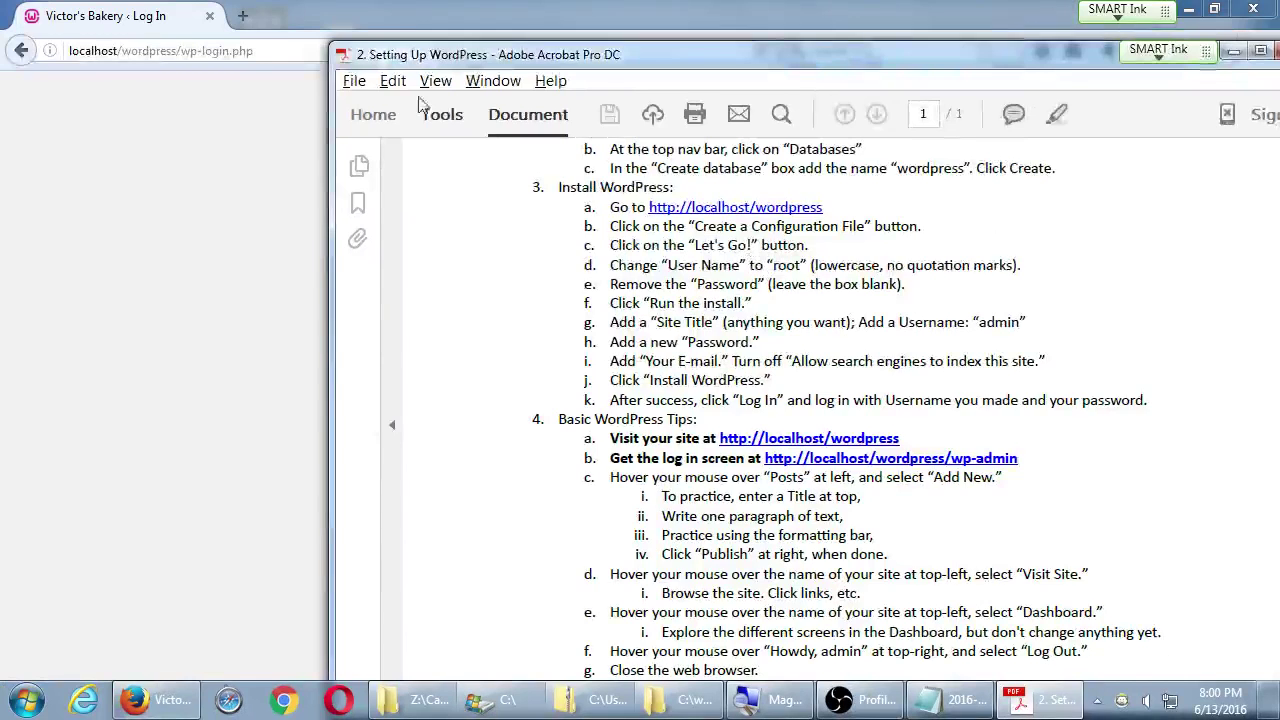
left_click(404, 8)
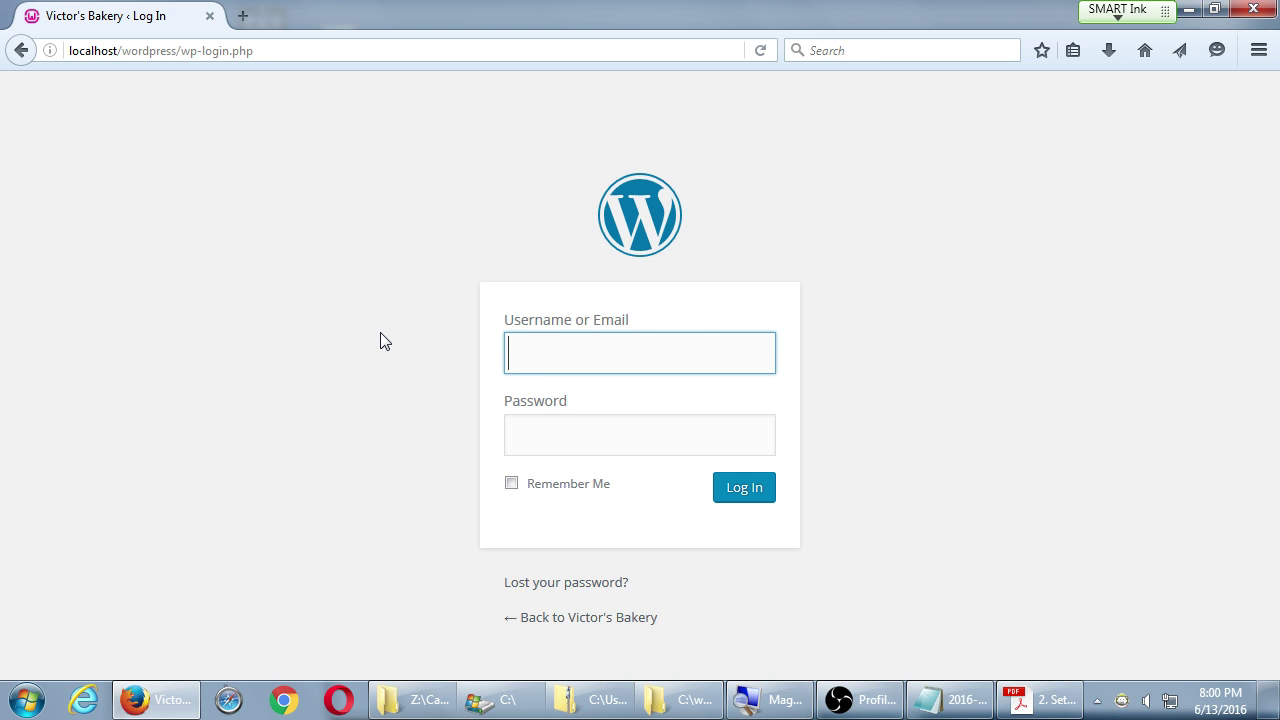
- Log in with username admin and the account password
type("ad,om")
key("BackSpace")
key("BackSpace")
key("BackSpace")
type("min")
key("Tab")
type("a")
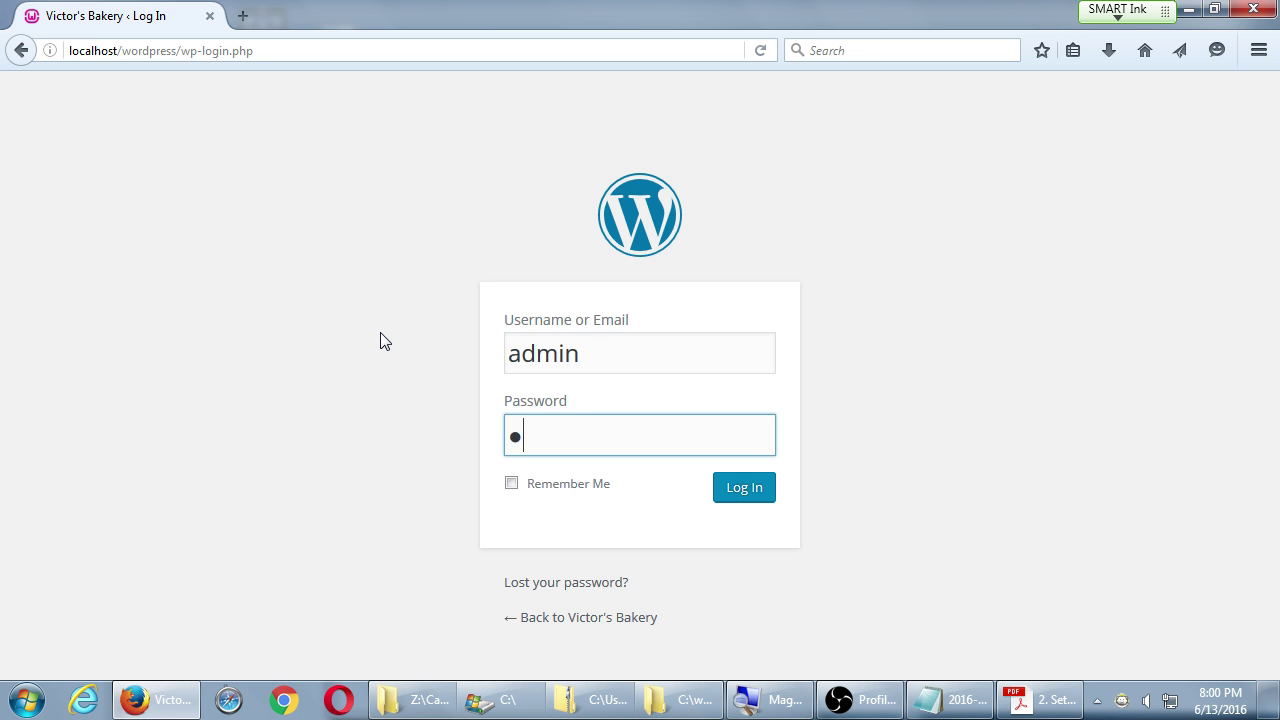
type("*******")
key("Return")
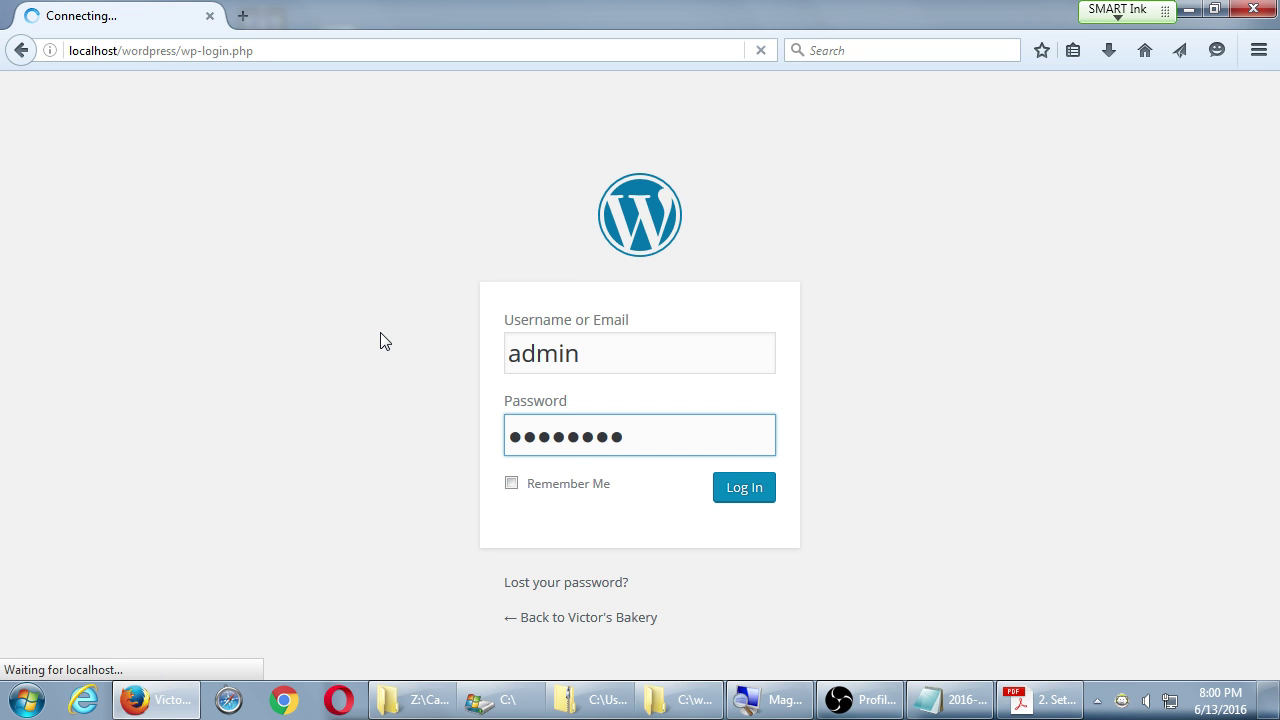
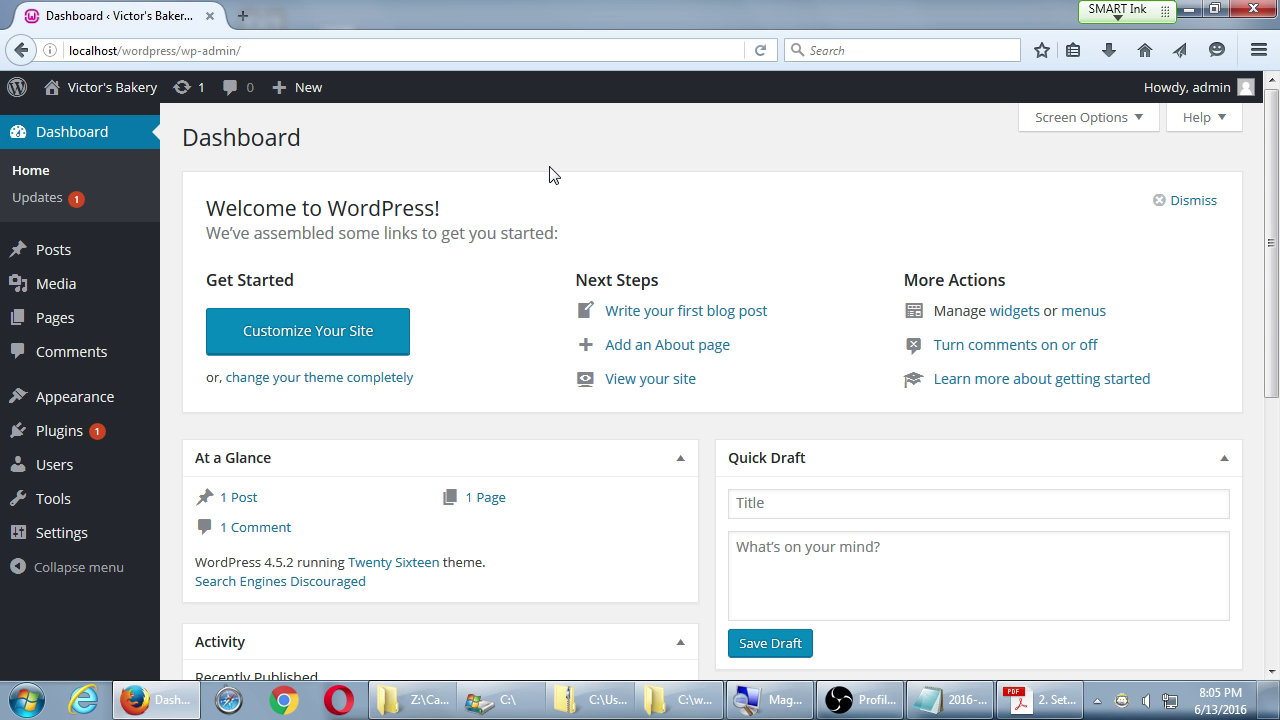
- In the Notepad notes, add a new line reading 'In our class: a Virtual Server'
left_click(940, 703)
left_click_drag(812, 310, 793, 121)
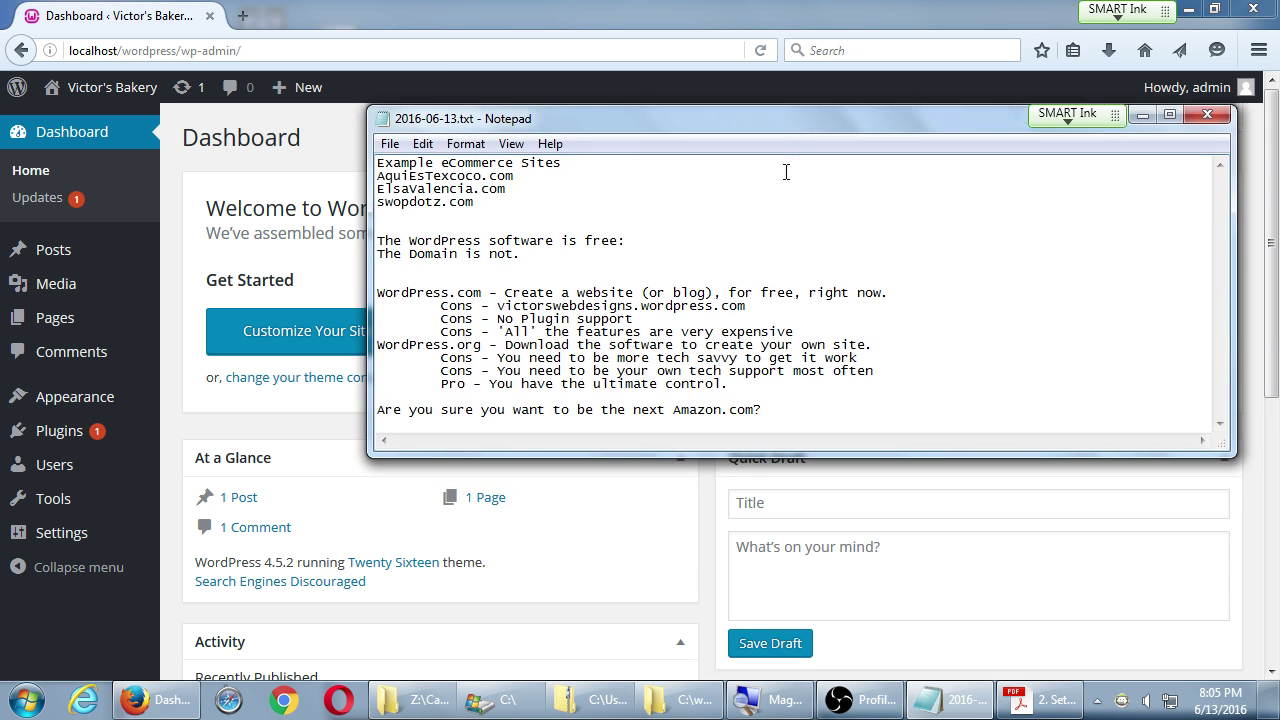
type("\\")
key("Return")
key("Return")
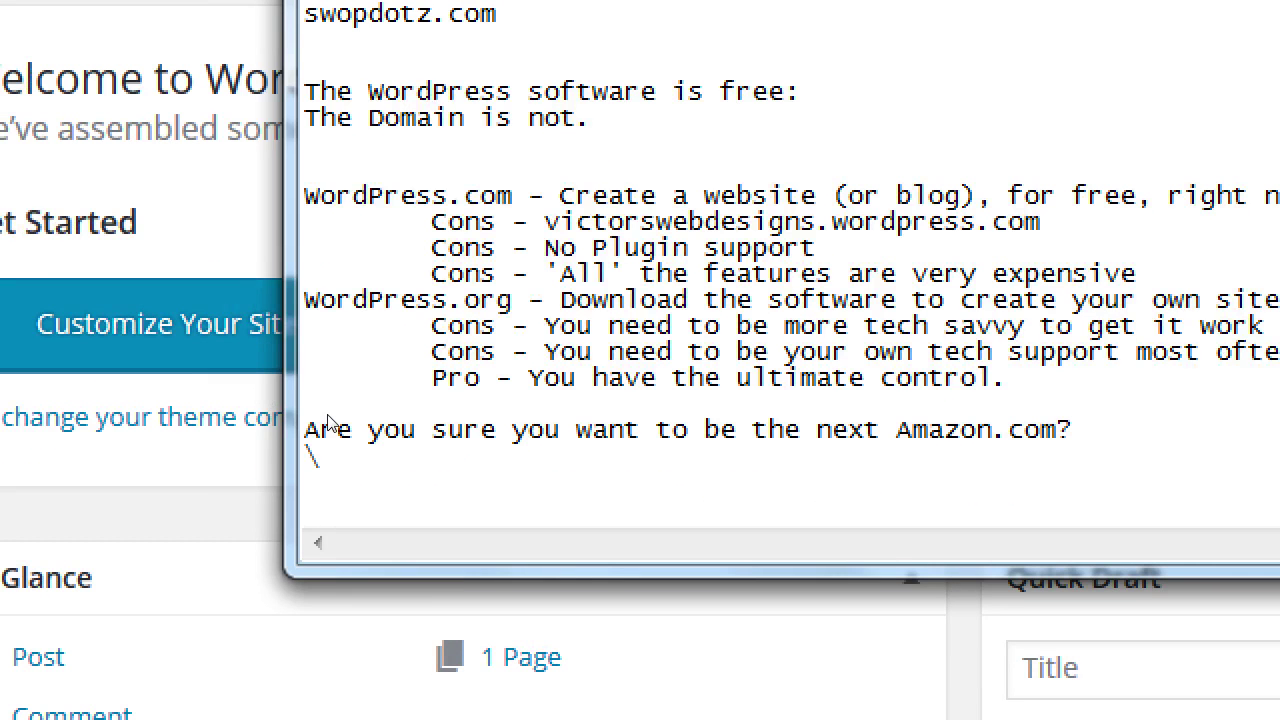
type("In our class: WE")
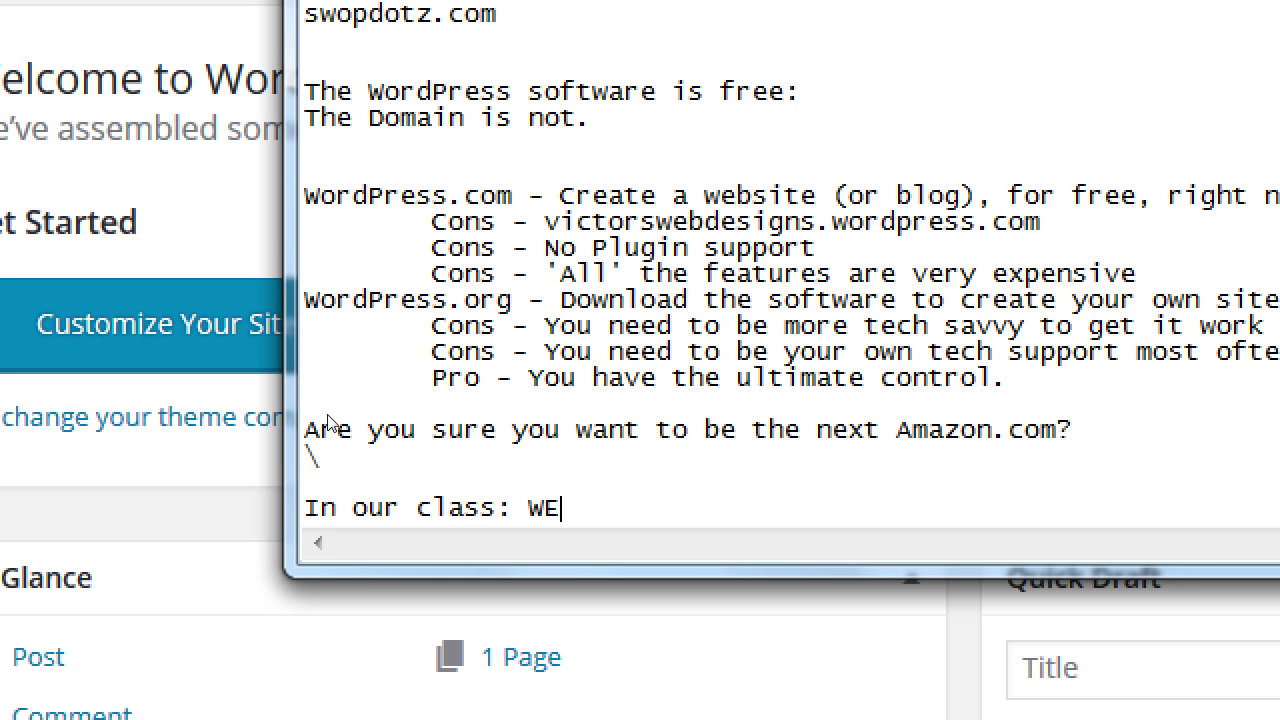
key("BackSpace")
key("BackSpace")
type("a Virtual S")
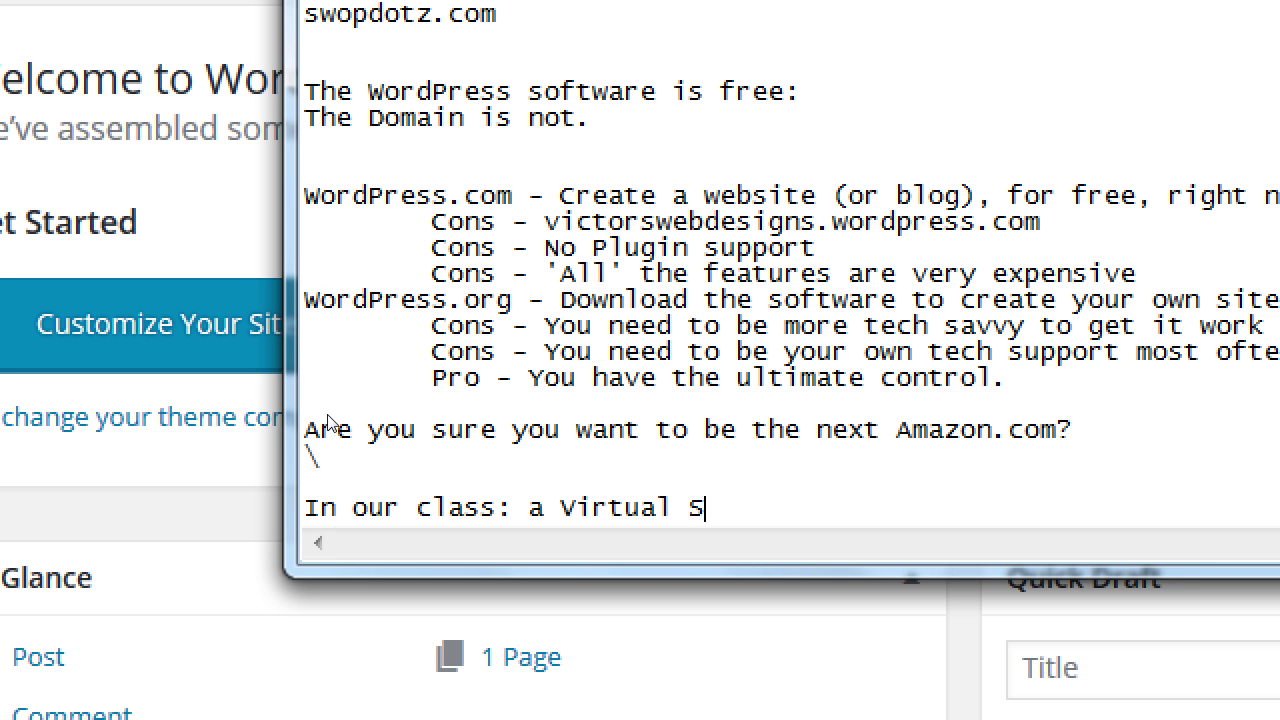
type("erver")
- Add a tab-indented '- Development Environment' line beneath it, then return to the WordPress dashboard
key("Return")
key("Tab")
key("Tab")
type("- D")
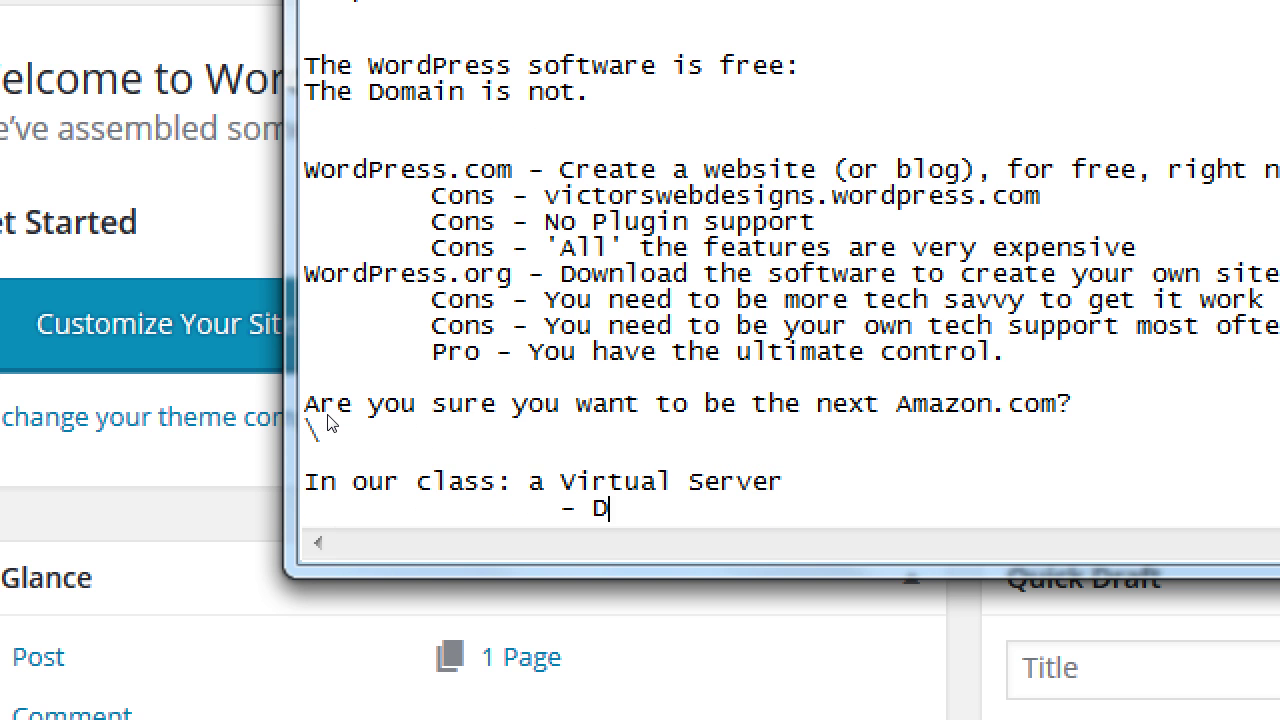
type("evelopment En")
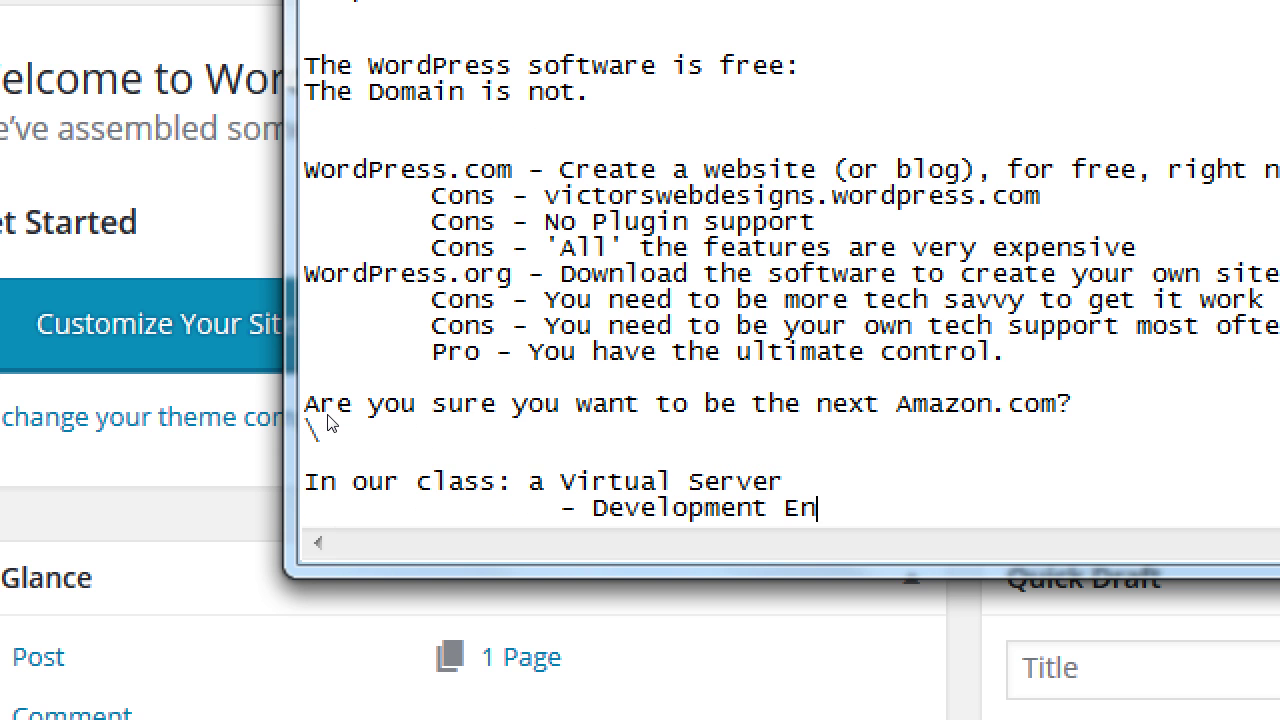
type("vironment")
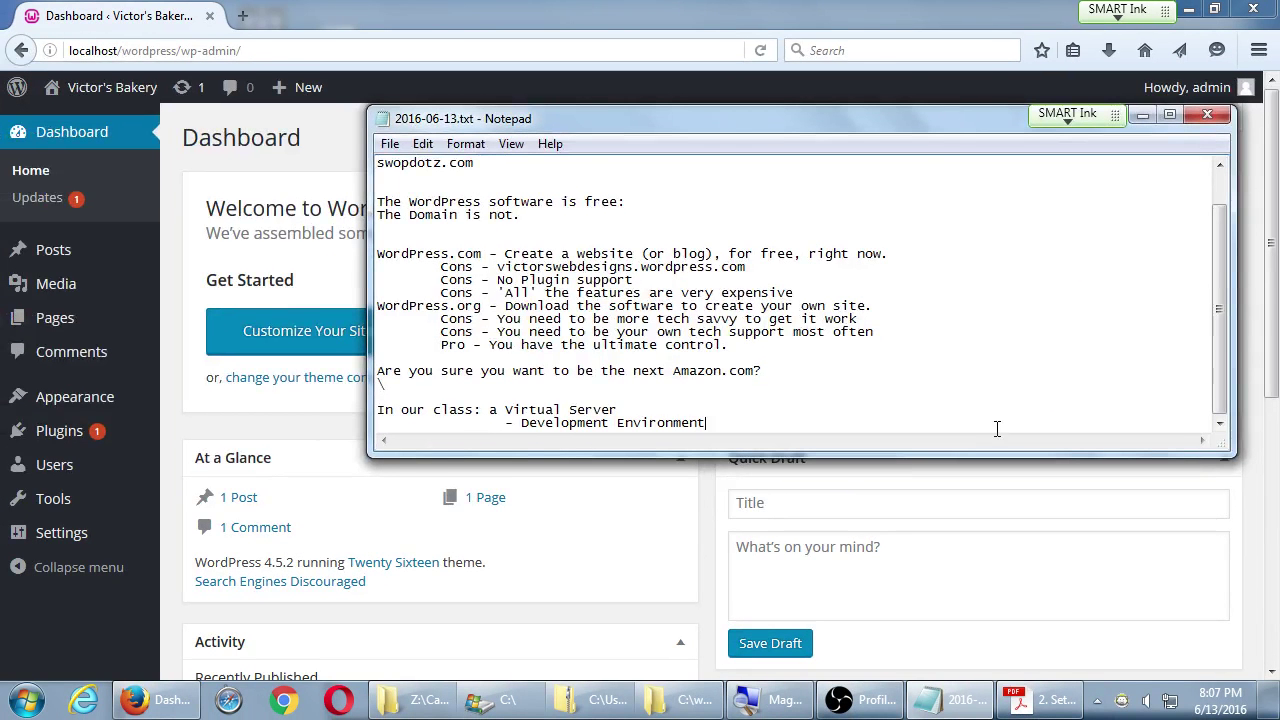
left_click(800, 8)
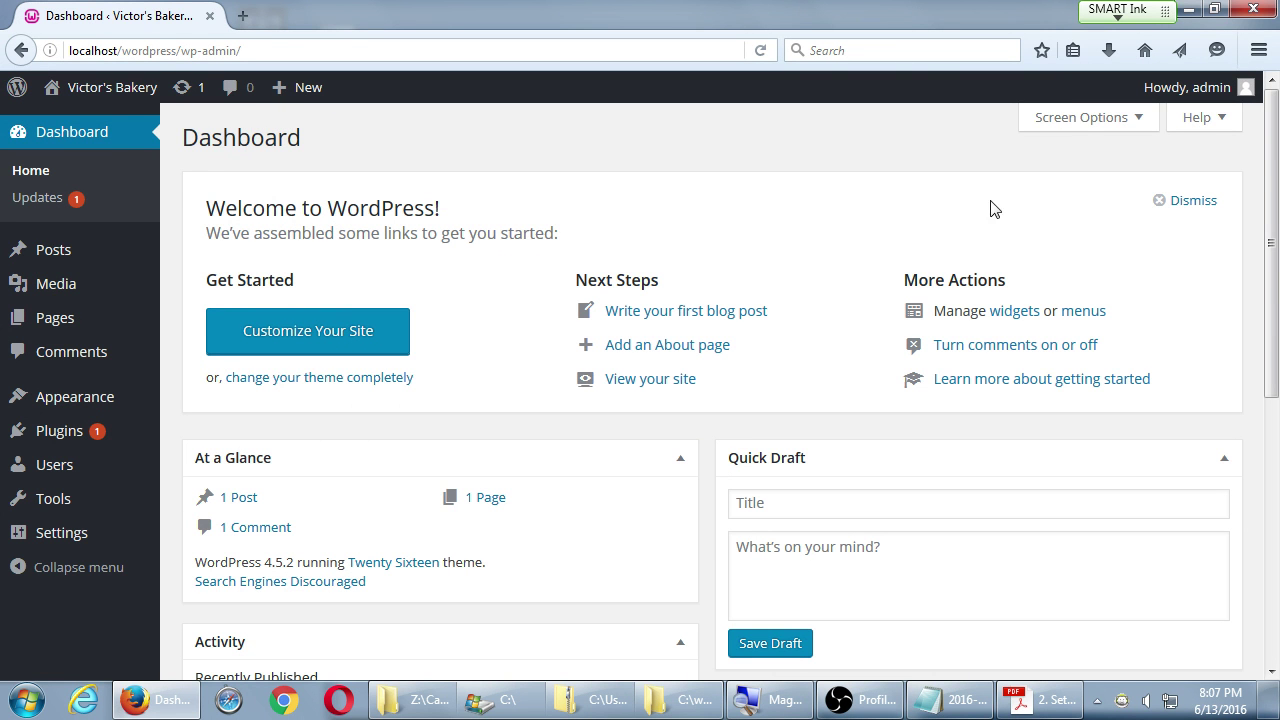
left_click(1030, 690)
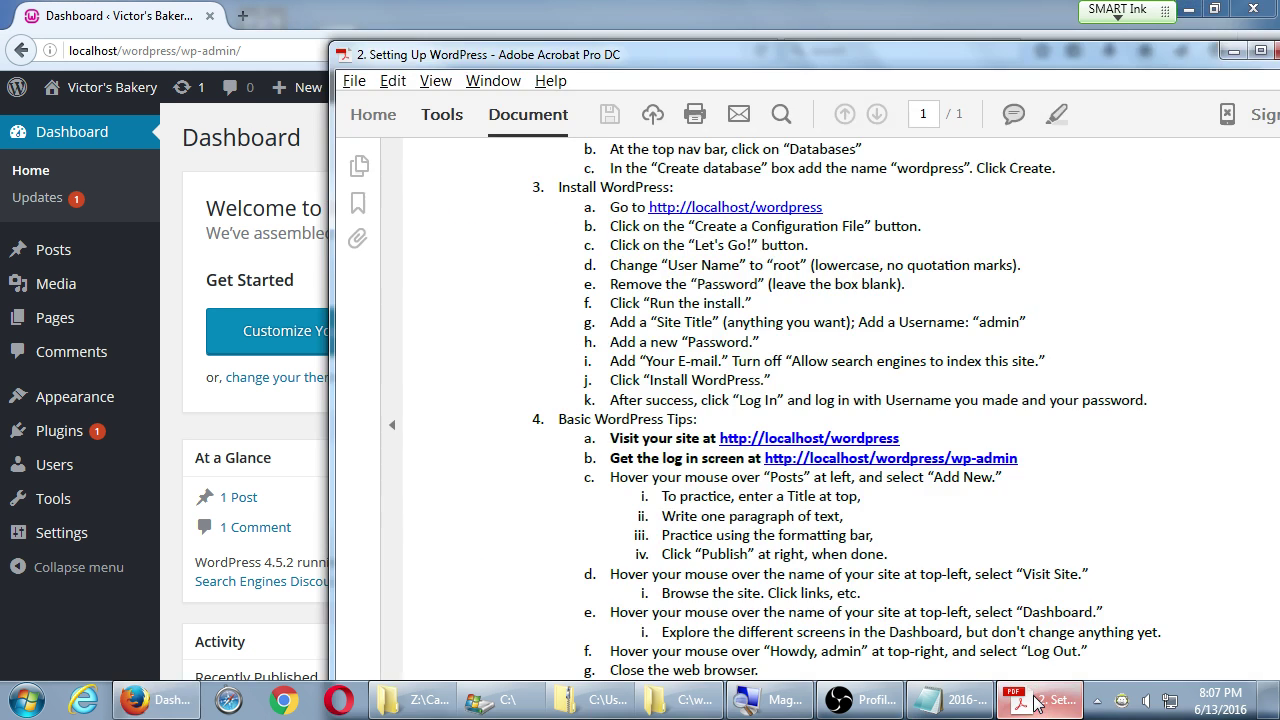
left_click(614, 8)
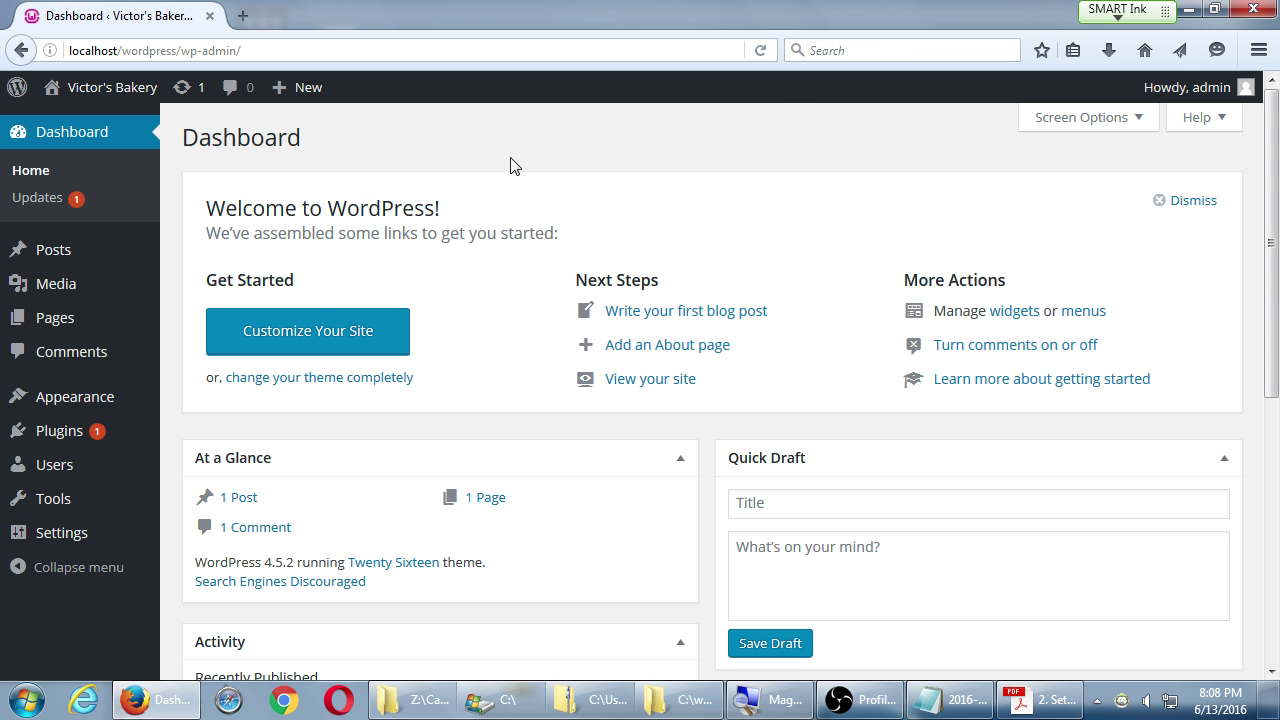
left_click(1022, 688)
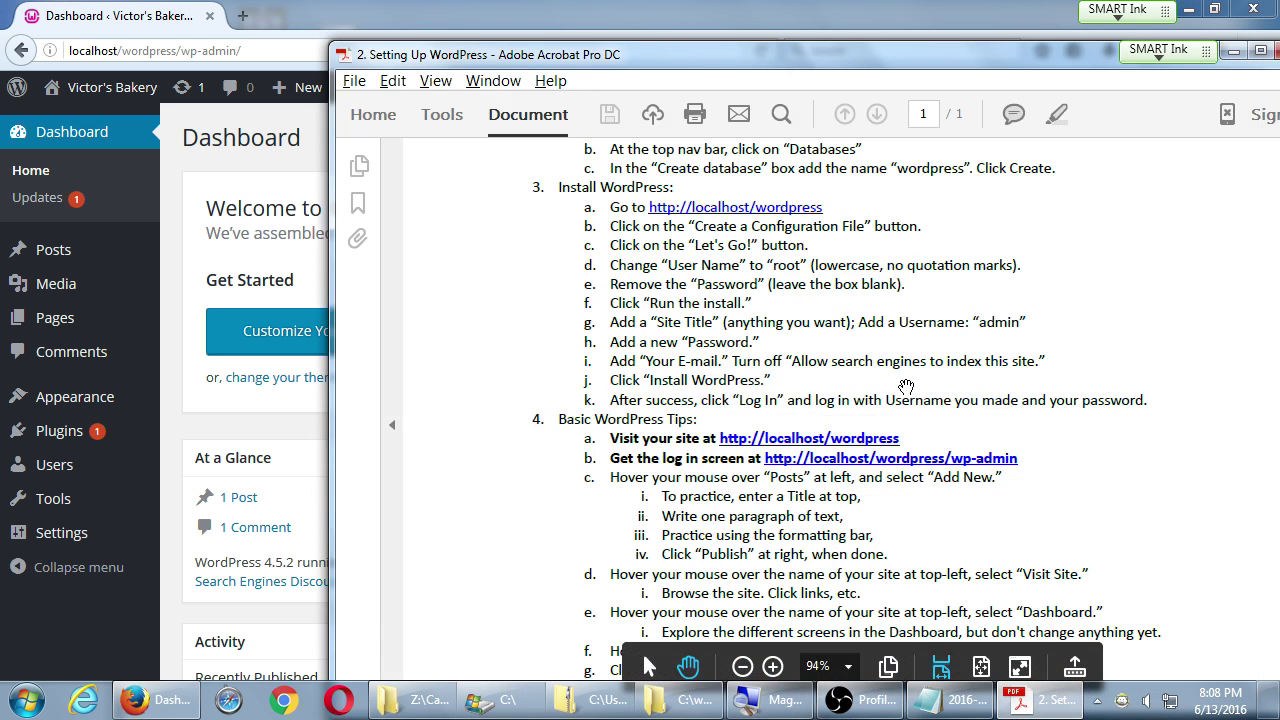
scroll(1098, 466, "down", 1)
scroll(1098, 466, "up", 1)
left_click(177, 149)
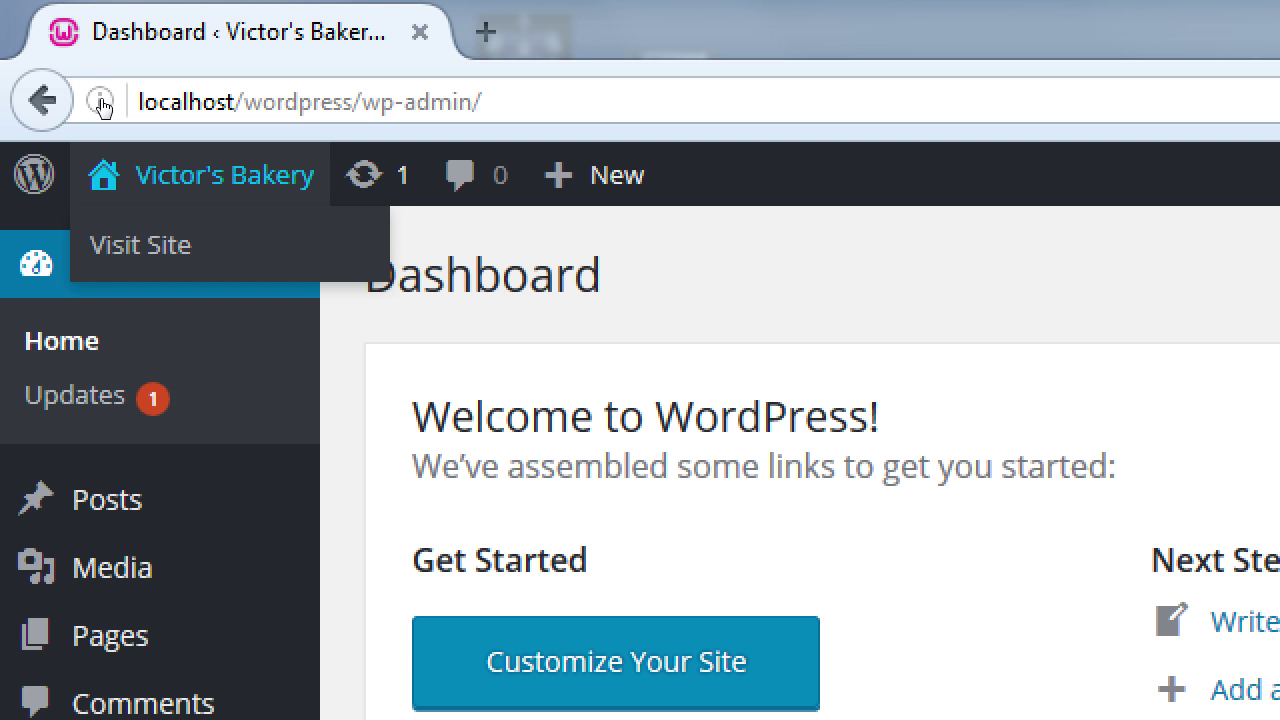
- Open the public Victor's Bakery site and look over its front page
key("Tab")
key("Return")
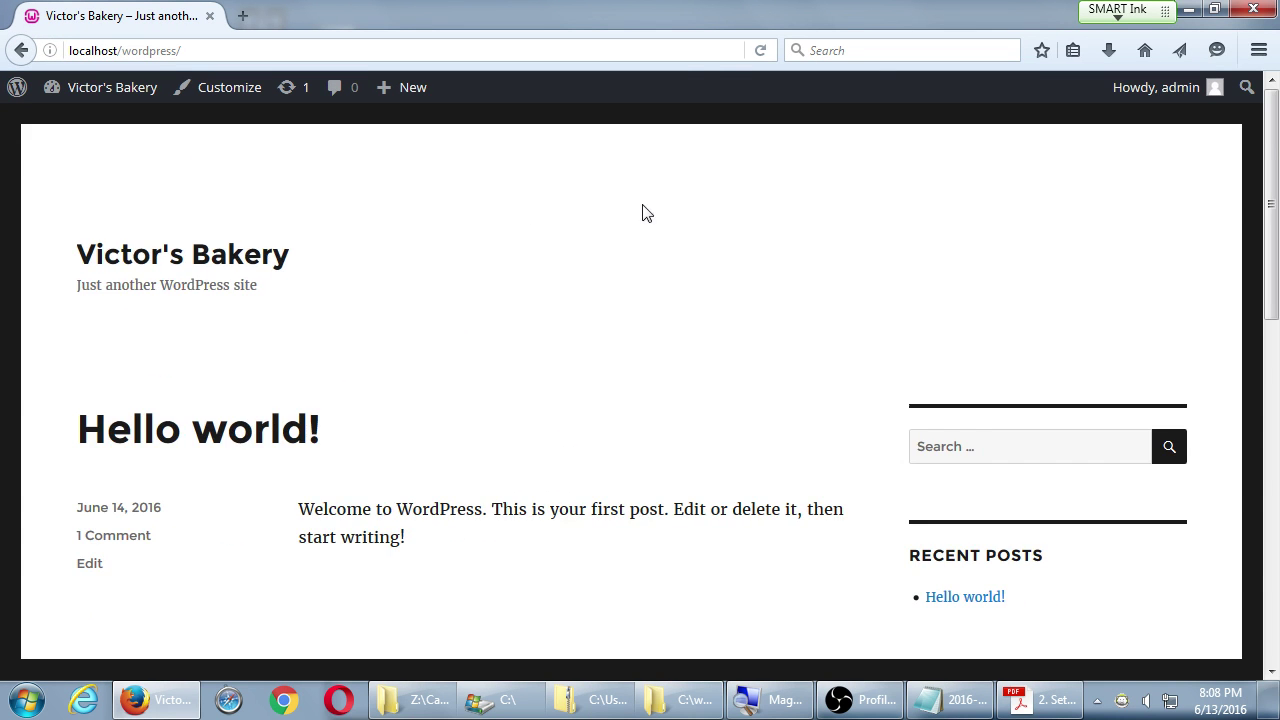
scroll(688, 296, "down", 5)
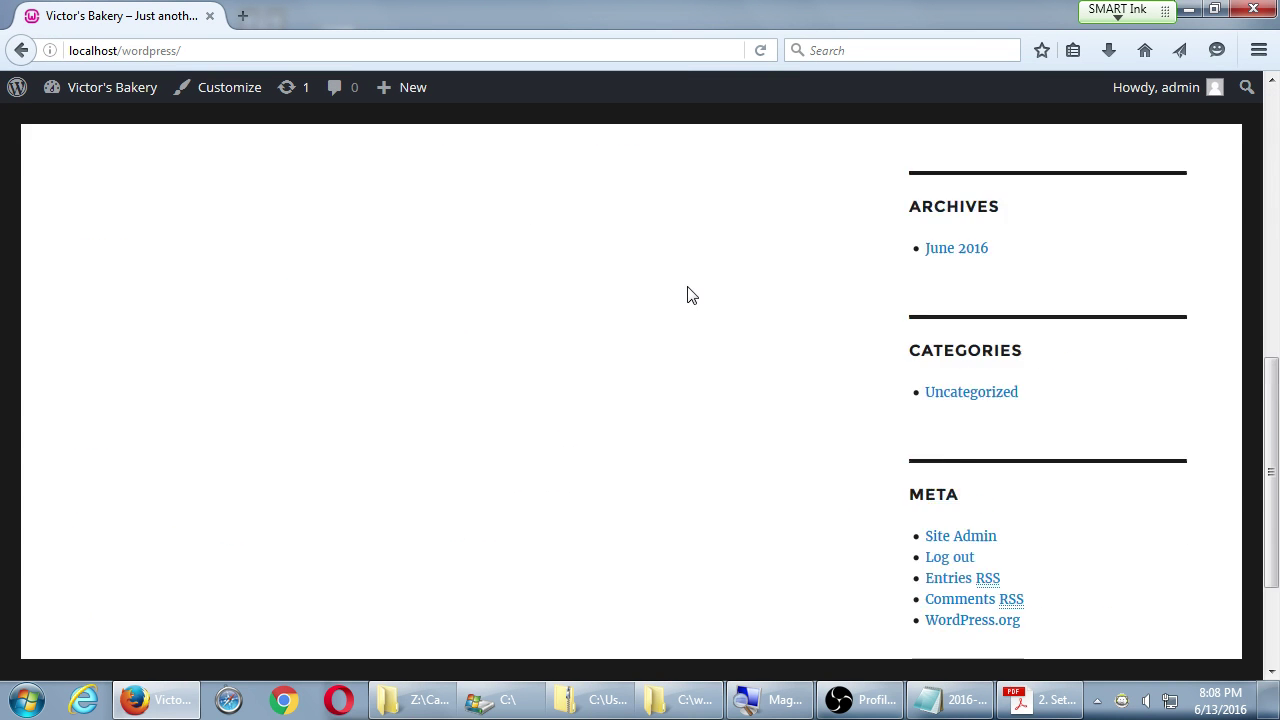
scroll(688, 296, "up", 6)
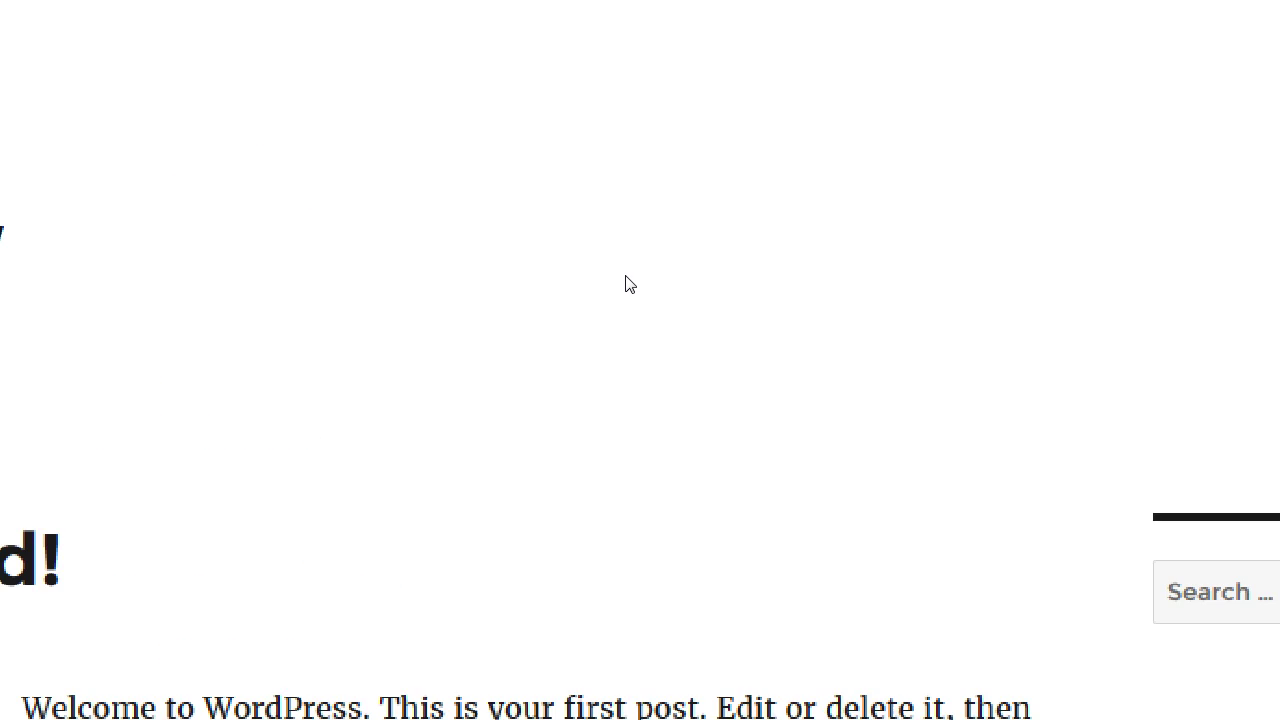
double_click(186, 100)
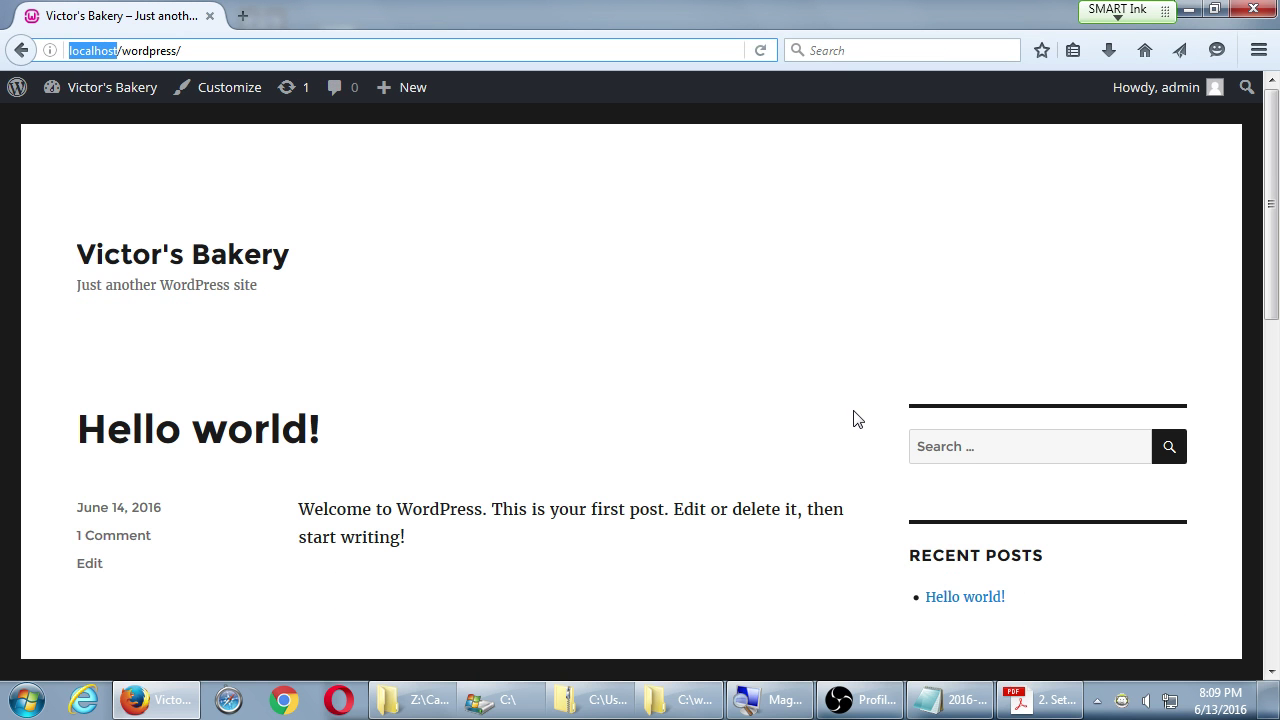
left_click(797, 413)
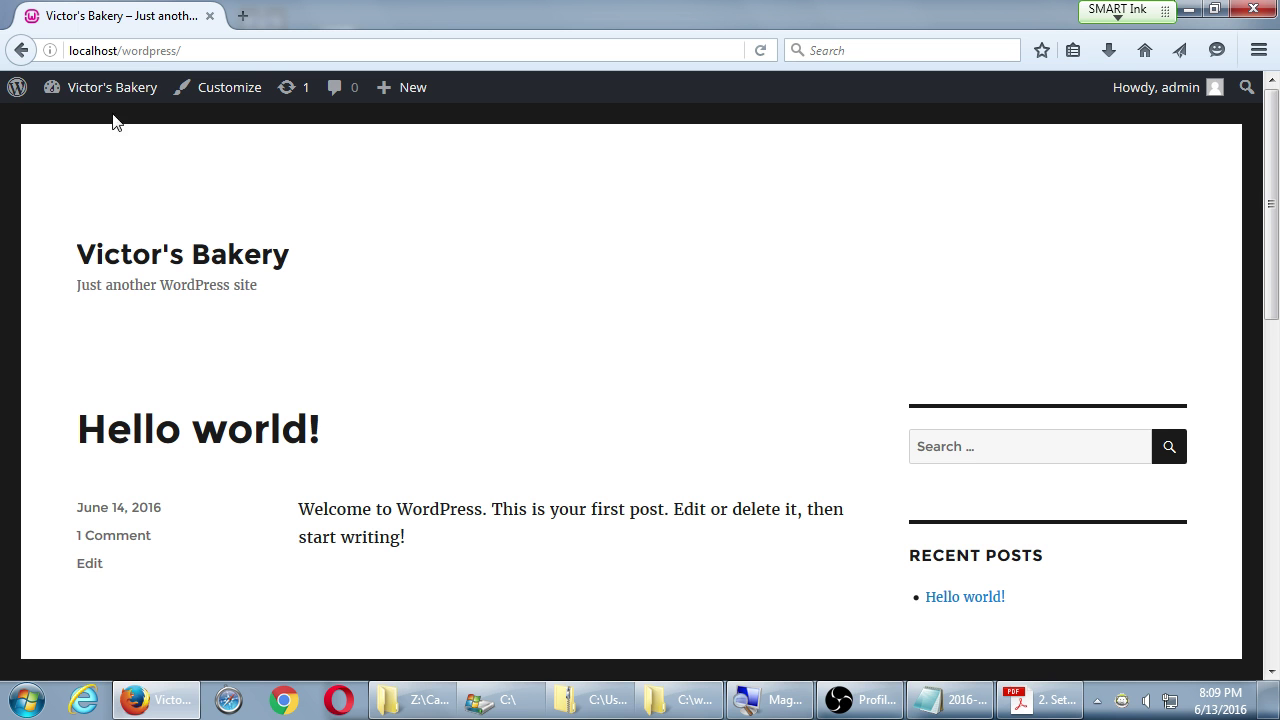
- Toggle between the admin Dashboard and the public site several times, ending on the front end
mouse_move(98, 104)
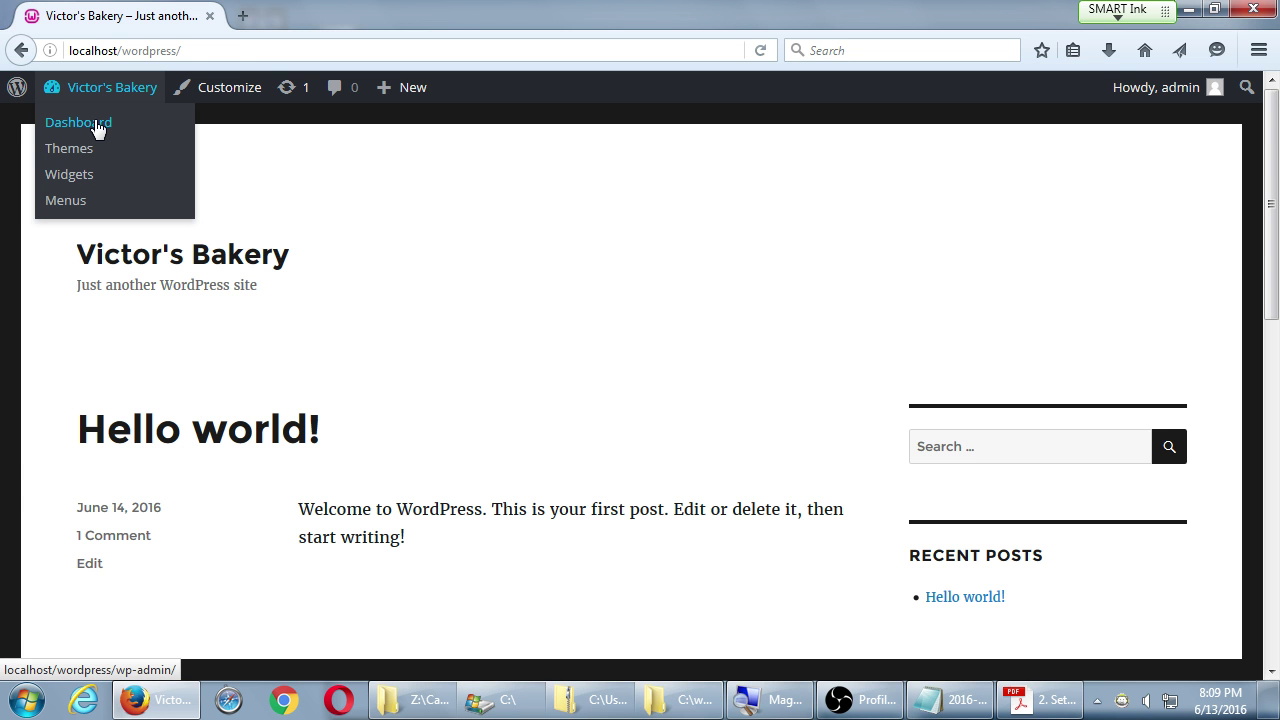
left_click(97, 125)
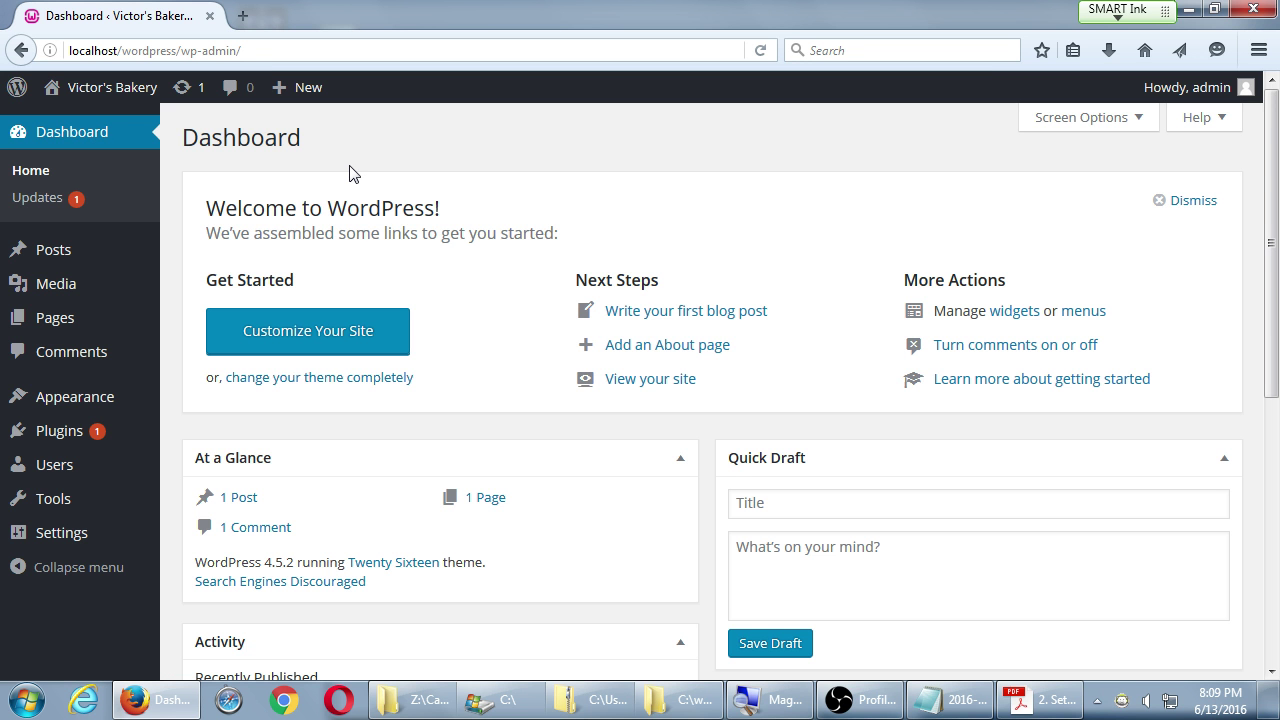
left_click(117, 122)
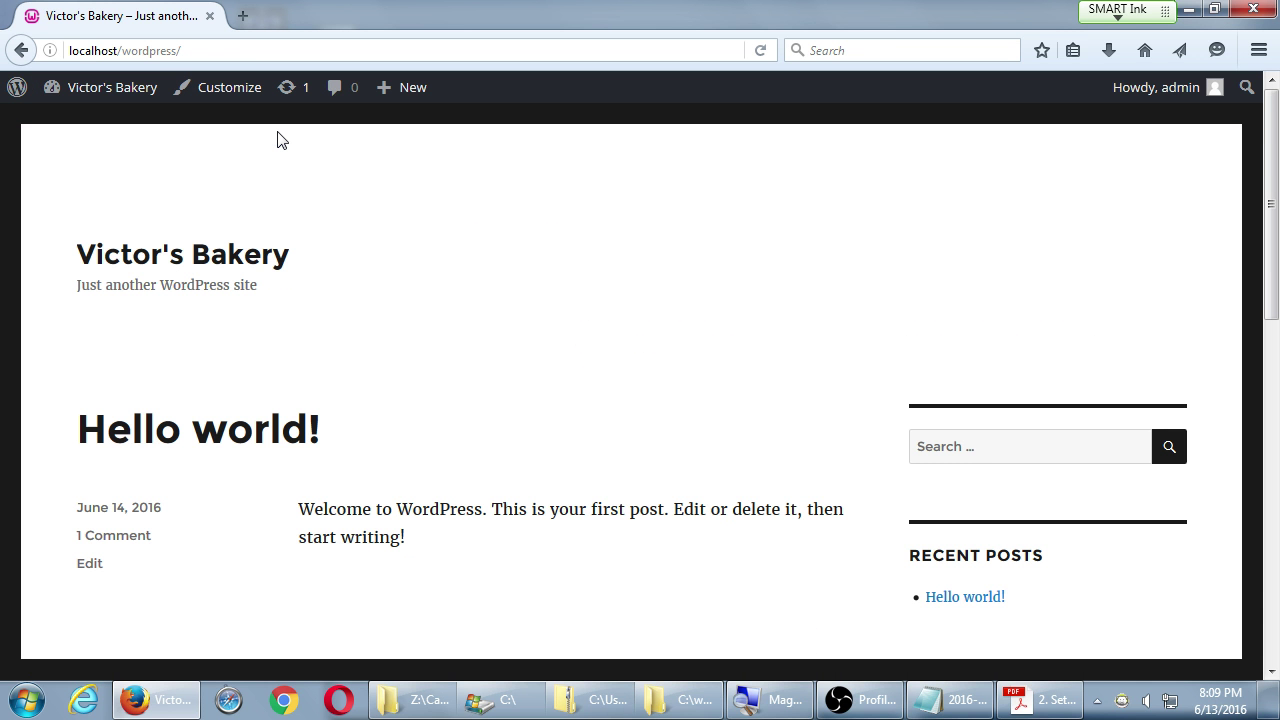
mouse_move(42, 98)
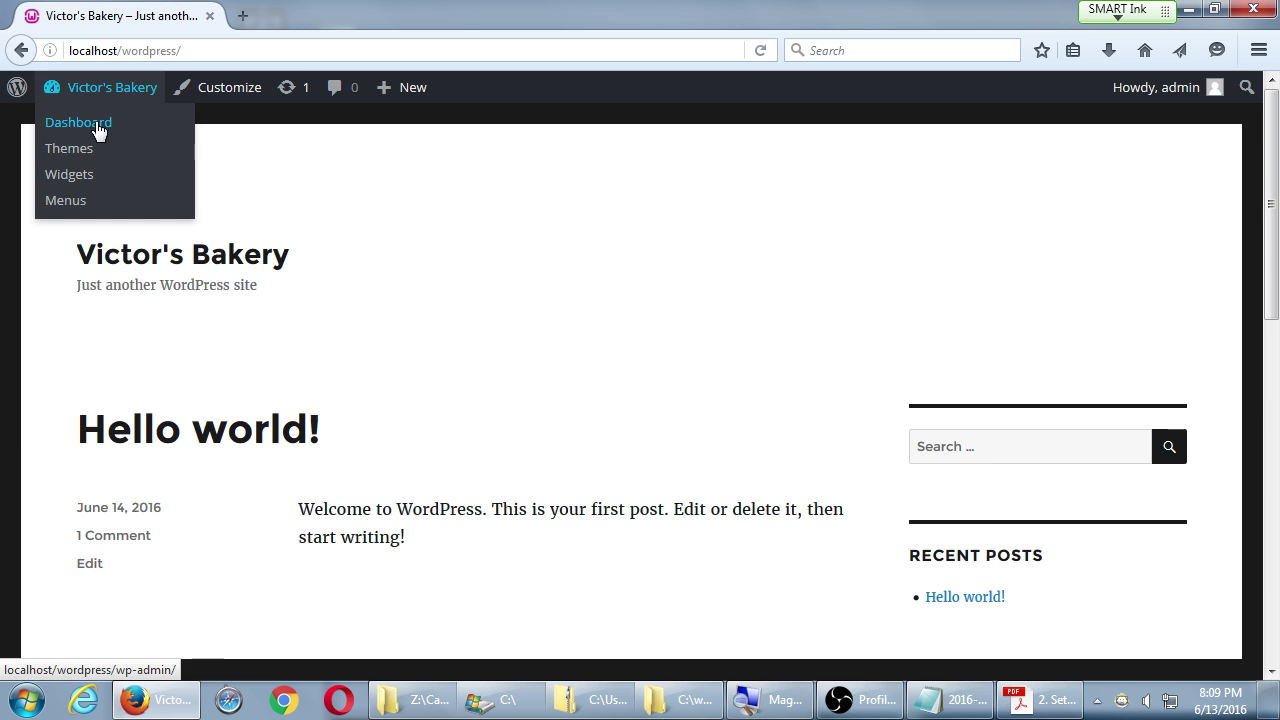
left_click(97, 130)
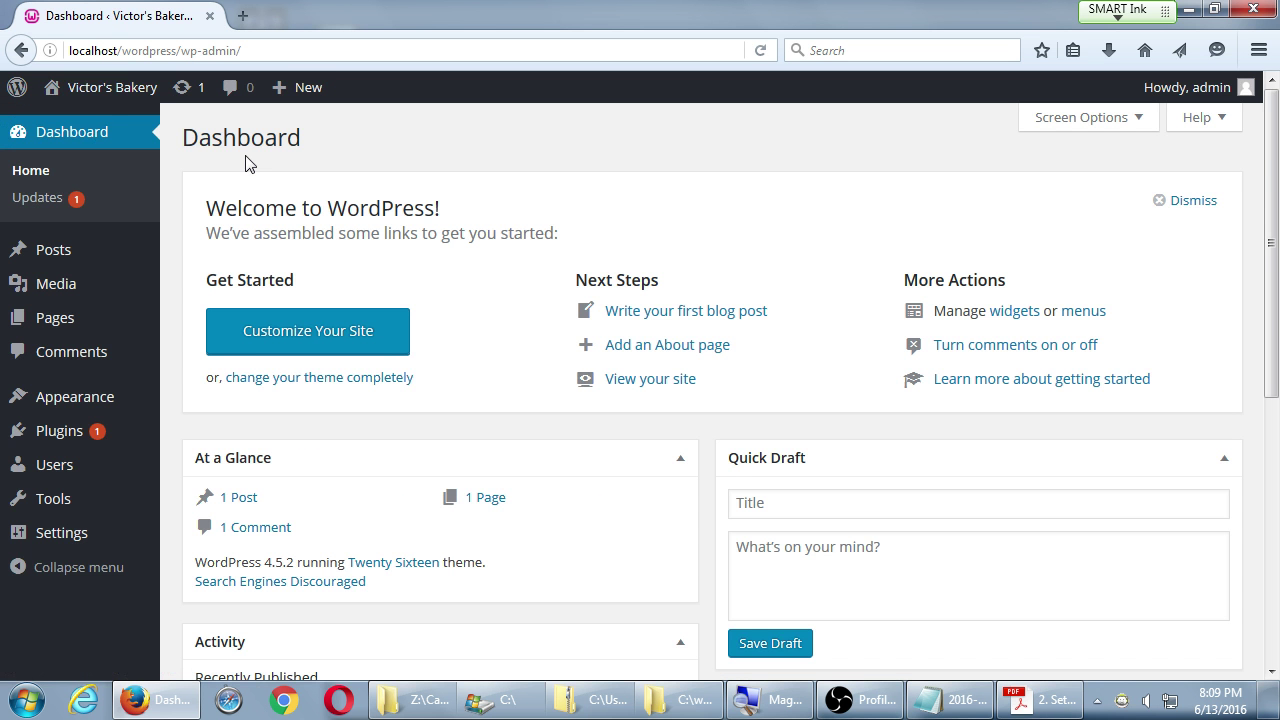
left_click(122, 95)
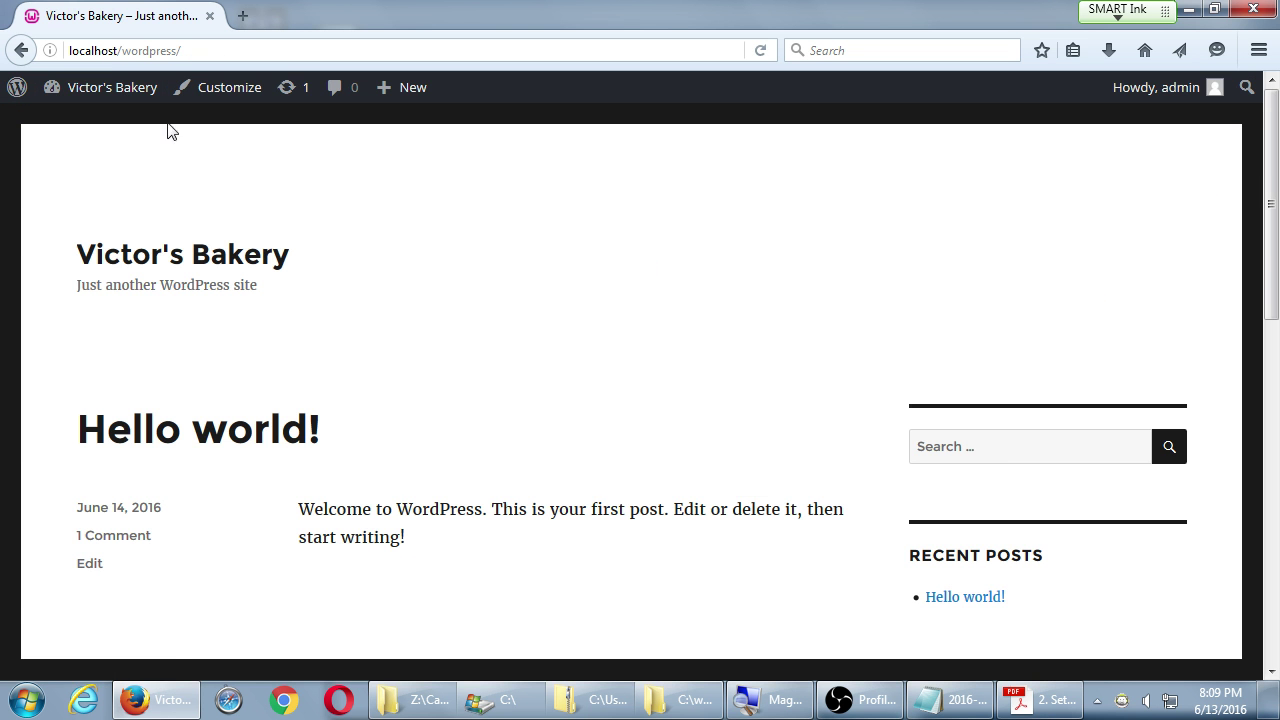
left_click(145, 92)
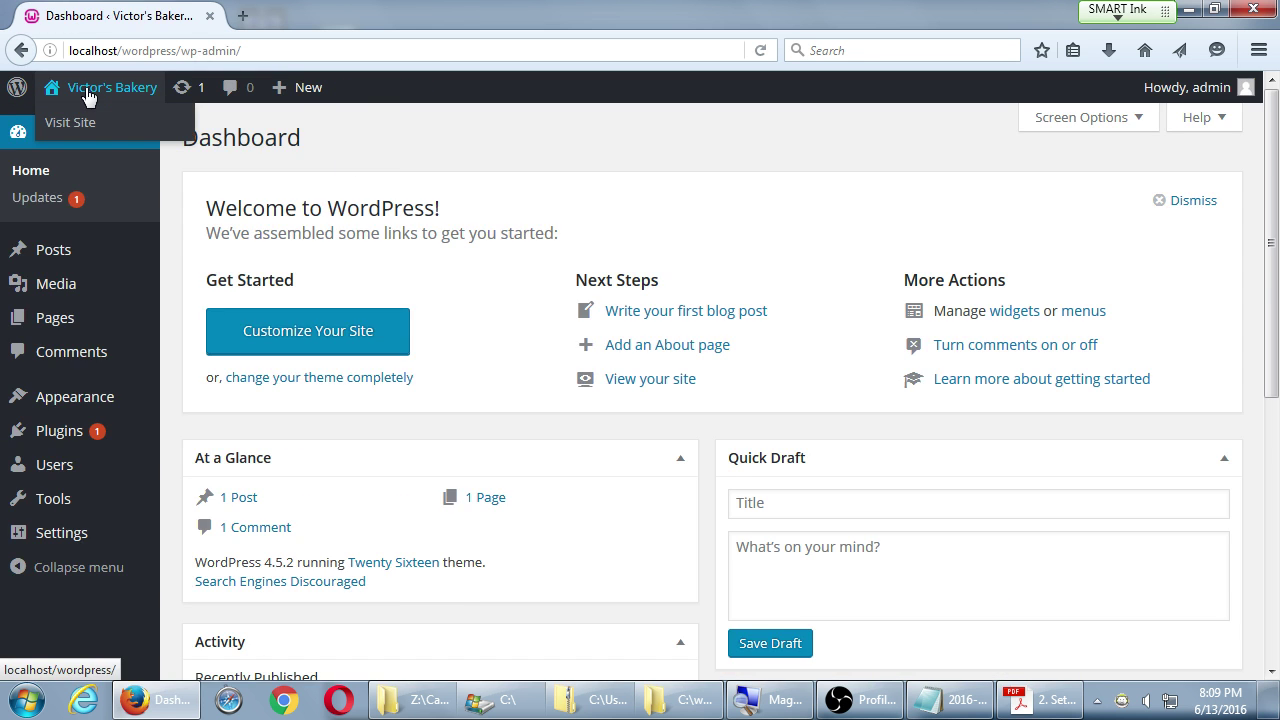
left_click(86, 92)
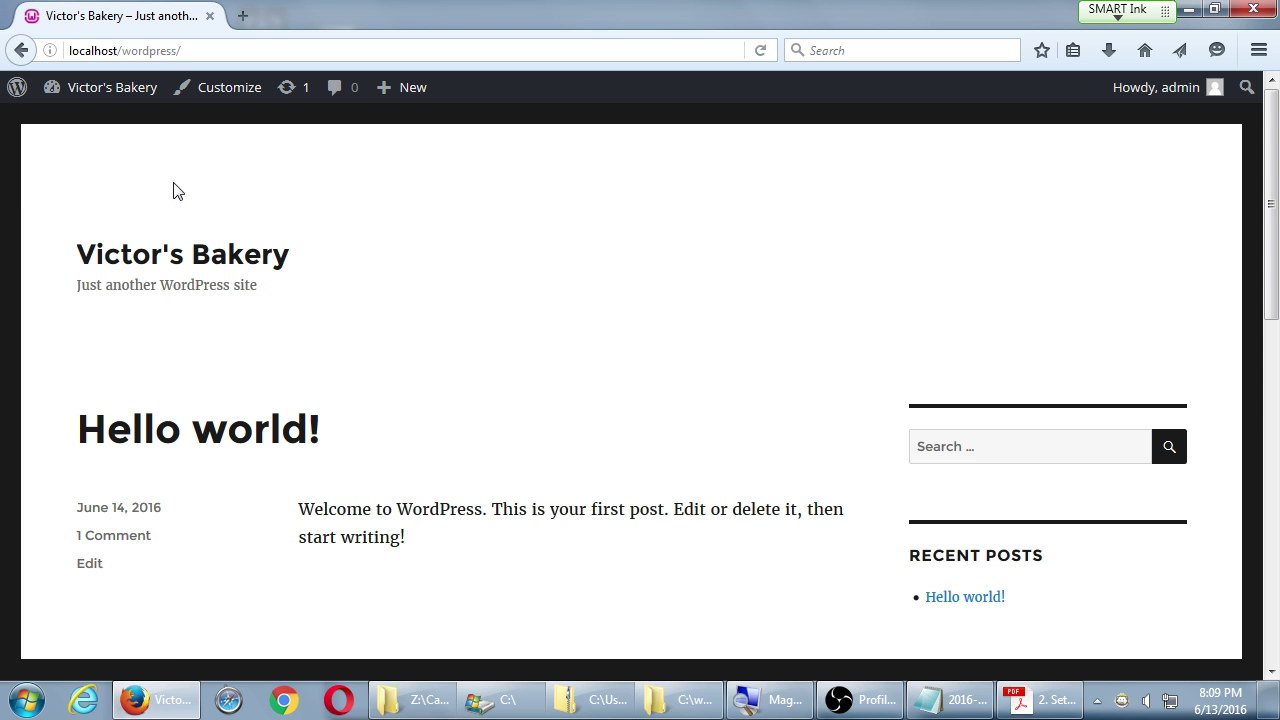
left_click(108, 92)
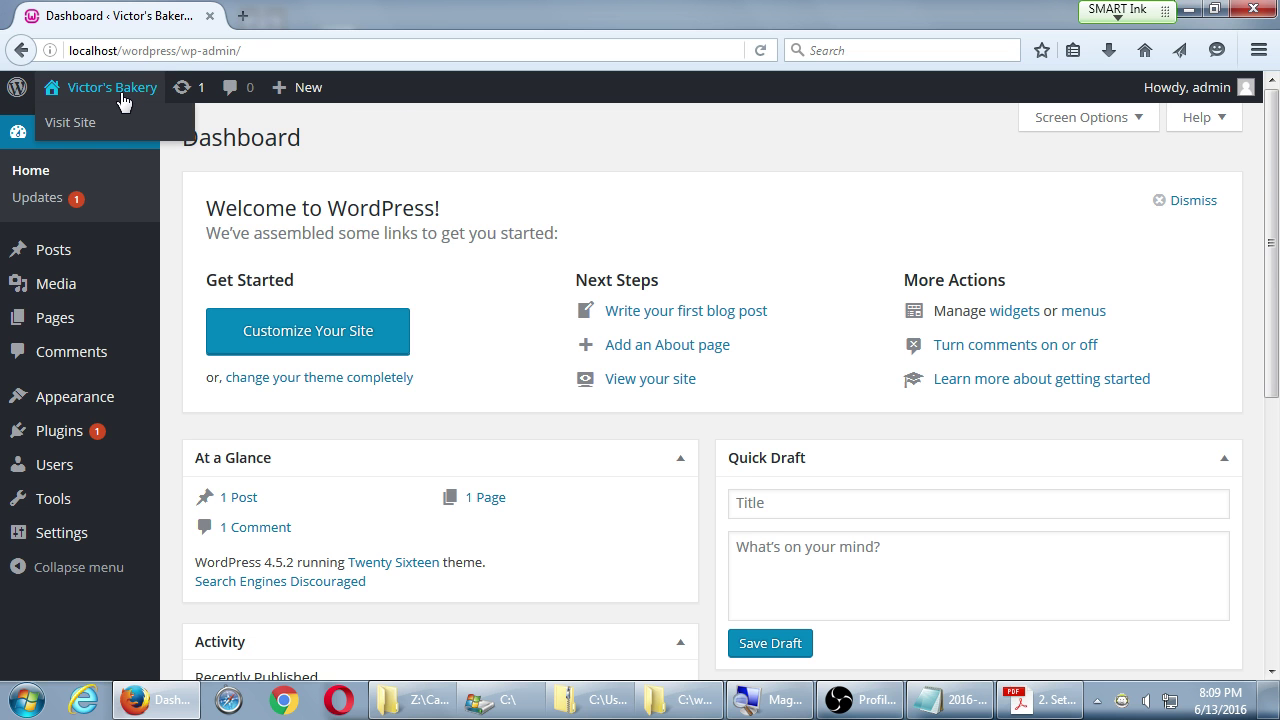
left_click(83, 100)
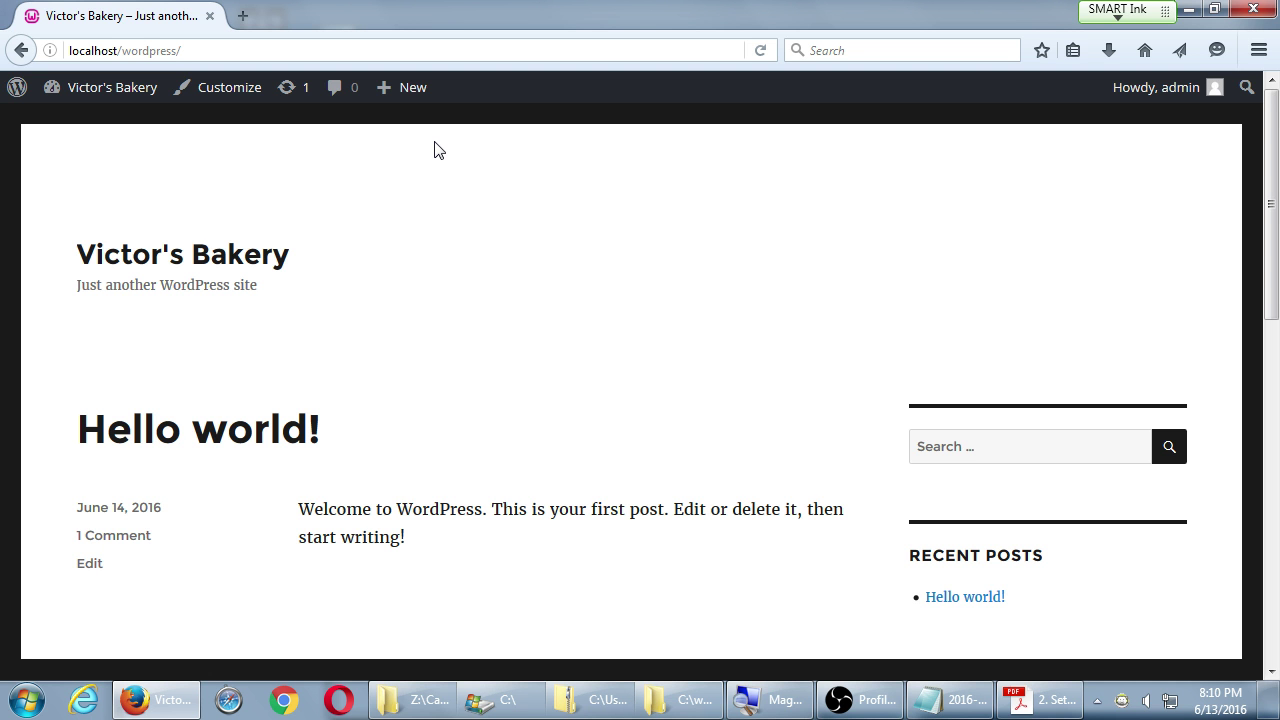
- Add the note 'To change your site design: Pick a new Theme' and return to the bakery site
left_click(945, 699)
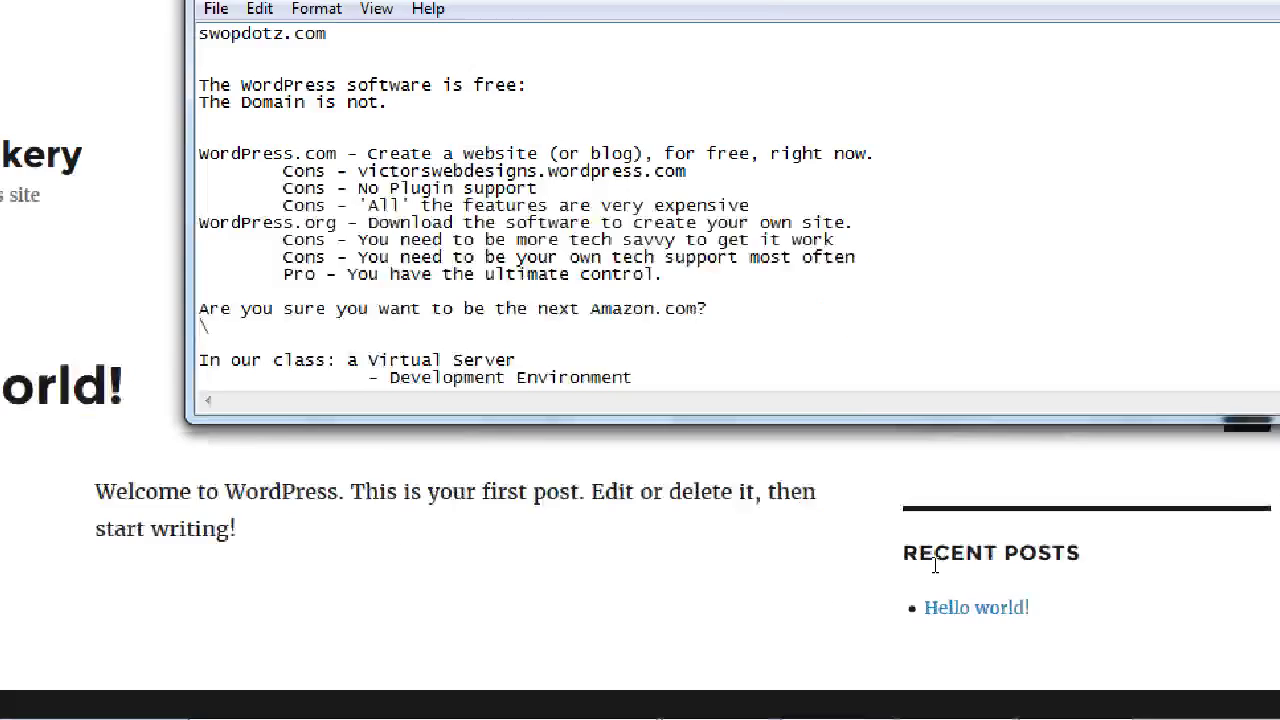
scroll(935, 566, "down", 1)
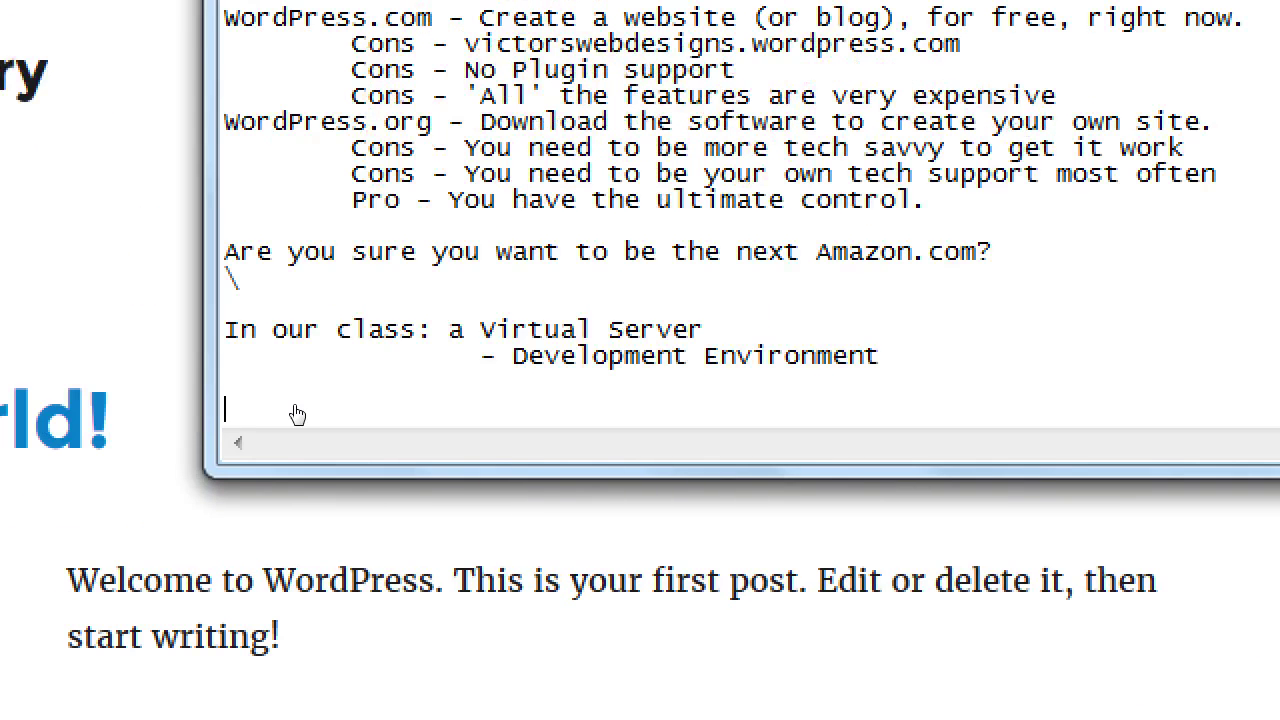
type("To change y")
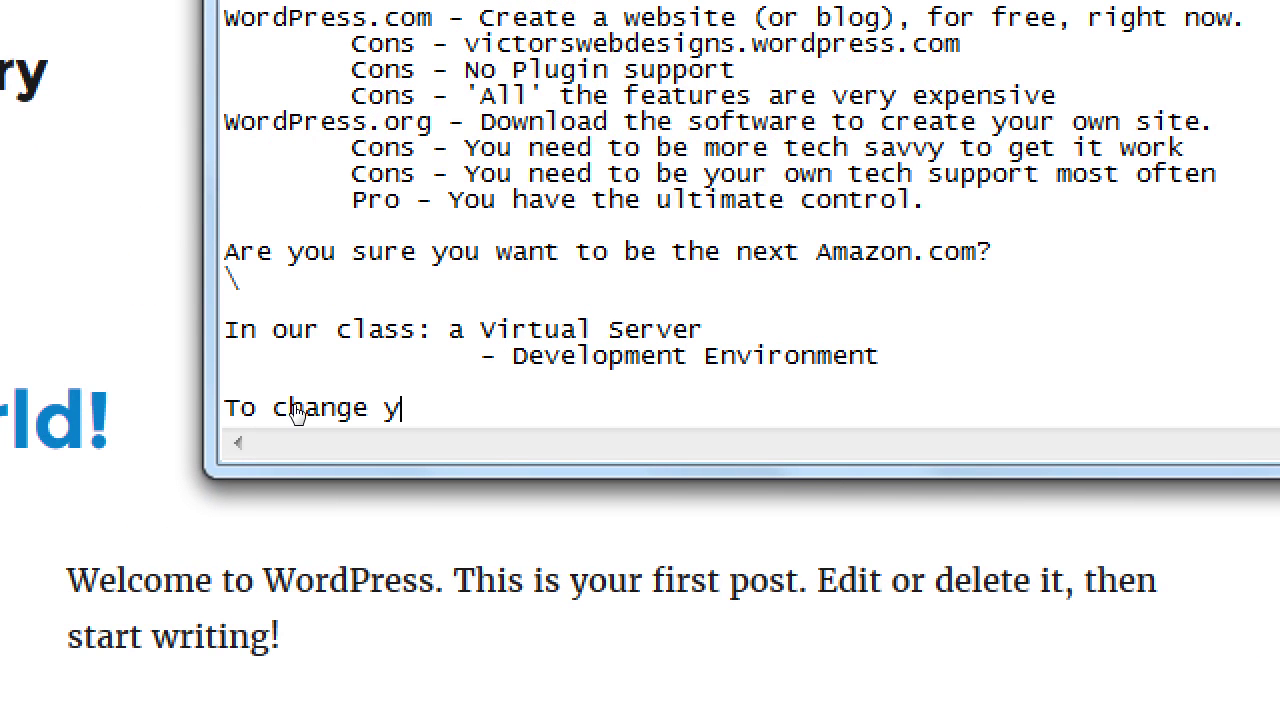
type("our site design: P")
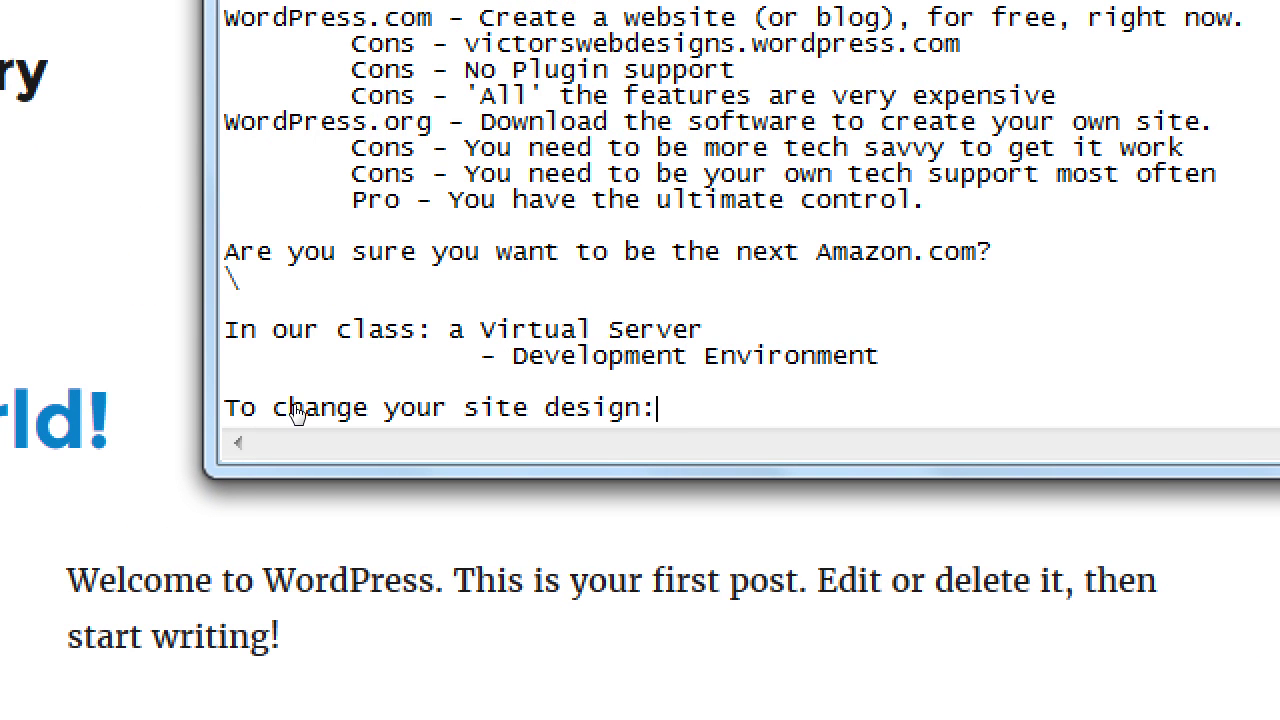
type("ick a new Theme")
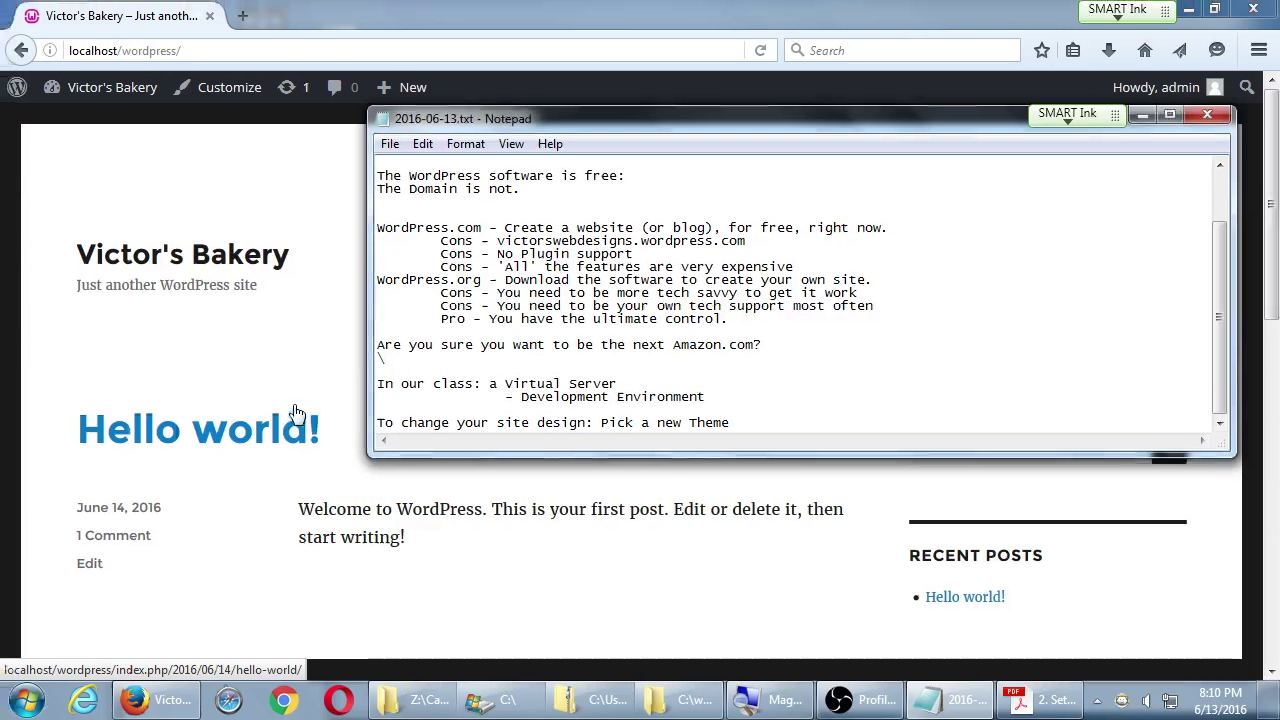
left_click(80, 168)
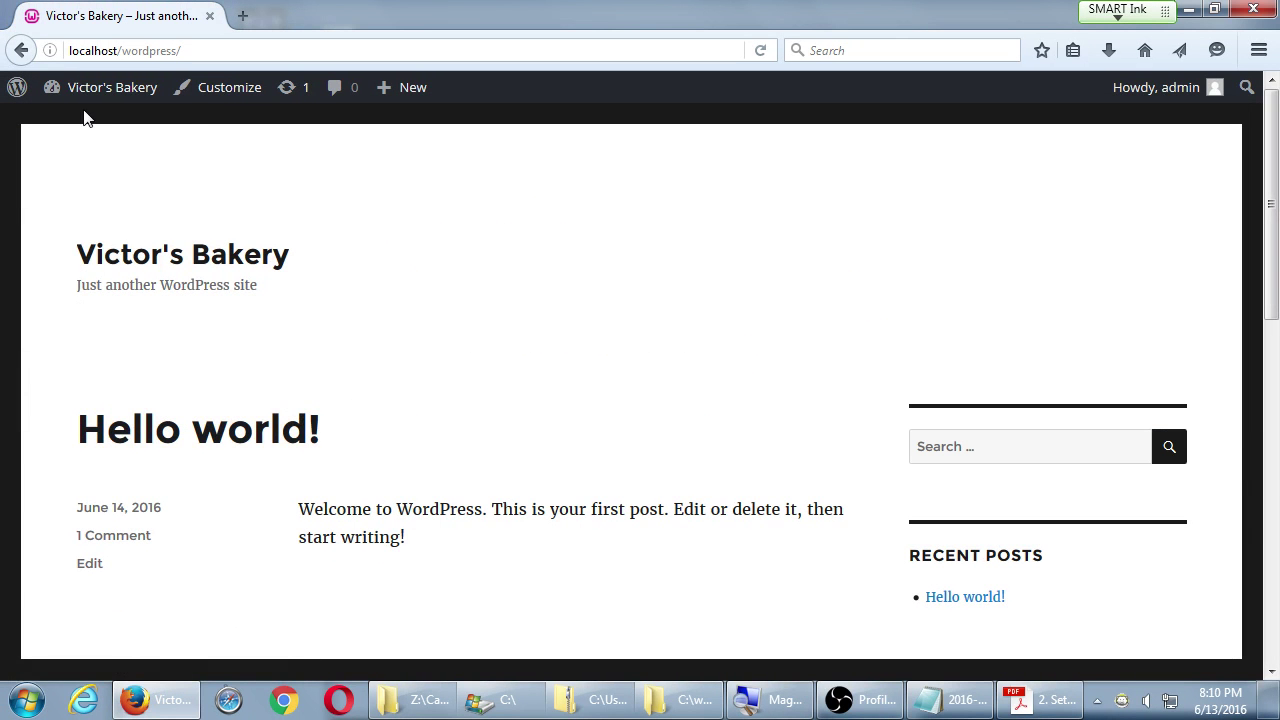
- From the Dashboard, open Appearance > Themes to see the three installed themes
left_click(86, 124)
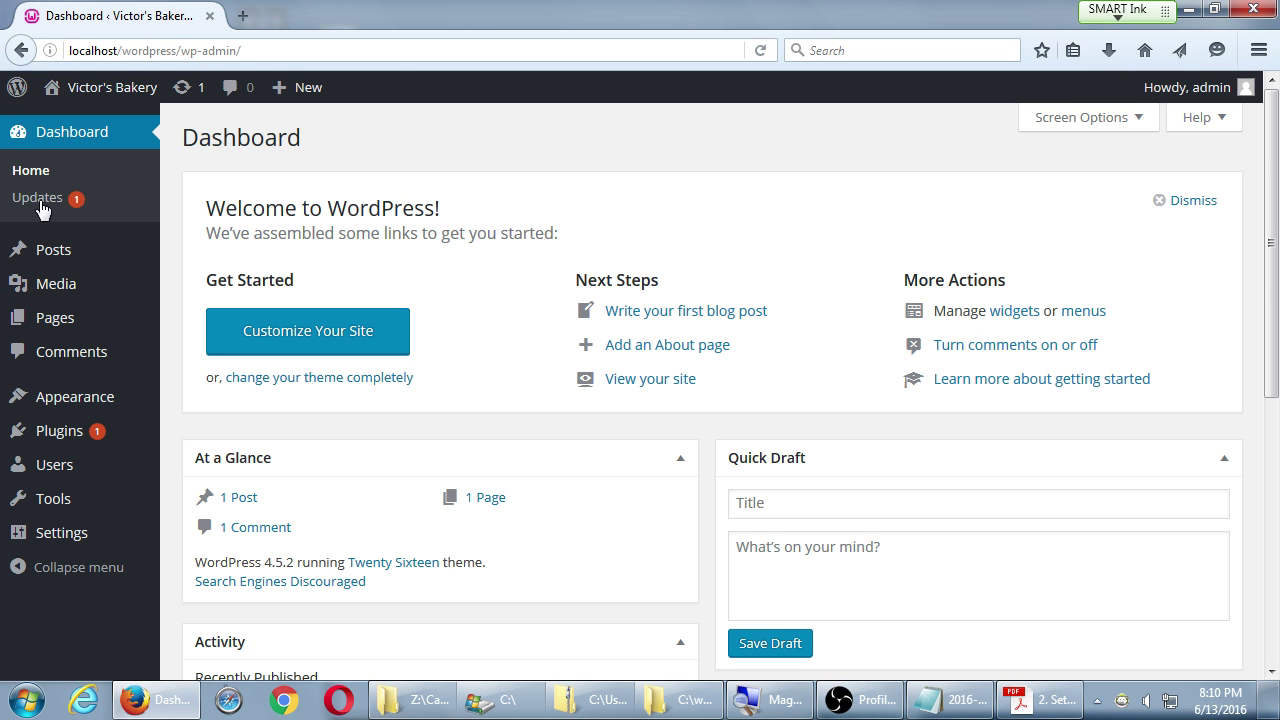
mouse_move(70, 400)
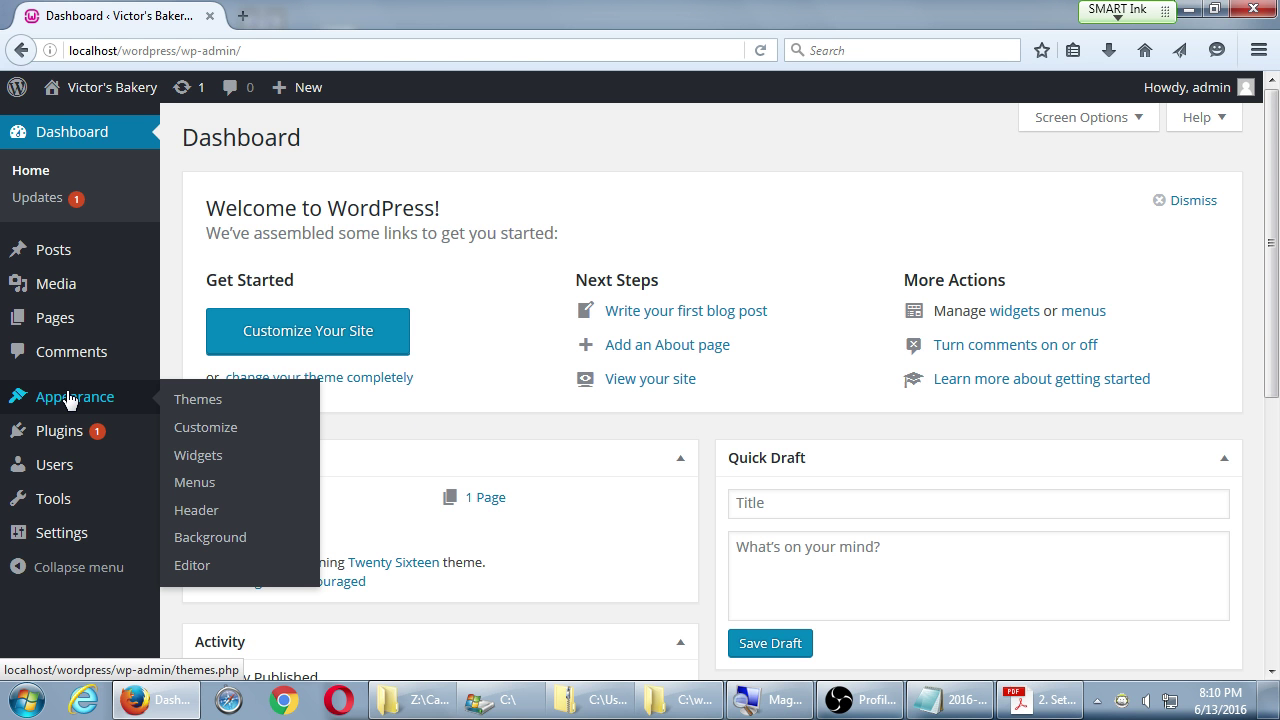
left_click(215, 409)
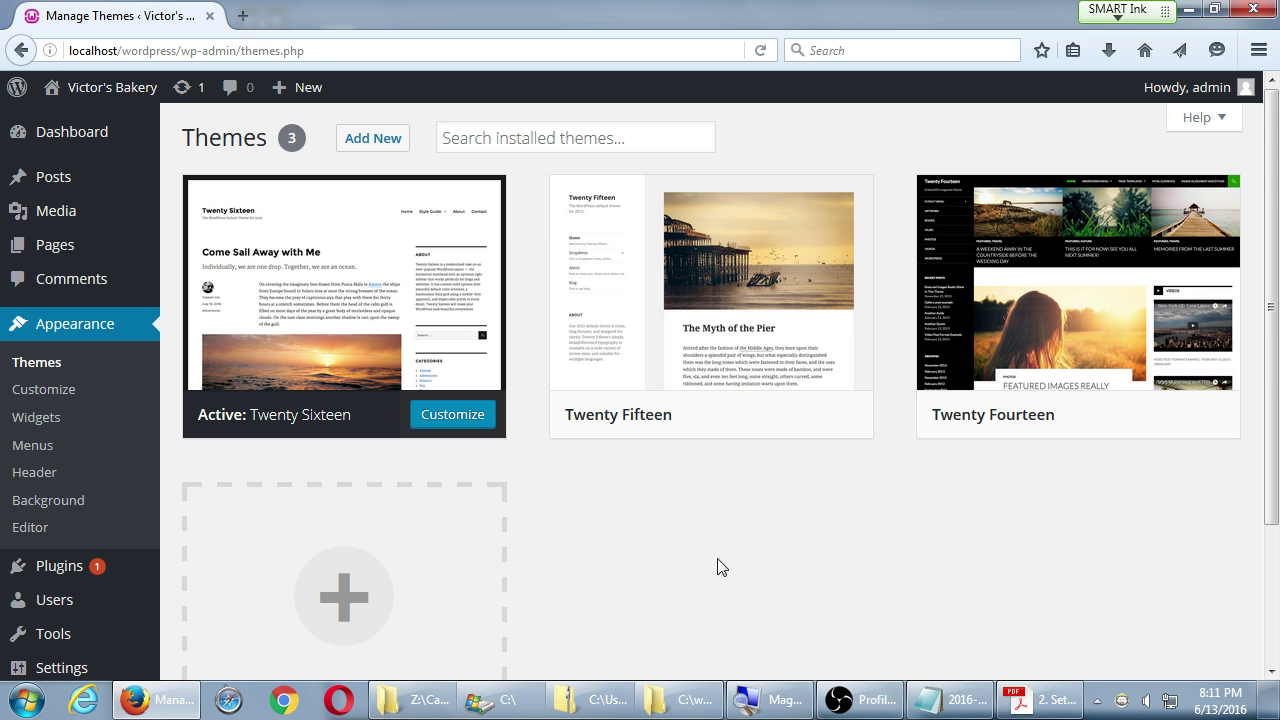
mouse_move(709, 348)
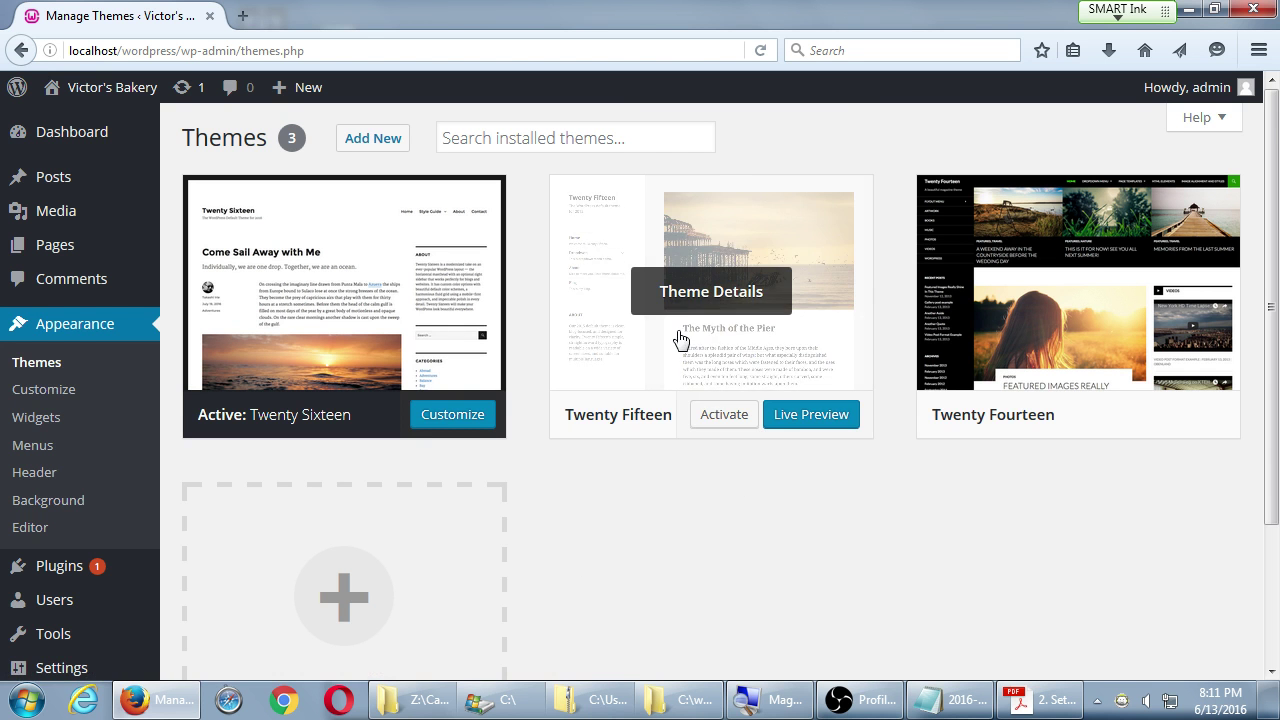
- Activate Twenty Fifteen and view the bakery front page in its new look
left_click(718, 422)
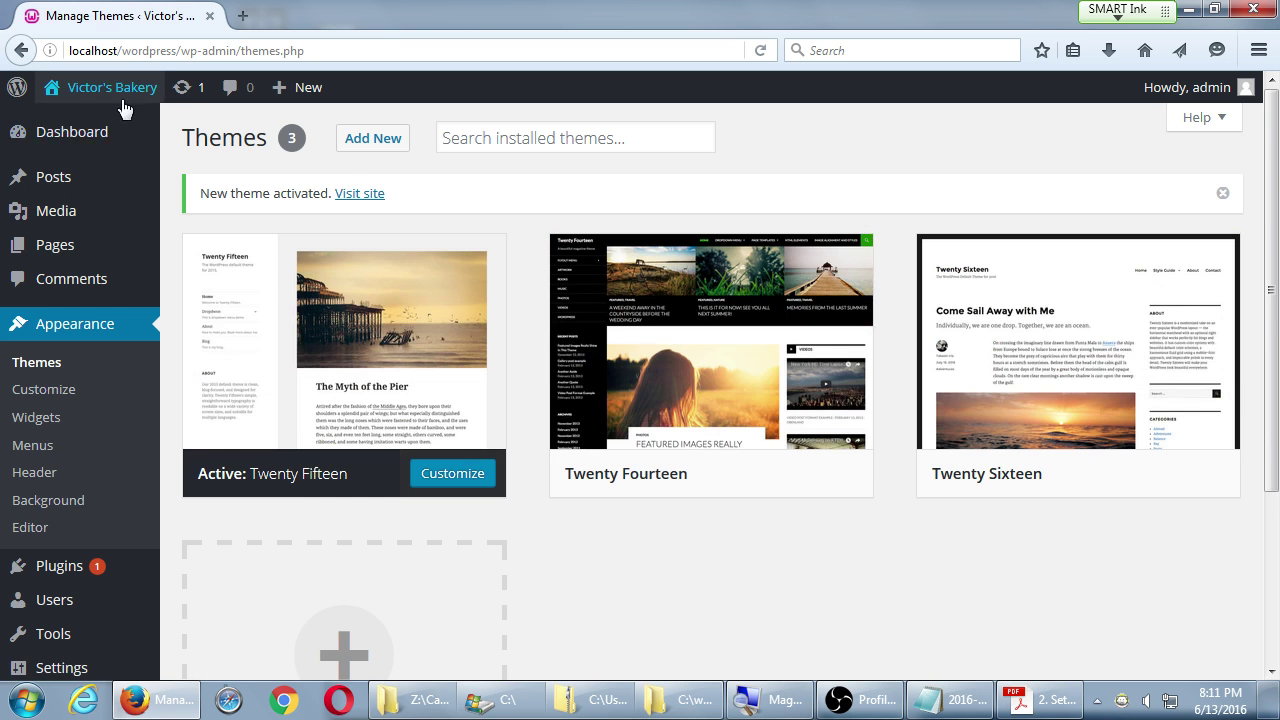
mouse_move(122, 104)
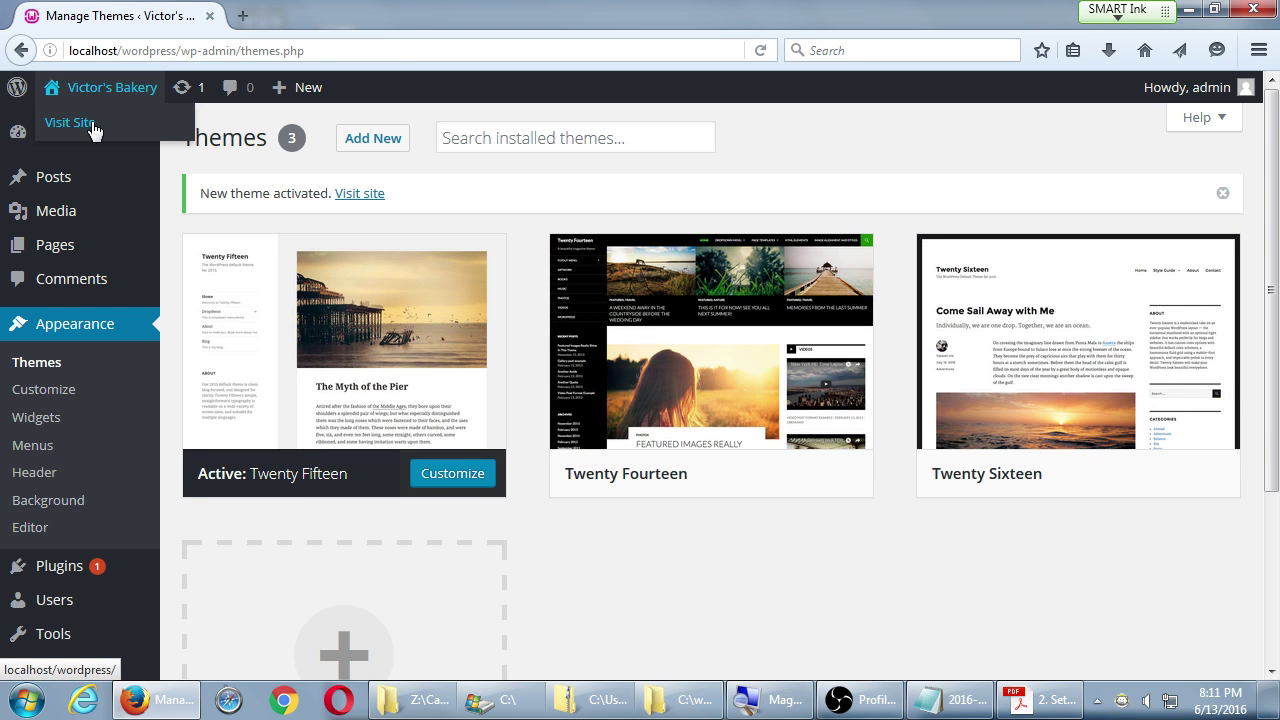
left_click(91, 124)
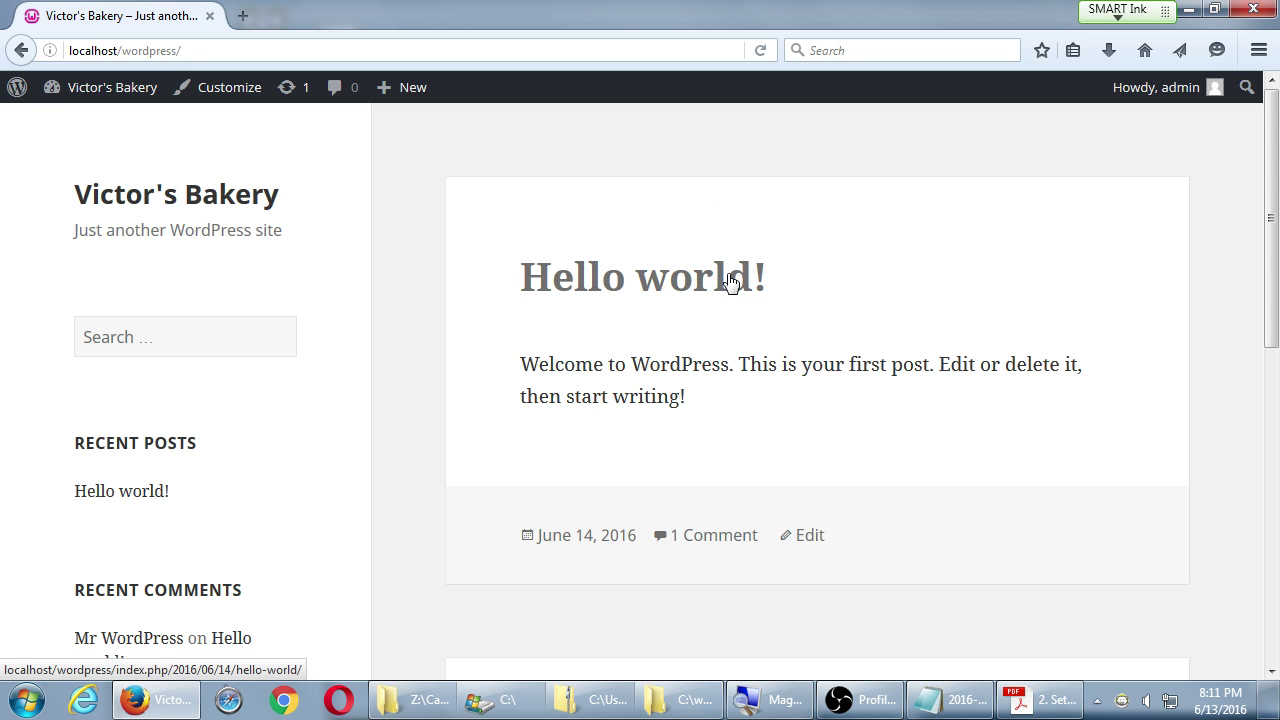
scroll(731, 282, "down", 10)
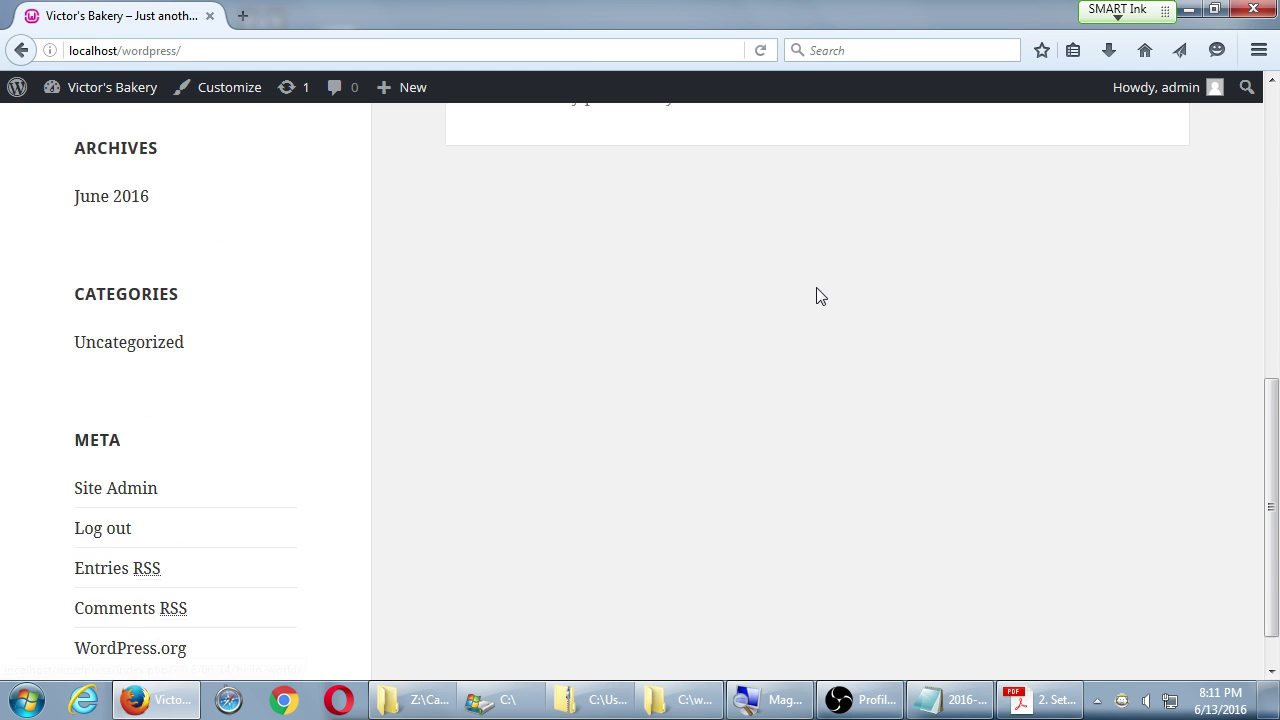
scroll(309, 575, "up", 10)
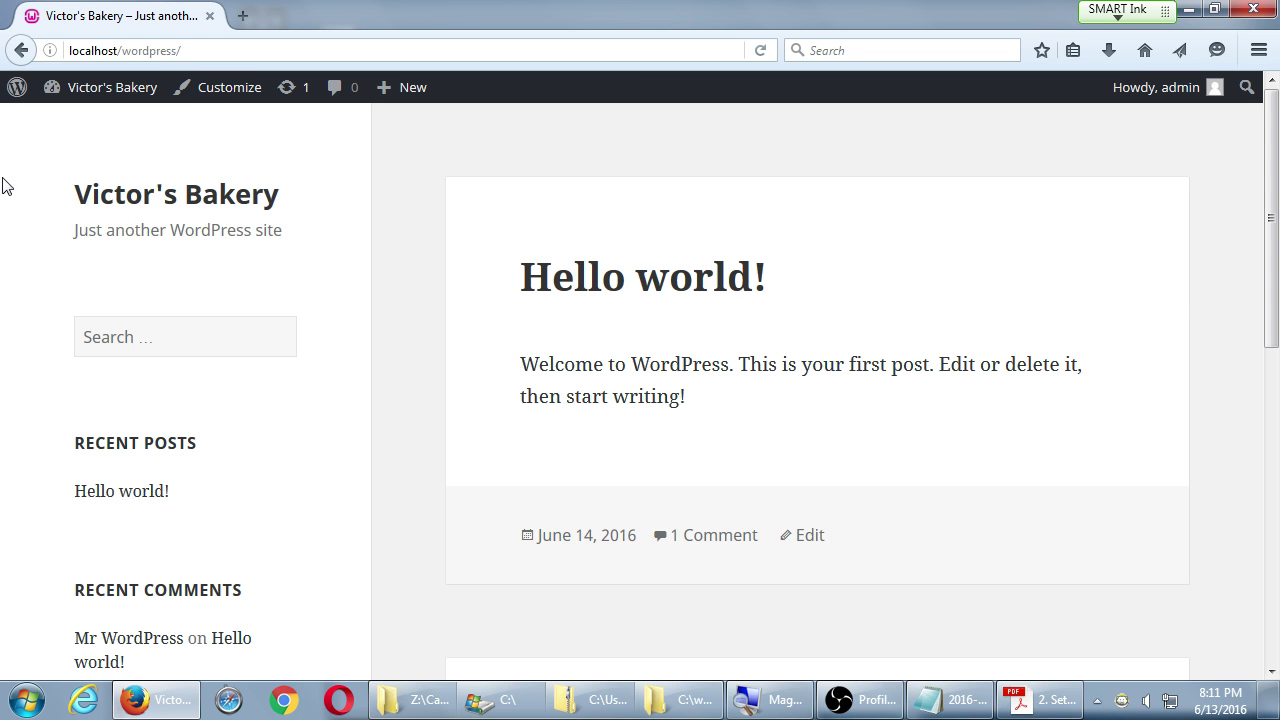
mouse_move(114, 100)
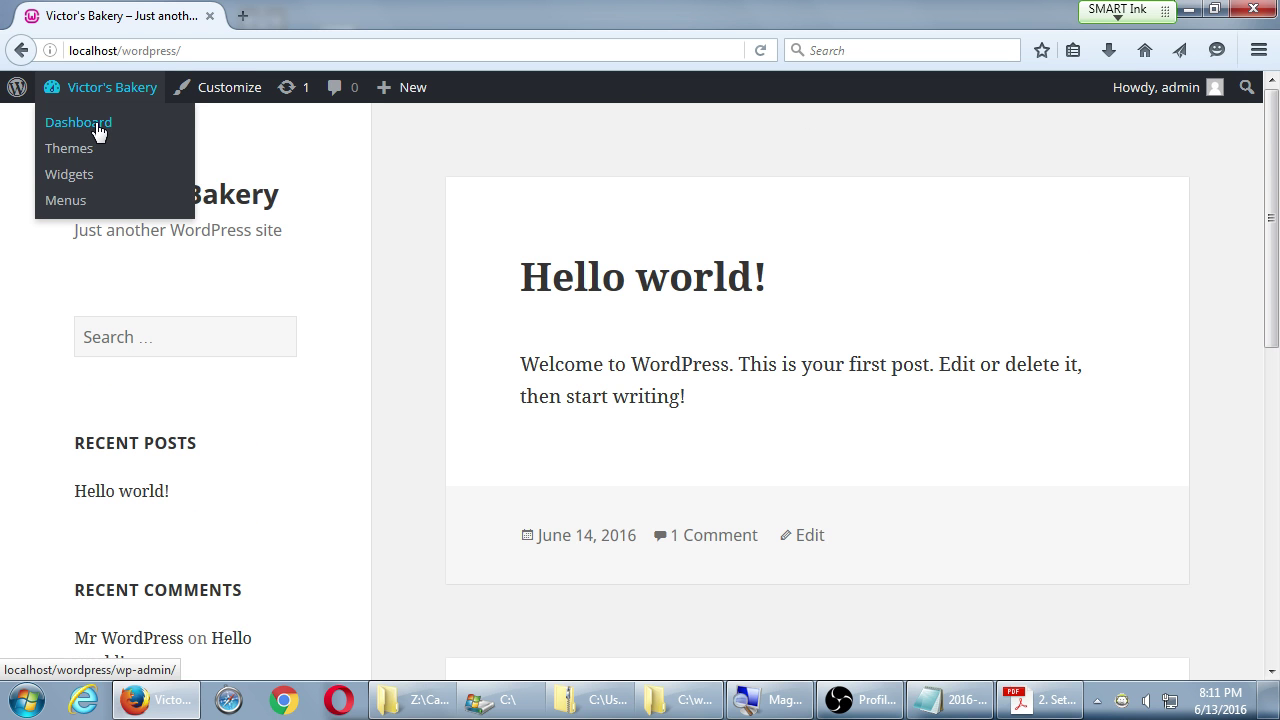
- From the Dashboard go to Appearance > Themes and activate Twenty Fourteen
left_click(98, 132)
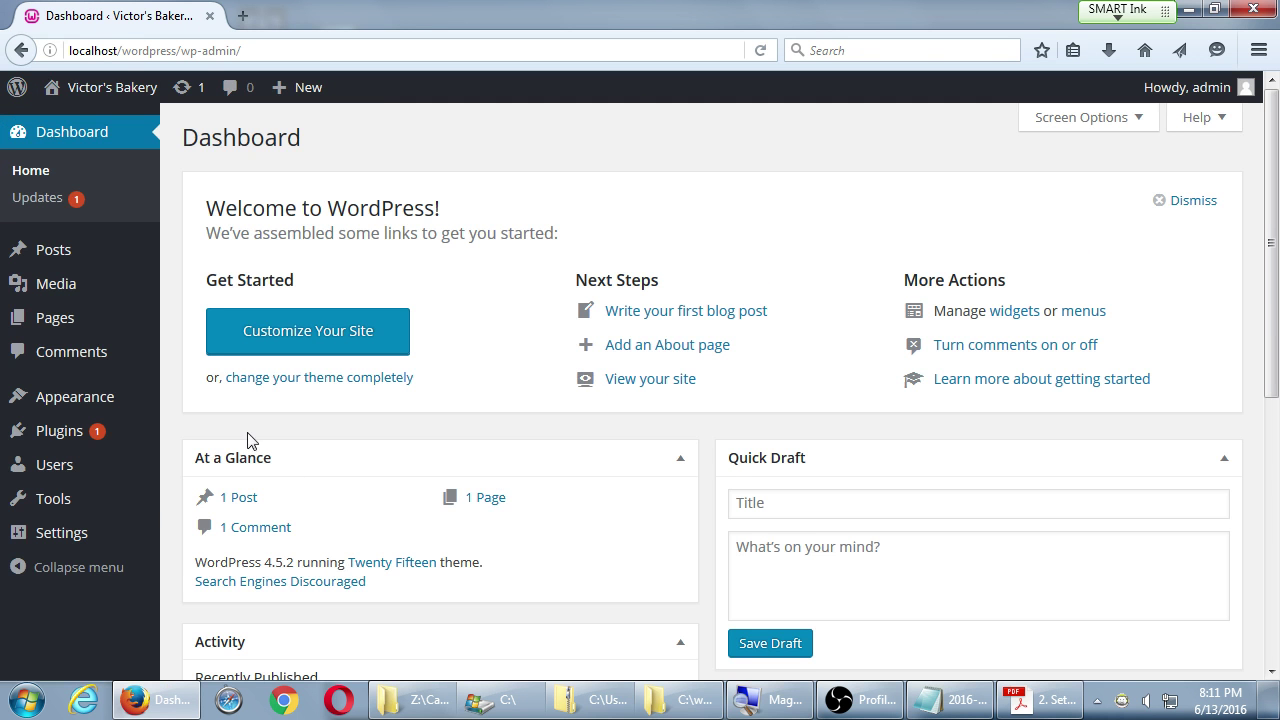
mouse_move(126, 410)
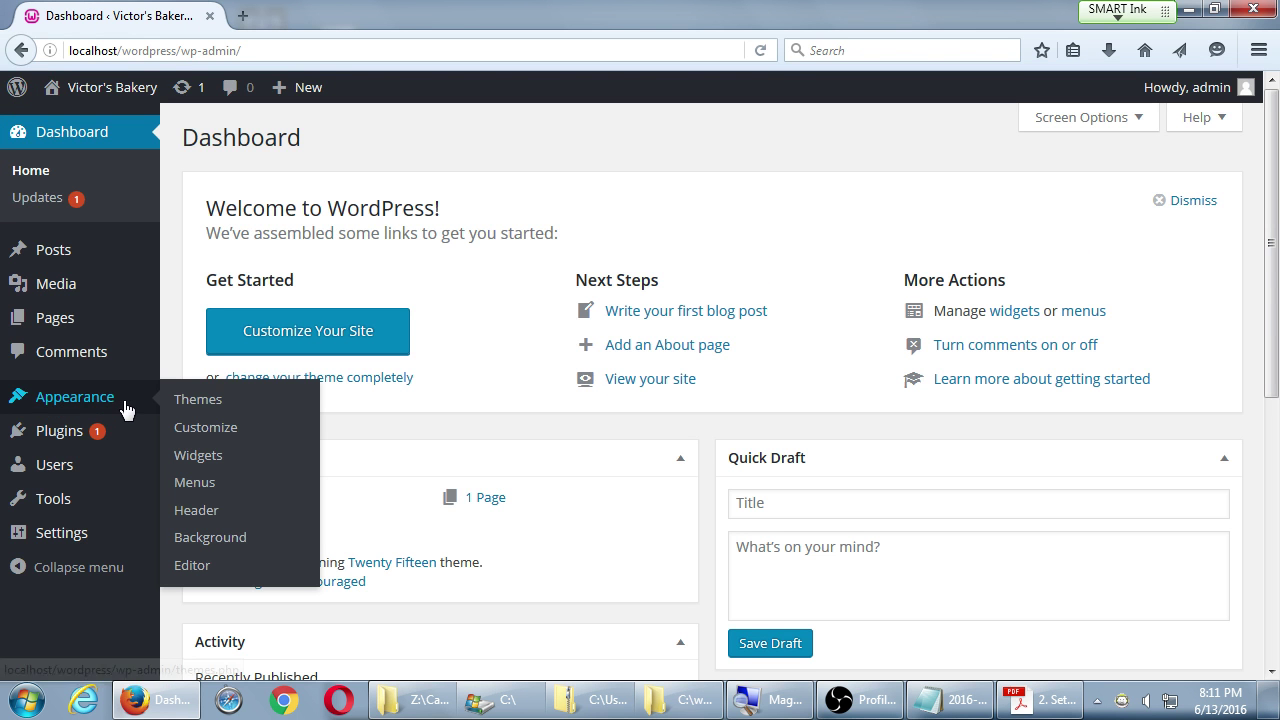
left_click(209, 408)
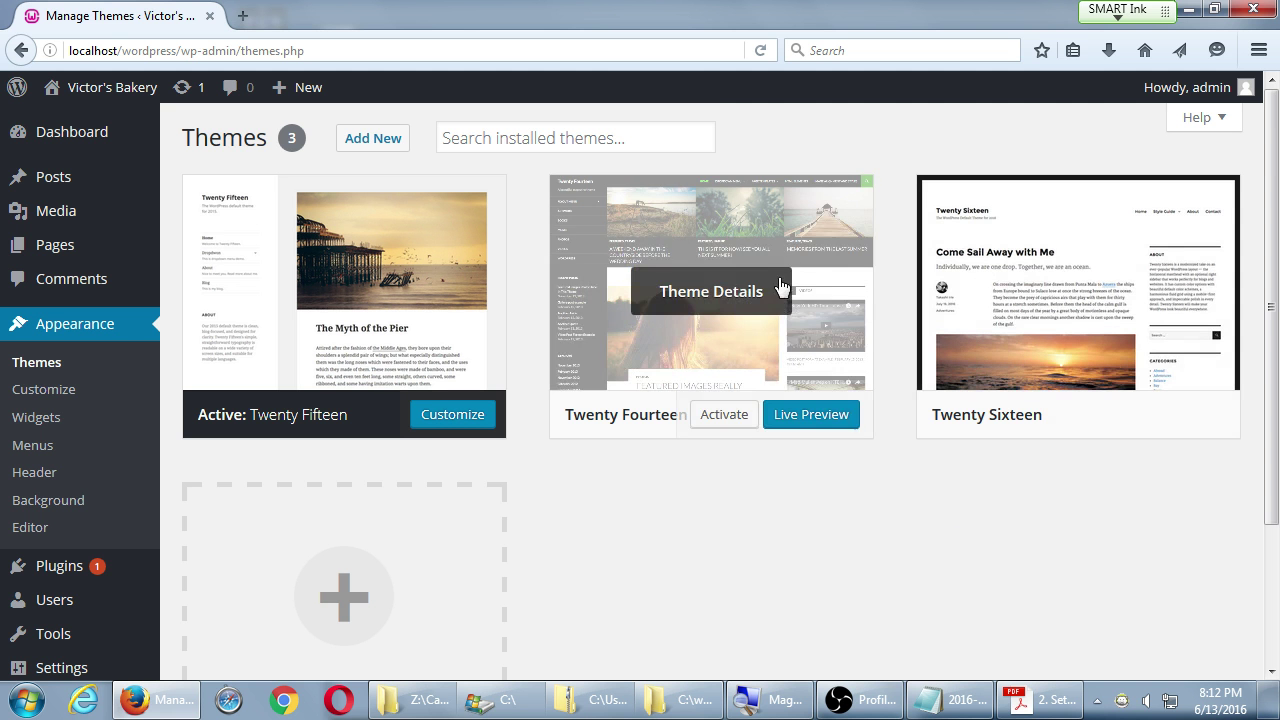
left_click(738, 420)
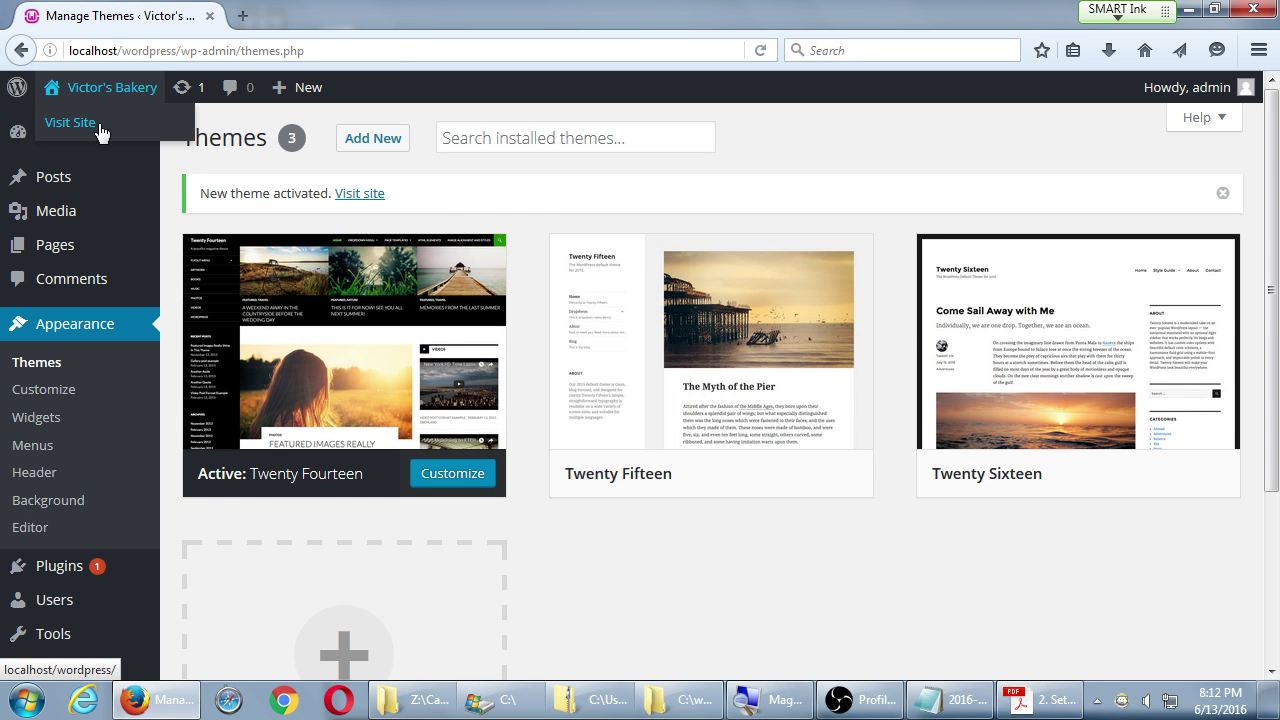
- Visit the site and open its Sample Page to see the Twenty Fourteen design
left_click(101, 130)
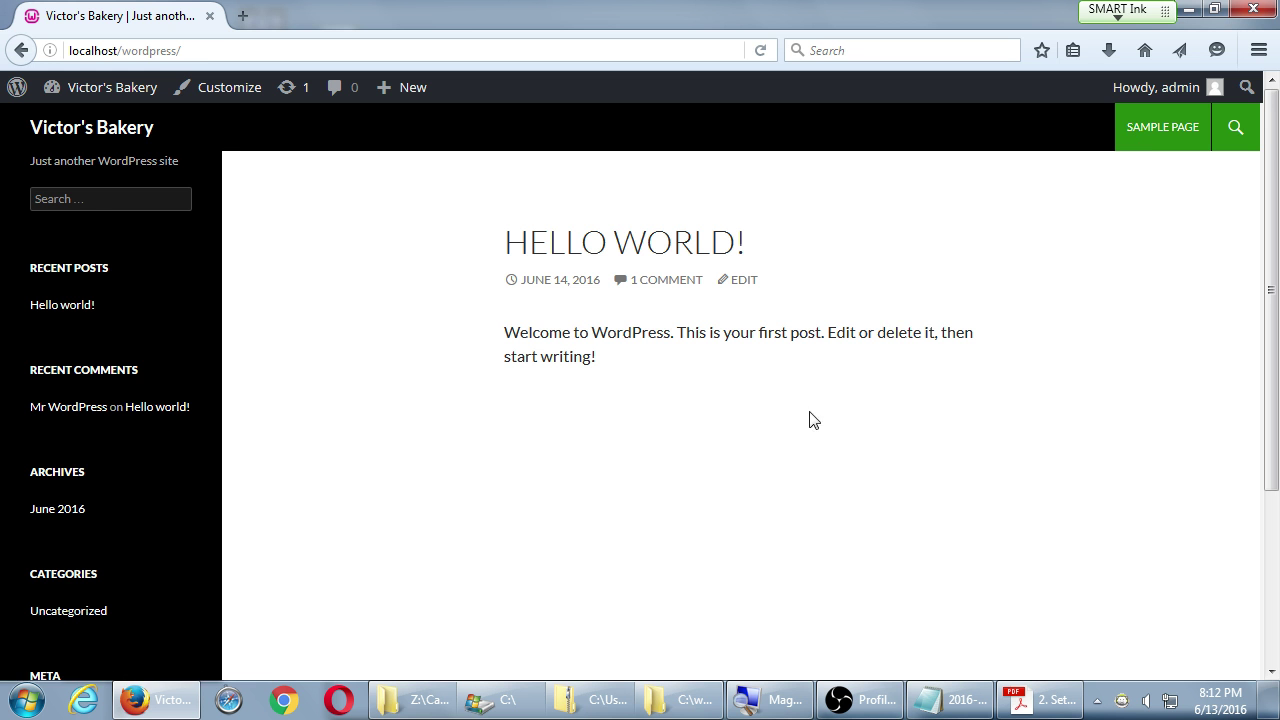
left_click(1149, 134)
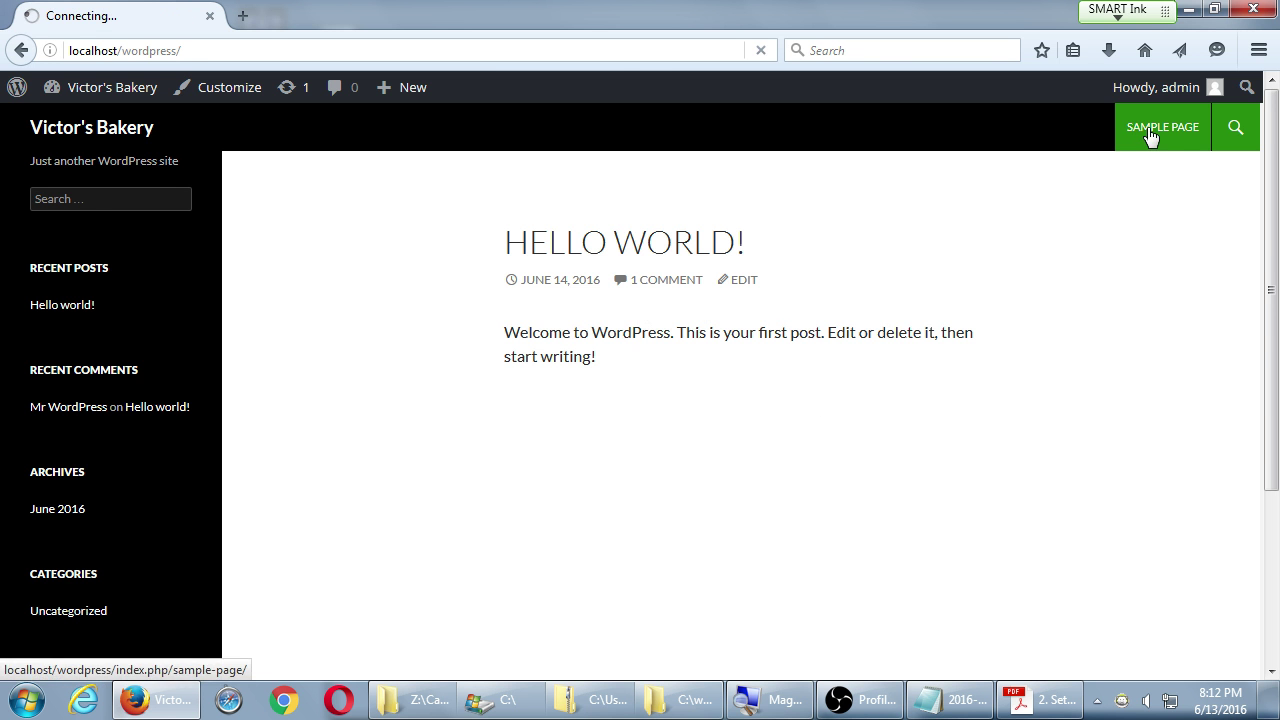
scroll(674, 363, "down", 3)
scroll(688, 374, "up", 3)
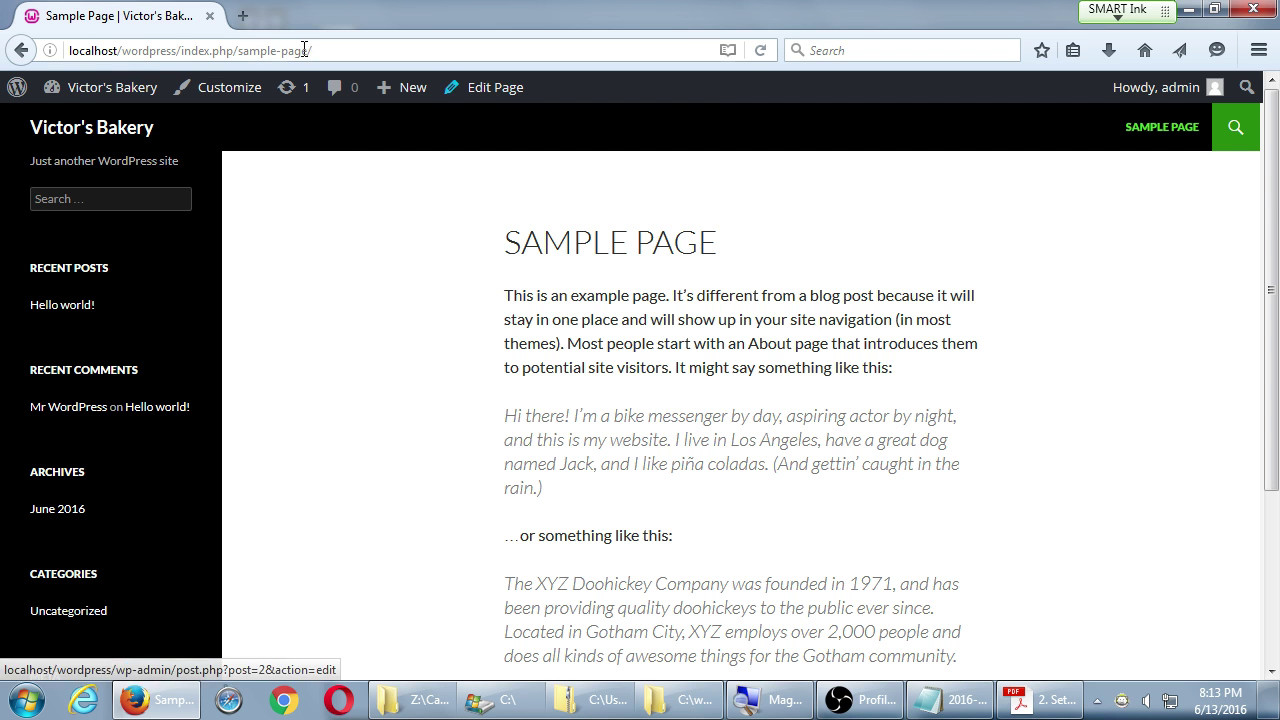
mouse_move(80, 100)
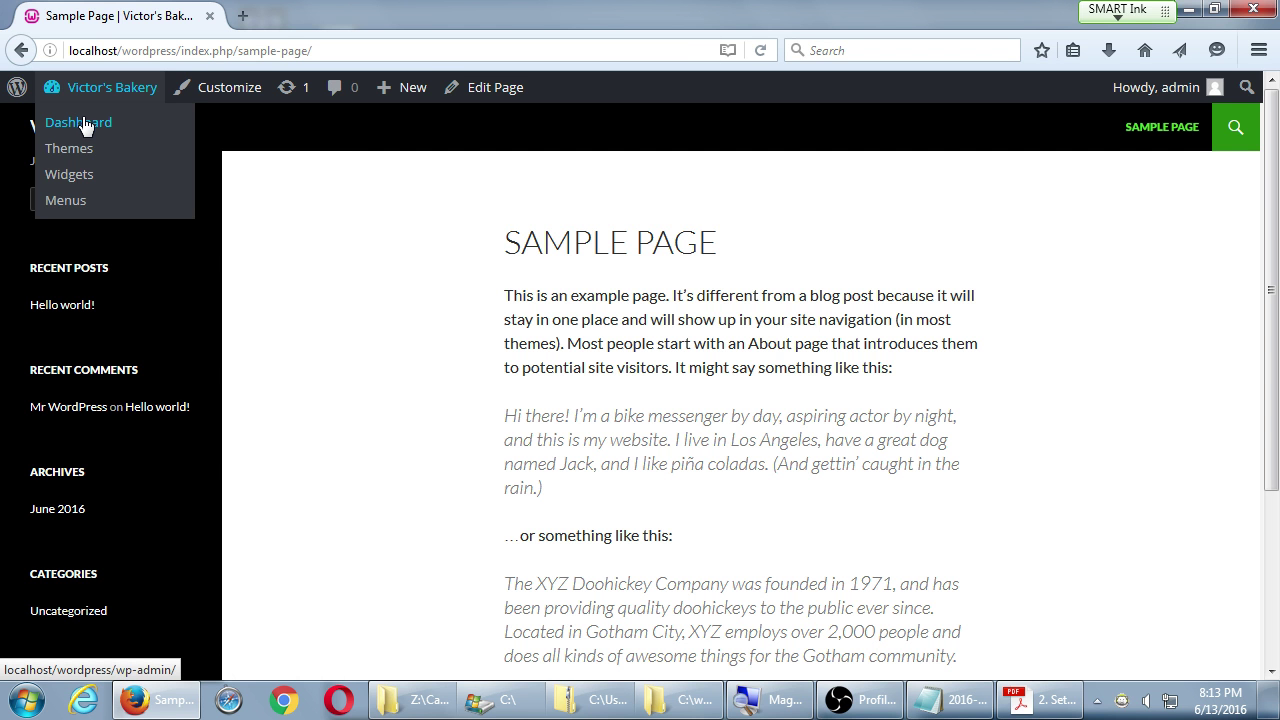
- Go to Appearance > Themes and open the Add Themes page
left_click(85, 124)
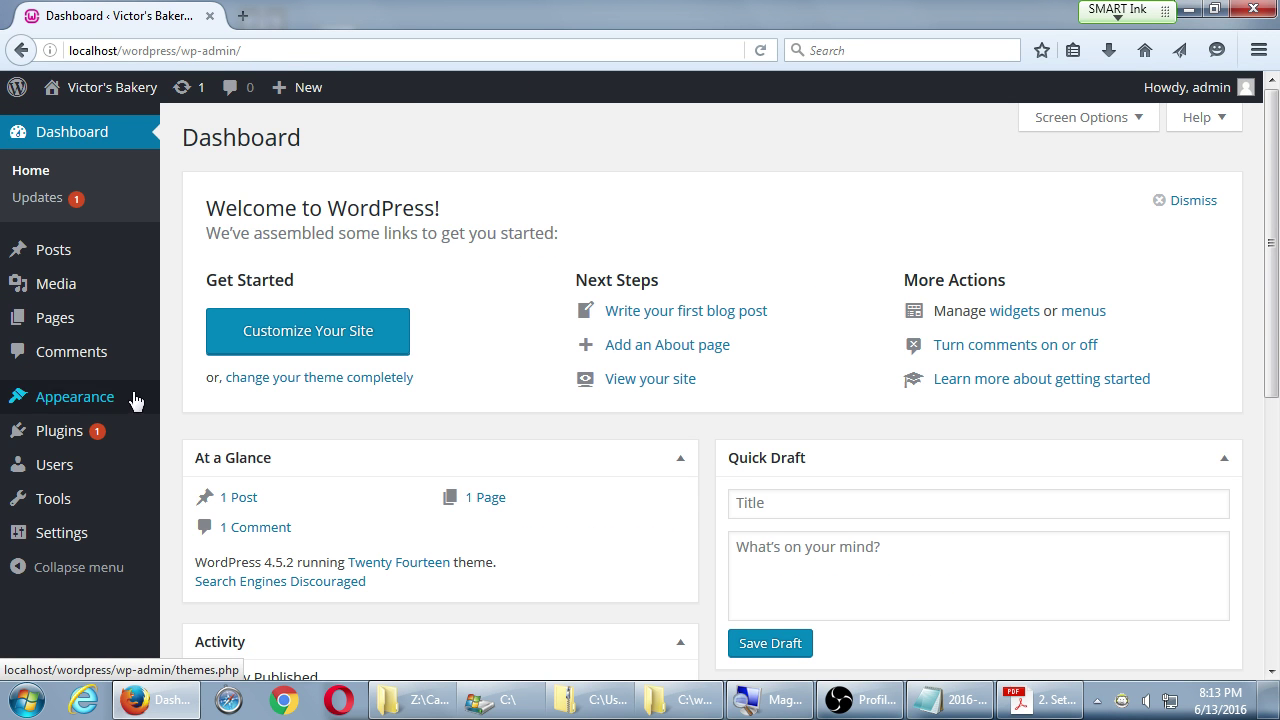
mouse_move(148, 408)
left_click(186, 402)
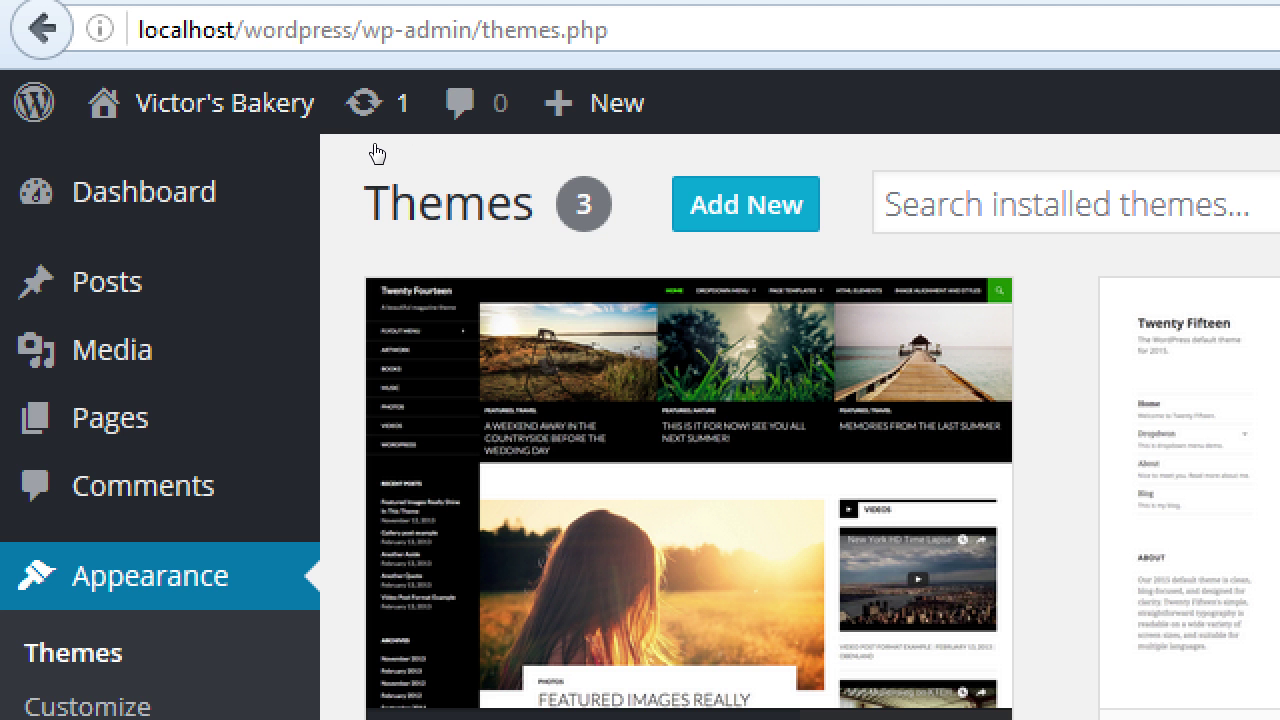
left_click(748, 210)
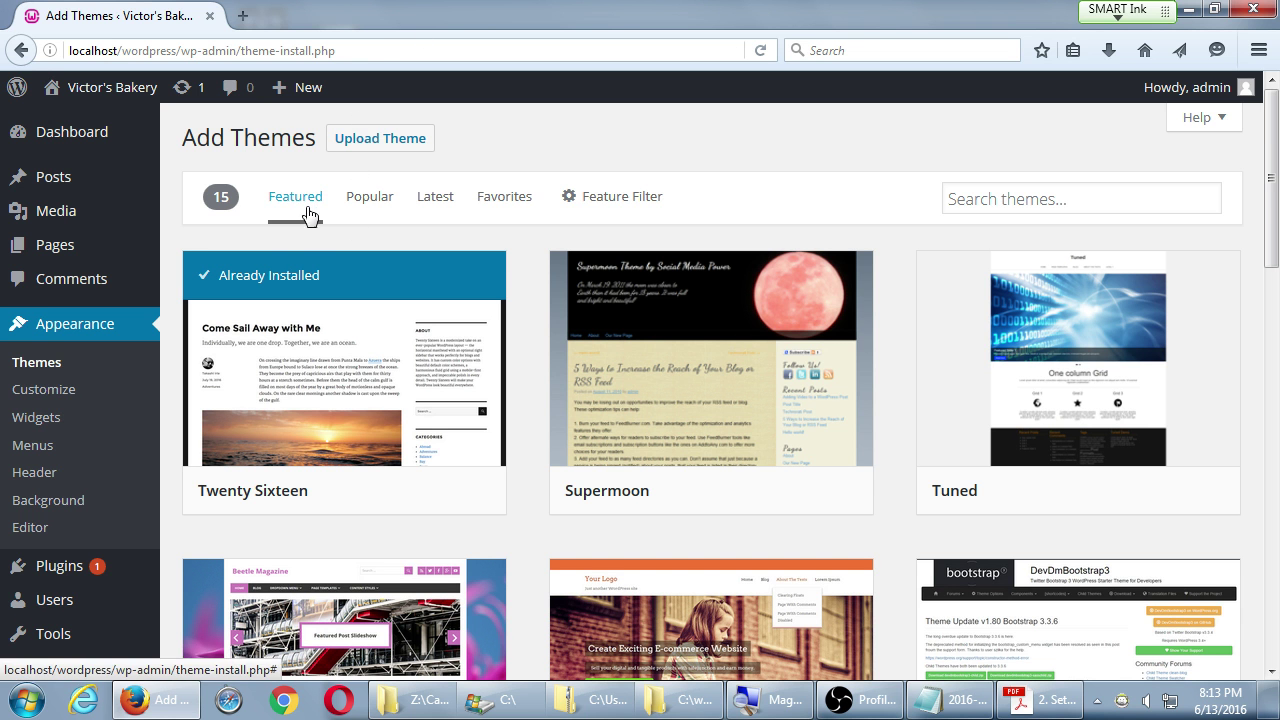
- Scroll through the featured theme grid to locate the SaleJunction theme
scroll(713, 397, "down", 2)
scroll(713, 397, "down", 4)
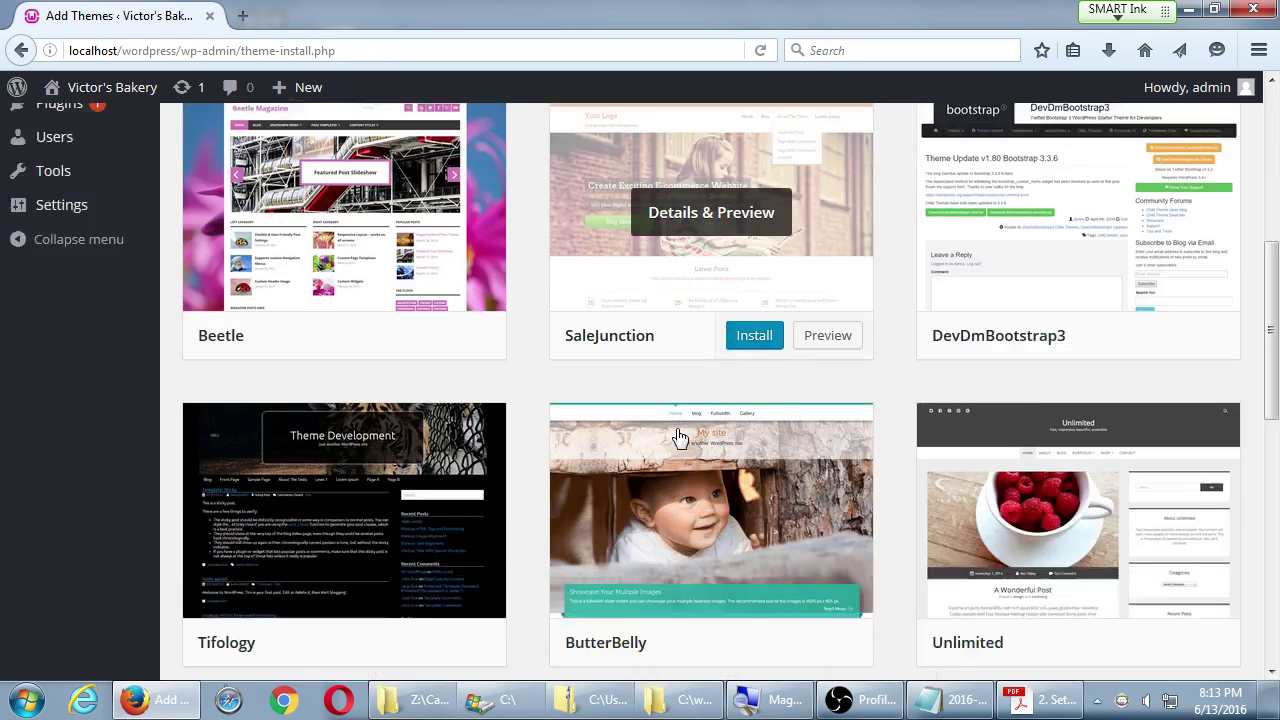
scroll(683, 437, "up", 4)
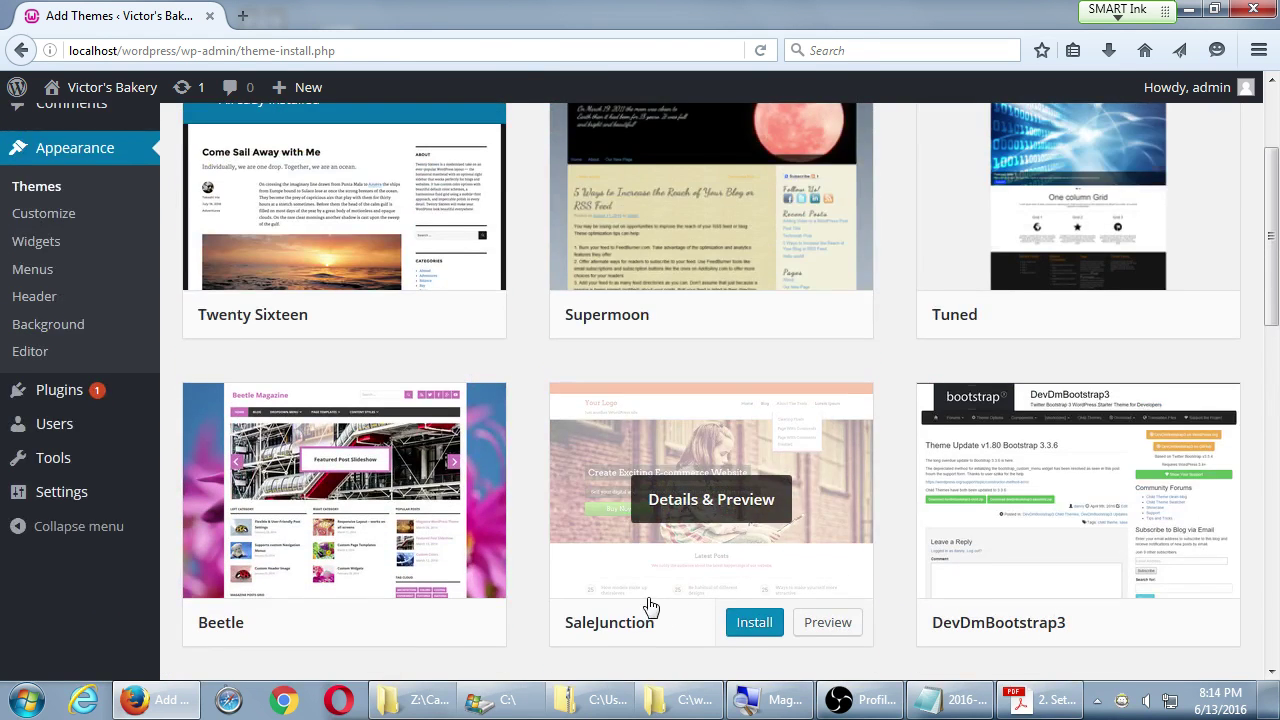
scroll(651, 602, "down", 1)
mouse_move(806, 463)
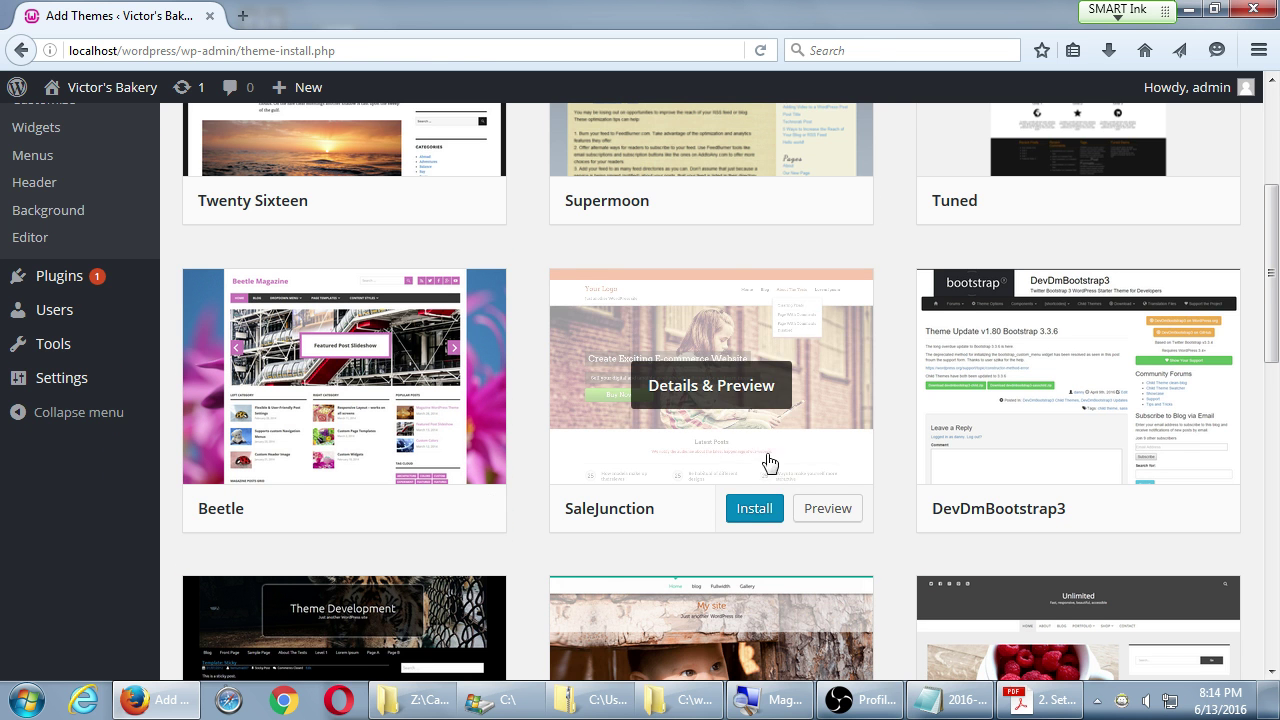
scroll(815, 470, "down", 1)
scroll(828, 472, "down", 3)
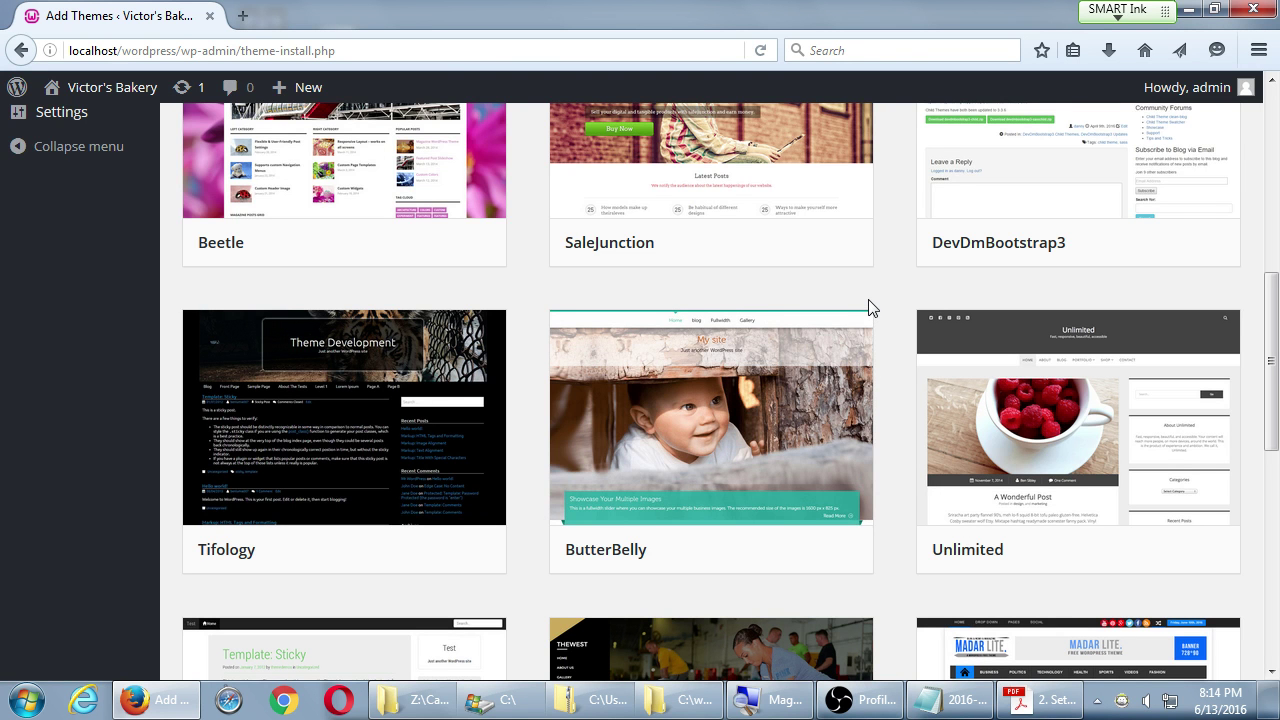
scroll(872, 305, "up", 1)
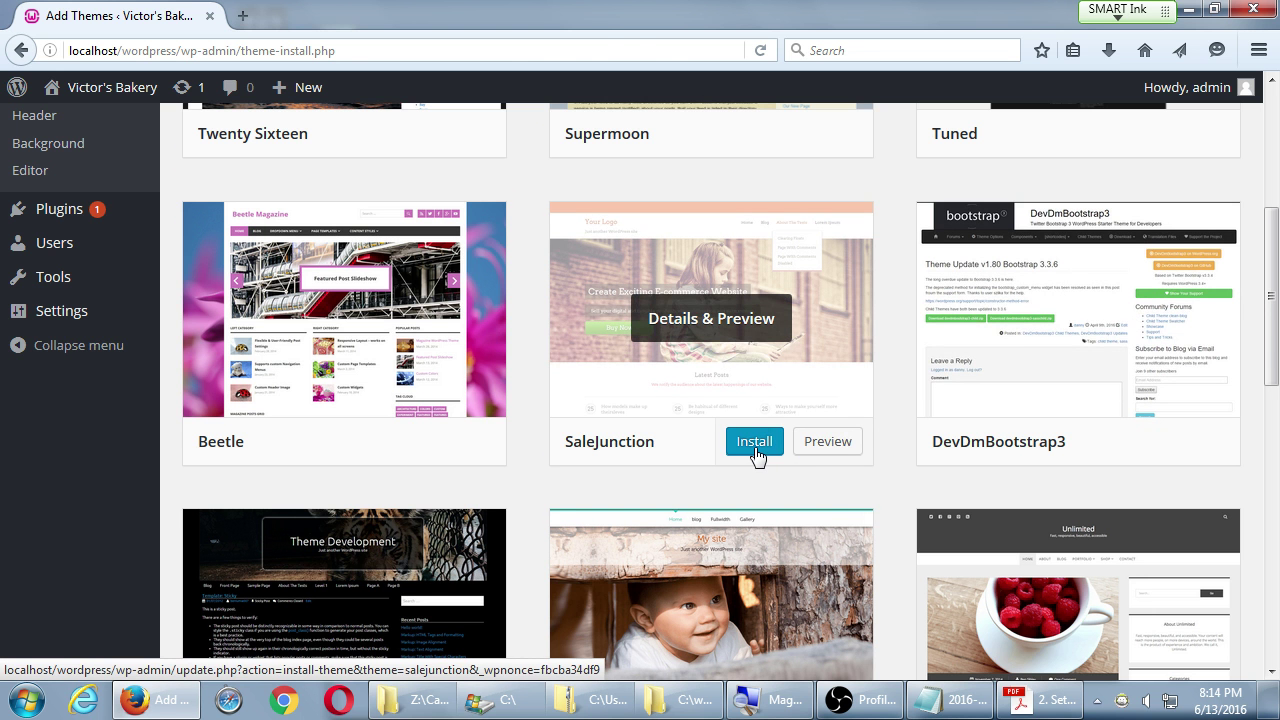
- Install the SaleJunction 1.1.1 theme and activate it once installation finishes
left_click(756, 451)
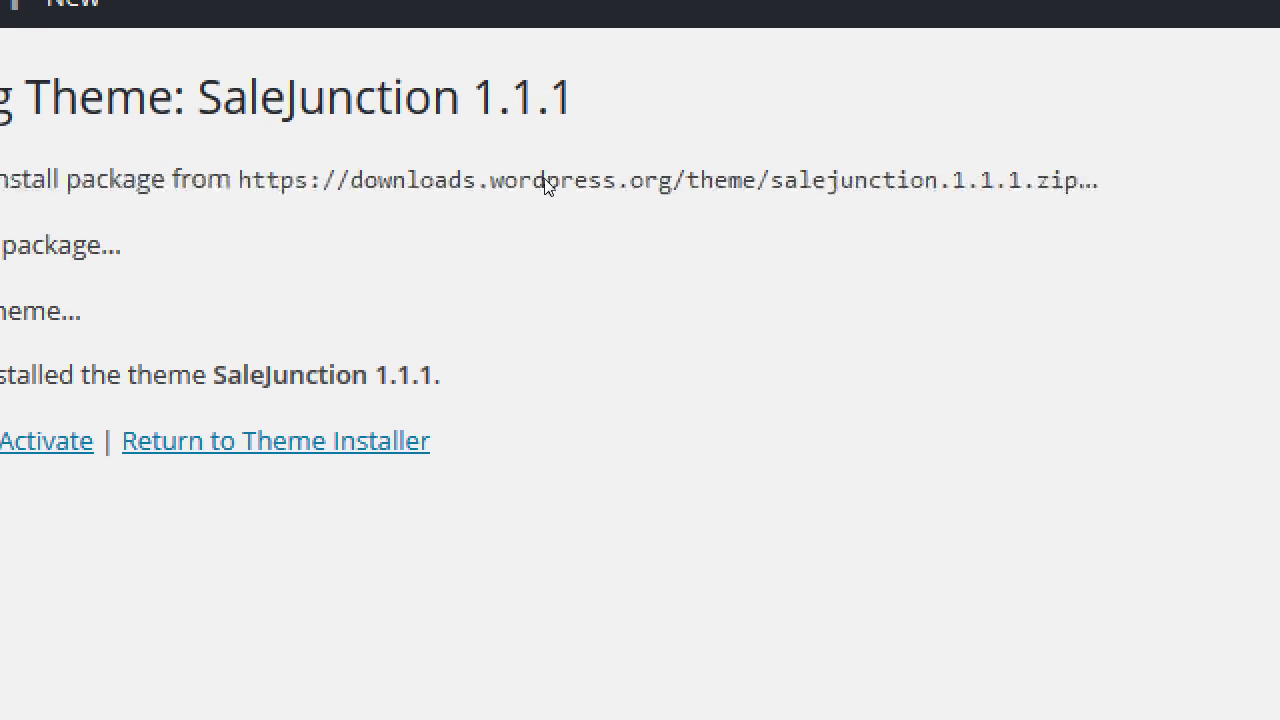
left_click_drag(545, 180, 578, 182)
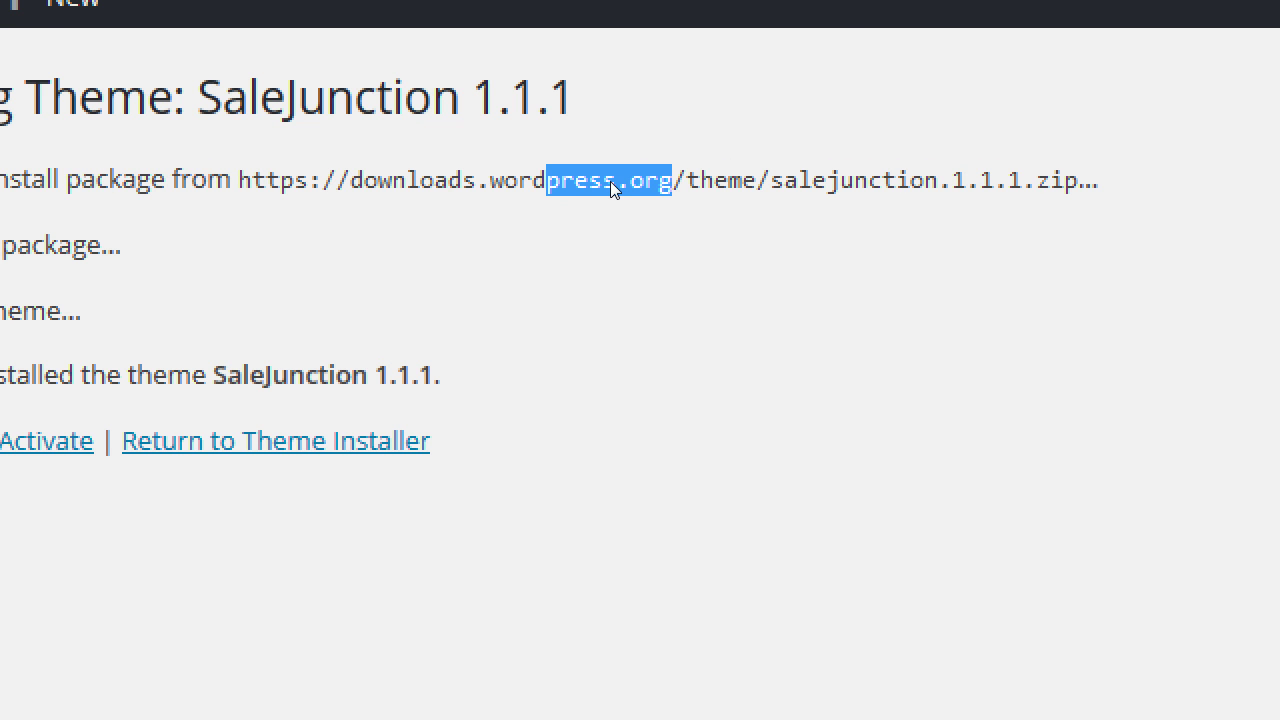
left_click(680, 222)
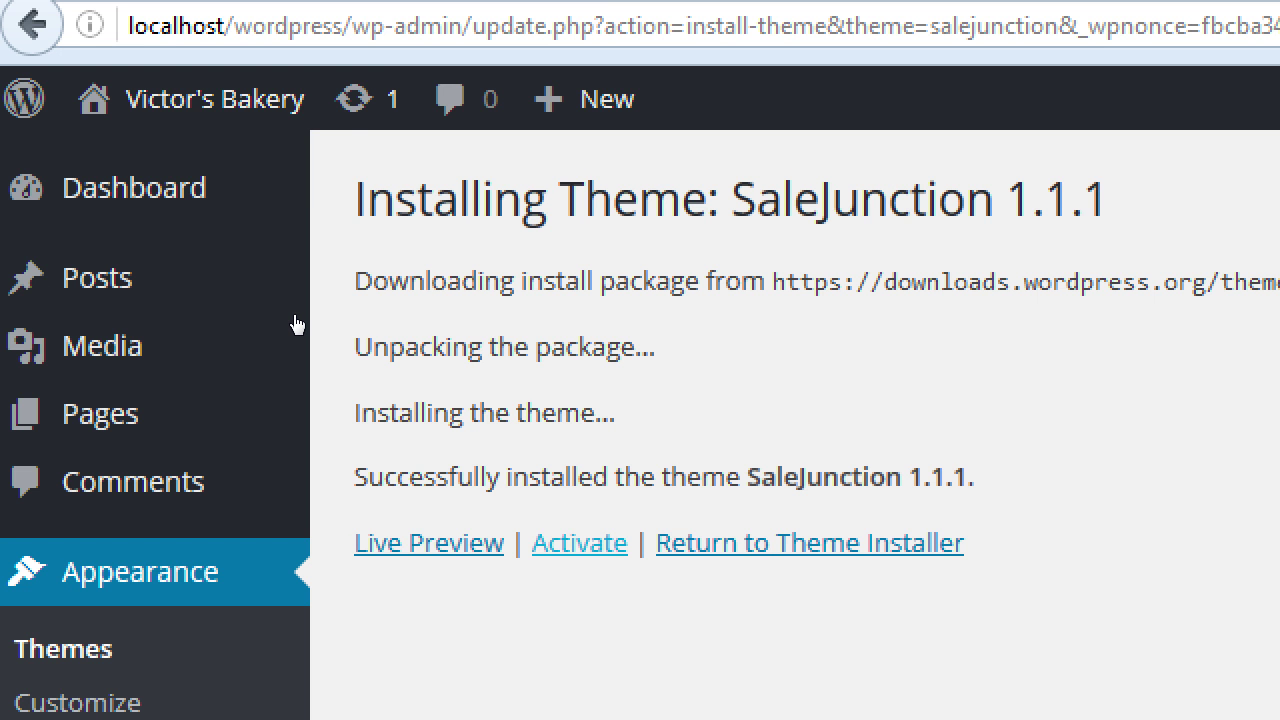
key("Tab")
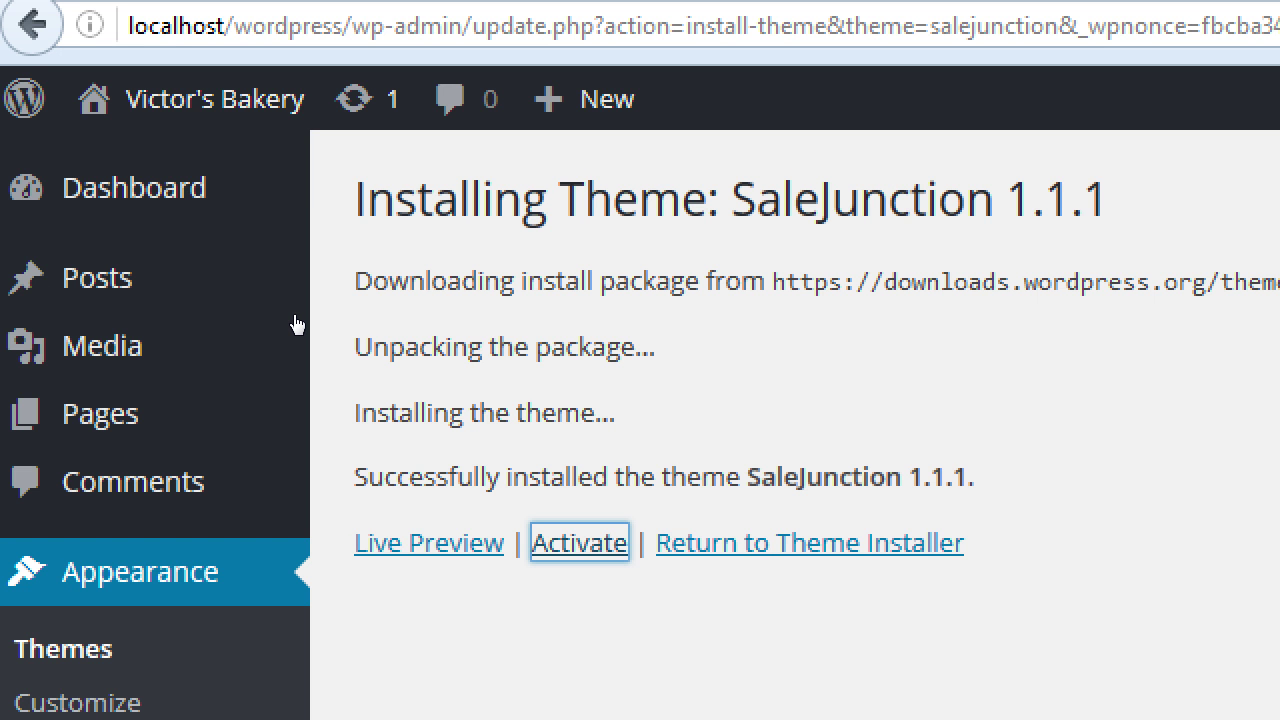
key("Return")
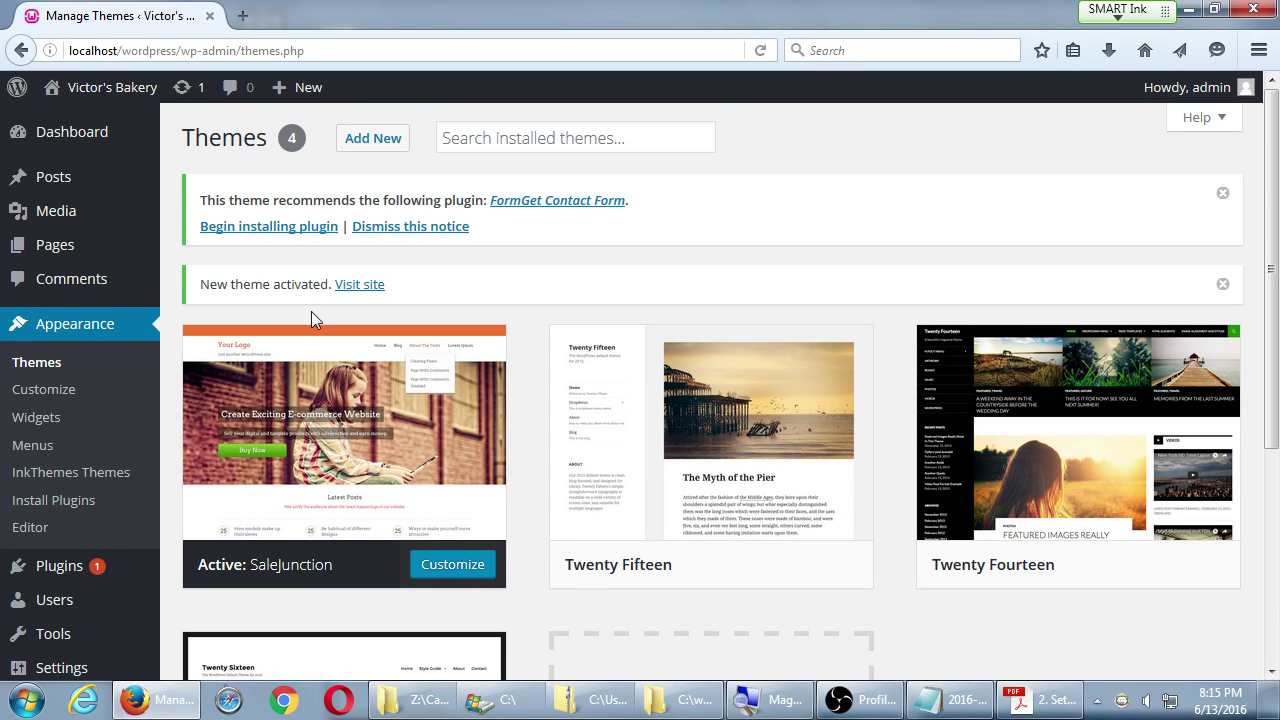
- Open the live Victor's Bakery site and scroll through its SaleJunction front page
mouse_move(112, 90)
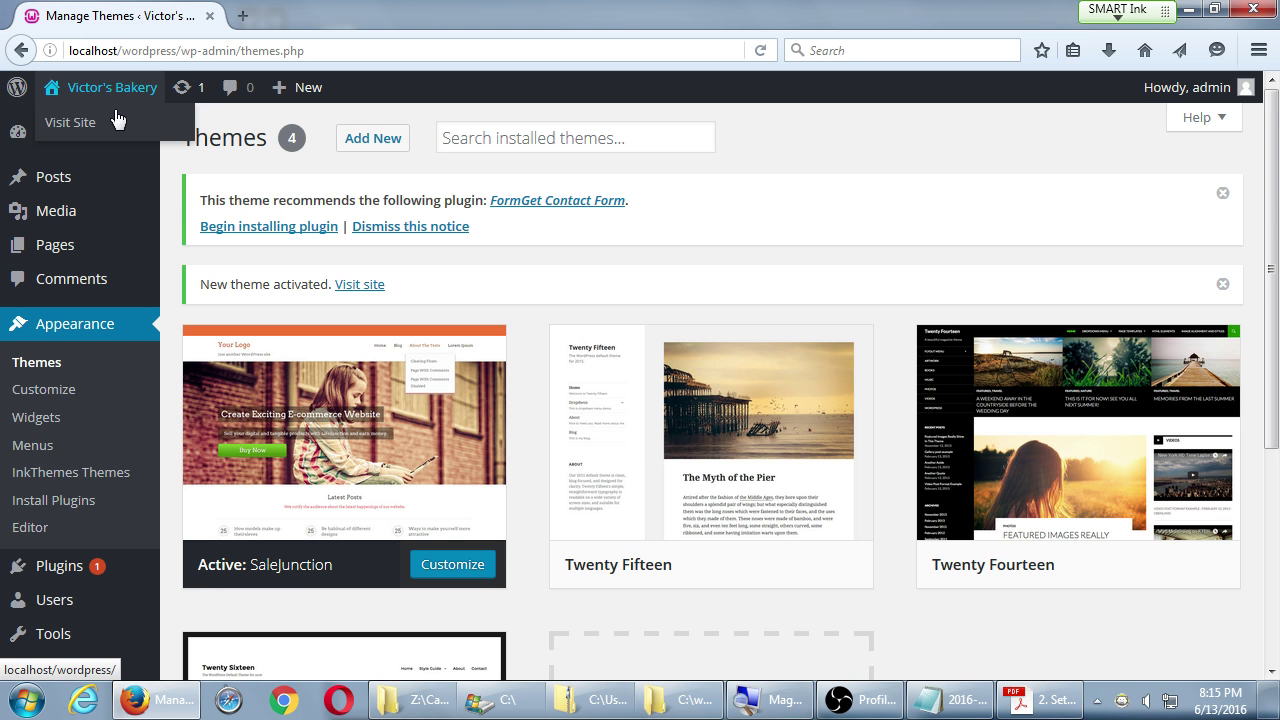
left_click(113, 125)
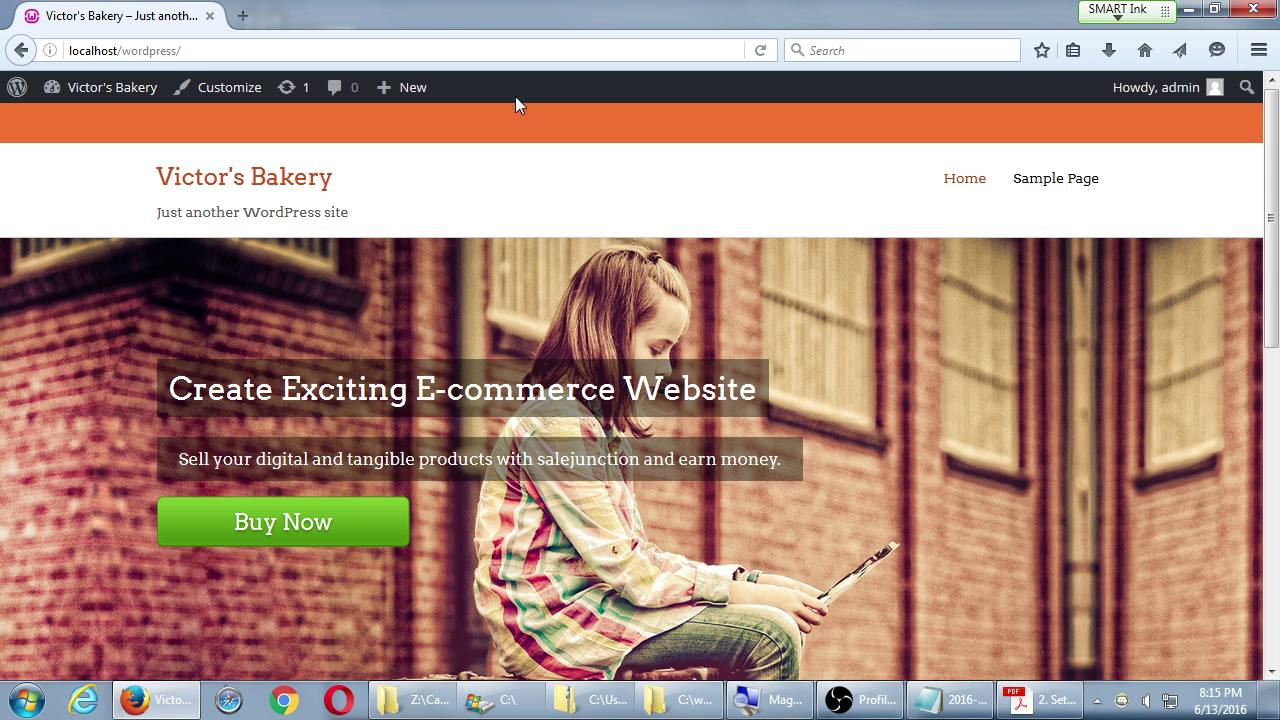
scroll(460, 211, "down", 7)
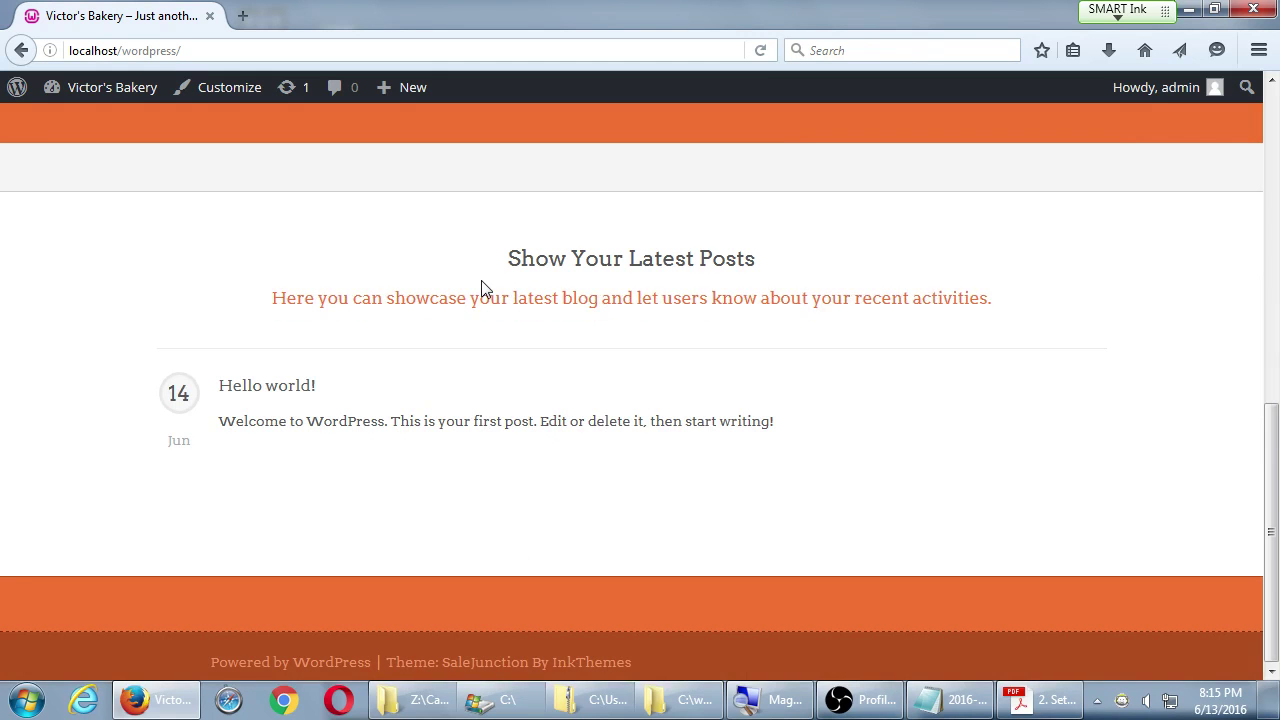
scroll(481, 288, "up", 7)
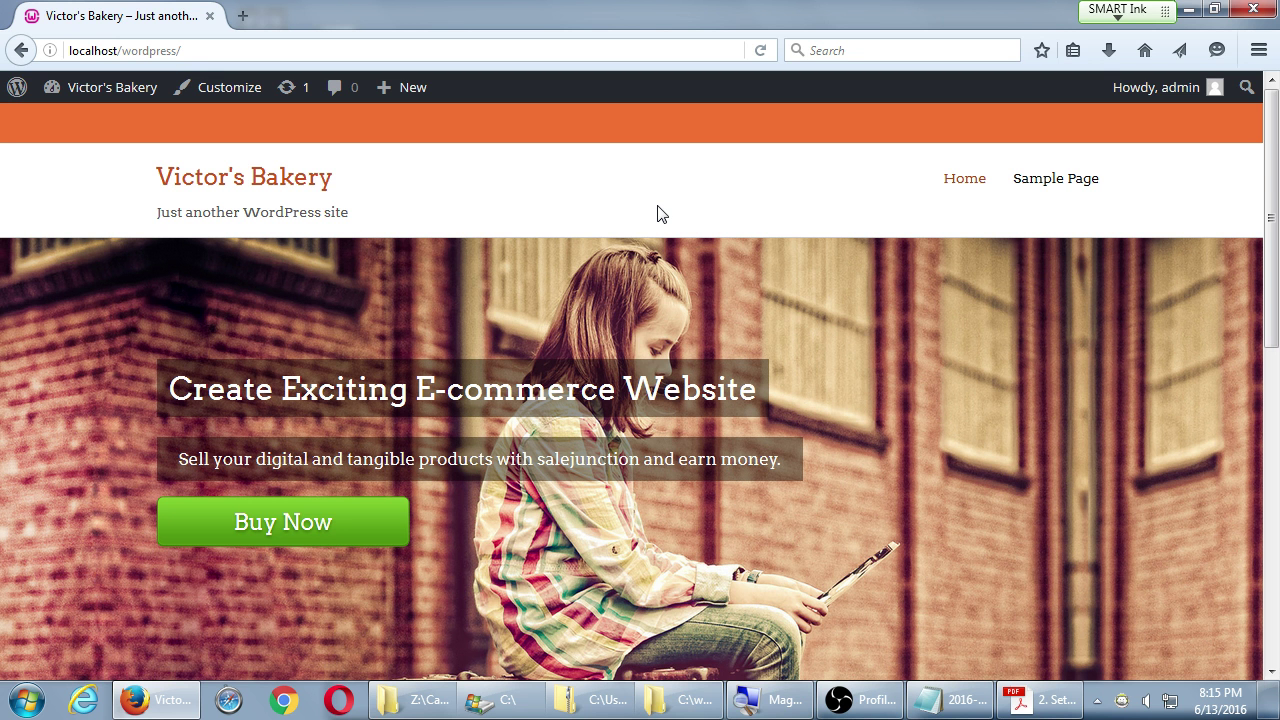
left_click_drag(281, 390, 515, 392)
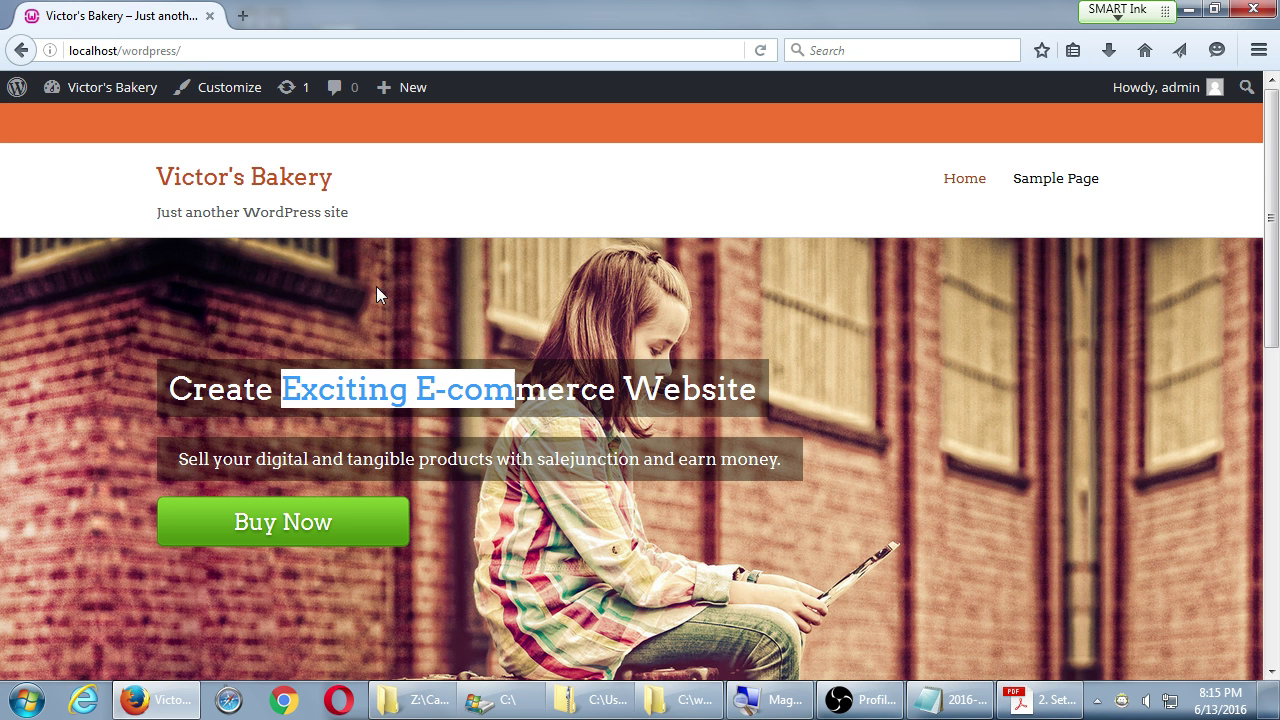
left_click_drag(233, 187, 466, 200)
scroll(700, 288, "down", 10)
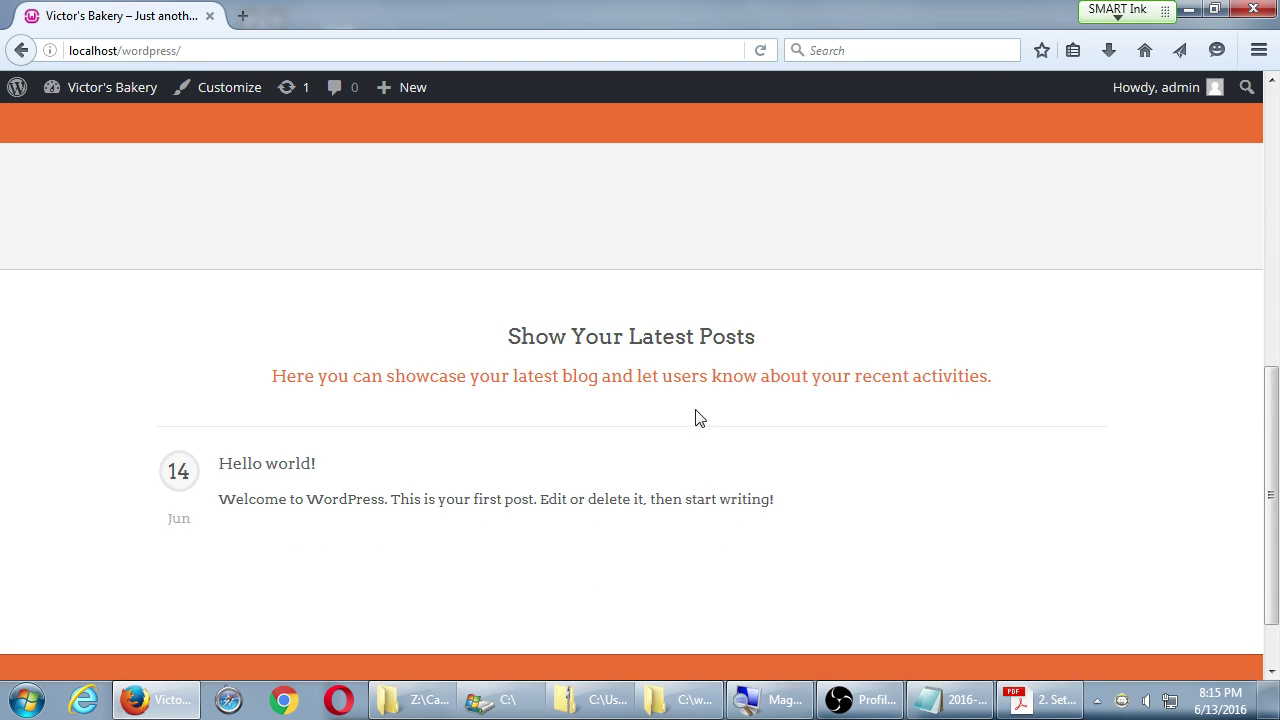
scroll(694, 417, "down", 2)
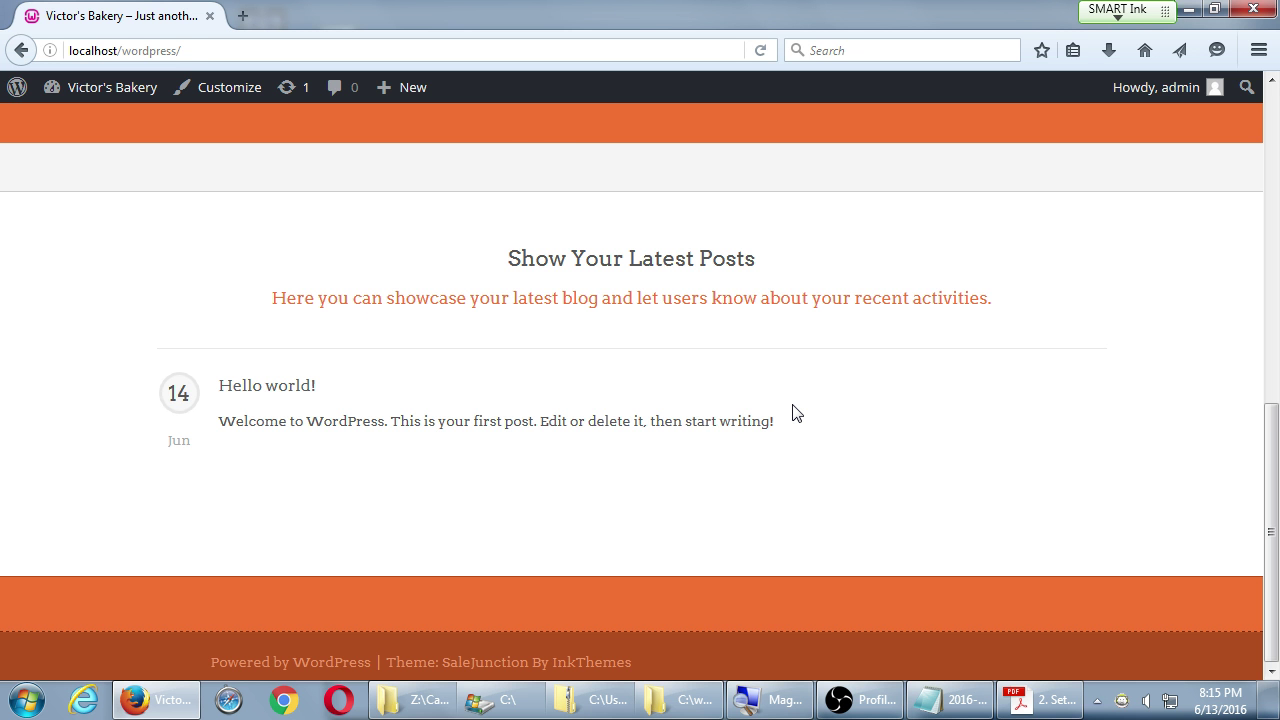
scroll(811, 385, "up", 15)
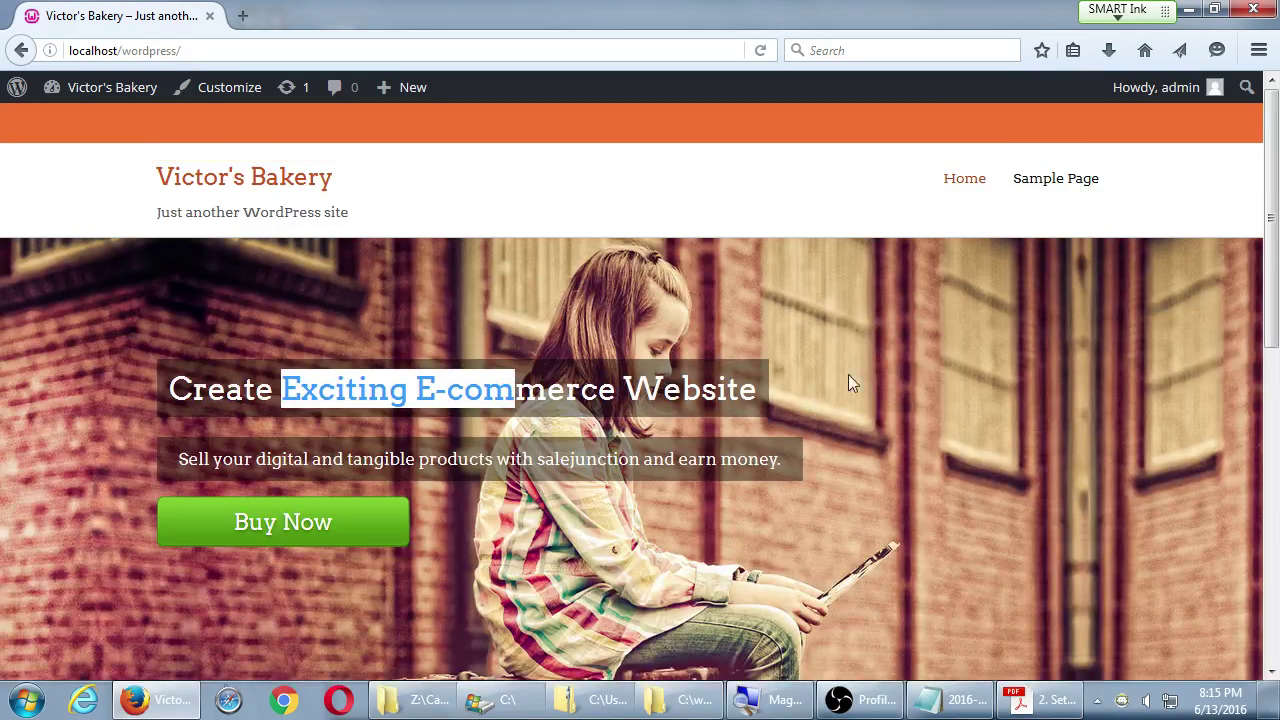
- Open the Sample Page from the site menu and scroll through it
left_click(1052, 180)
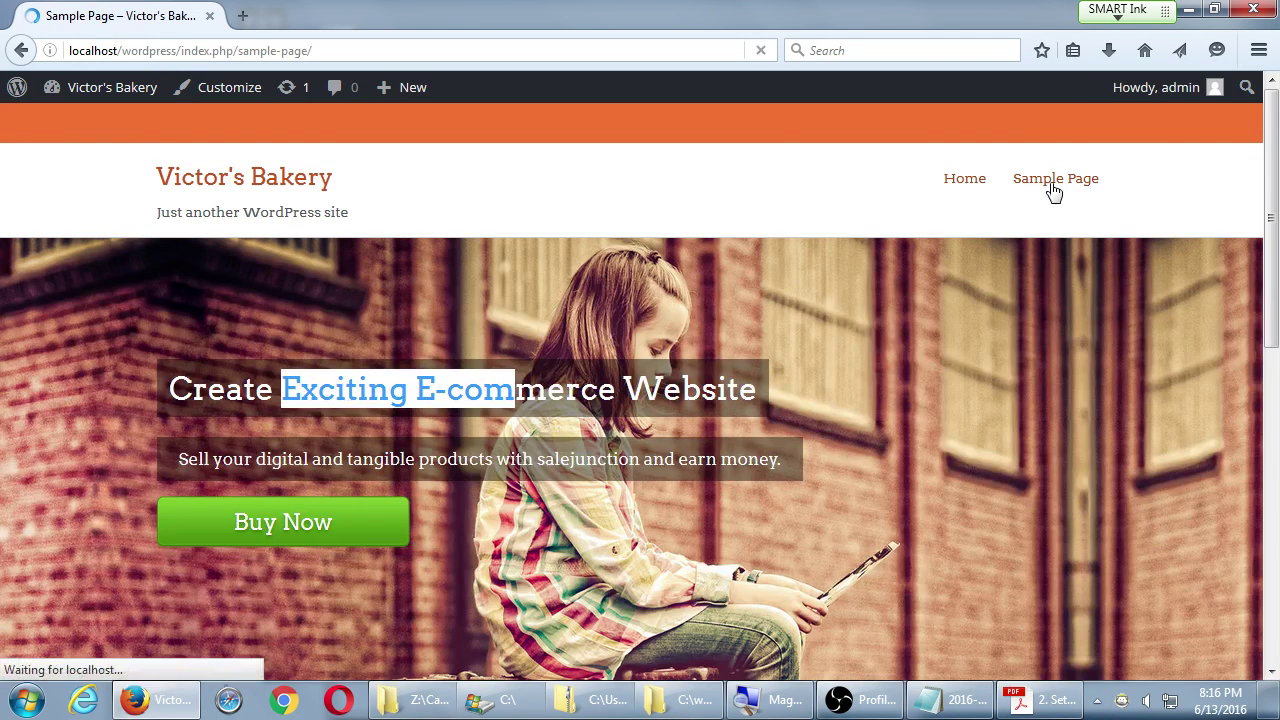
scroll(425, 393, "down", 2)
scroll(437, 391, "down", 2)
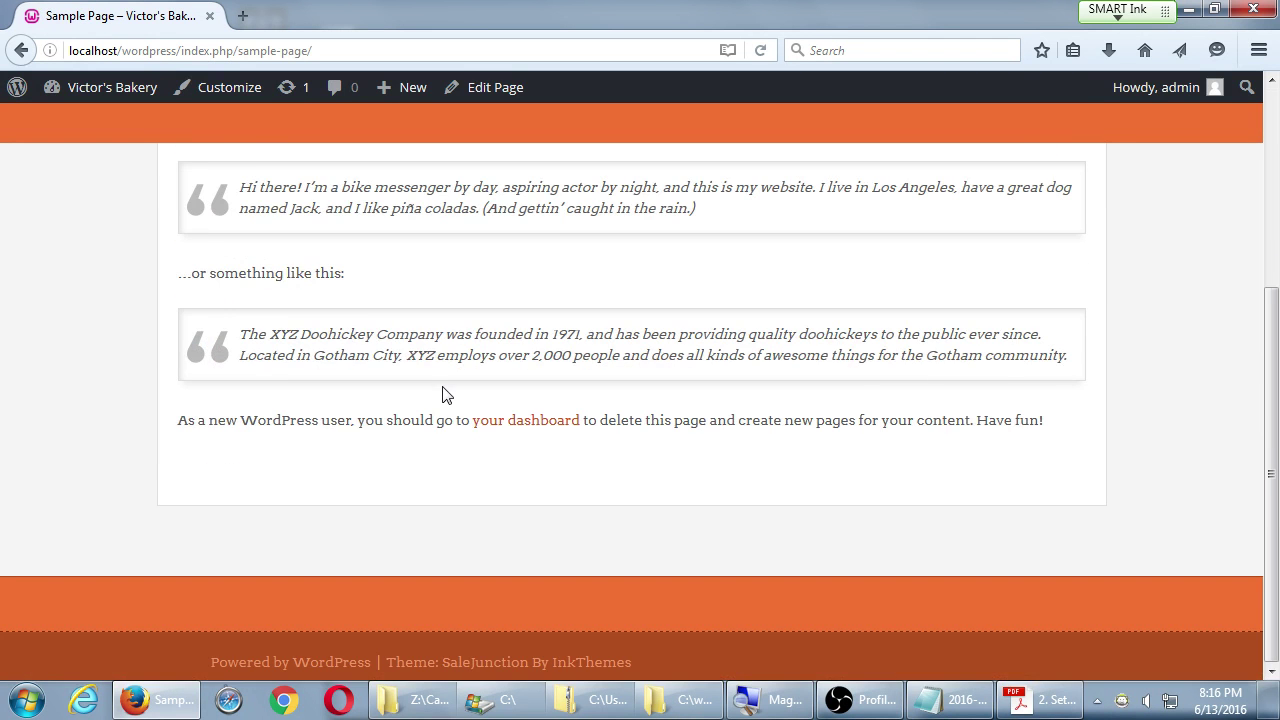
scroll(457, 400, "up", 3)
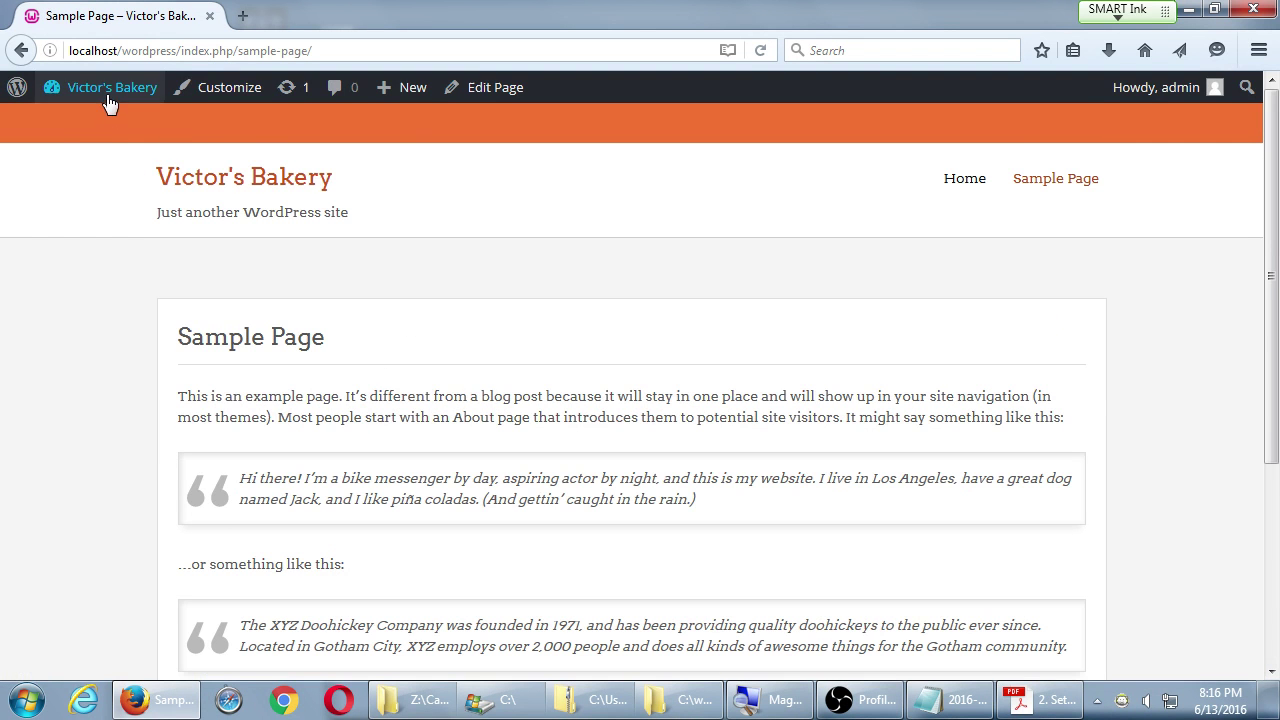
- From the Dashboard, browse the Popular themes grid on the Add Themes page
mouse_move(105, 95)
left_click(88, 125)
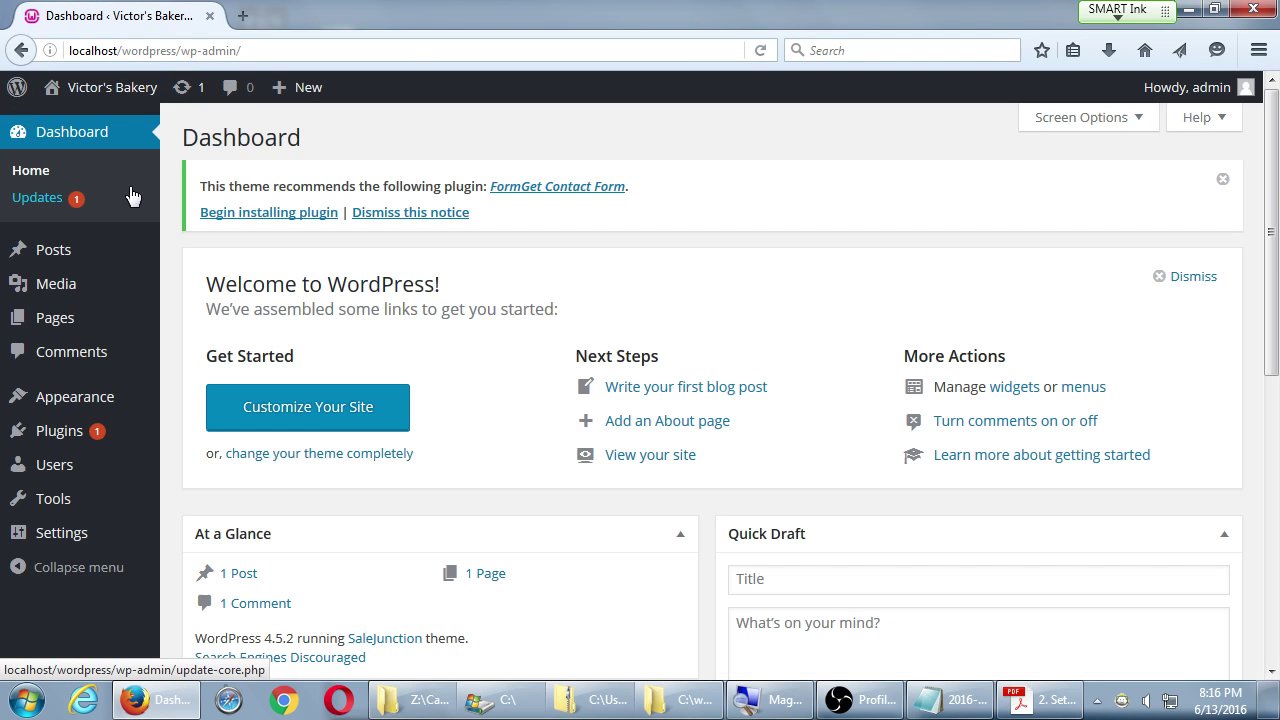
mouse_move(54, 416)
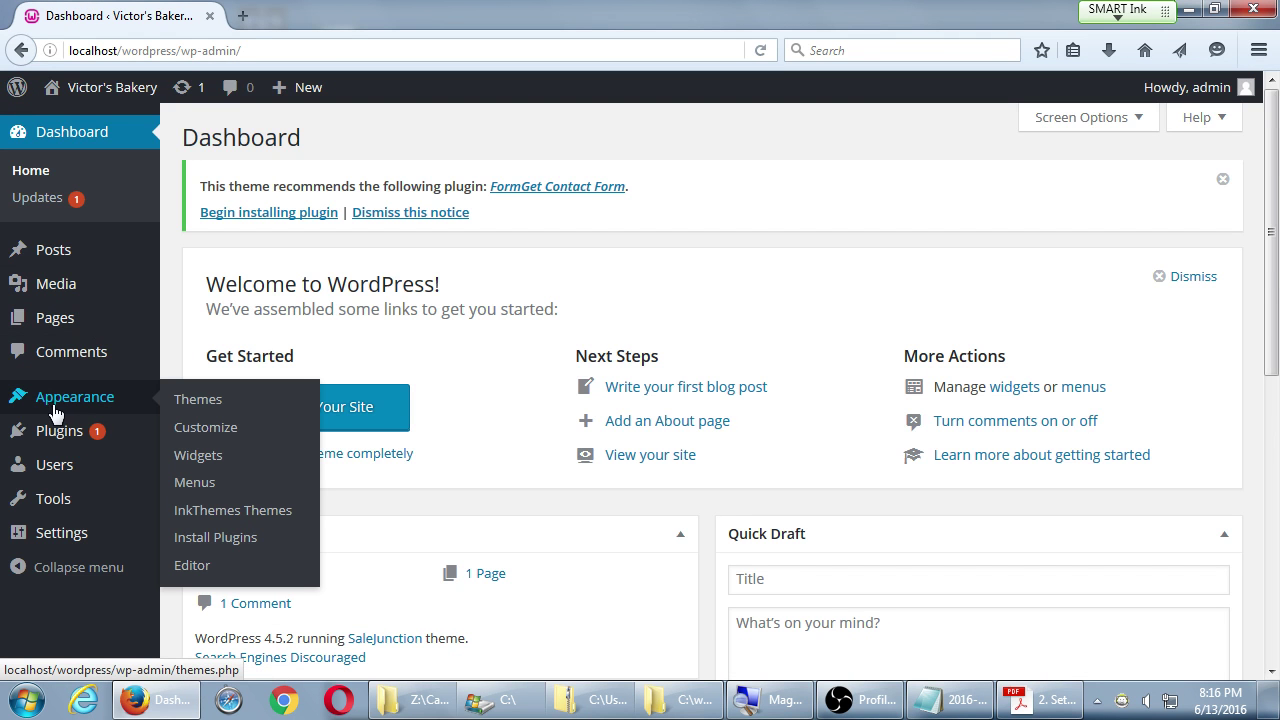
left_click(224, 403)
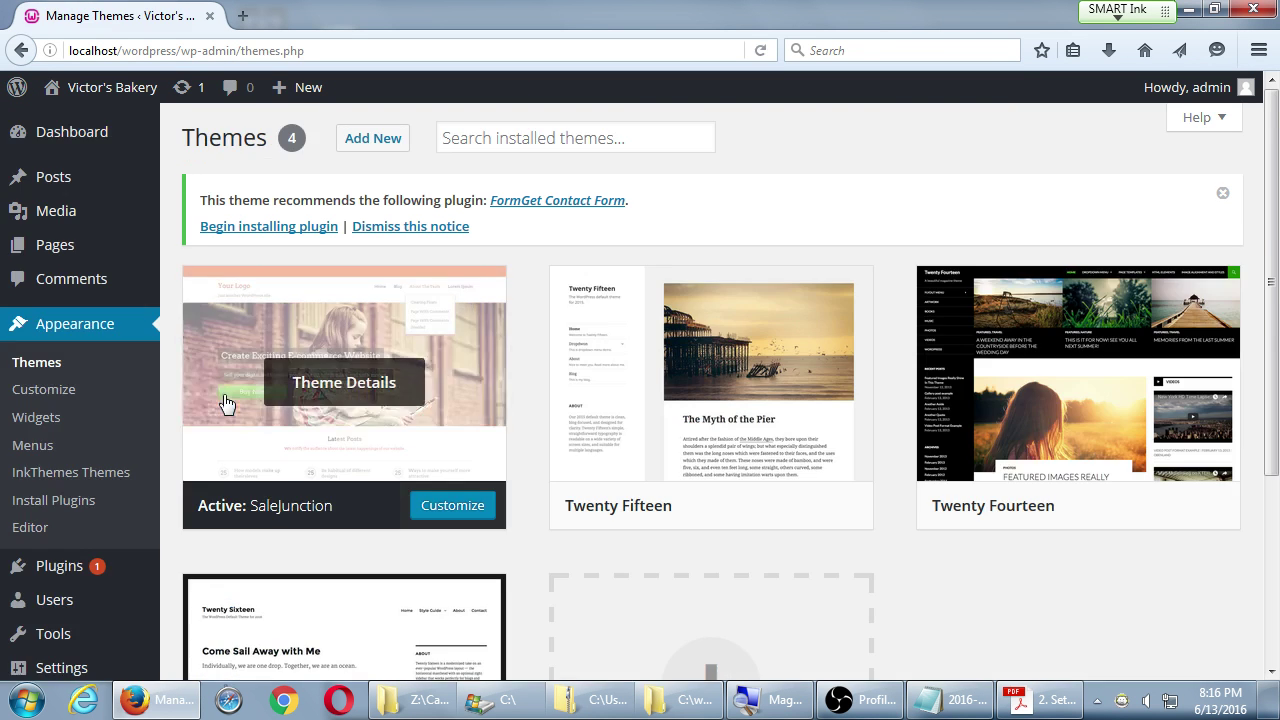
left_click(388, 147)
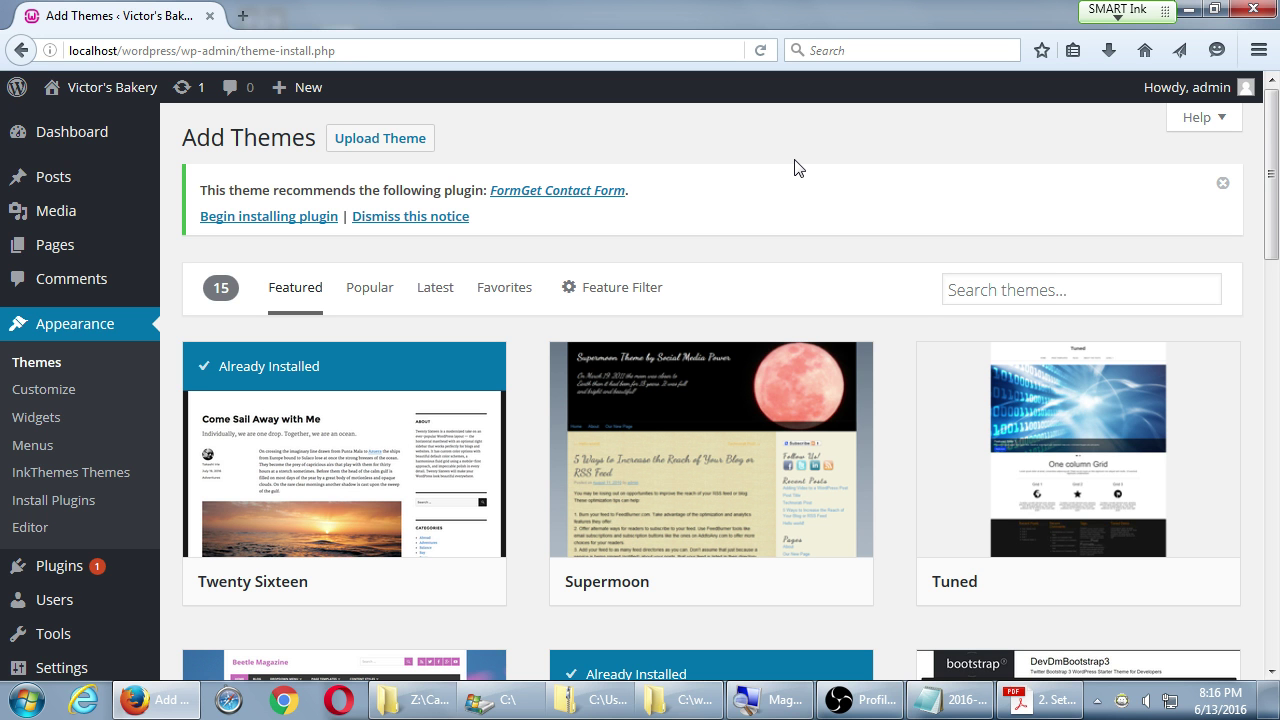
left_click(381, 289)
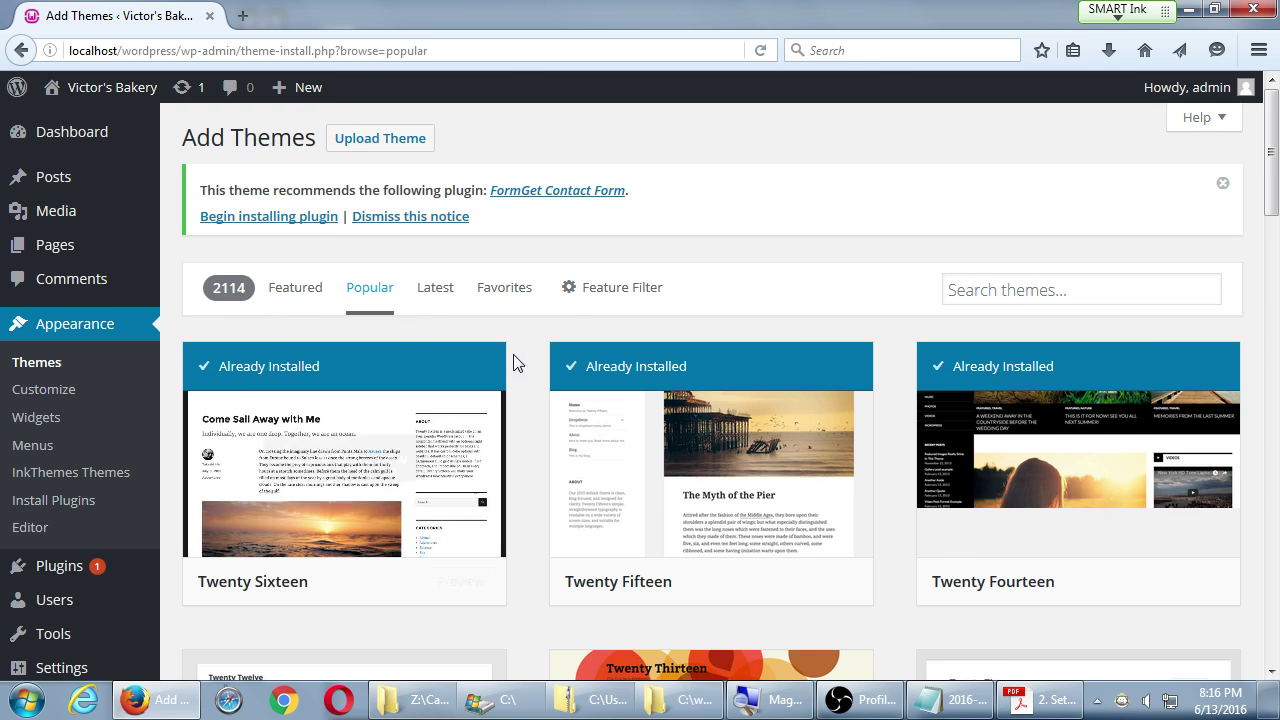
scroll(520, 363, "down", 10)
scroll(537, 362, "up", 3)
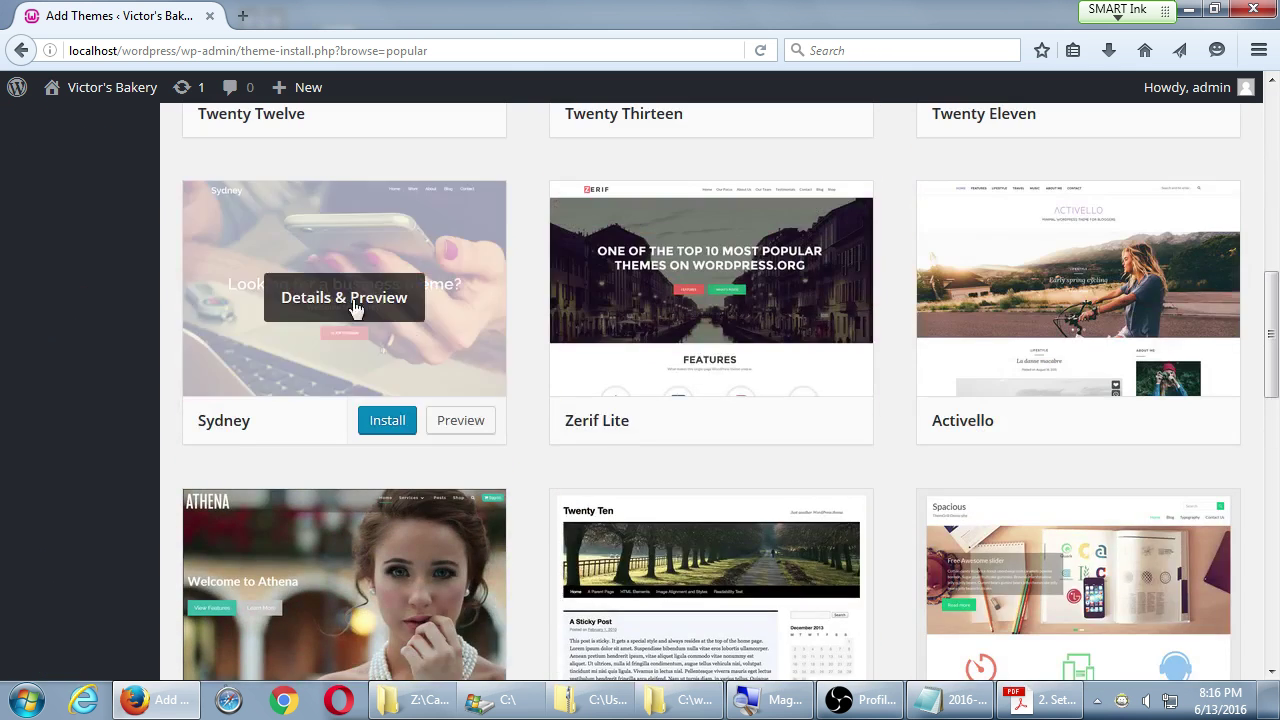
scroll(400, 365, "down", 3)
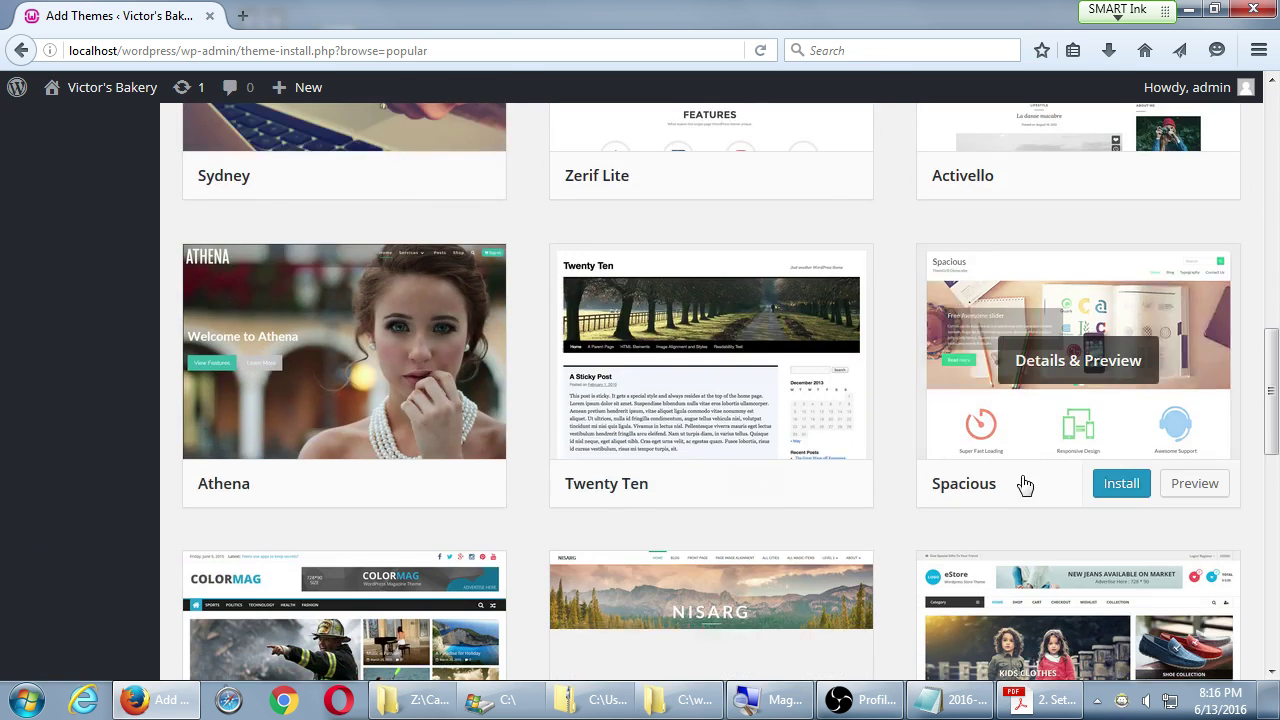
scroll(1000, 500, "down", 2)
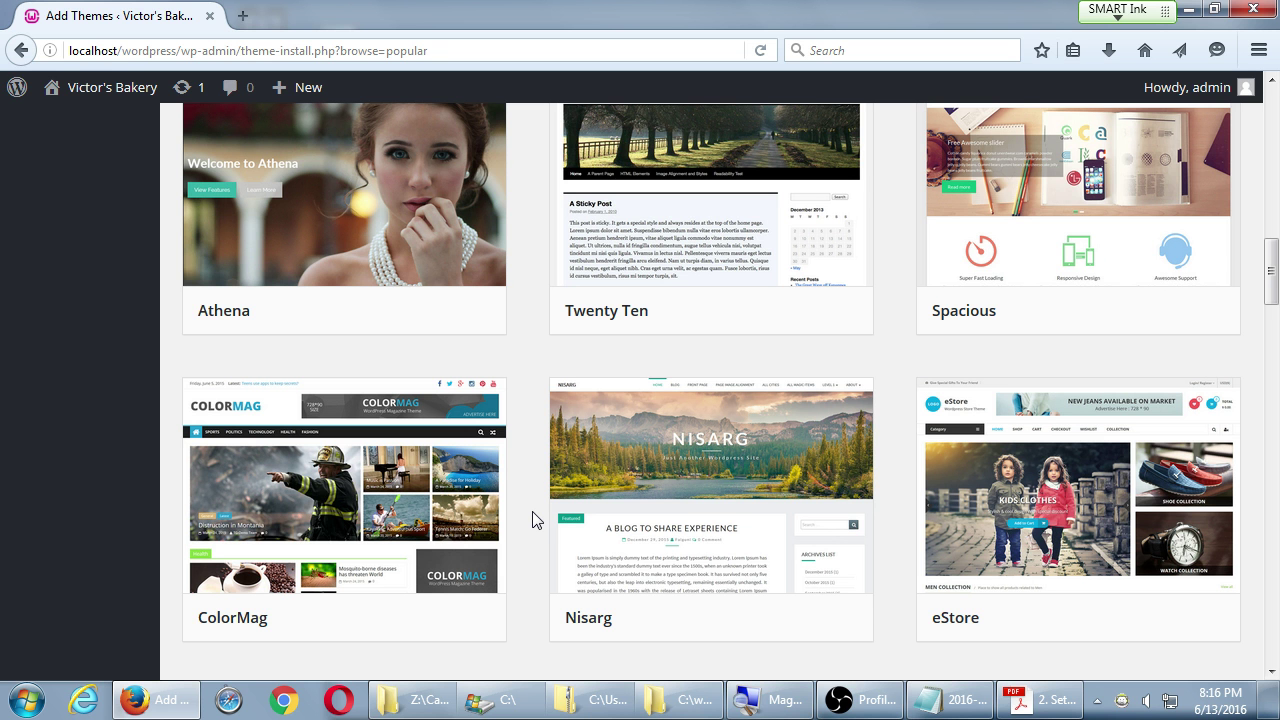
- Back in the Notepad notes, start a new indented line below the theme note
mouse_move(634, 509)
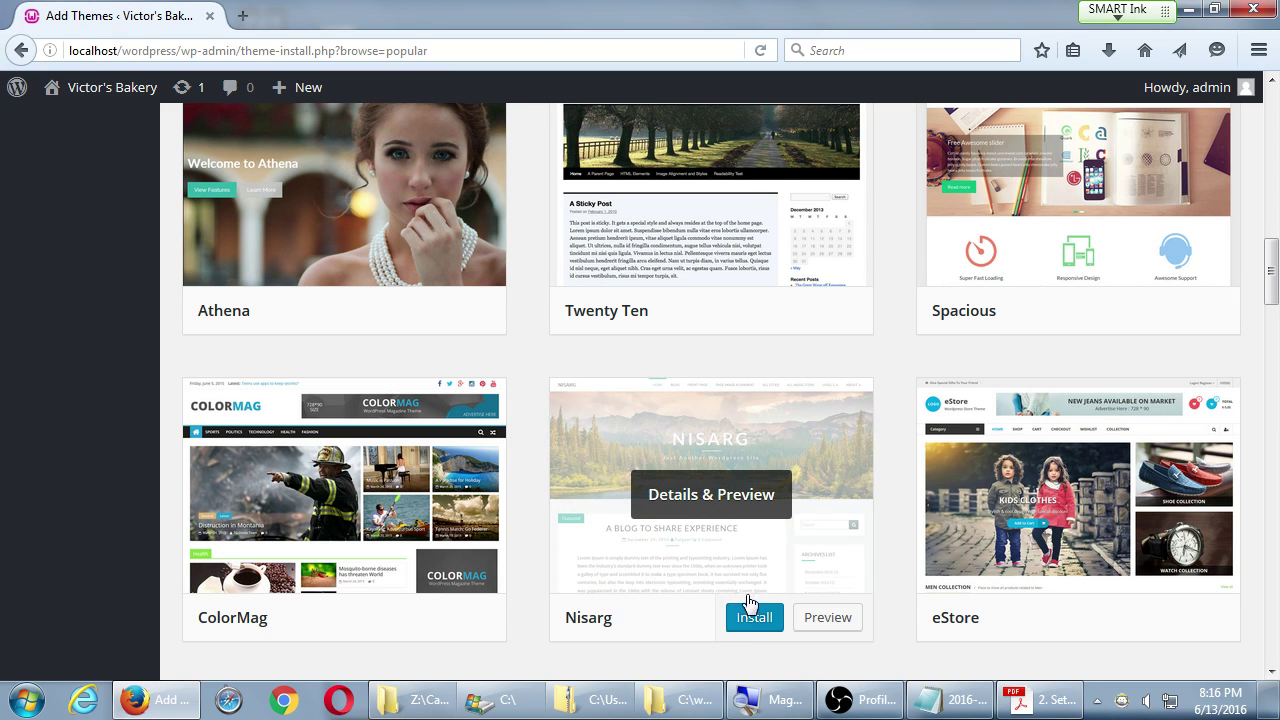
left_click(955, 700)
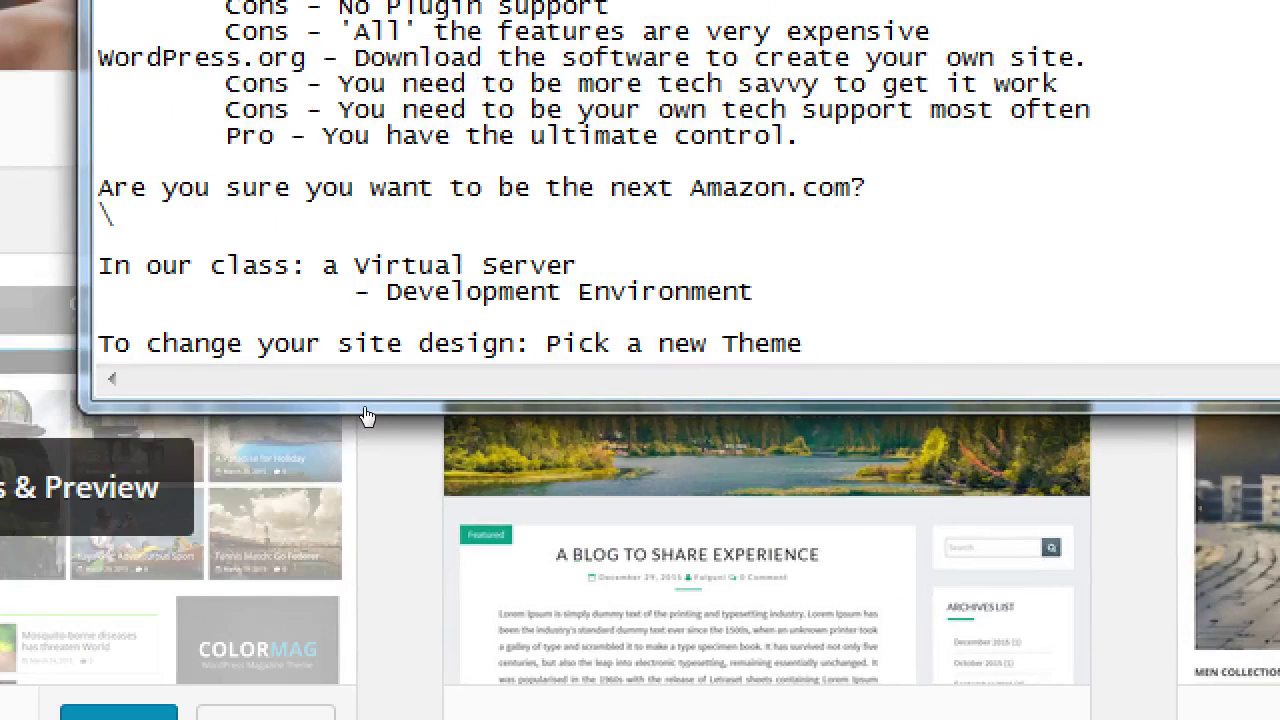
key("Return")
key("Tab")
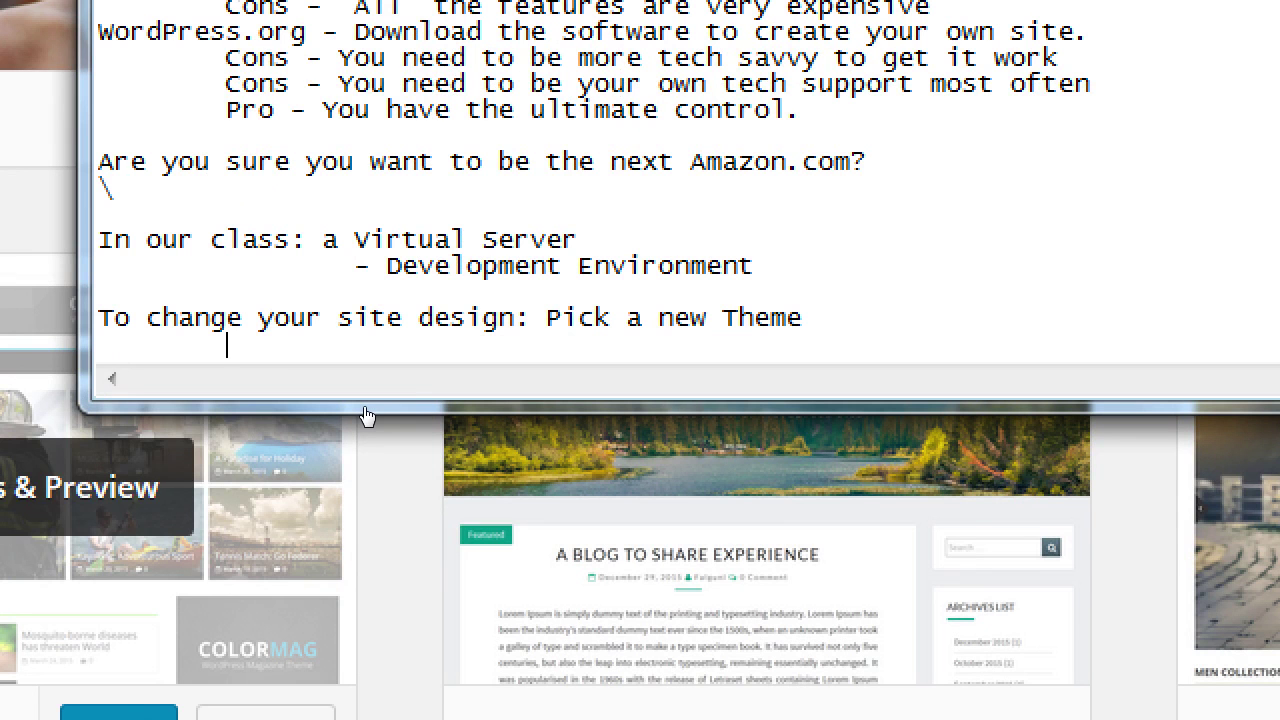
- Type indented 'Free Themes' and 'Premium Themes' lines, fixing the typo
type("Free Theems")
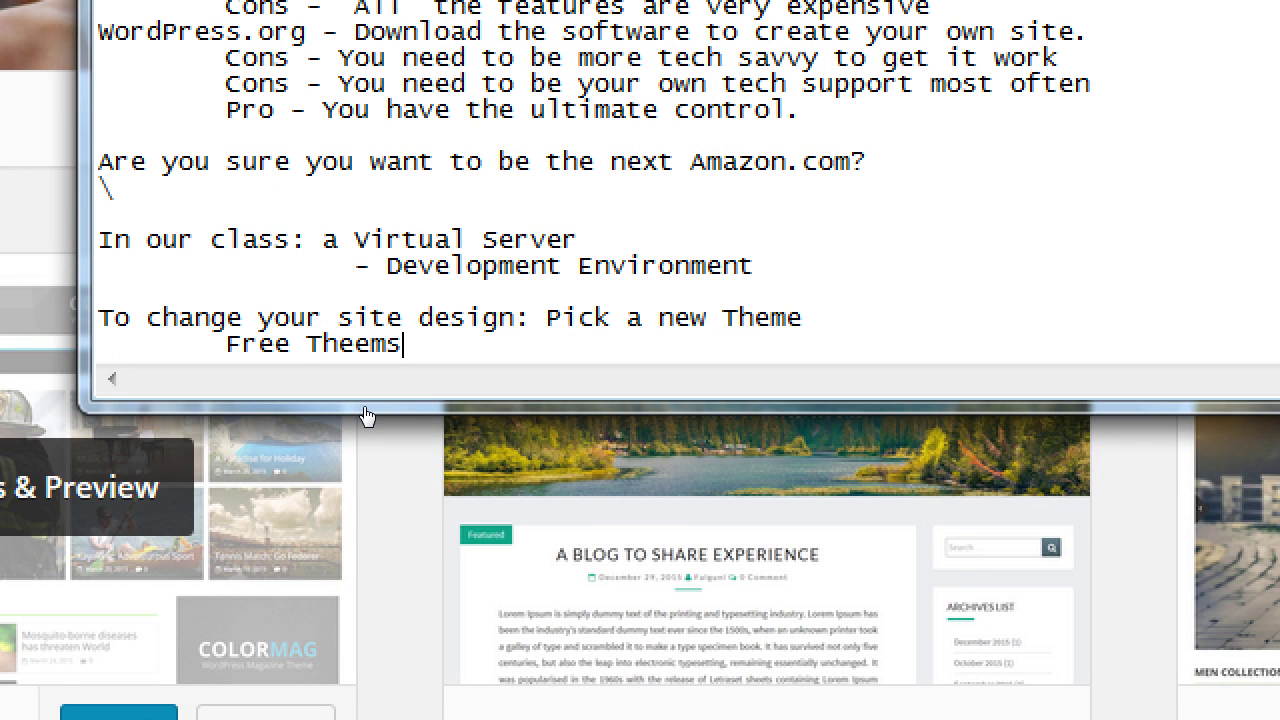
key("BackSpace")
key("BackSpace")
key("BackSpace")
type("mes")
key("Return")
key("Tab")
type("Pre")
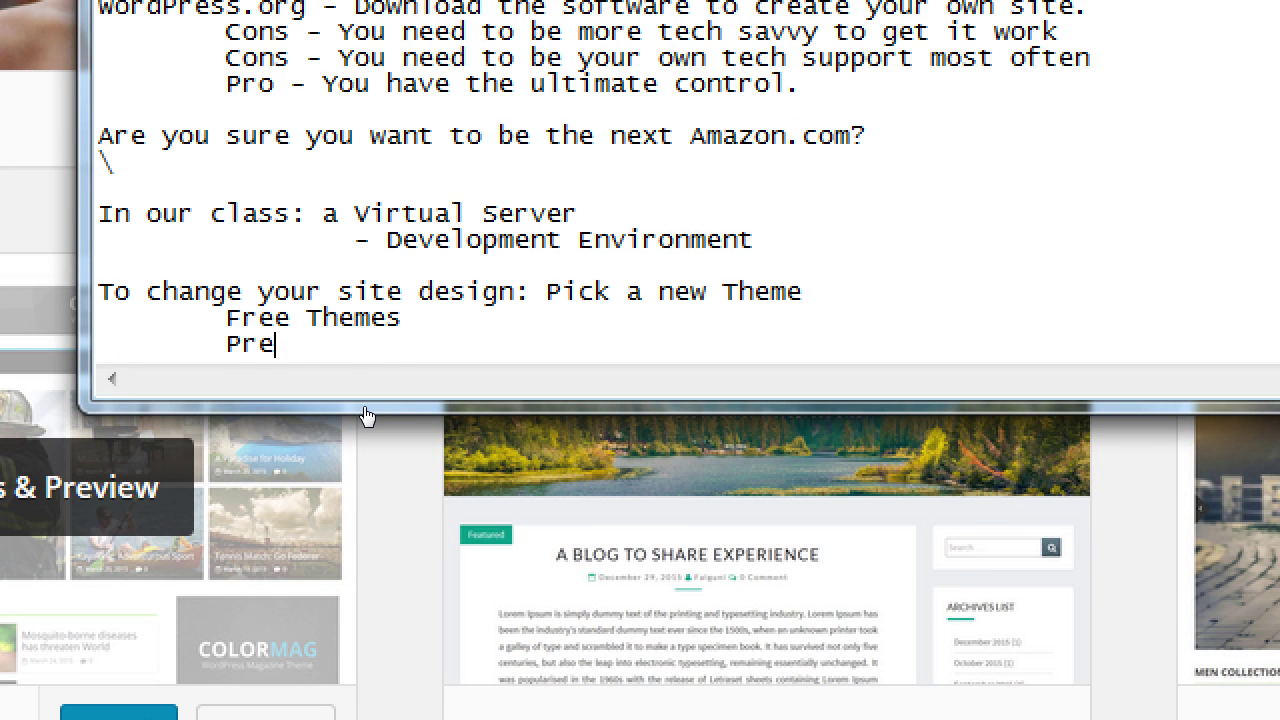
type("mium Th")
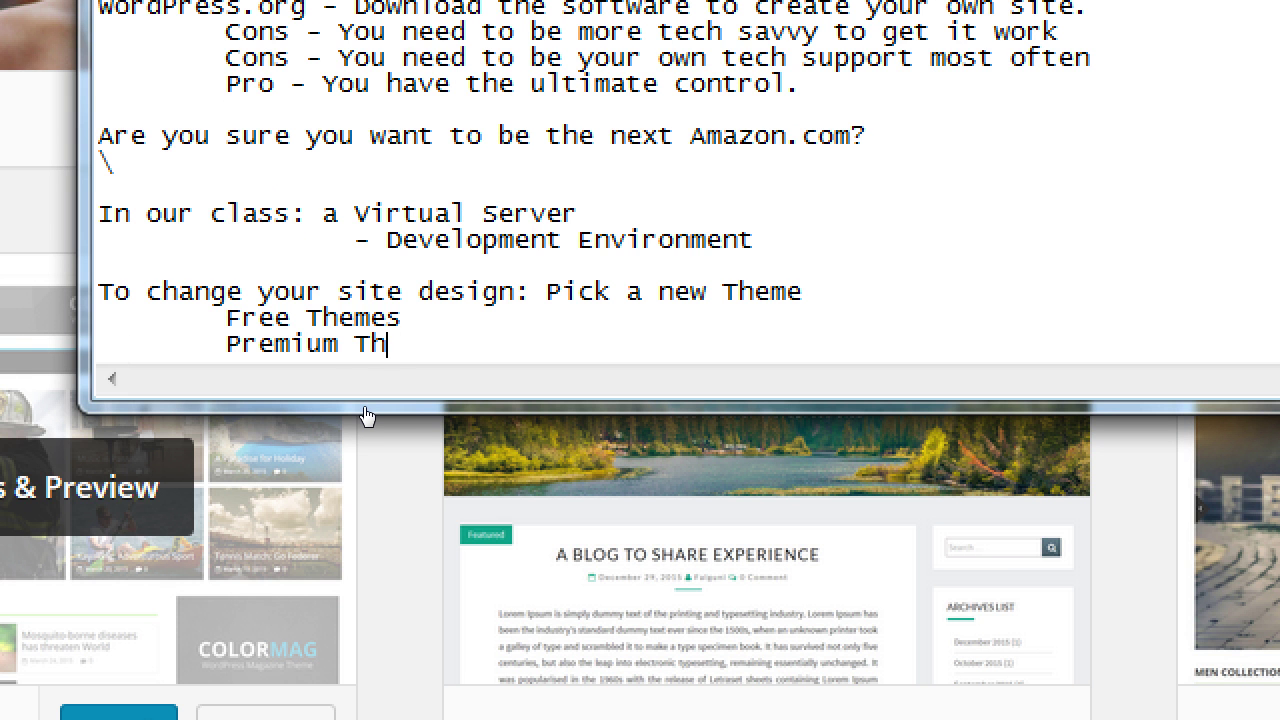
type("emes")
- Append '- 90% complete' to Free Themes and '- $5 - $85' to Premium Themes
key("Up")
key("Tab")
type("- 90% complete")
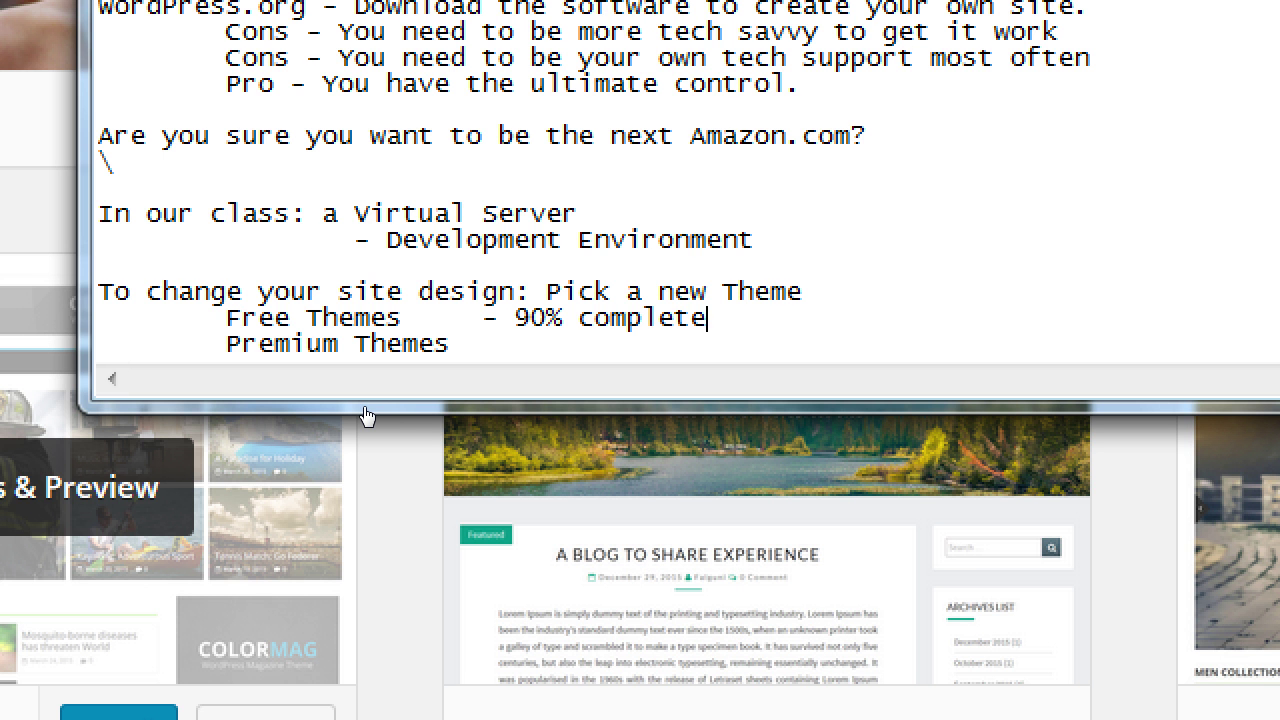
key("Down")
key("Tab")
type("$5 - $8")
key("BackSpace")
type("$85")
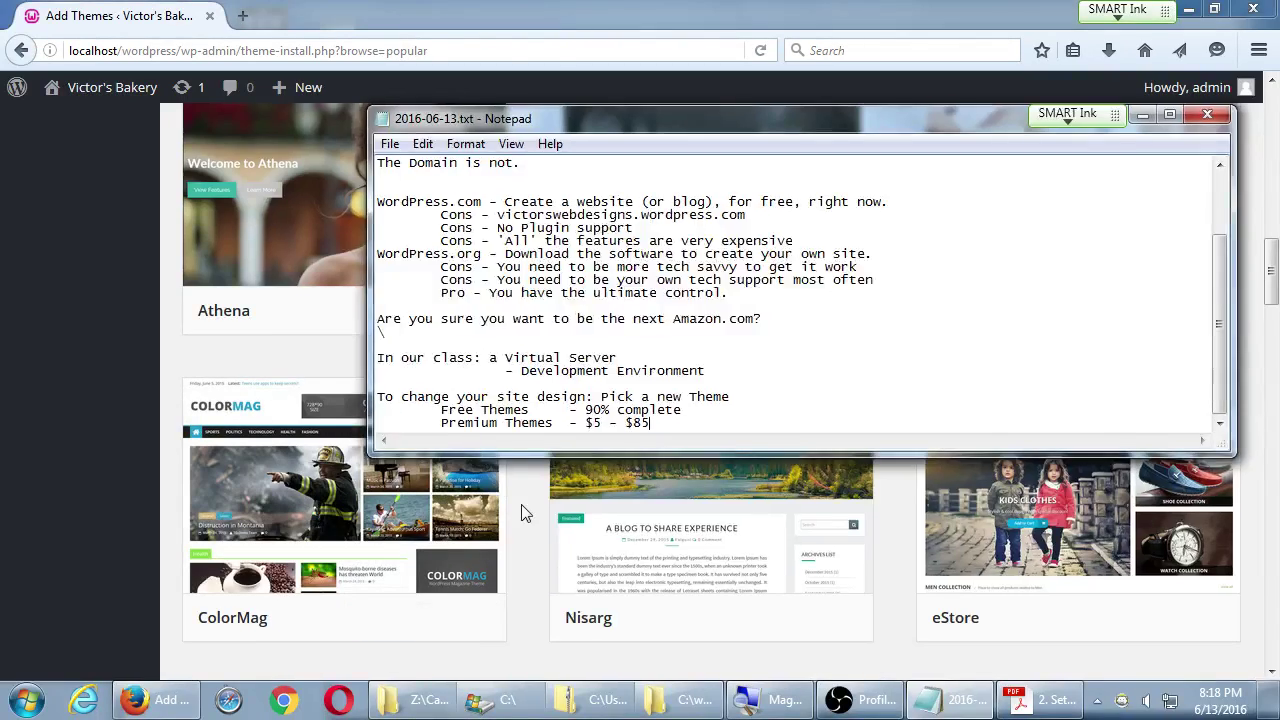
- Scroll through the popular themes grid on the Add Themes page
left_click(400, 504)
scroll(543, 487, "down", 3)
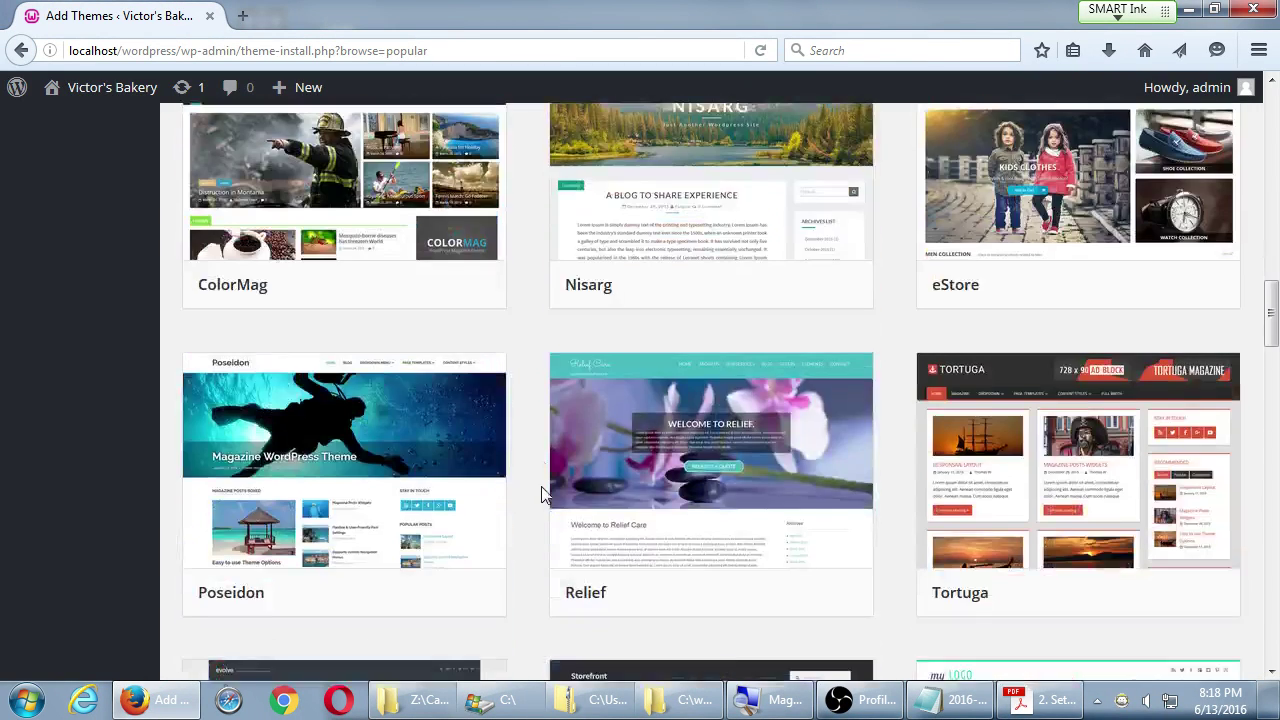
scroll(531, 513, "down", 3)
scroll(531, 513, "up", 10)
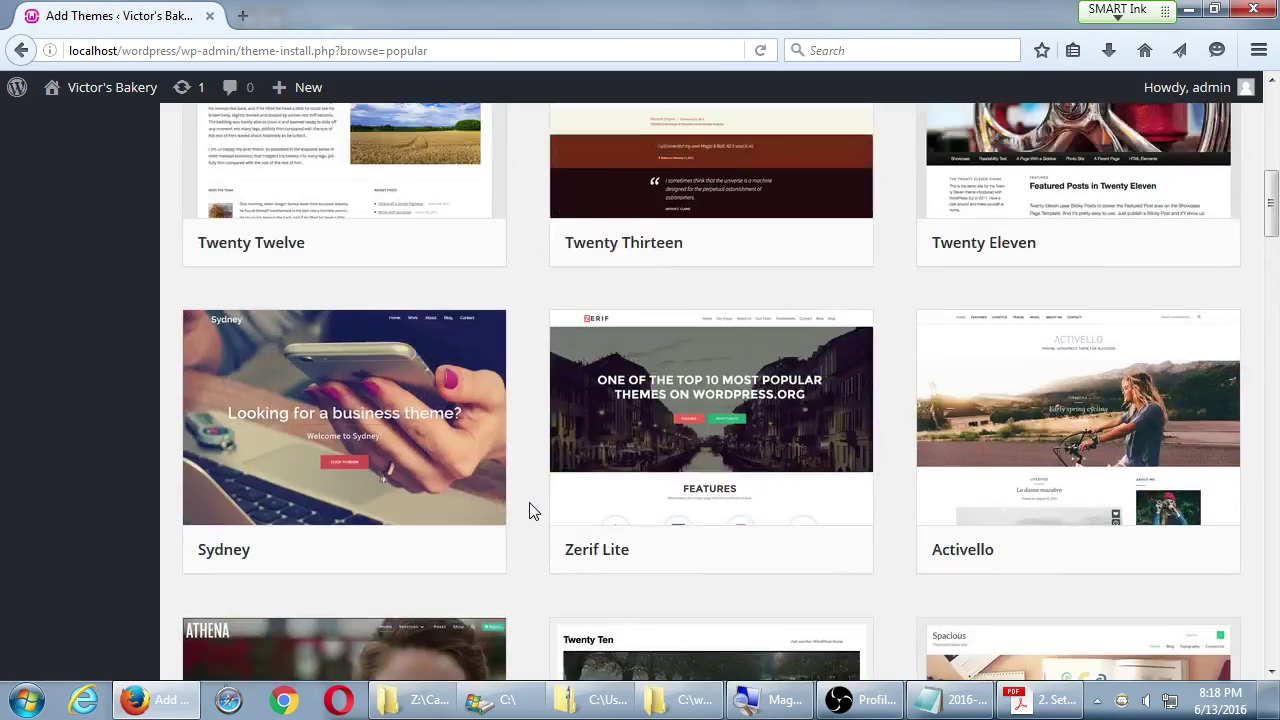
scroll(531, 513, "down", 3)
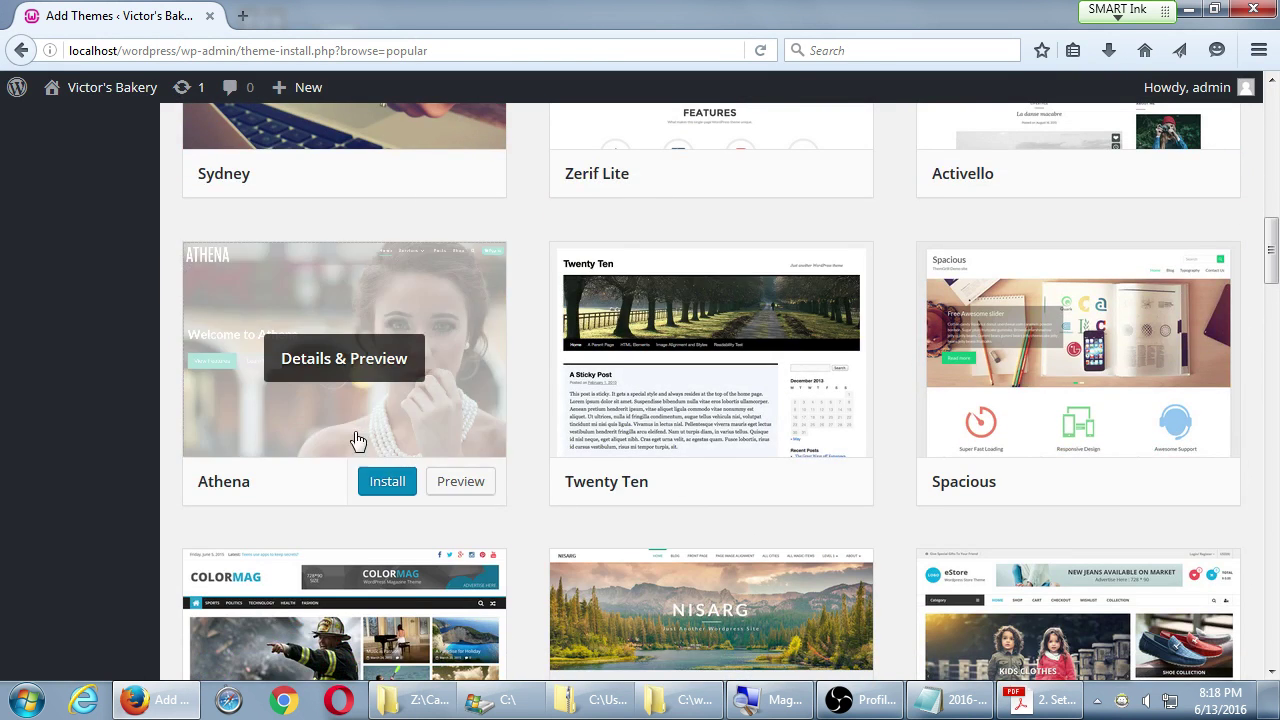
scroll(262, 355, "down", 1)
scroll(286, 363, "down", 8)
scroll(791, 346, "up", 2)
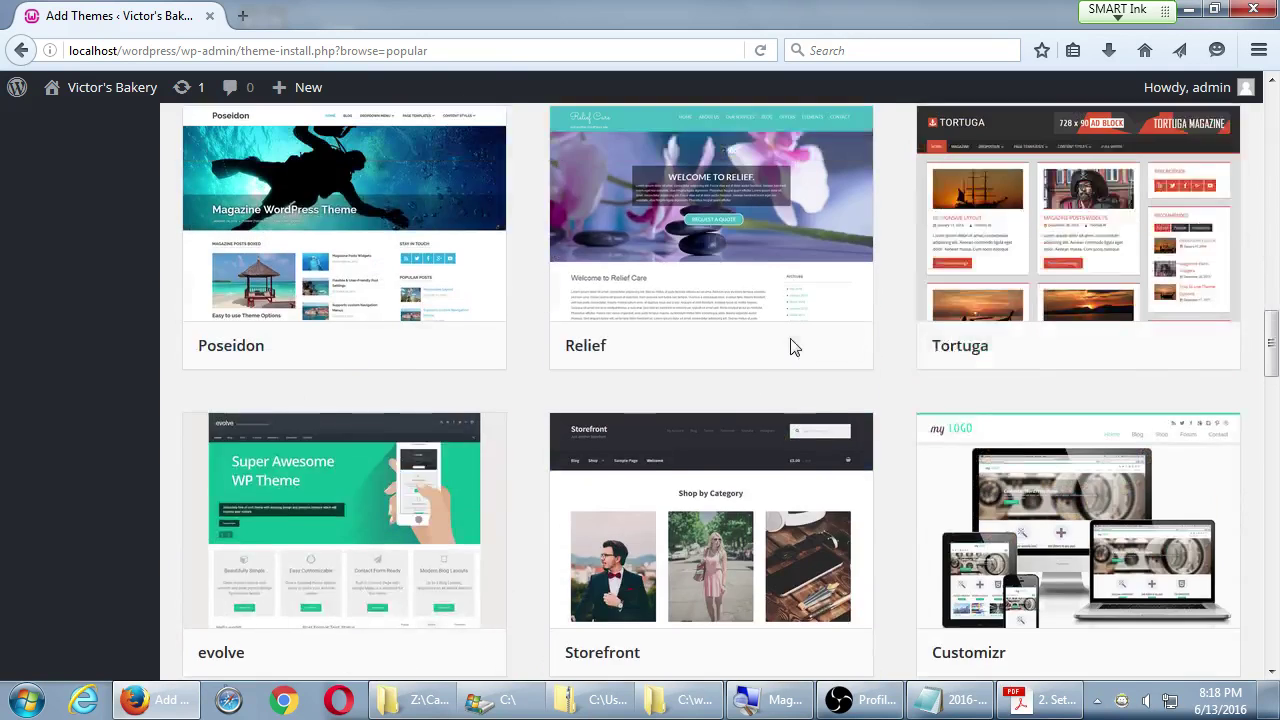
scroll(903, 494, "down", 2)
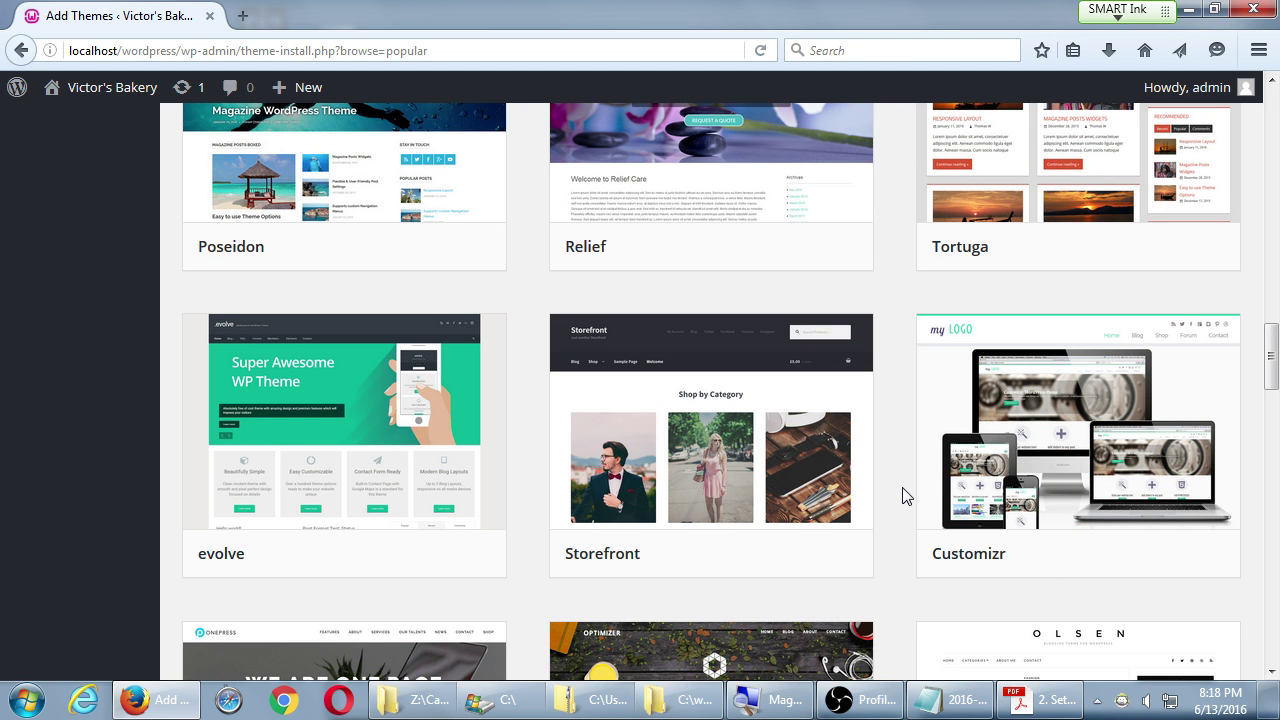
scroll(1014, 471, "down", 6)
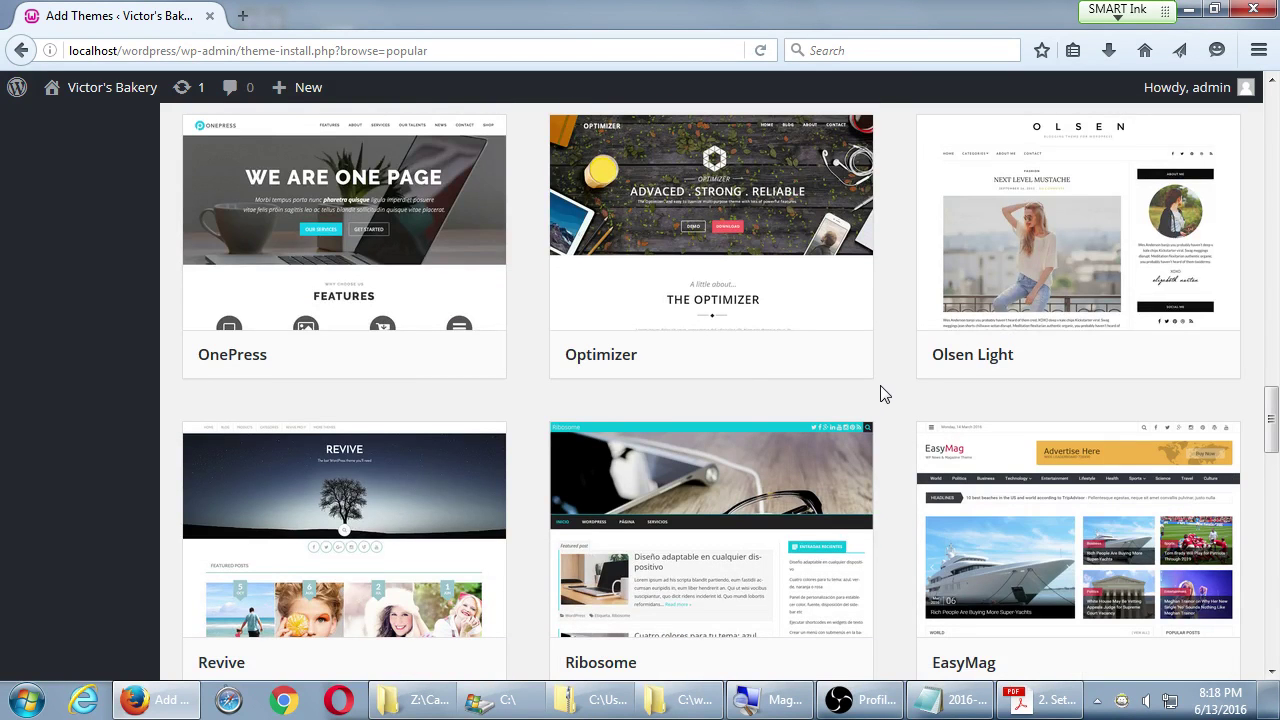
- Add a blank line after Premium Themes, then scroll on to Responsive, Virtue and ResponsiveBoat
left_click(958, 699)
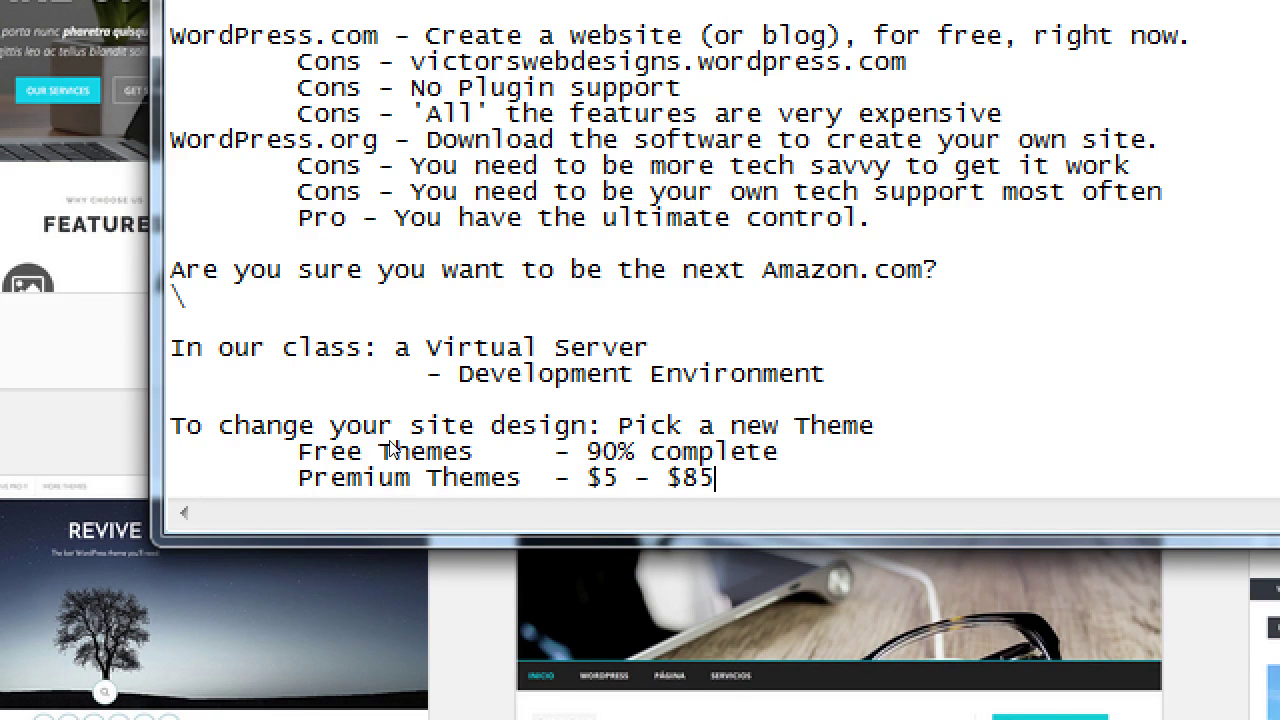
key("Return")
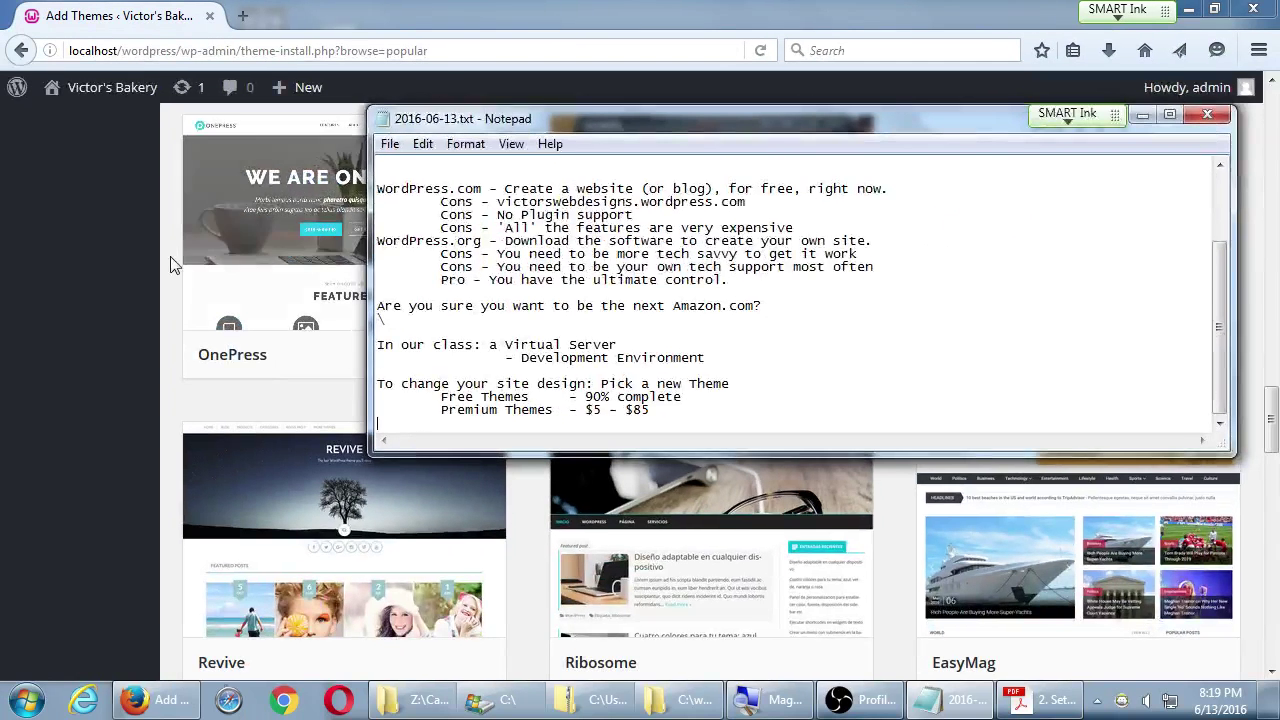
left_click(167, 255)
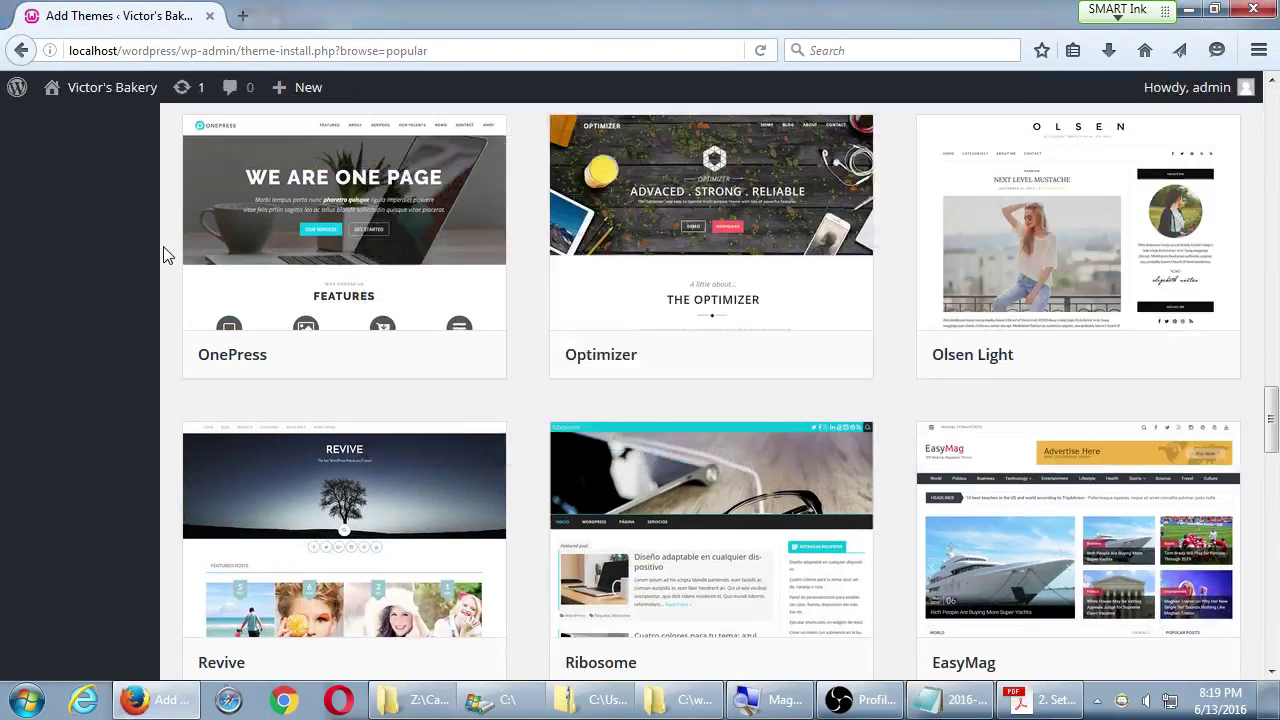
scroll(167, 255, "down", 7)
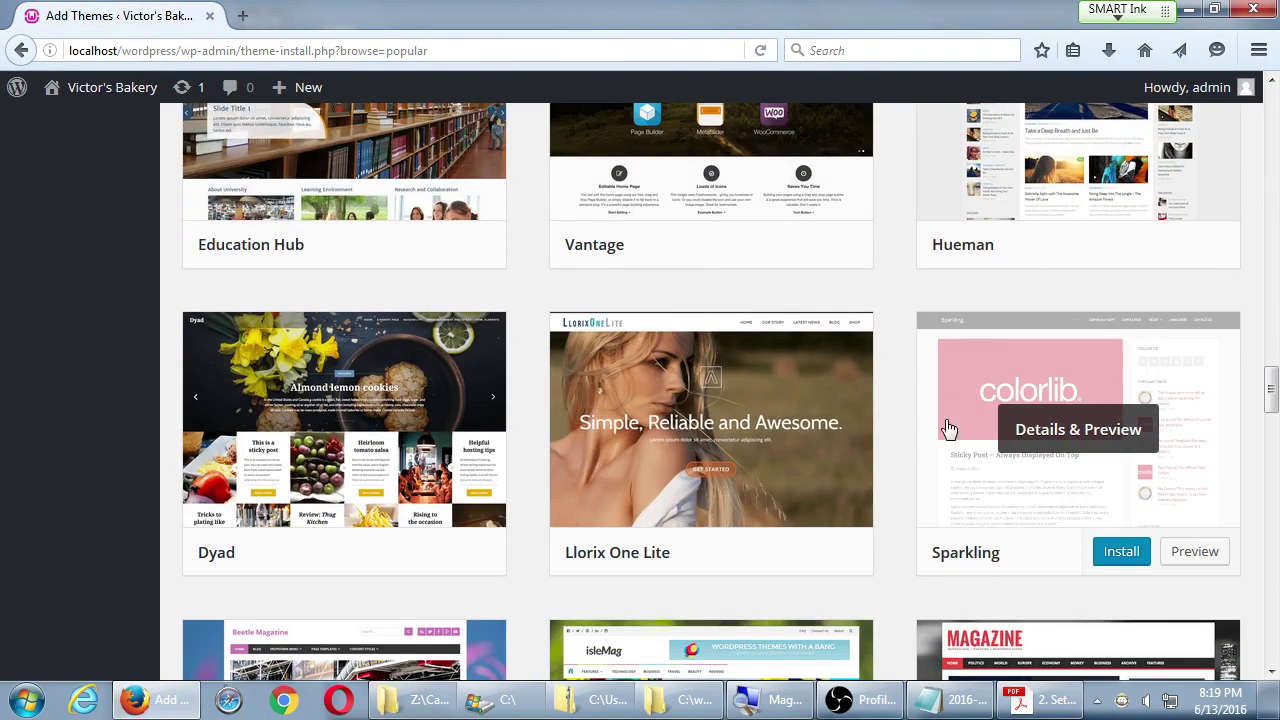
scroll(949, 429, "down", 6)
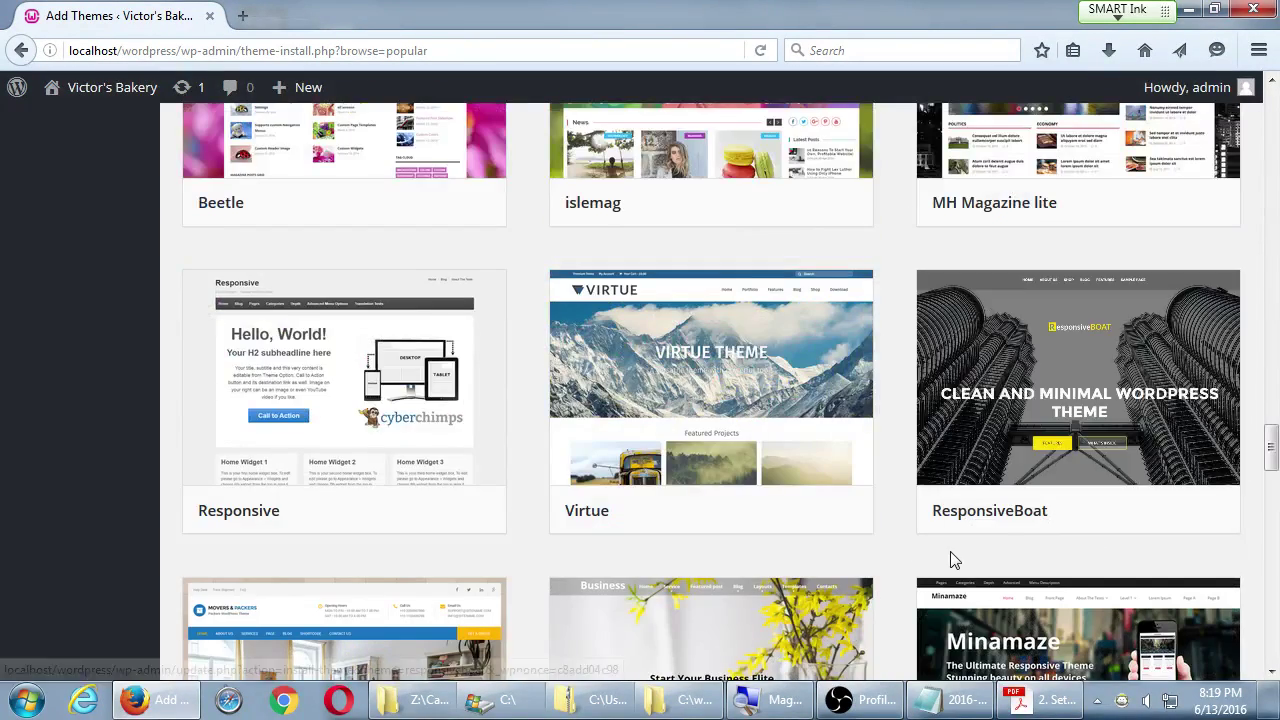
mouse_move(780, 497)
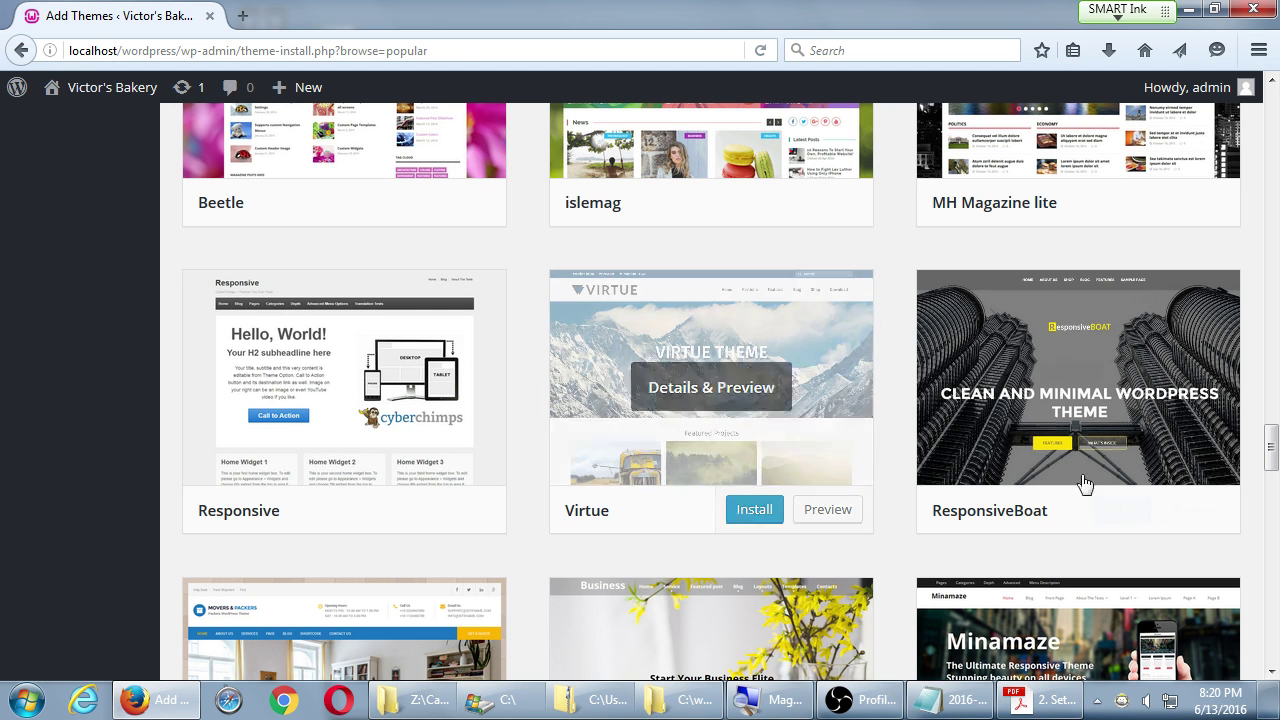
- Insert an indented 'Freemium - 75% complete - pay 20$ 100%' line after Free Themes
left_click(950, 699)
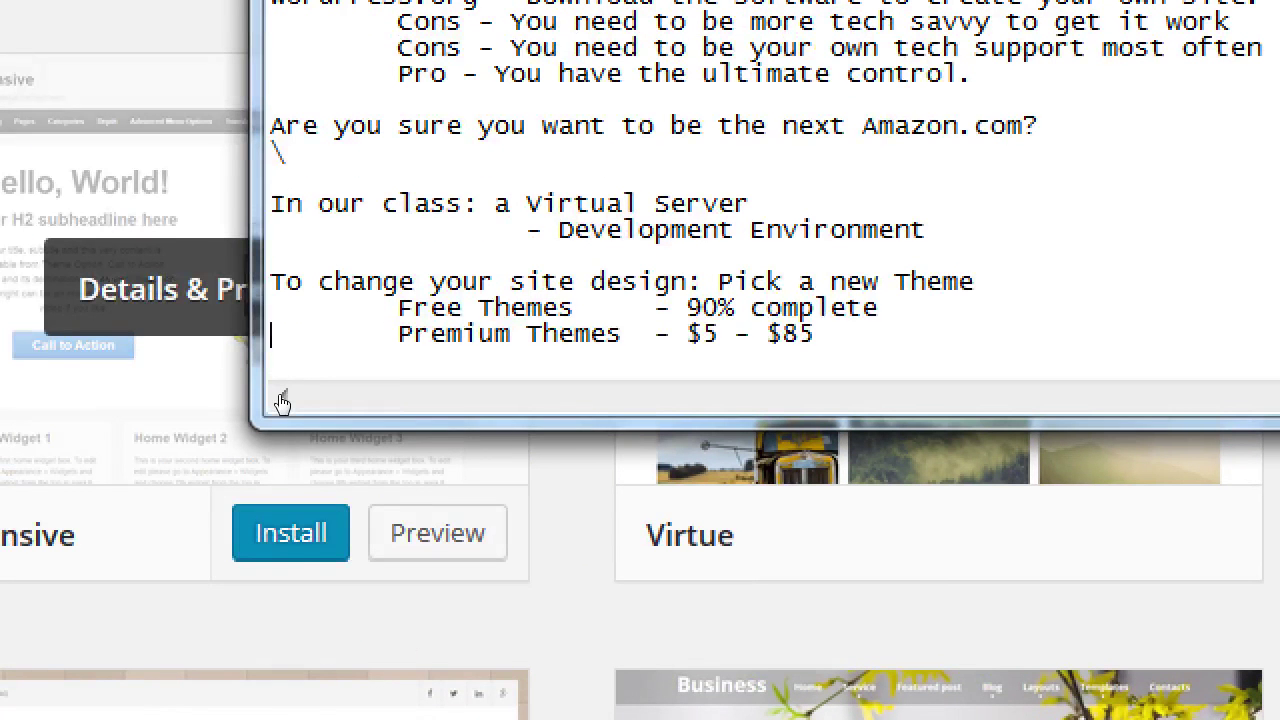
key("Left")
key("Return")
key("Tab")
type("Free")
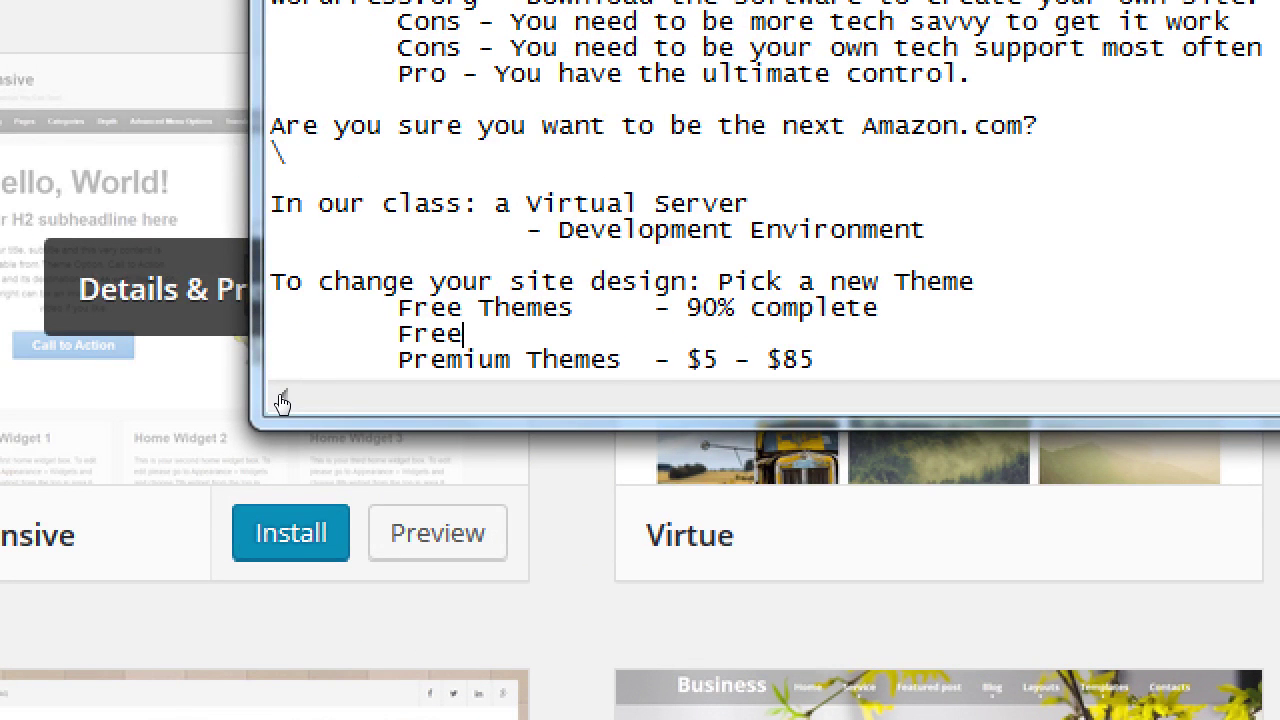
type("mimu")
key("BackSpace")
key("BackSpace")
type("um -")
key("BackSpace")
key("Tab")
type("- 75% c")
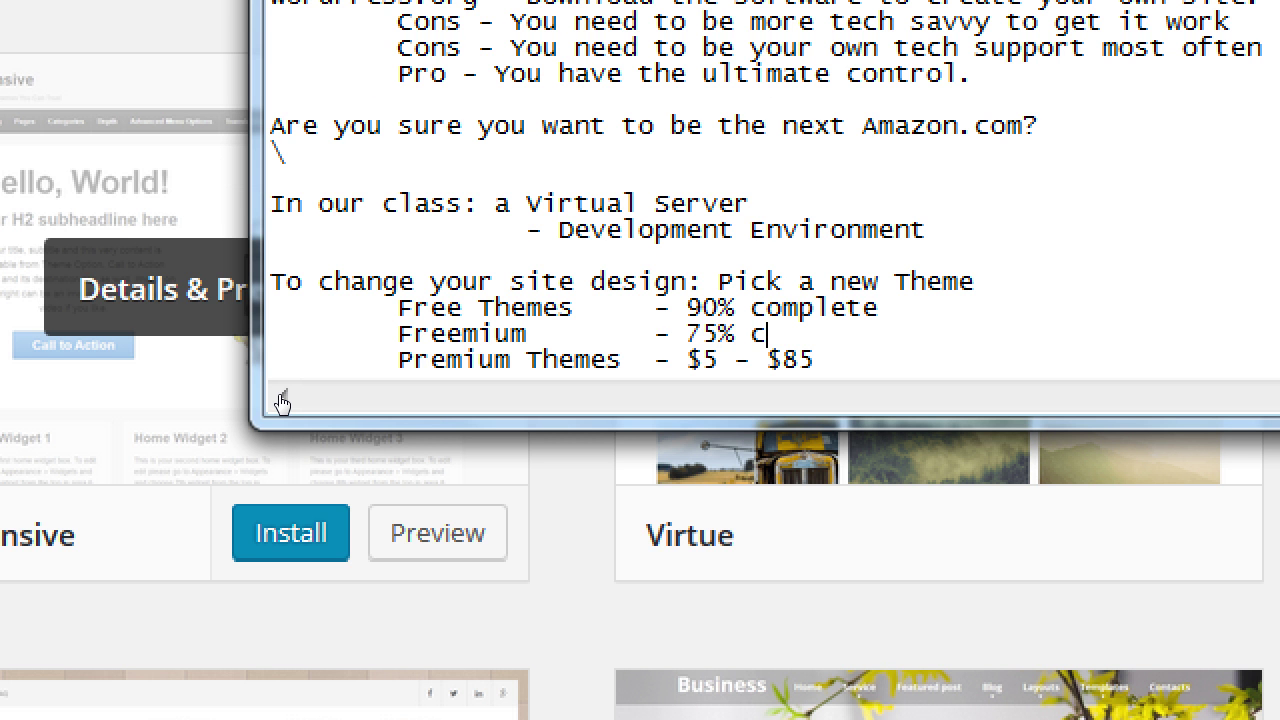
type("omplete - ")
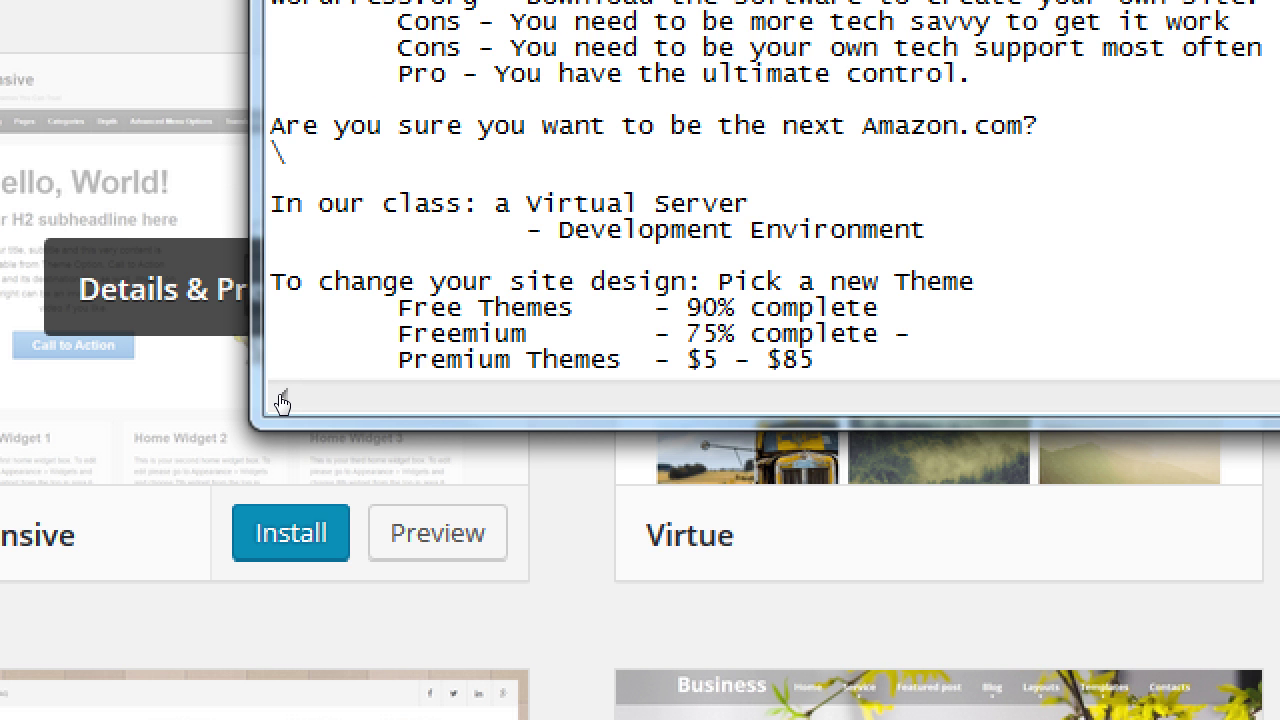
type("pay 20$")
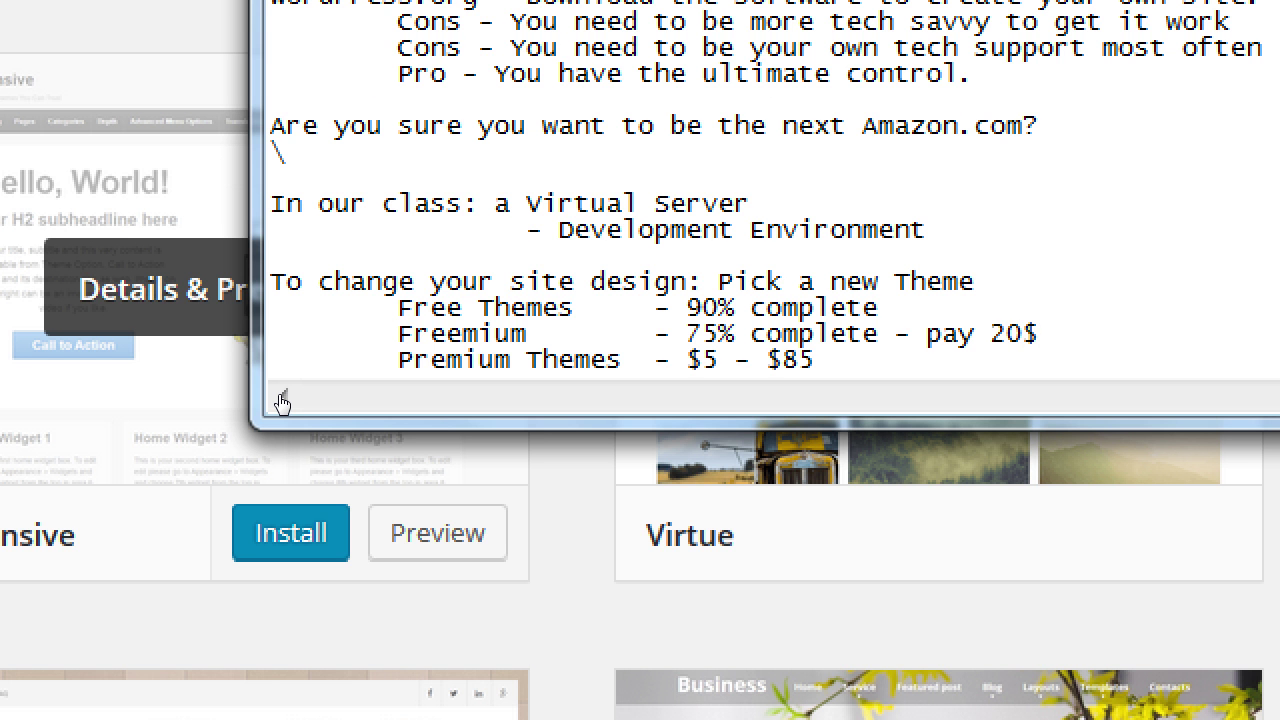
type(" 100%")
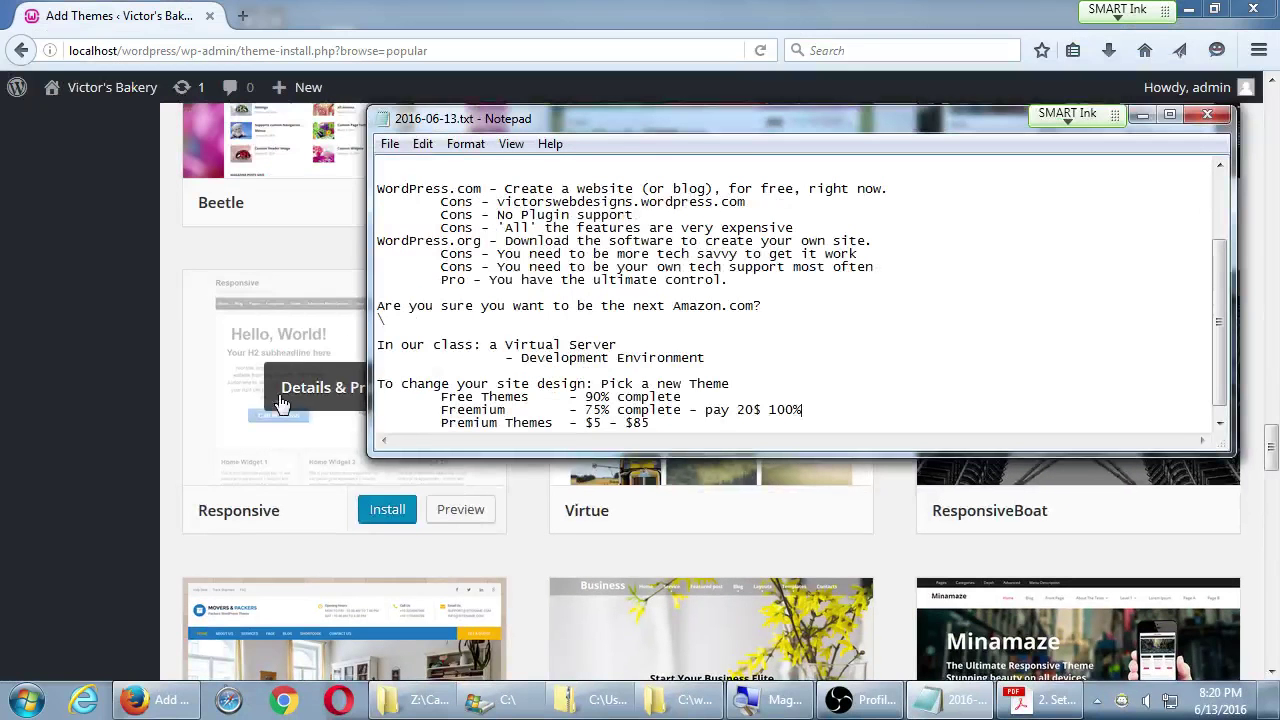
- Open the Responsive theme's details preview, look through it, and close it
left_click(167, 430)
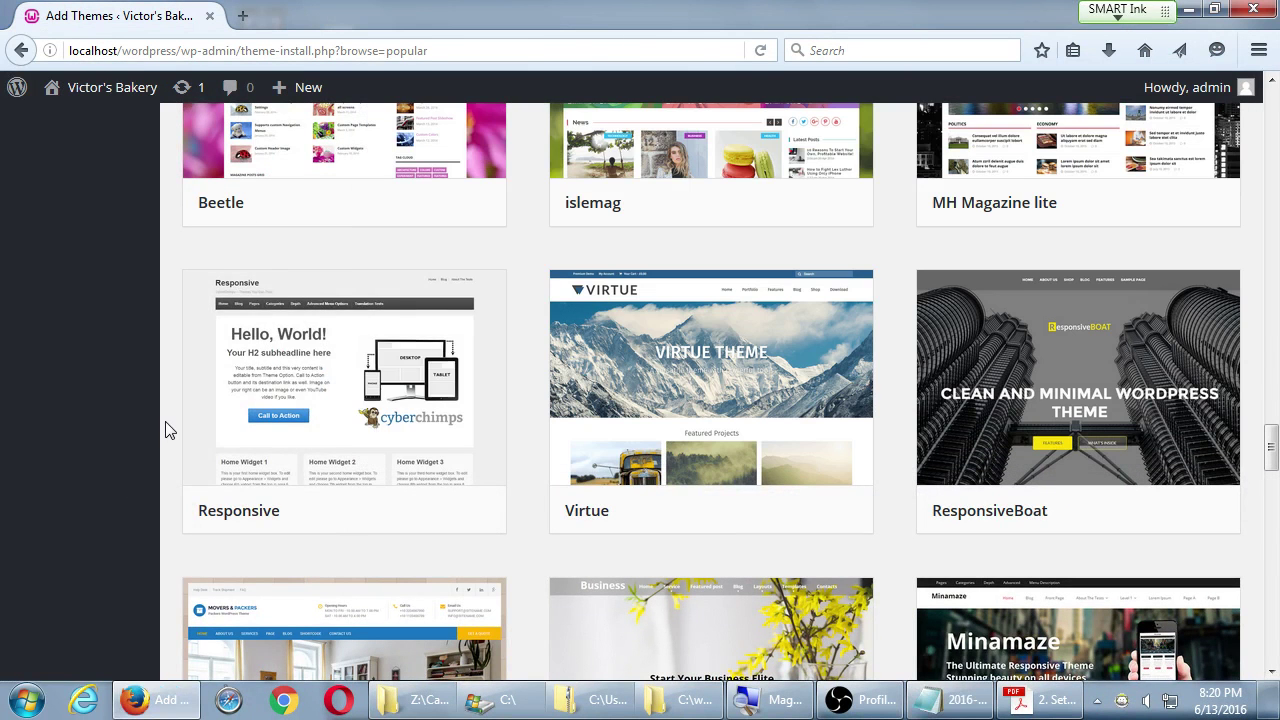
mouse_move(320, 400)
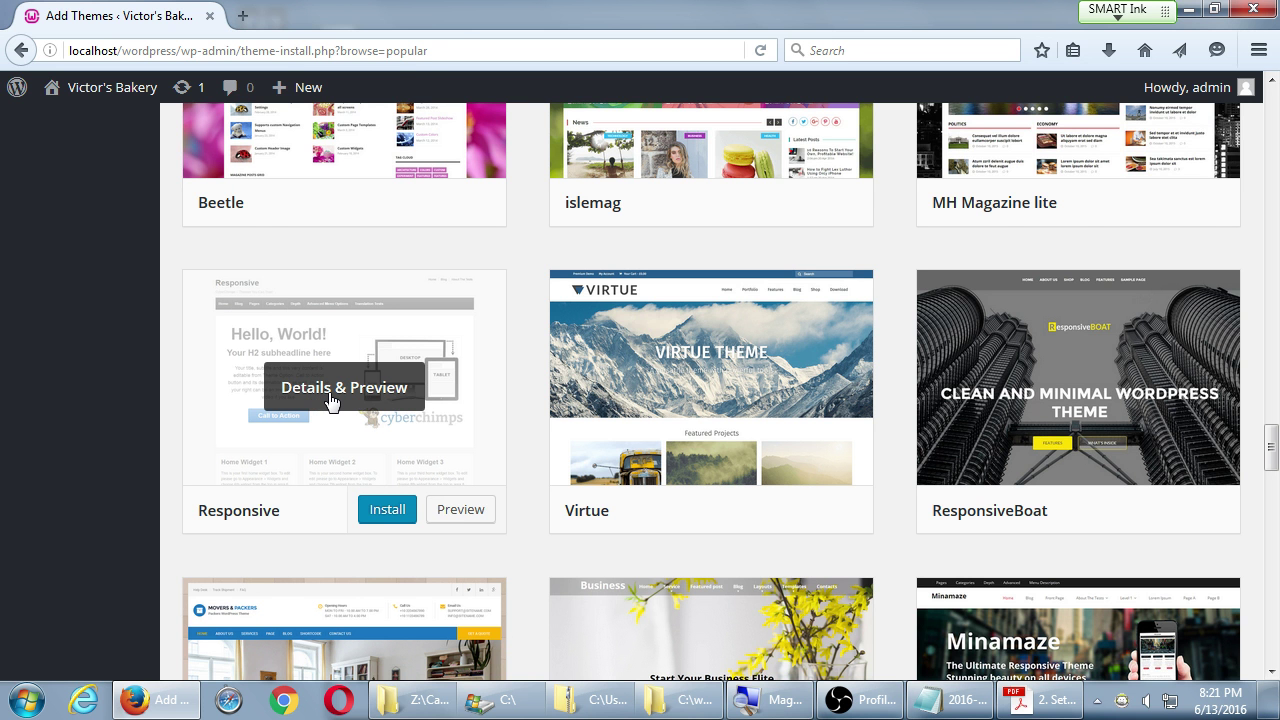
left_click(330, 396)
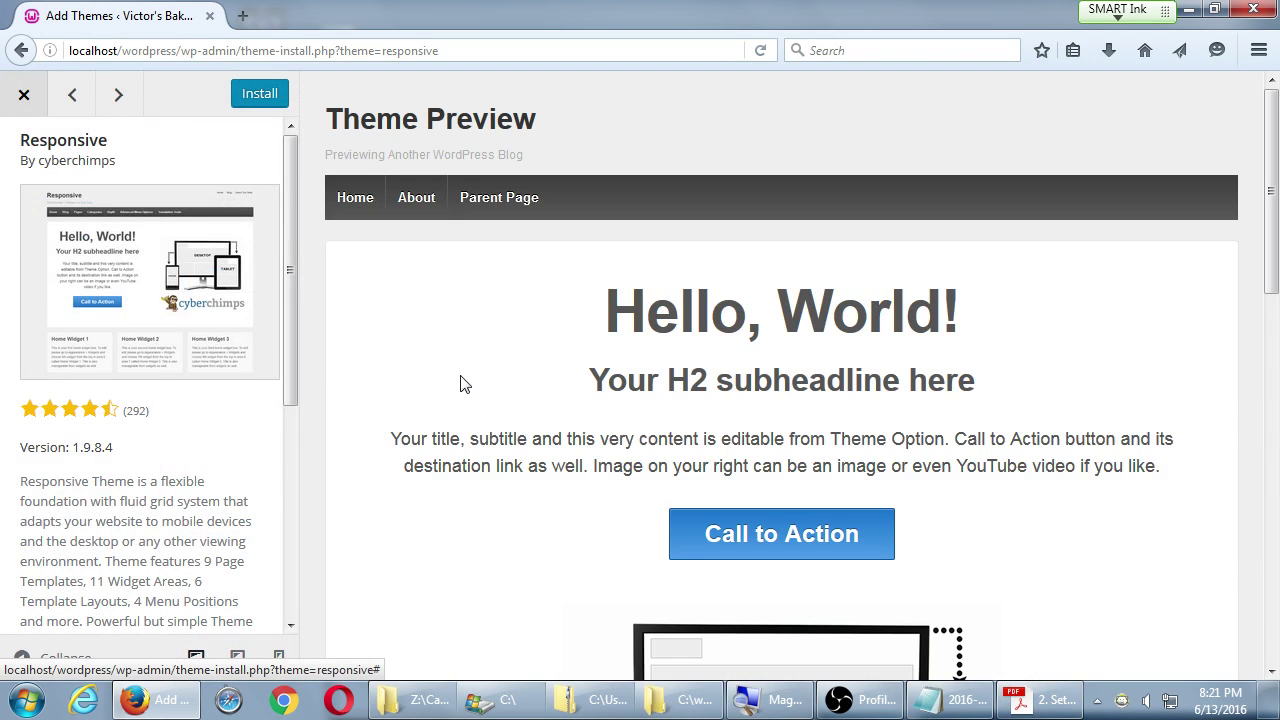
scroll(462, 390, "down", 10)
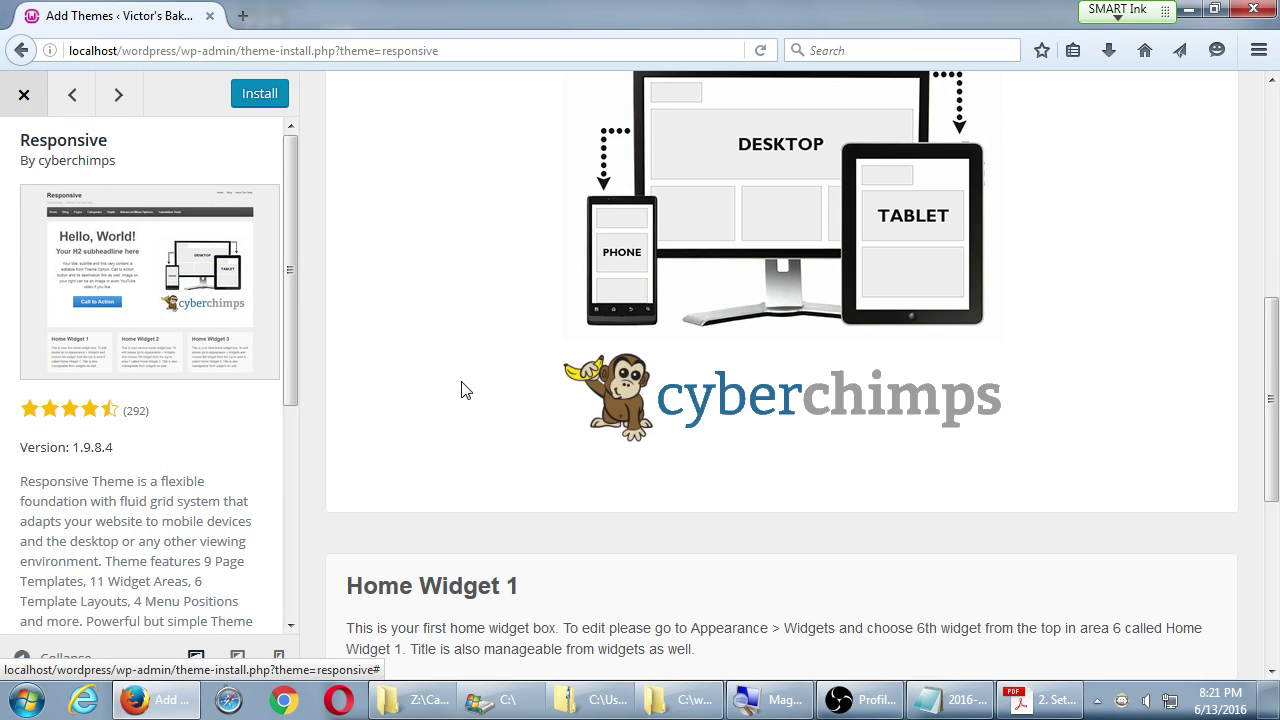
scroll(461, 390, "up", 5)
scroll(463, 389, "down", 10)
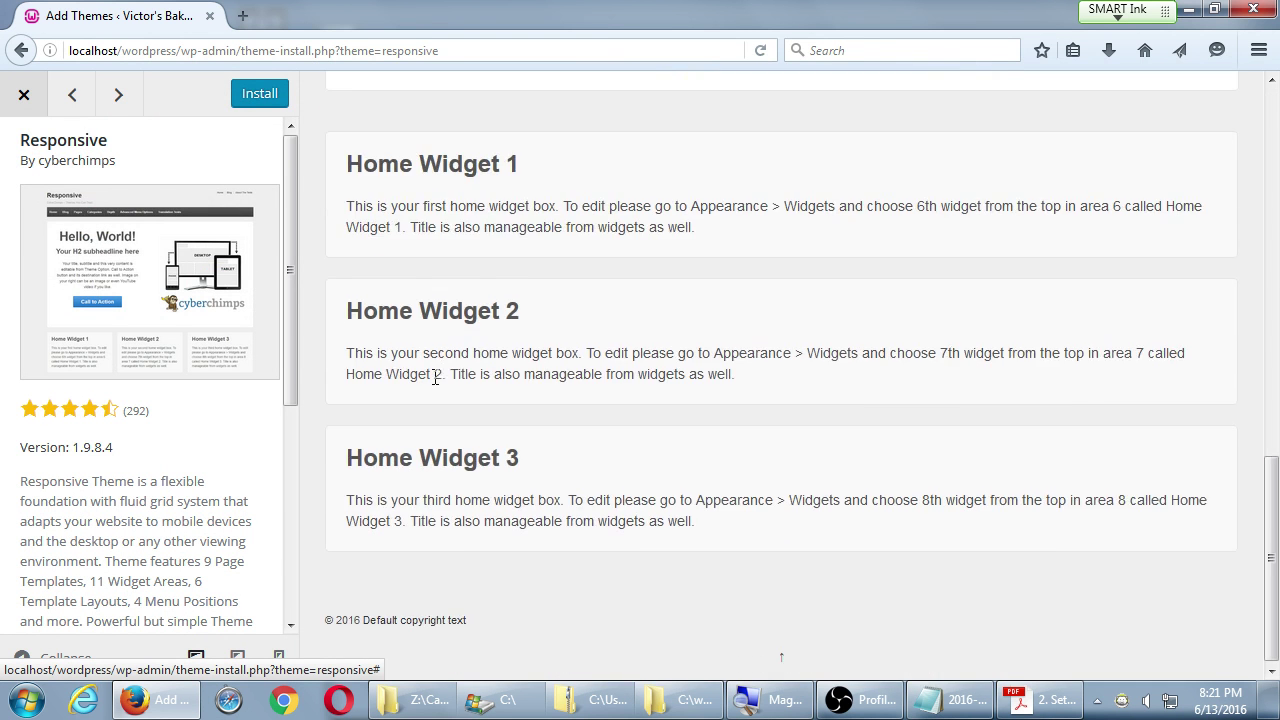
scroll(461, 390, "up", 3)
scroll(70, 372, "down", 4)
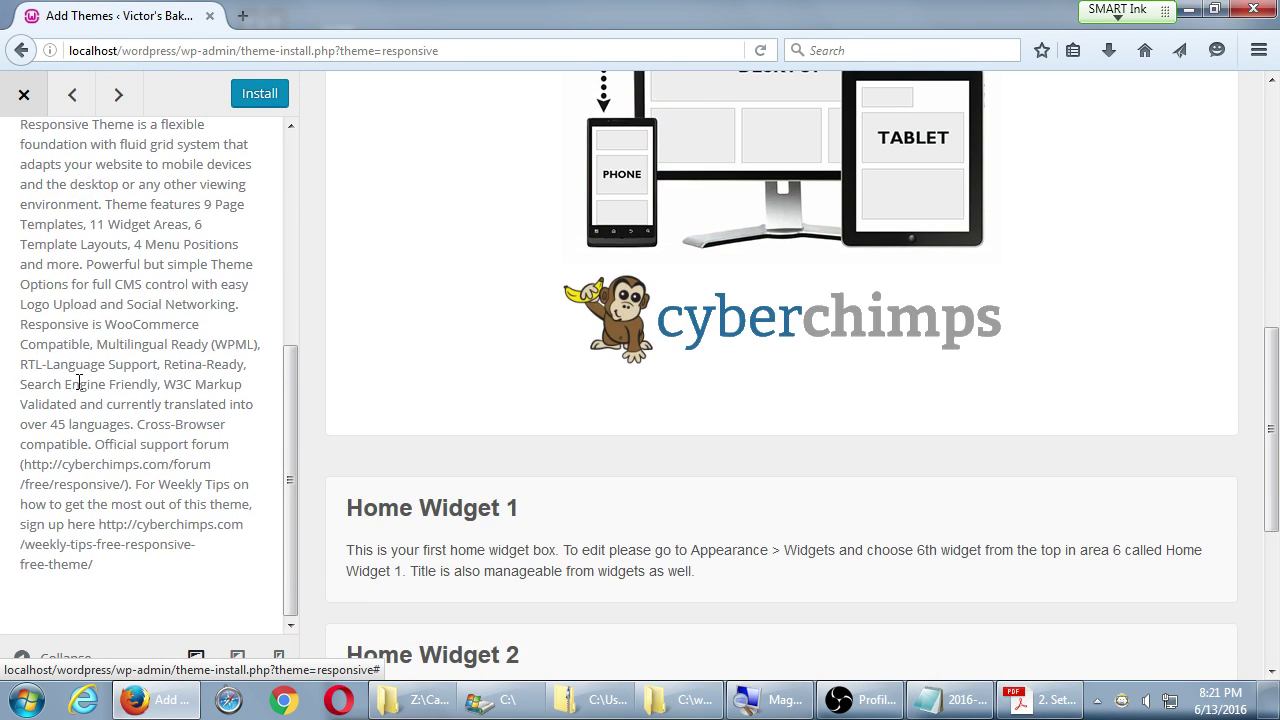
scroll(73, 338, "up", 5)
scroll(73, 338, "down", 5)
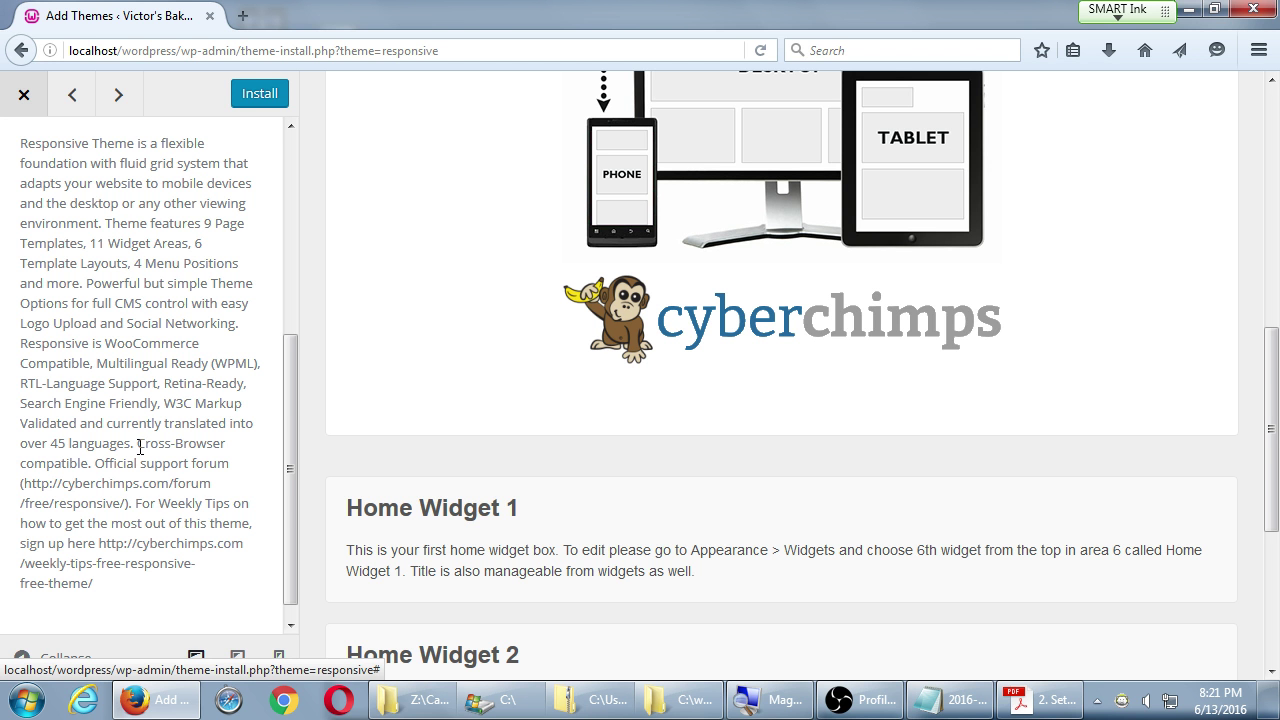
left_click(24, 94)
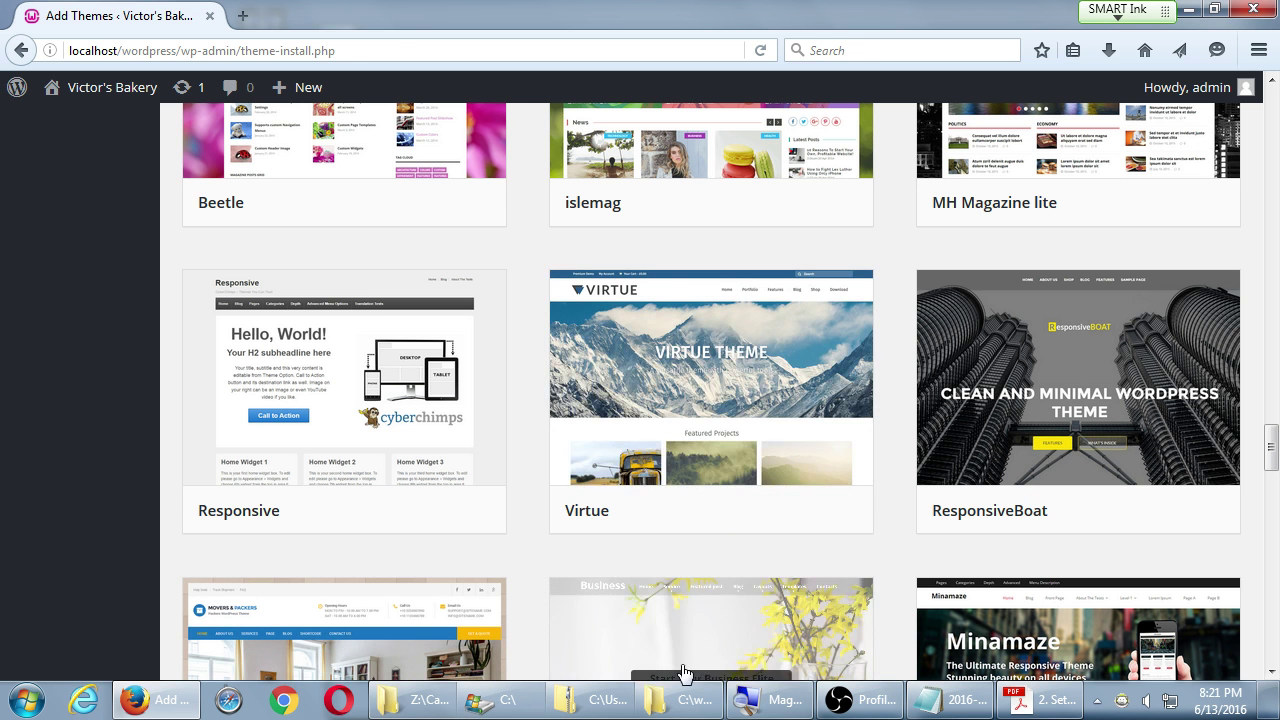
- Add the heading 'Three Levels of WordPress' below the theme prices
left_click(952, 700)
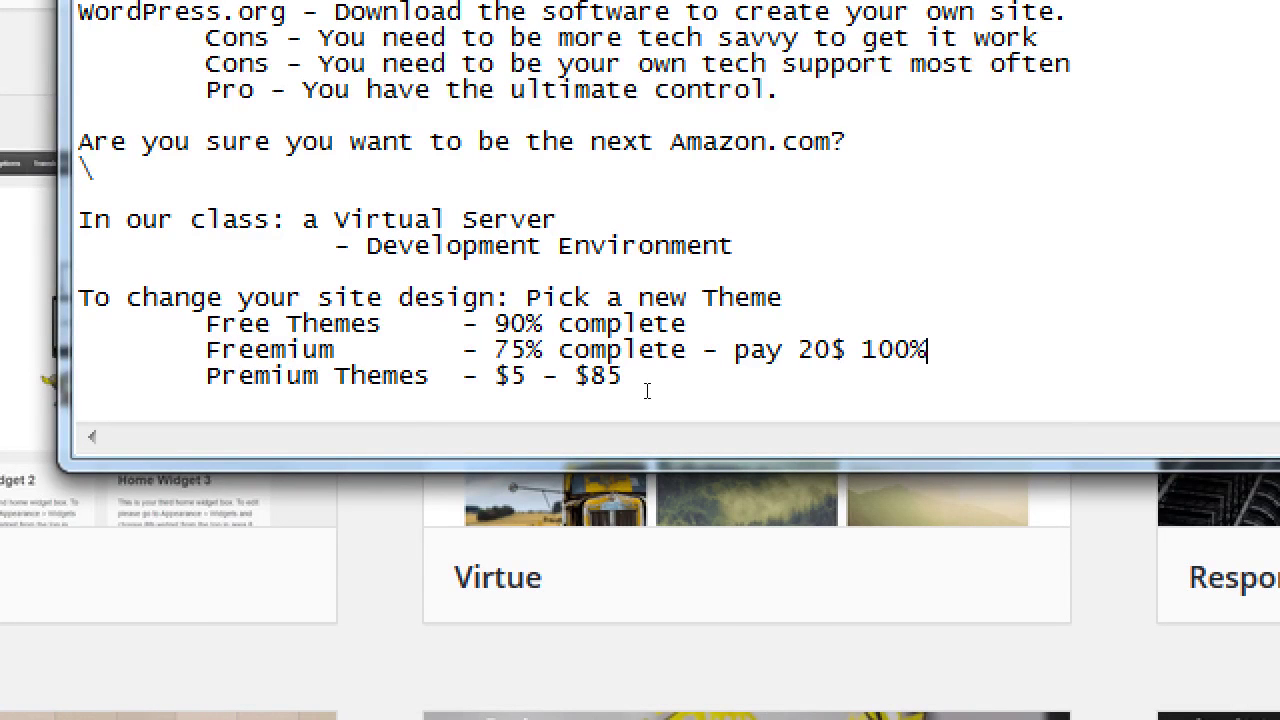
key("Down")
key("Down")
key("Return")
key("Return")
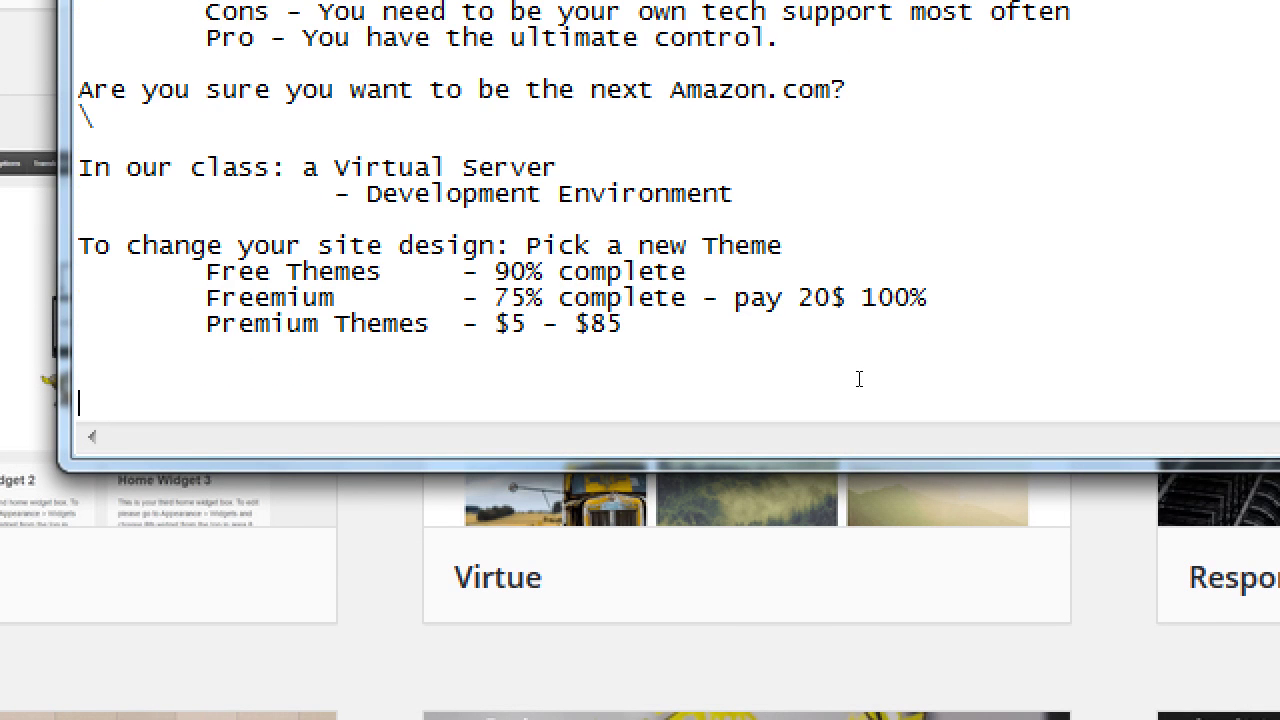
type("Three Level o")
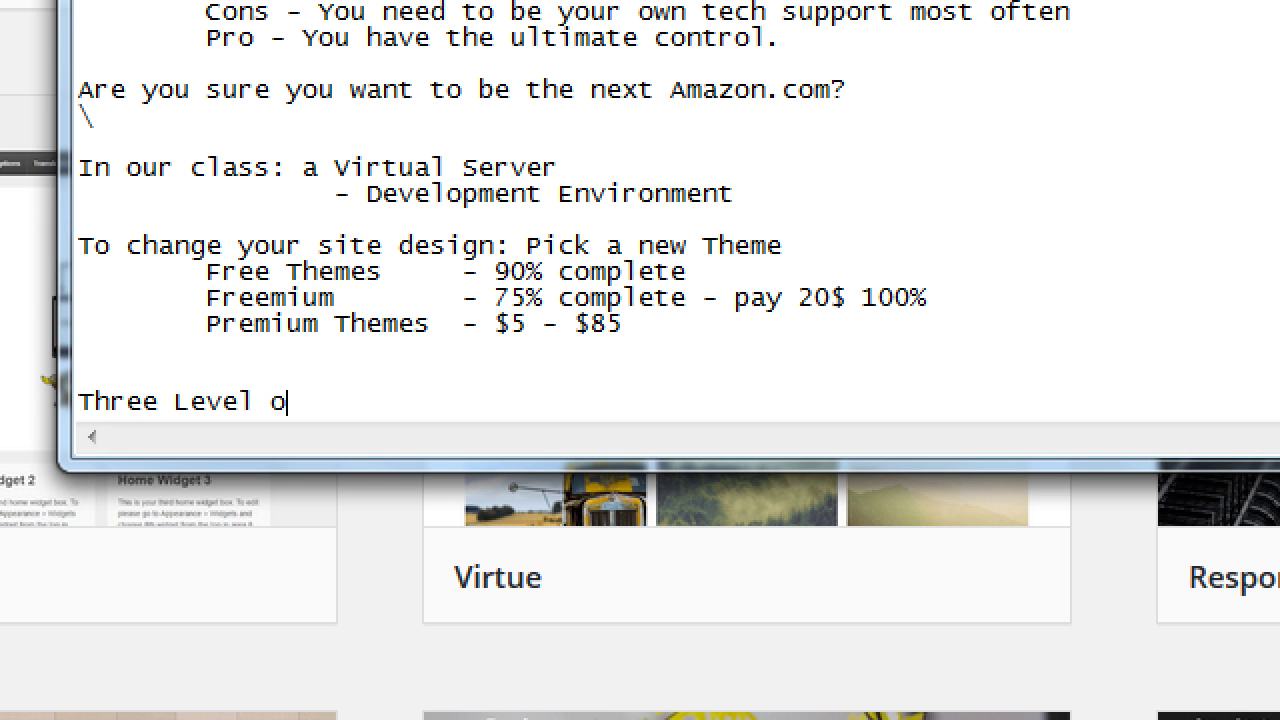
key("BackSpace")
type("s of Word")
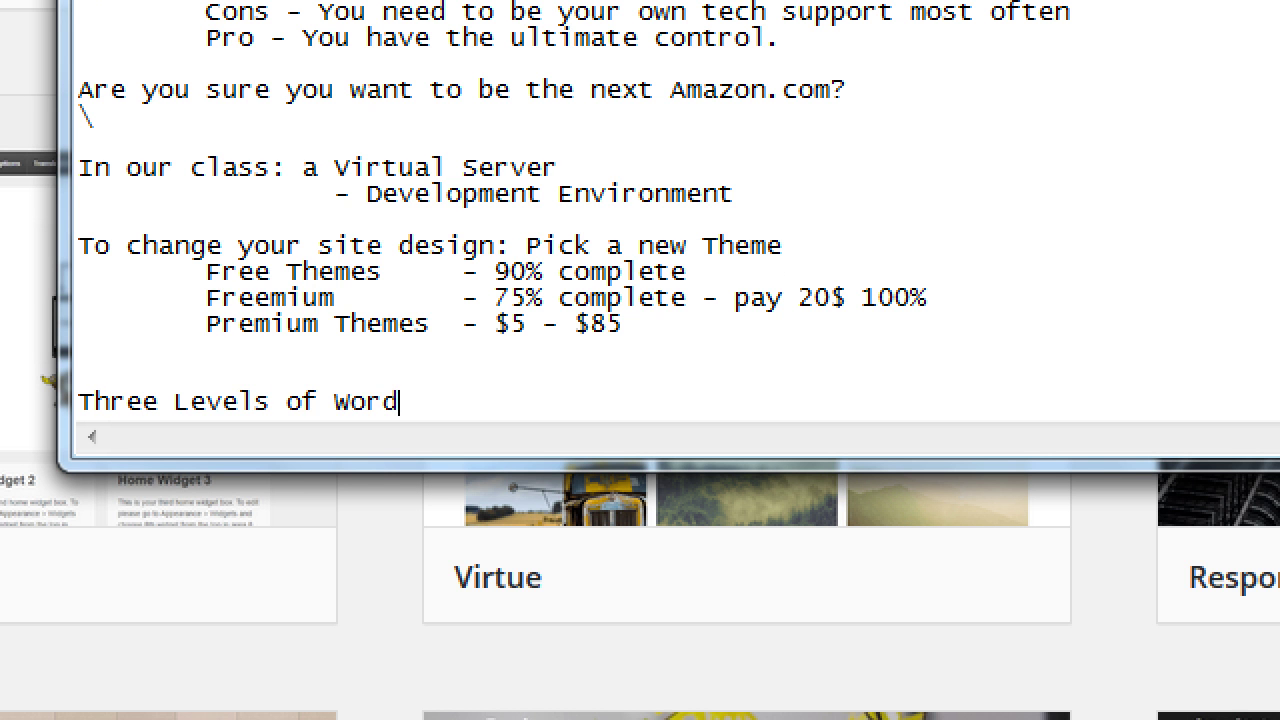
type("Press")
- Add indented item '1. Find a Free (or Premium) theme and Customize minimmally'
key("Return")
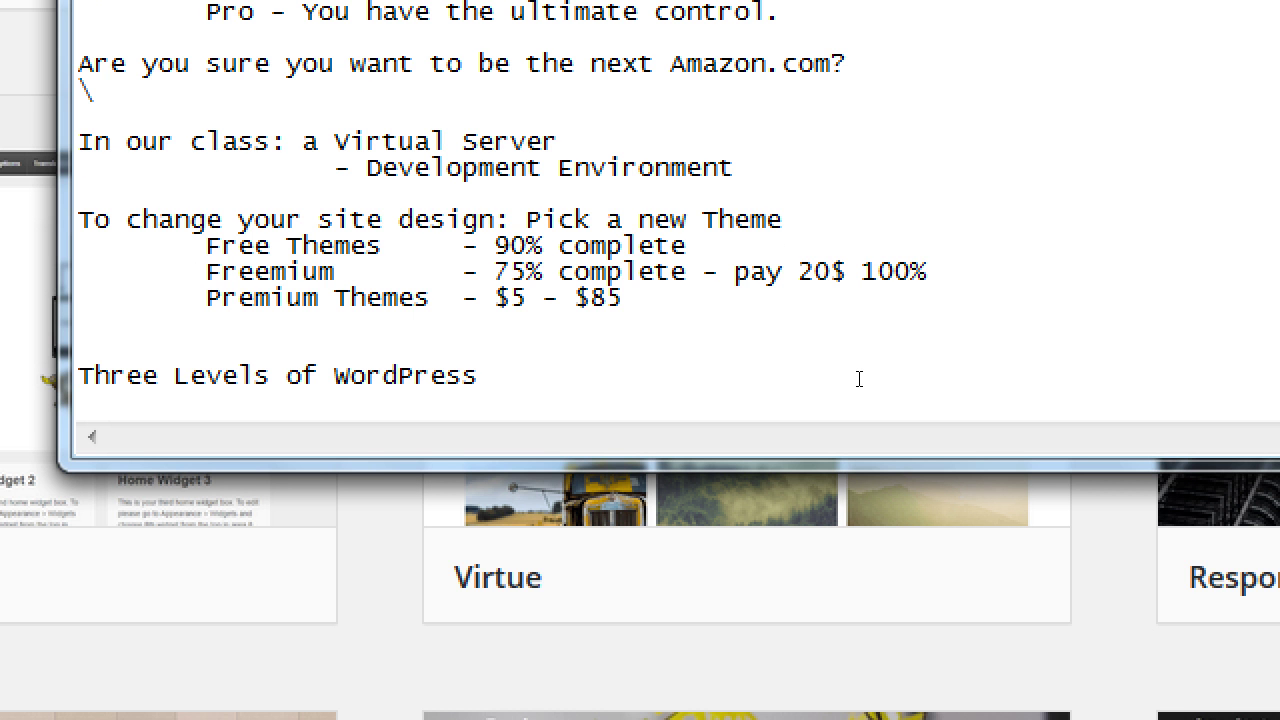
key("Tab")
type("1. Find a Free ")
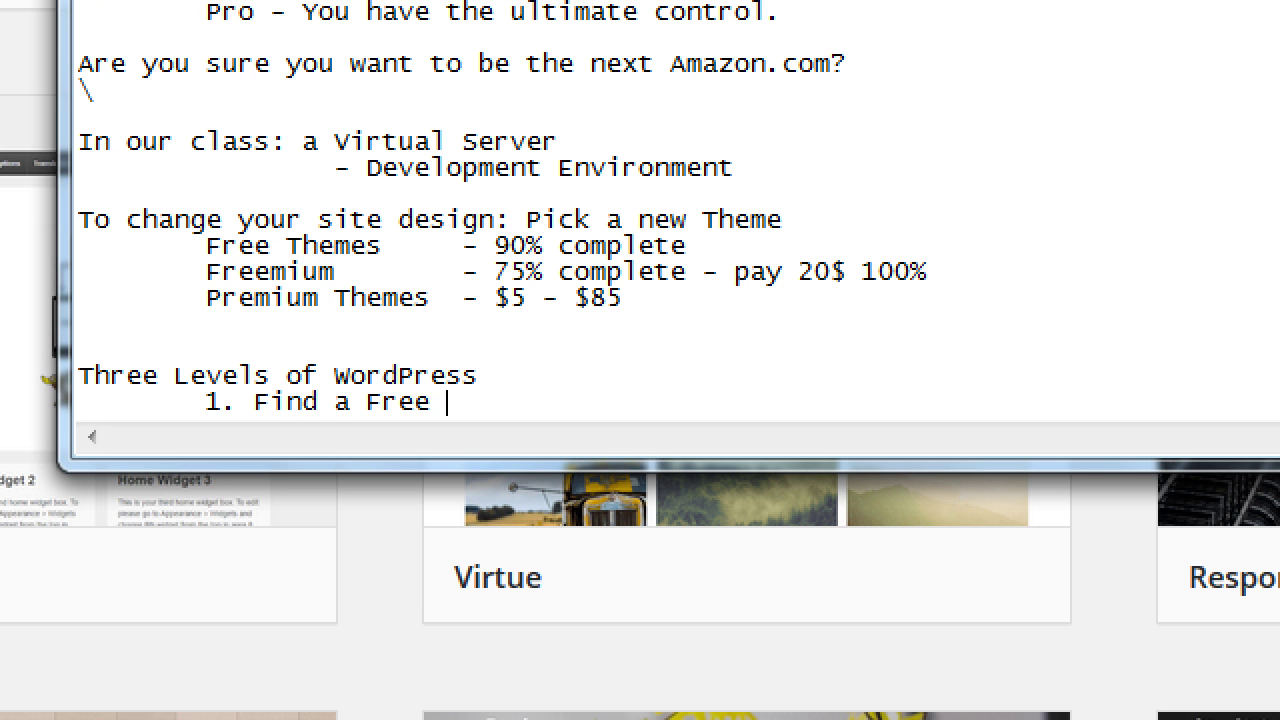
type("(or Premium)")
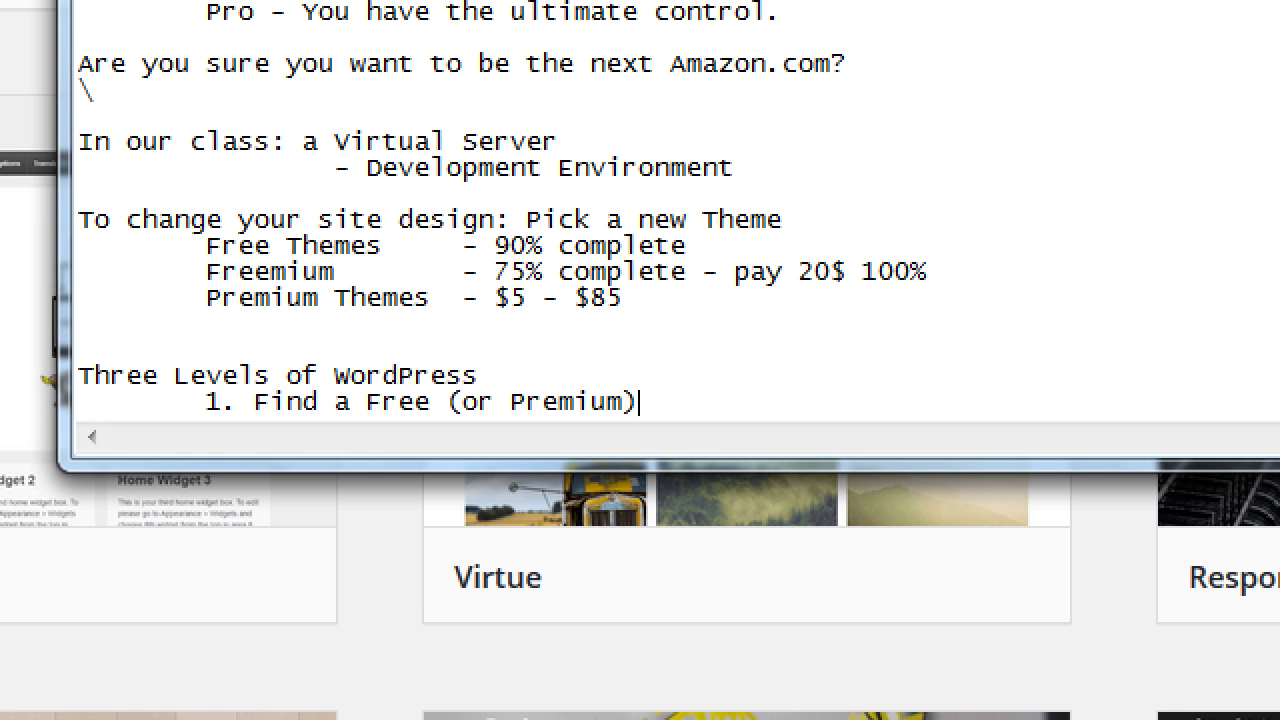
type(" theme and Custo")
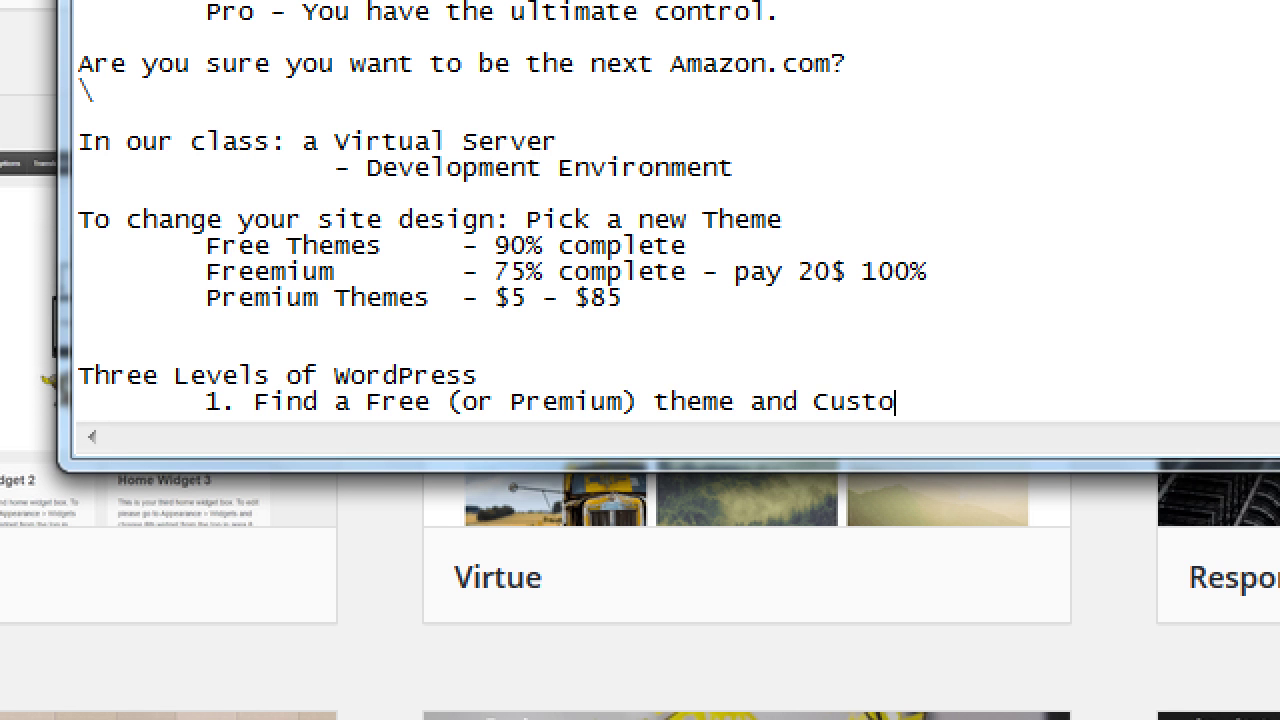
type("mize minimmall")
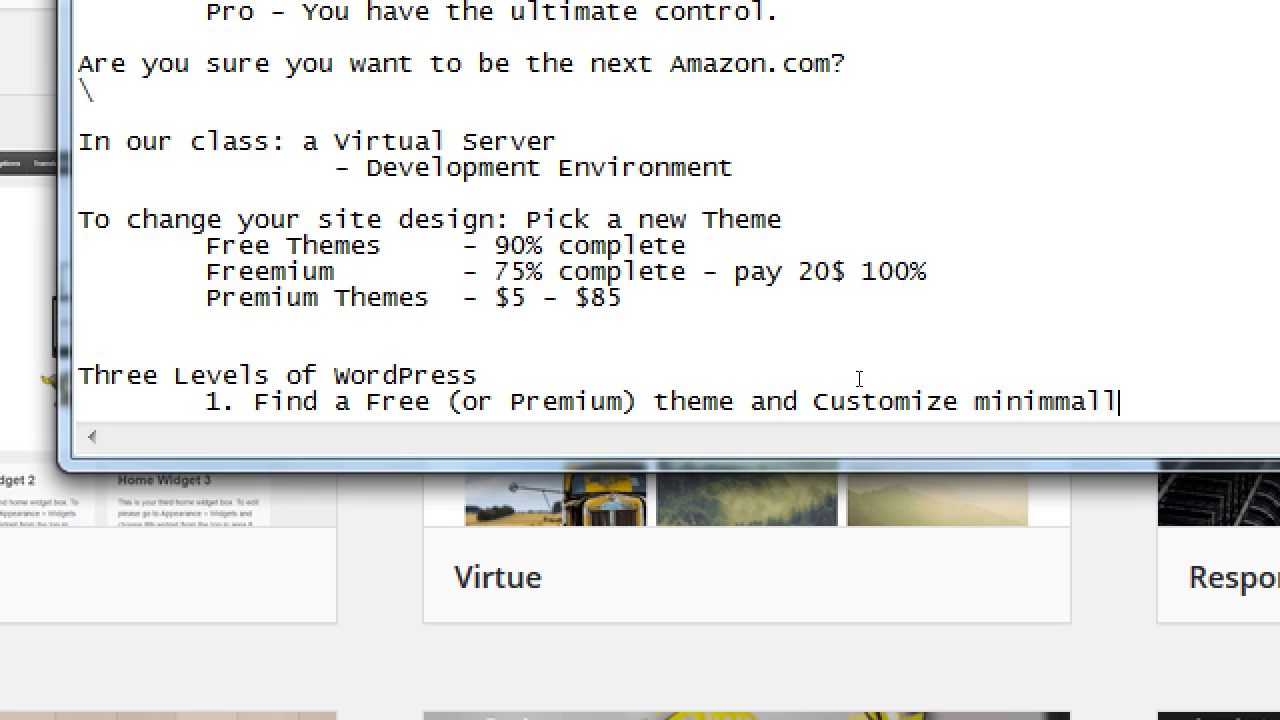
type("y")
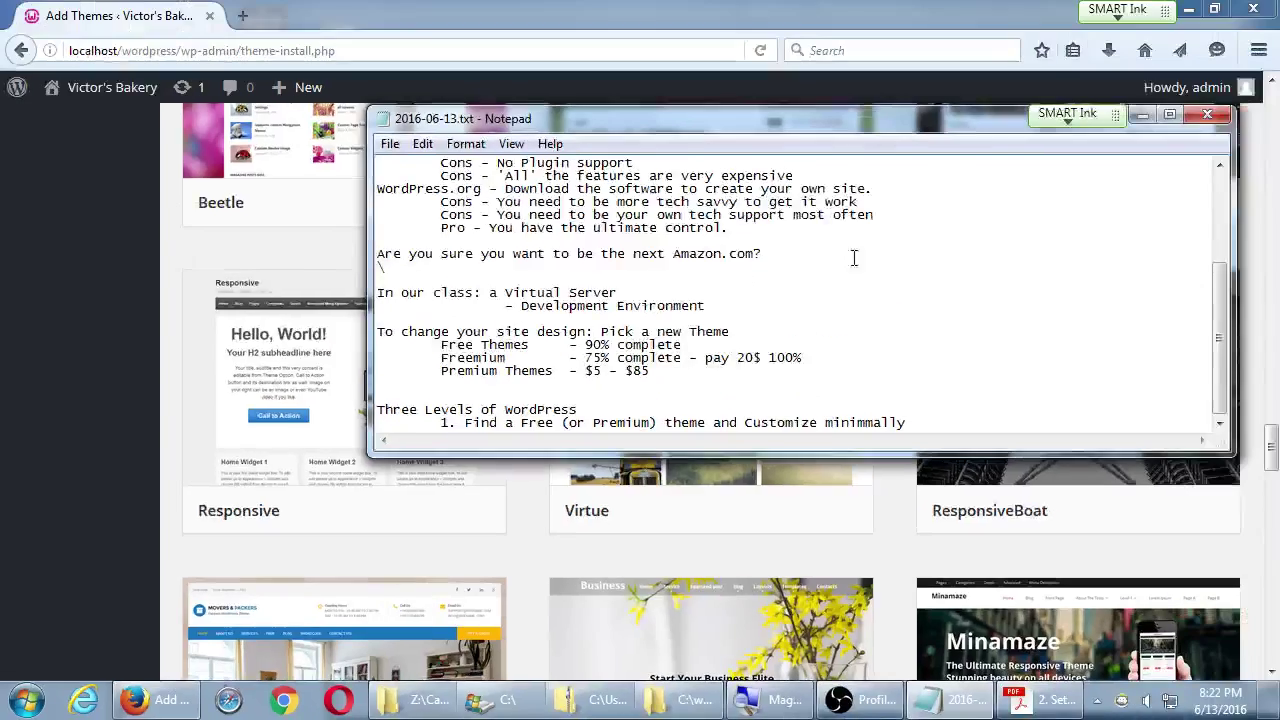
scroll(854, 258, "up", 3)
left_click(45, 375)
scroll(63, 370, "down", 10)
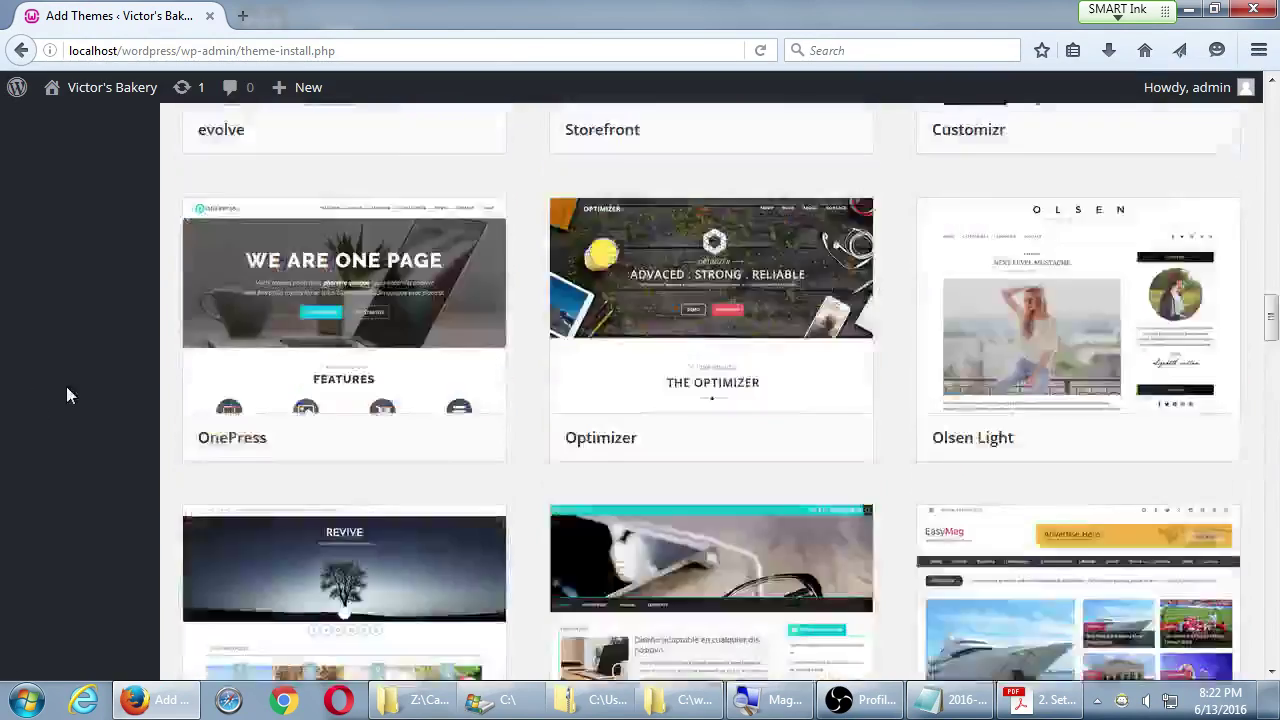
scroll(66, 396, "up", 10)
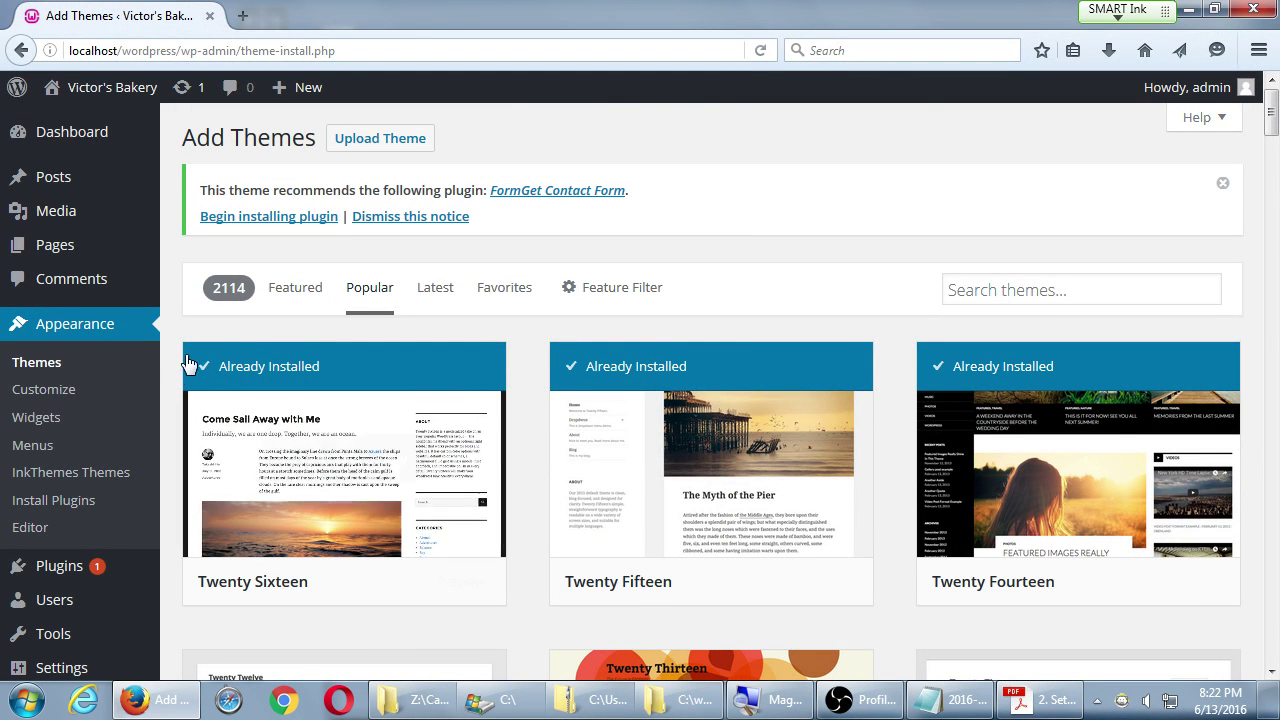
left_click(69, 392)
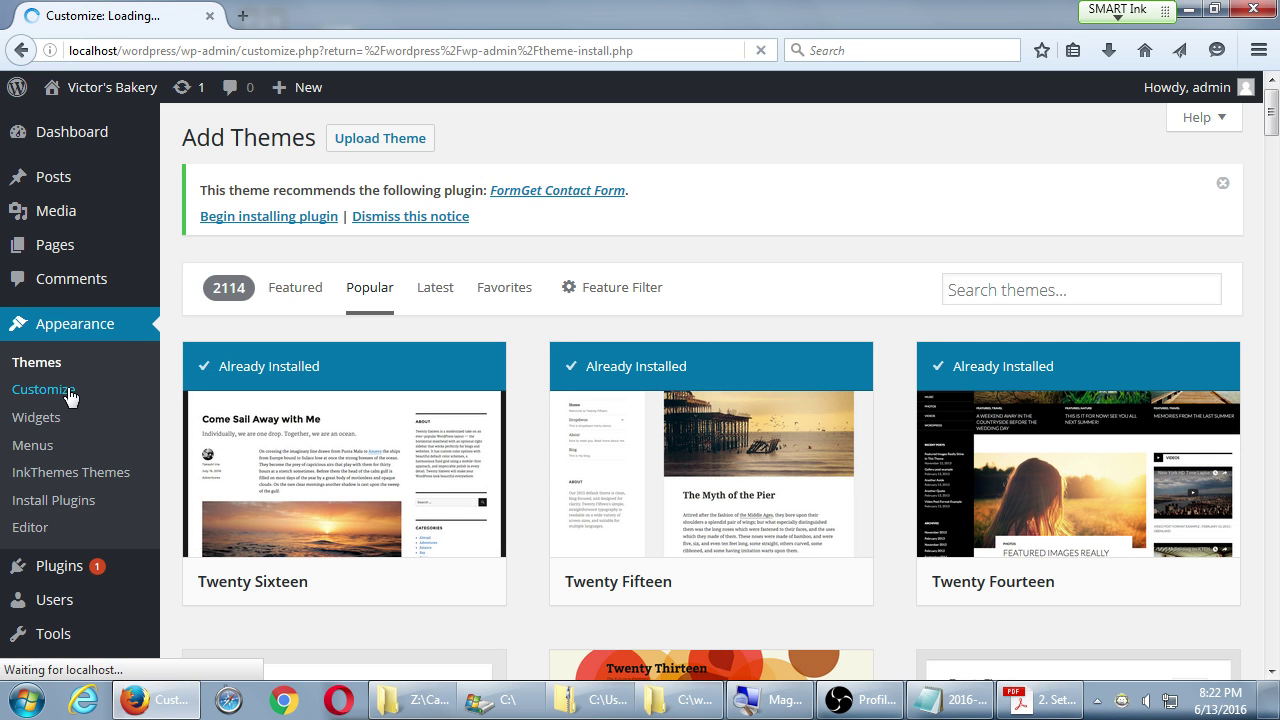
scroll(130, 460, "down", 2)
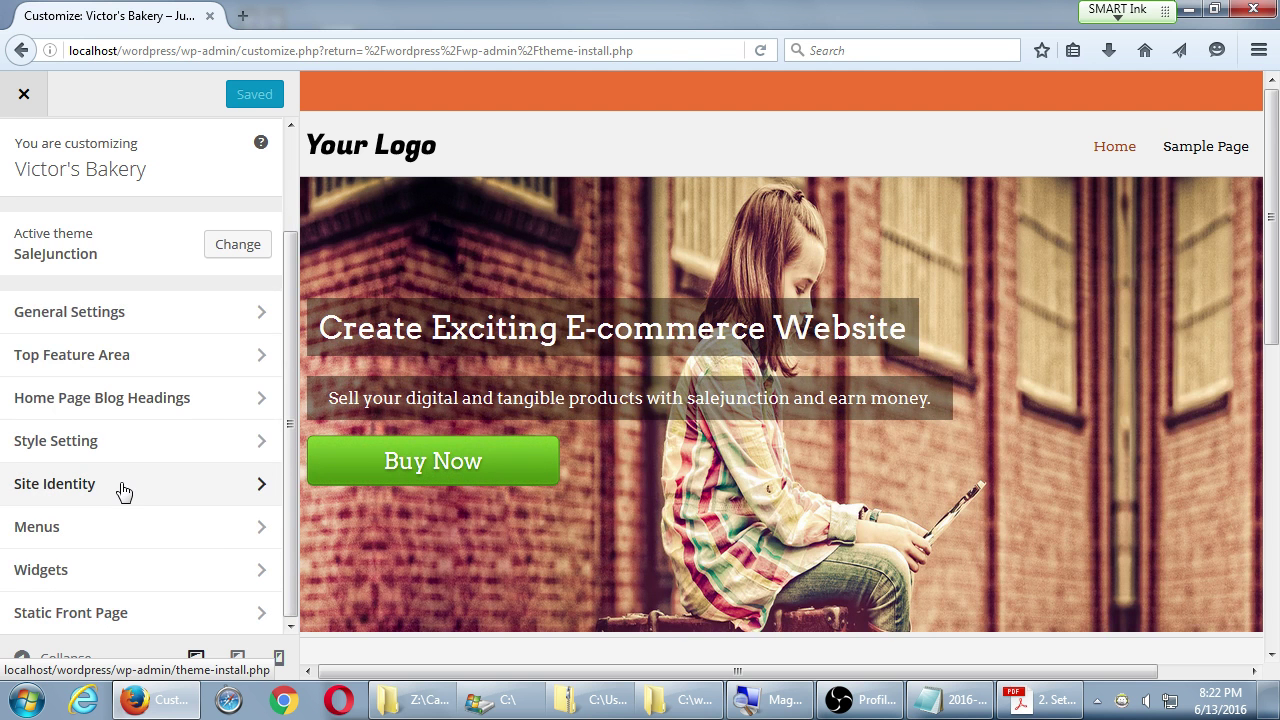
left_click(26, 95)
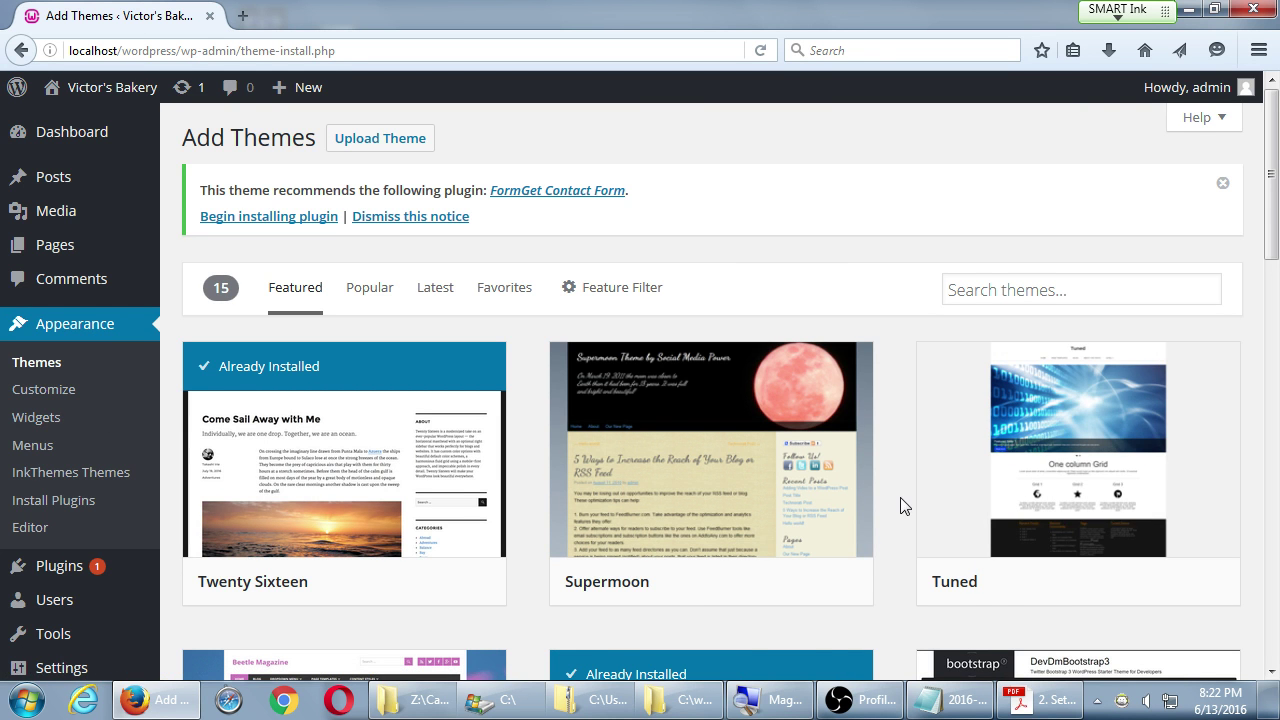
mouse_move(189, 397)
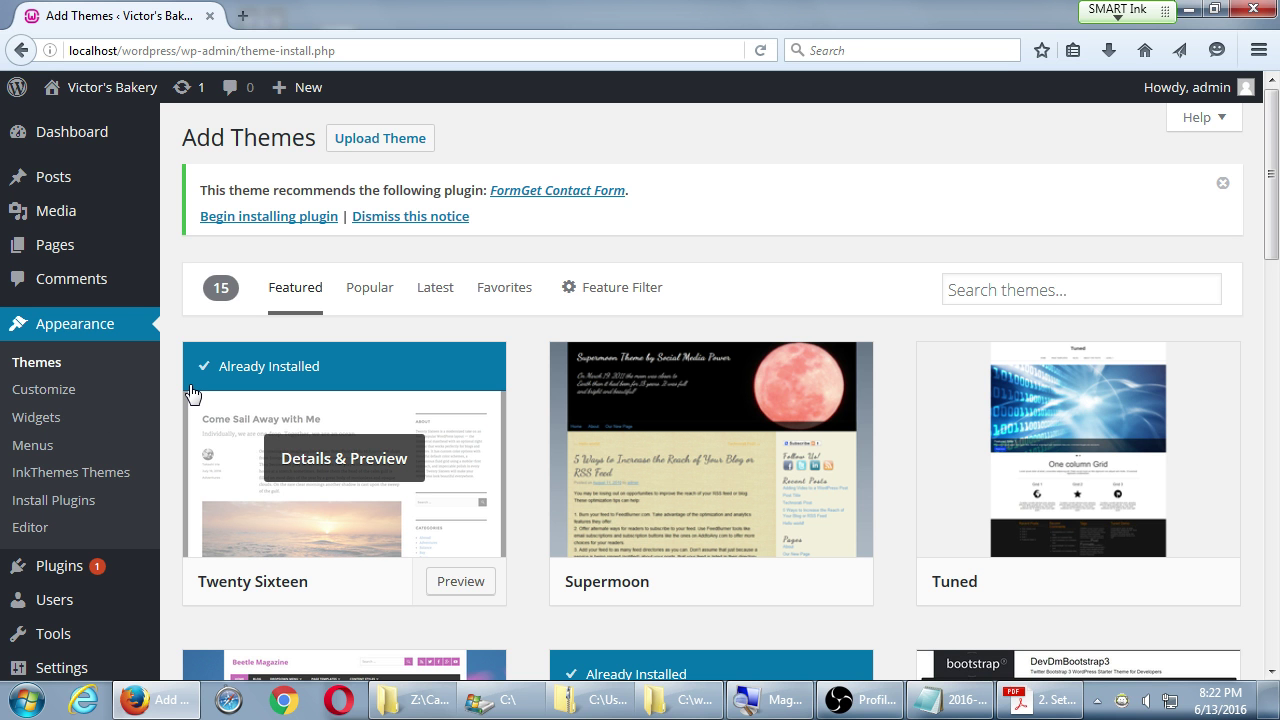
left_click(362, 288)
scroll(397, 457, "down", 7)
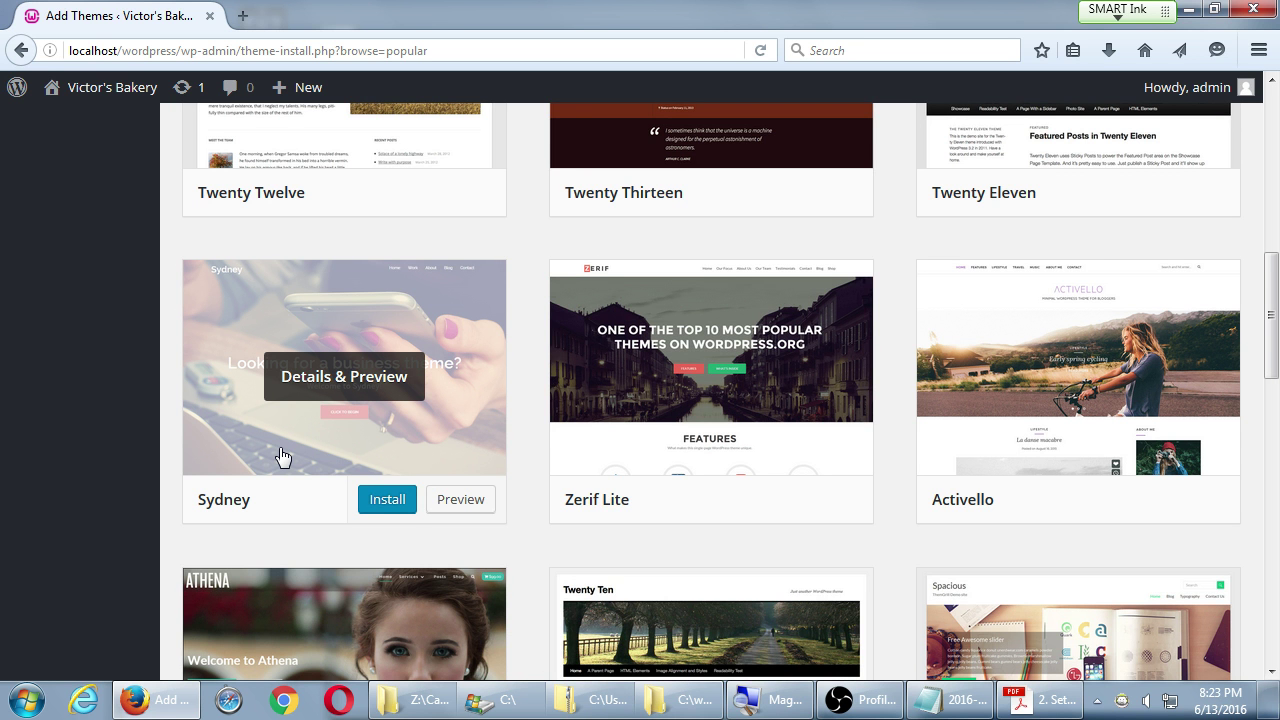
scroll(283, 456, "up", 8)
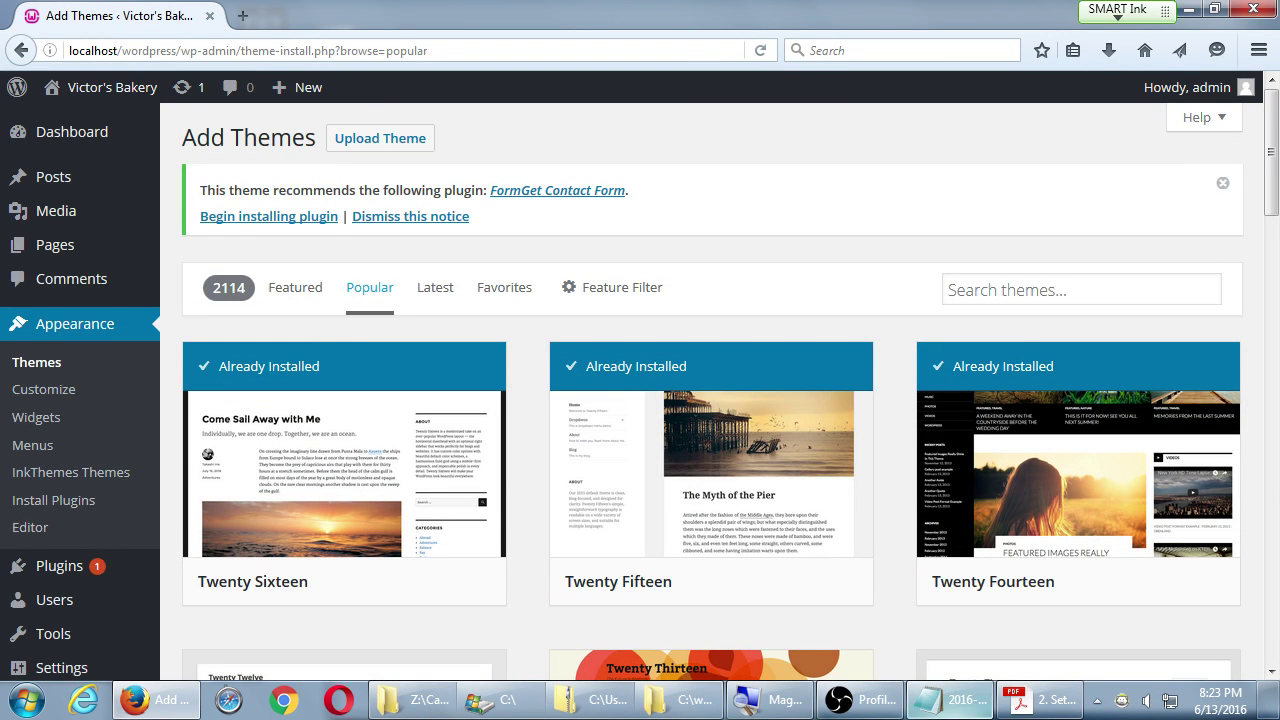
left_click(955, 699)
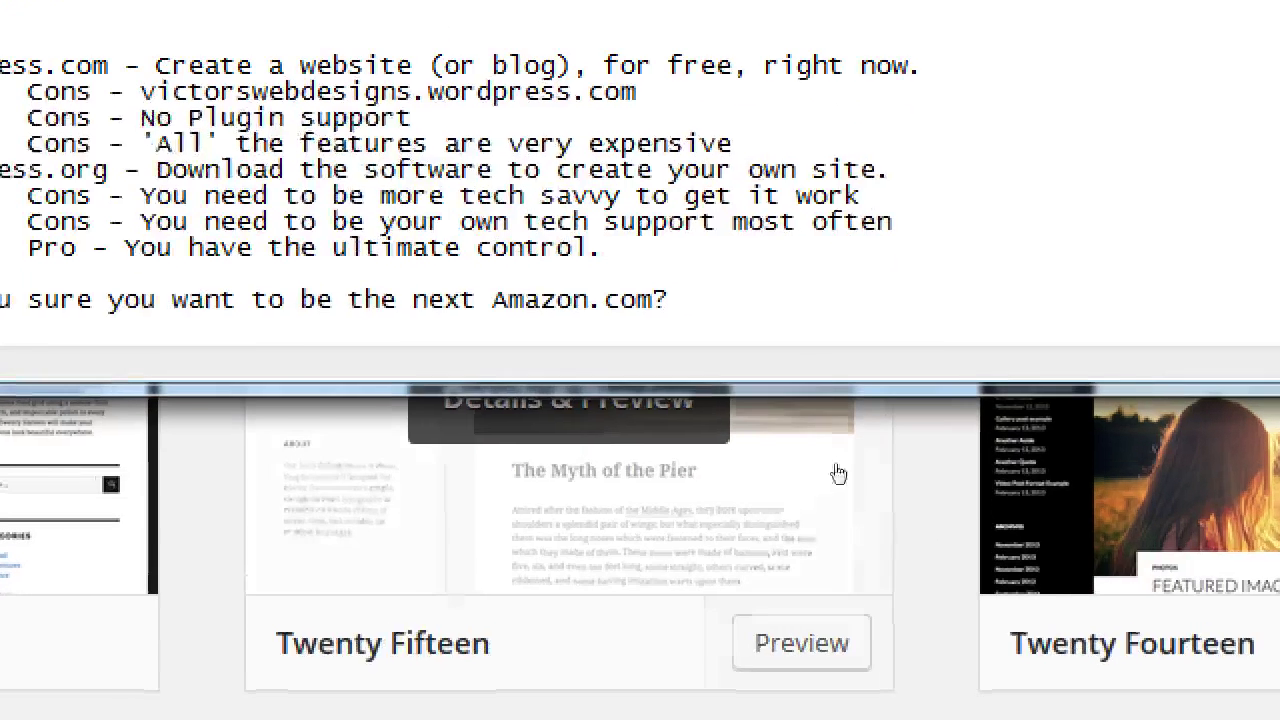
- Add indented item '2. ... And Customzie HEAVILY' to the Three Levels list
scroll(817, 430, "down", 7)
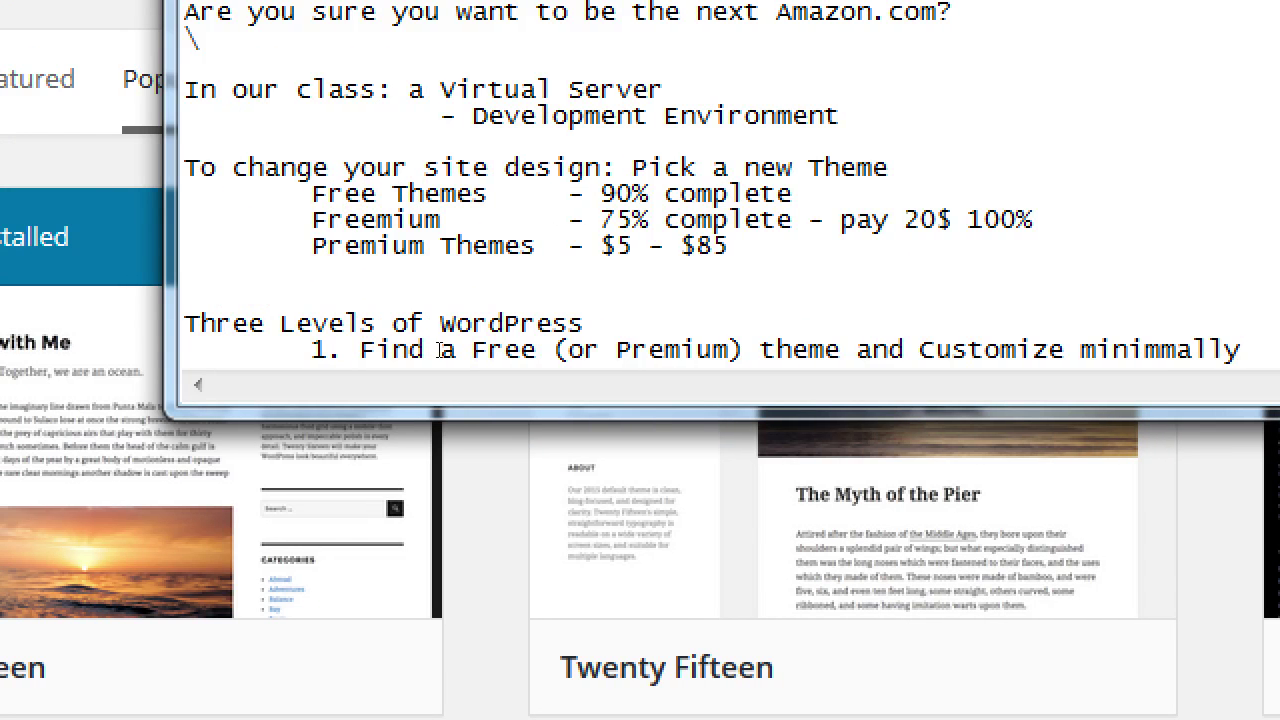
key("Return")
type("2")
key("BackSpace")
key("Tab")
type("2")
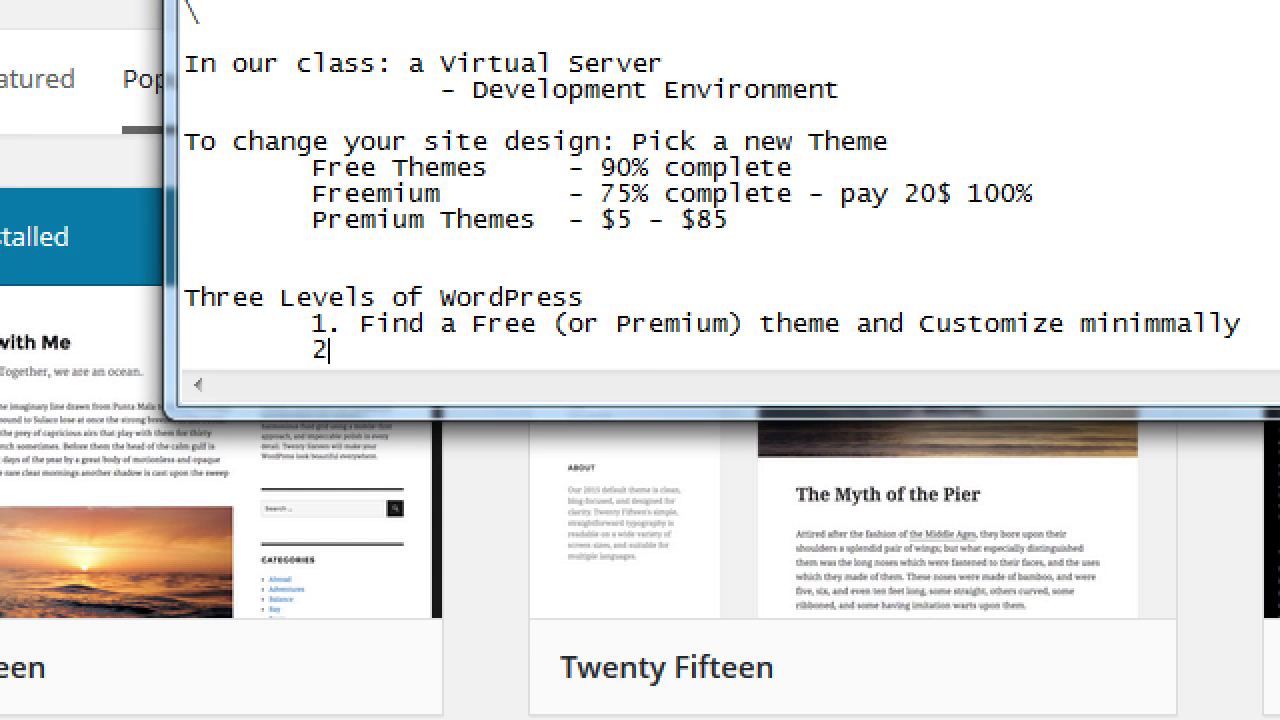
type(".")
type(" \"\"")
key("BackSpace")
key("BackSpace")
type("... ")
type(" And Custo")
type("mzie")
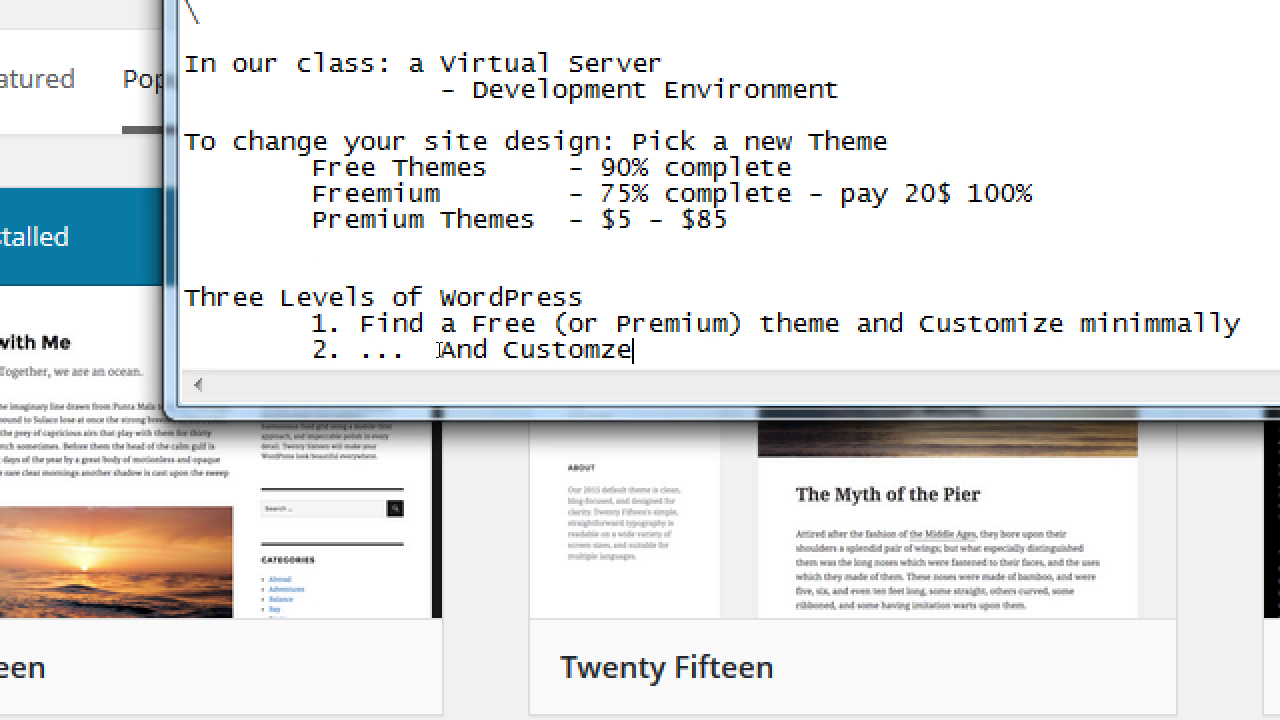
key("BackSpace")
type("ie HEAVILY")
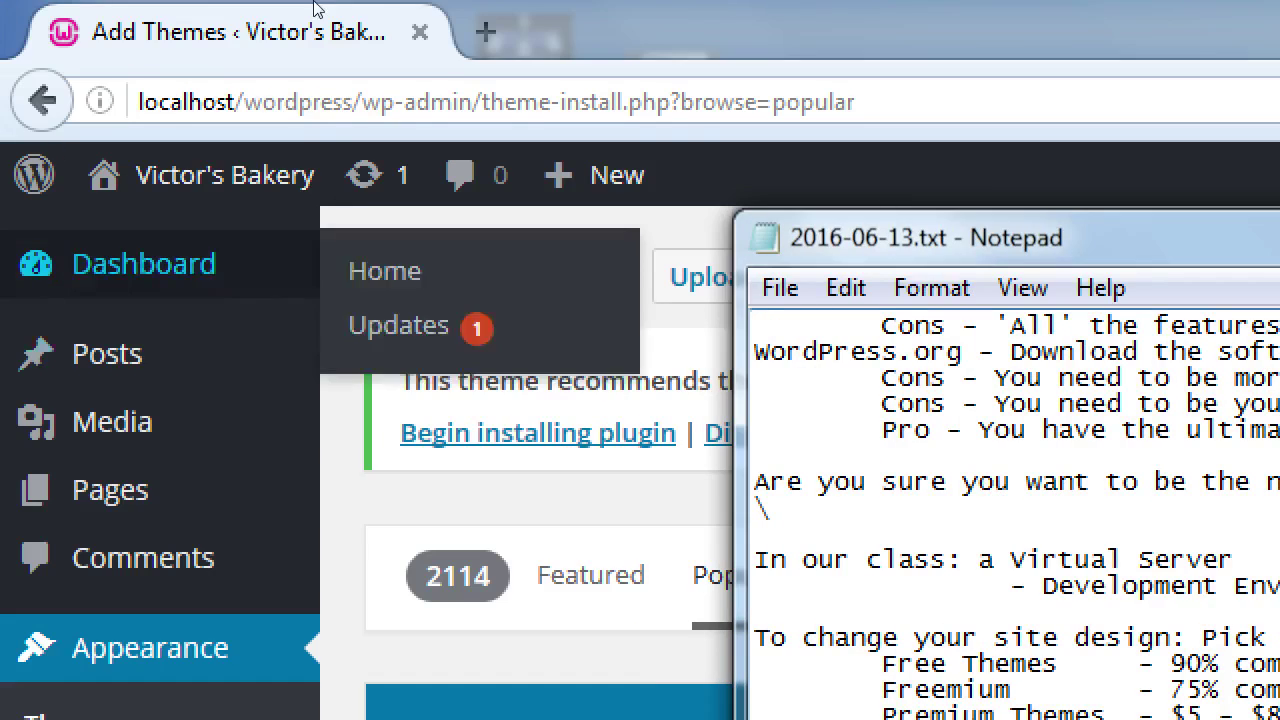
left_click(123, 317)
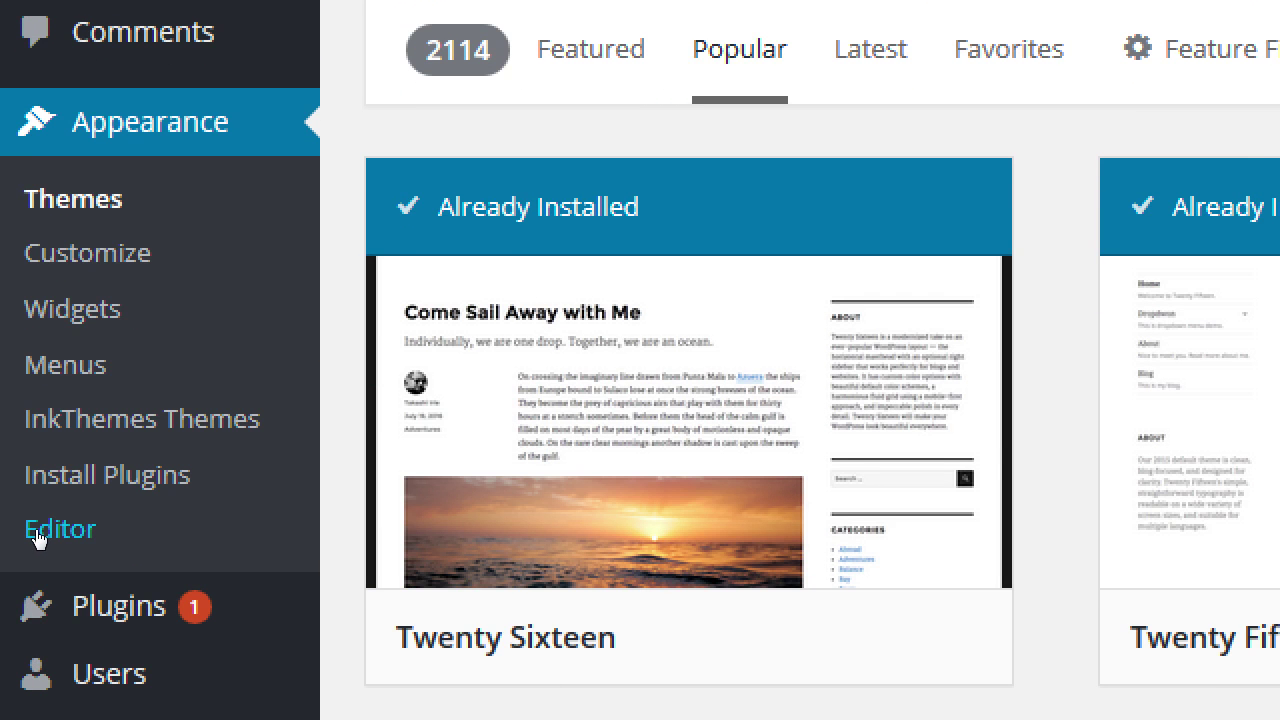
- Open Appearance > Editor and scroll through SaleJunction's style.css
left_click(40, 530)
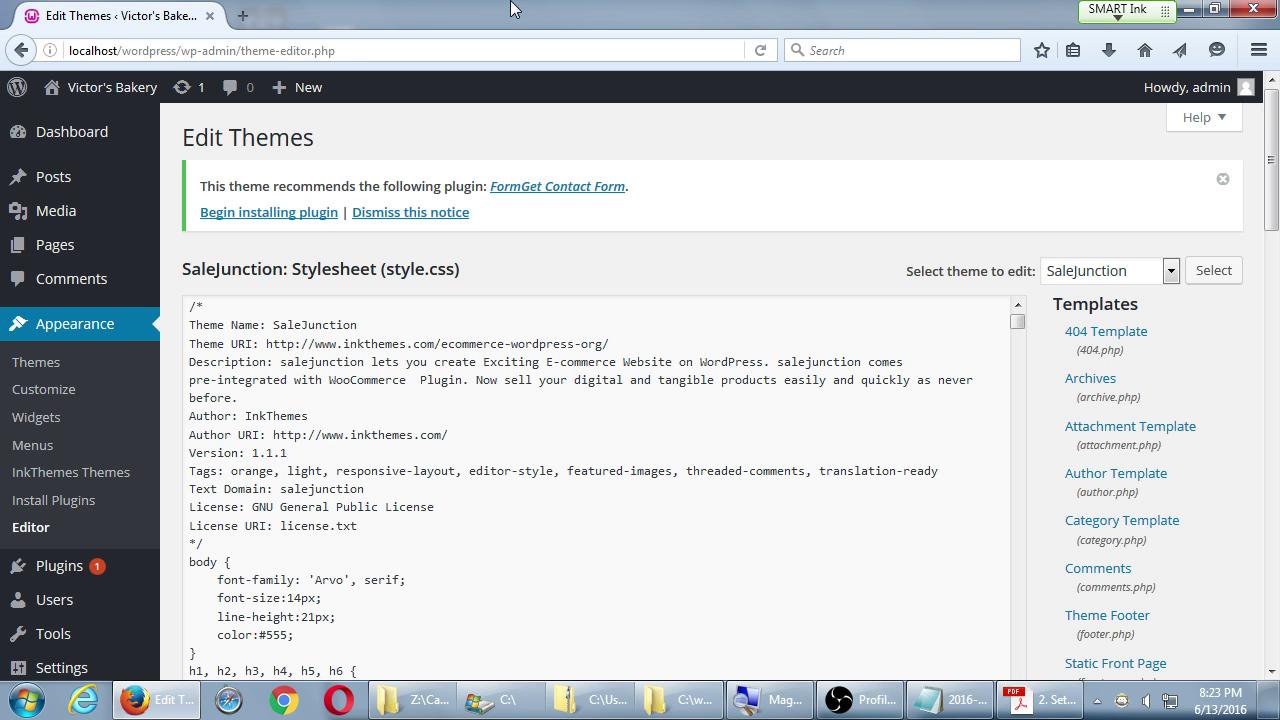
scroll(332, 548, "down", 15)
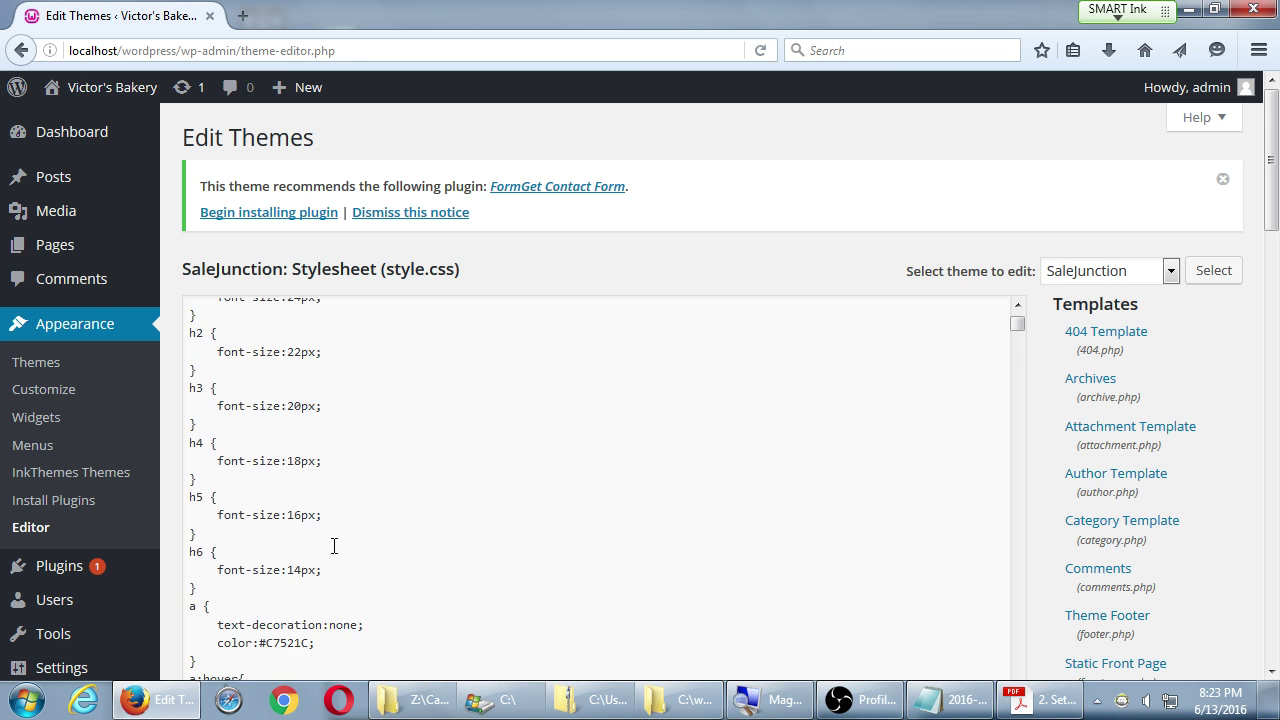
scroll(334, 546, "down", 20)
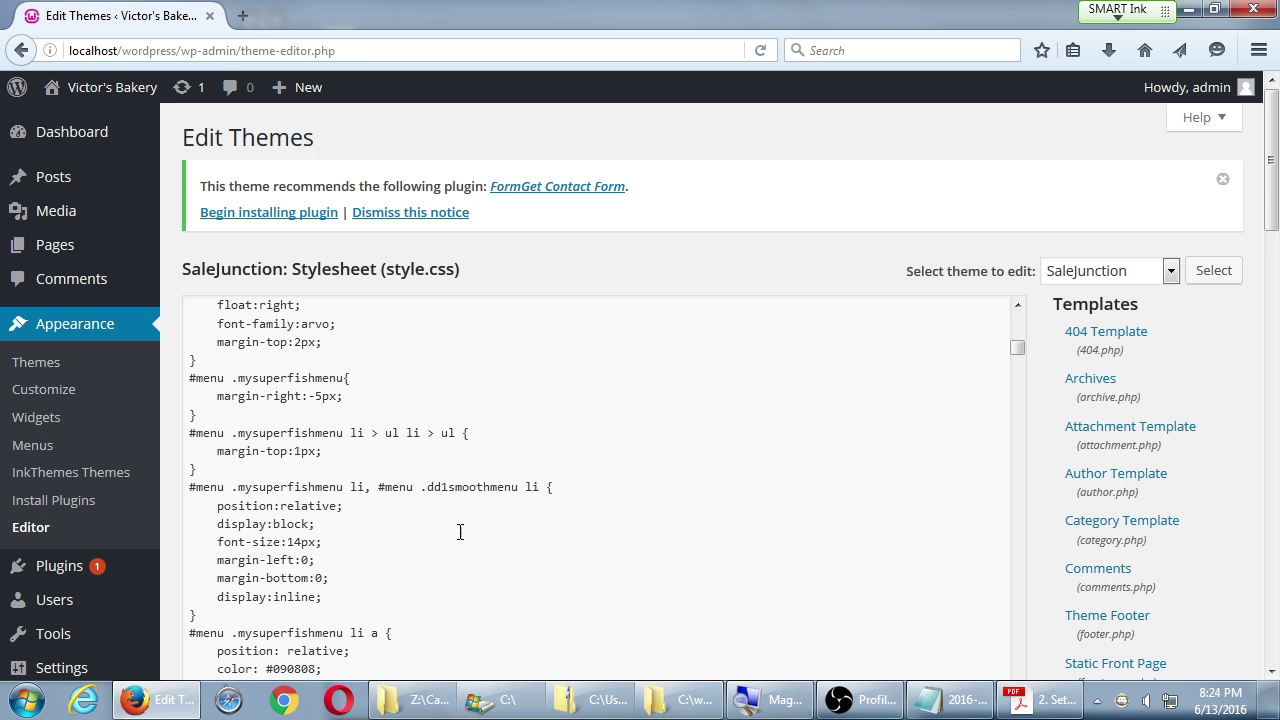
scroll(634, 526, "down", 2)
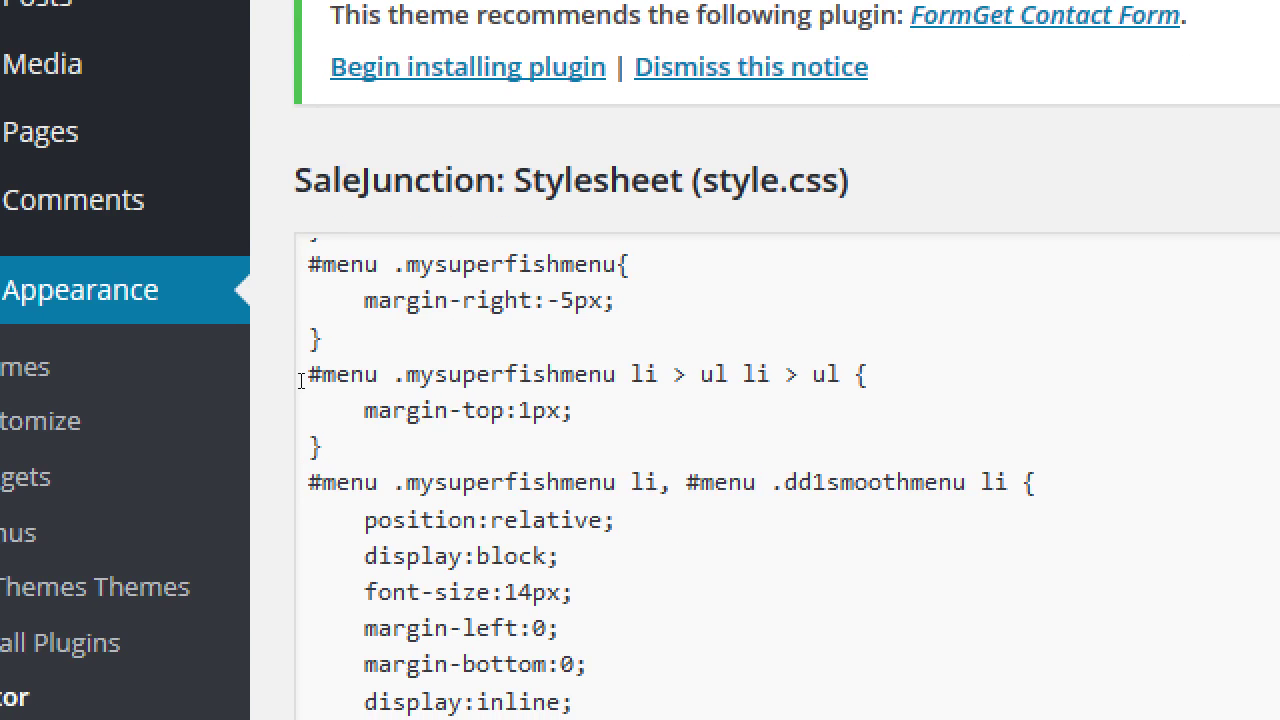
- Change the submenu margin-top from 1px to 1.75px
key("Tab")
key("shift+Left")
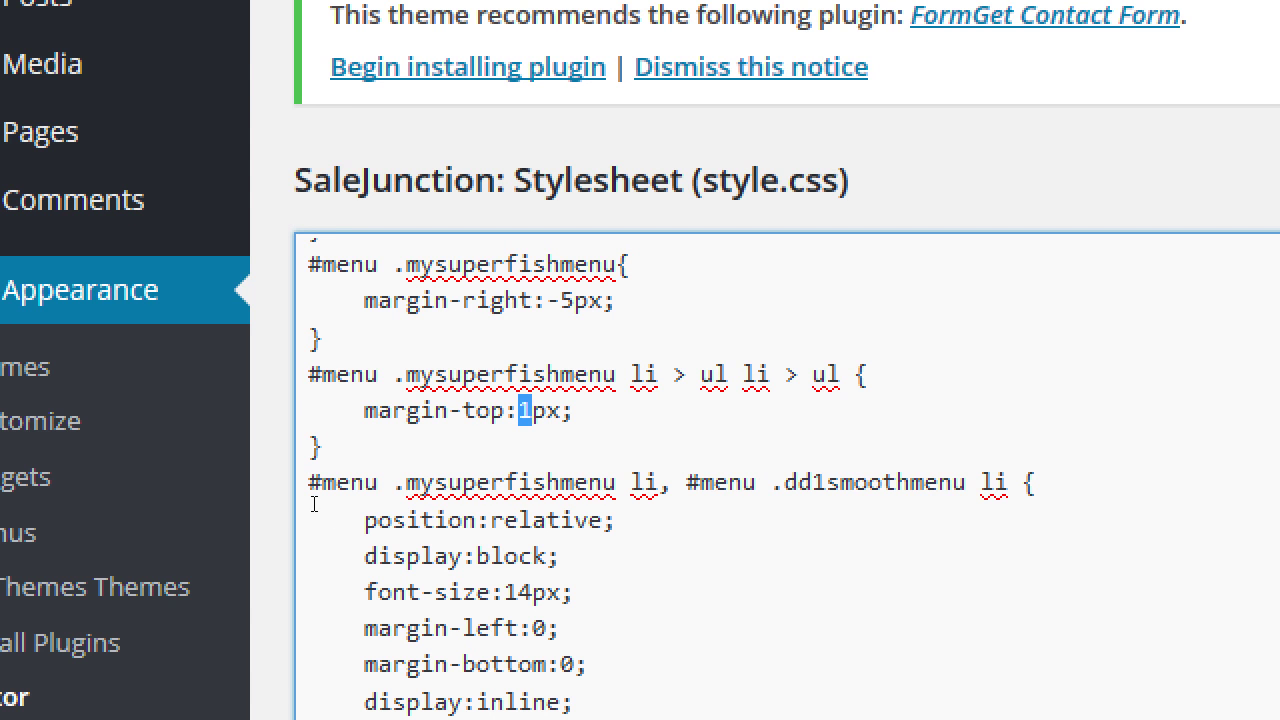
type("1.75")
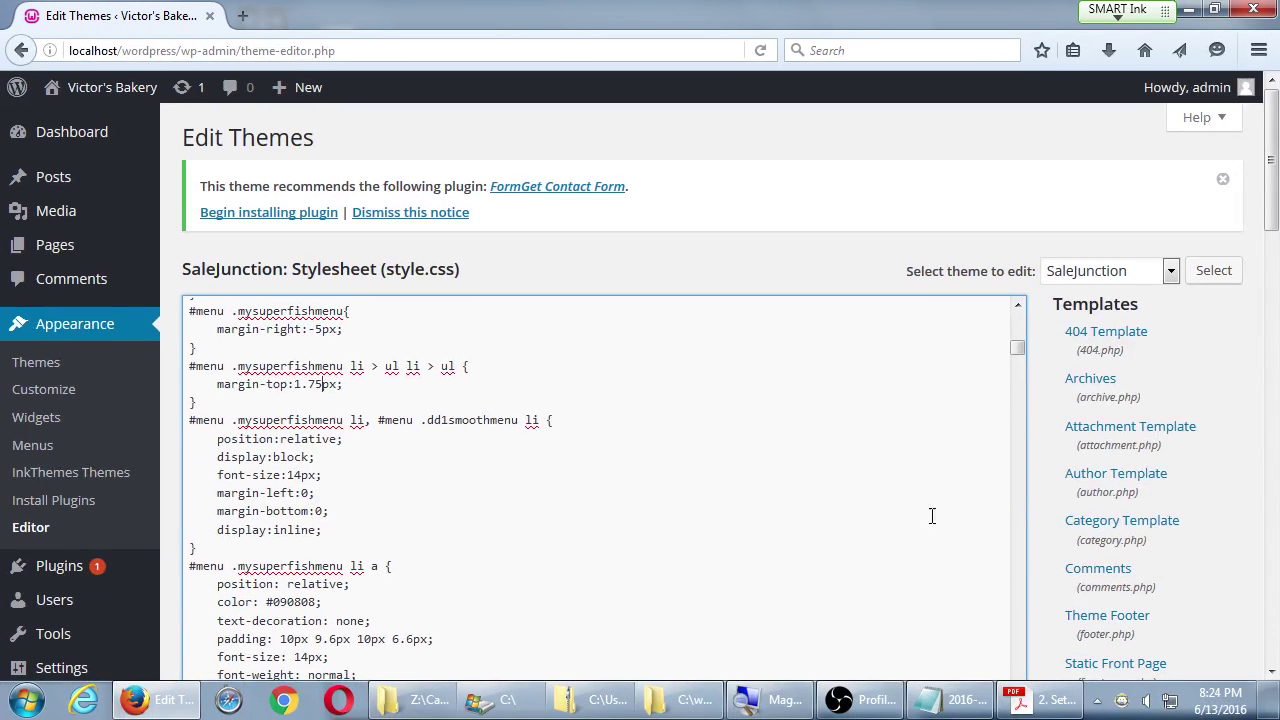
- Select the 14px font-size value in the menu list rule
scroll(1013, 522, "down", 1)
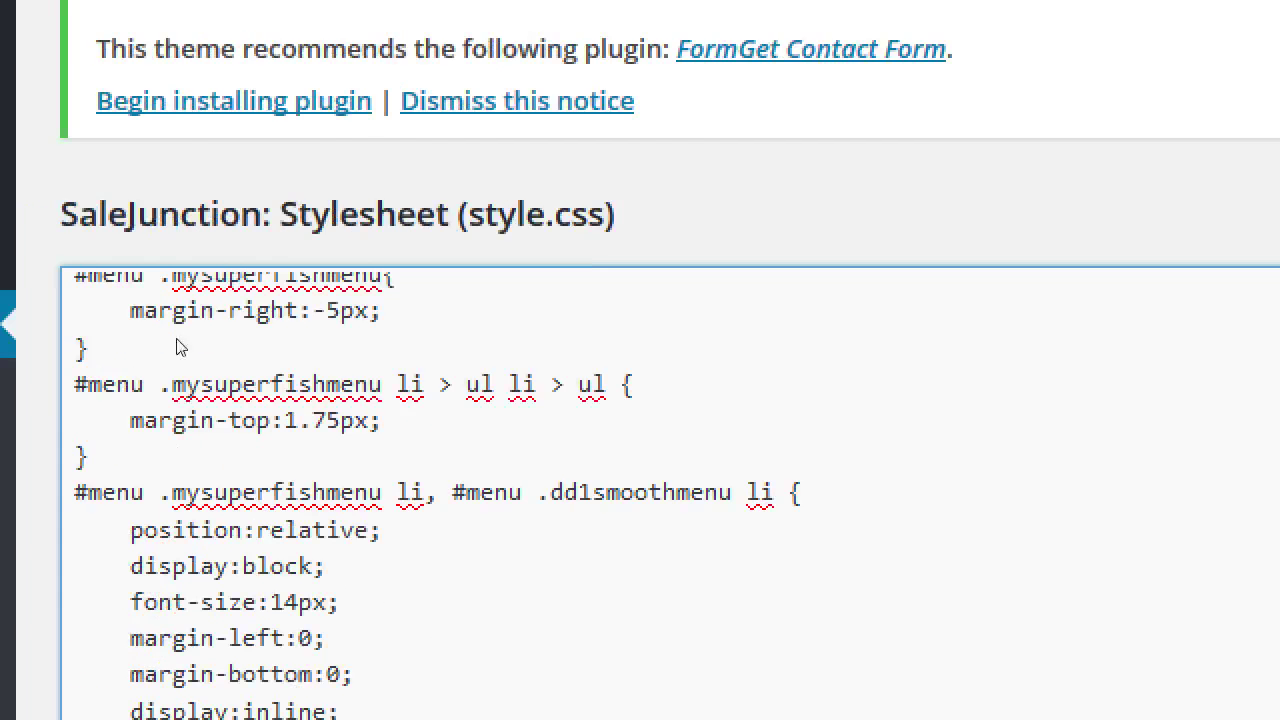
left_click(277, 480)
double_click(310, 520)
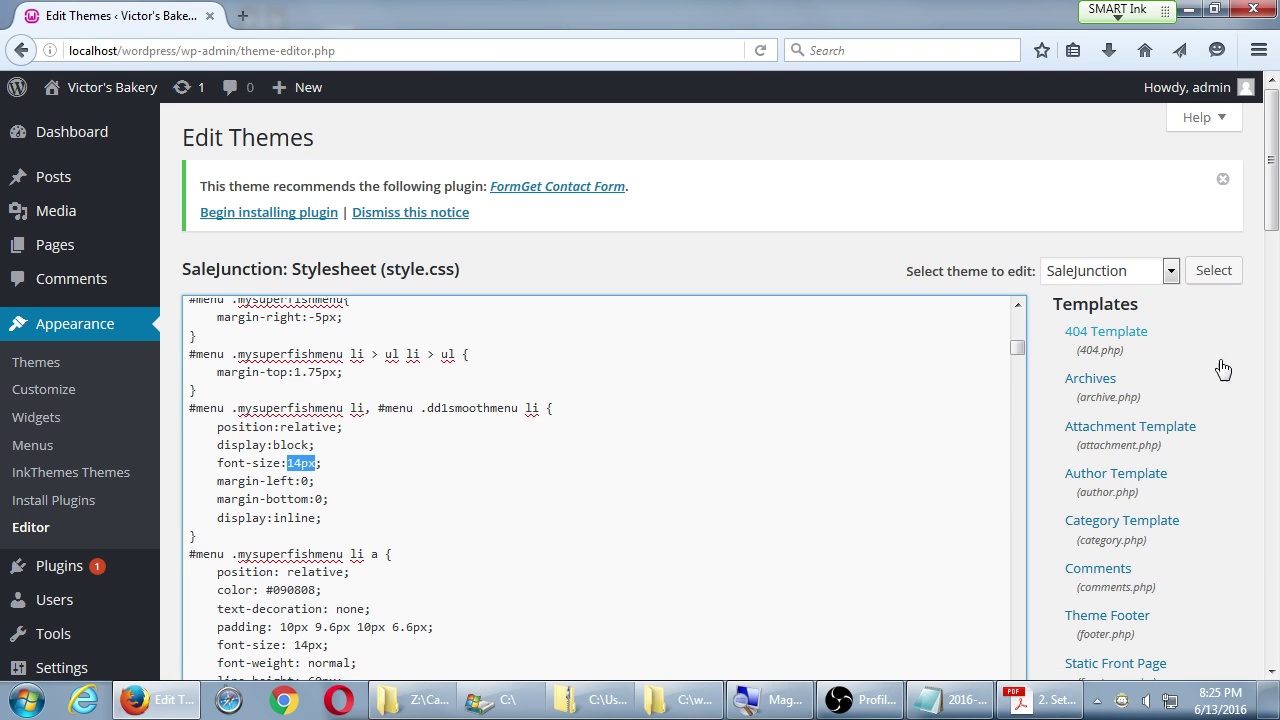
- Type 'Behind the scenes, WordPress is made of' above the Three Levels list
left_click(948, 700)
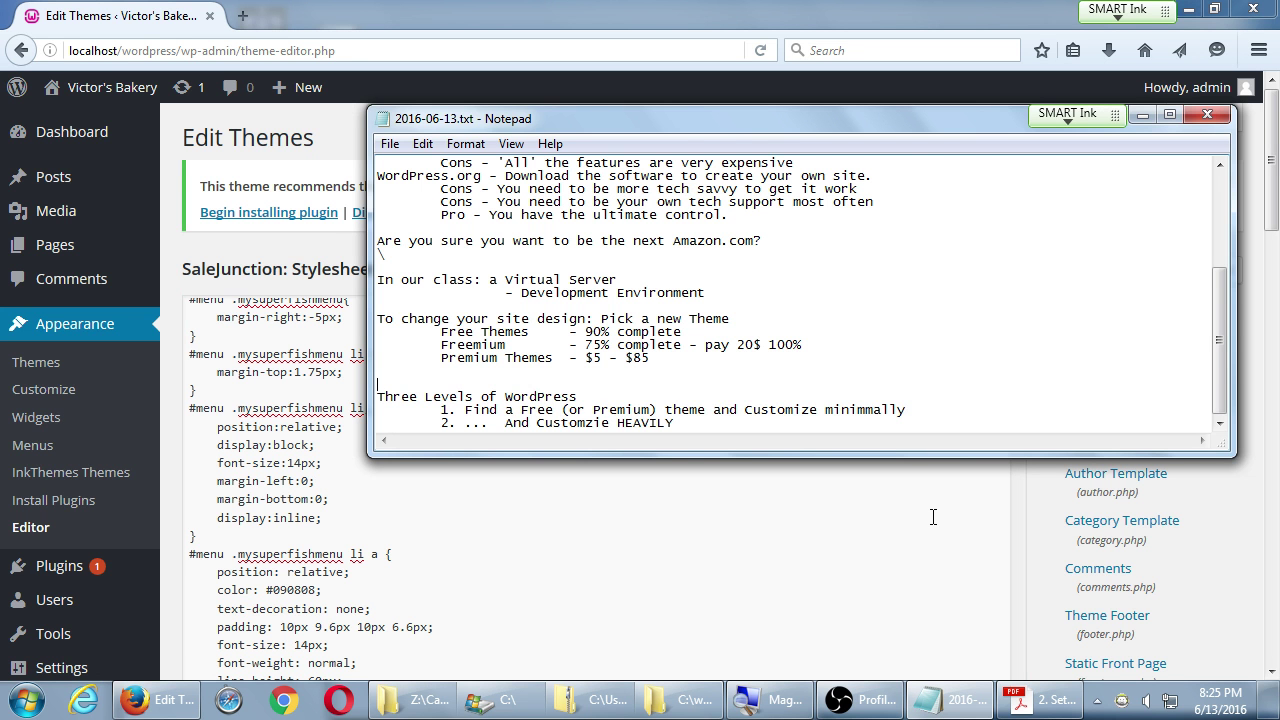
key("BackSpace")
key("BackSpace")
key("BackSpace")
key("BackSpace")
key("BackSpace")
key("BackSpace")
key("BackSpace")
key("BackSpace")
key("BackSpace")
key("BackSpace")
key("BackSpace")
key("BackSpace")
key("BackSpace")
key("BackSpace")
key("BackSpace")
key("BackSpace")
key("BackSpace")
key("BackSpace")
key("BackSpace")
key("BackSpace")
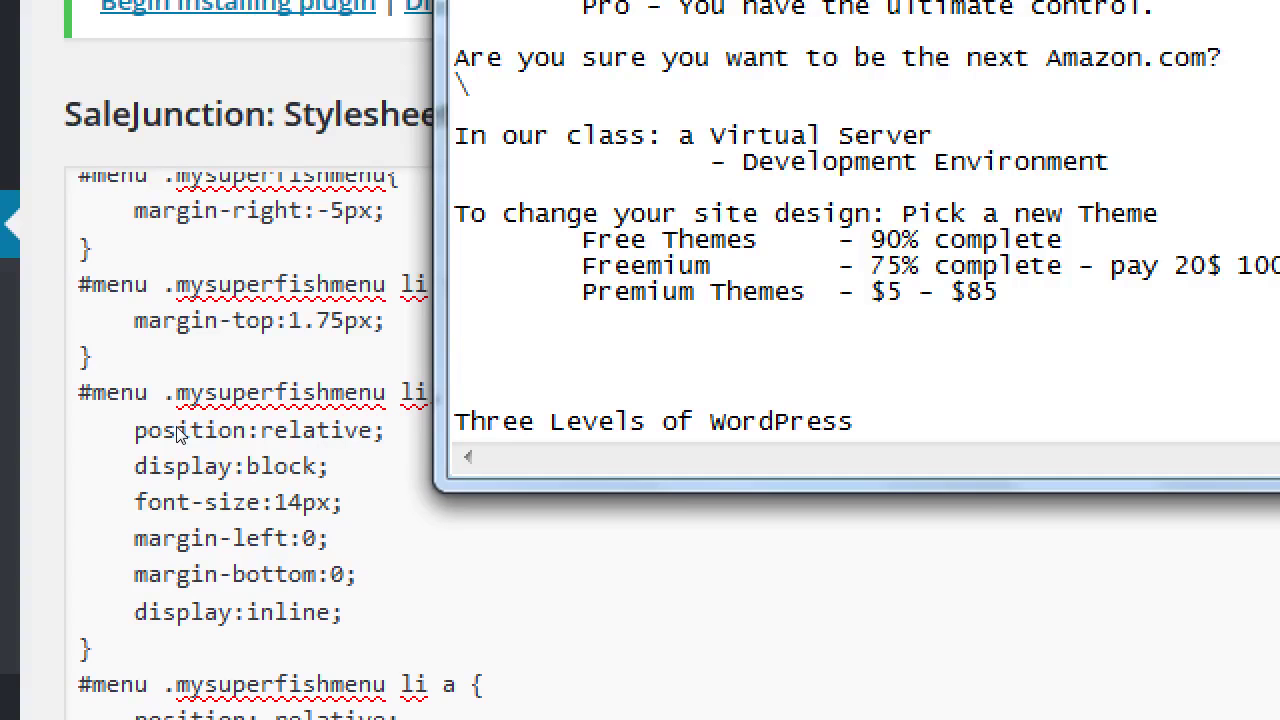
type("Behind the scens")
key("BackSpace")
type("e")
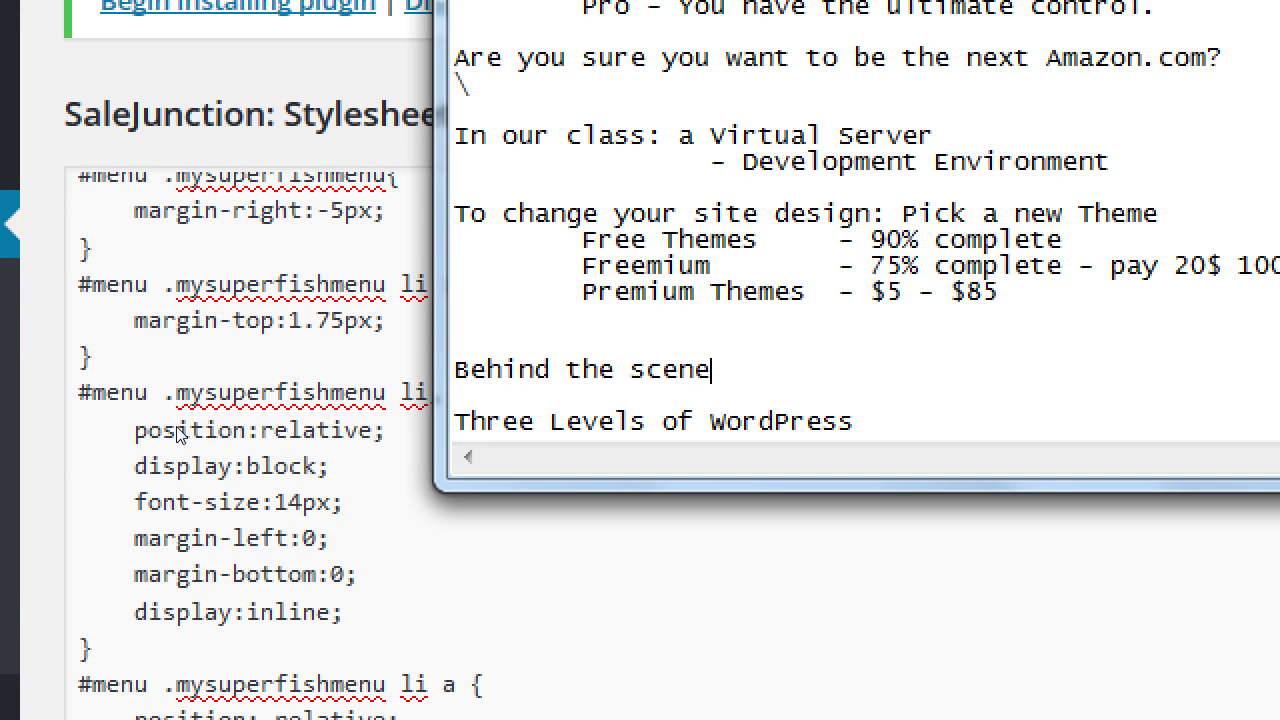
type("s, word")
key("BackSpace")
key("BackSpace")
key("BackSpace")
key("BackSpace")
type("WordPress is ")
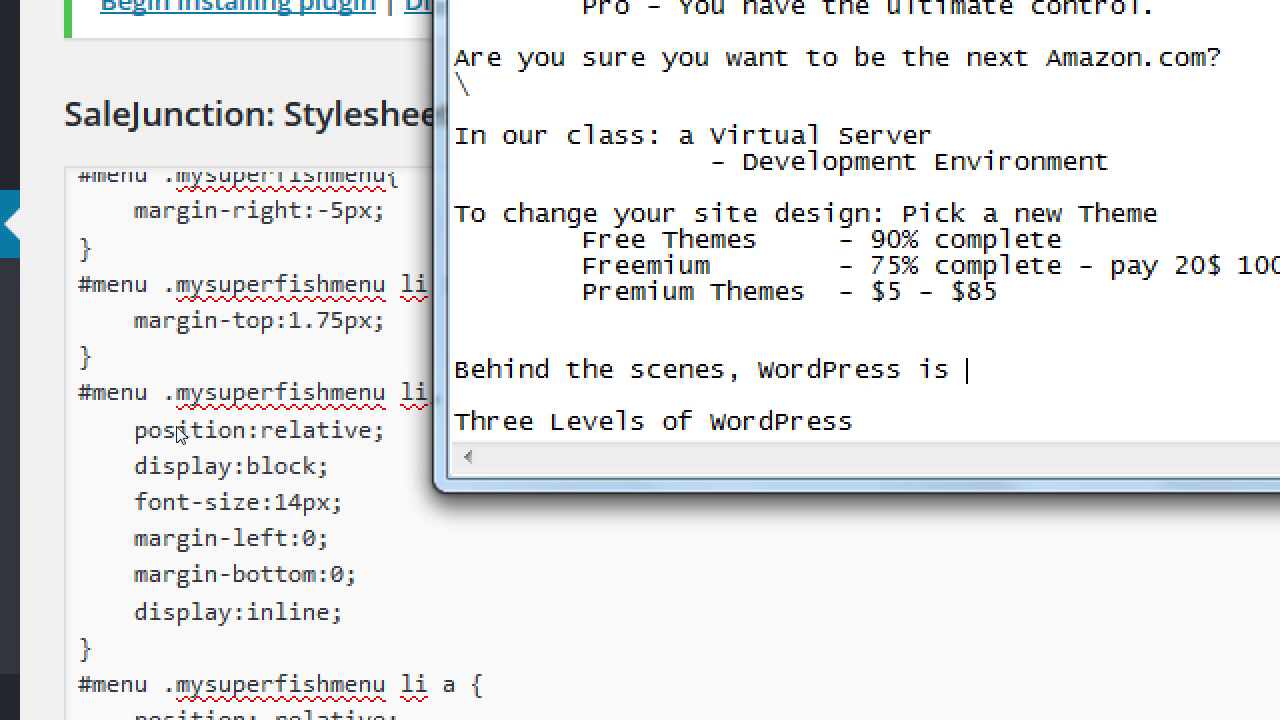
type("made of")
- Add the indented line 'HTML + CSS + JavaScript + PHP' and select it
key("Return")
key("Tab")
type("HTM")
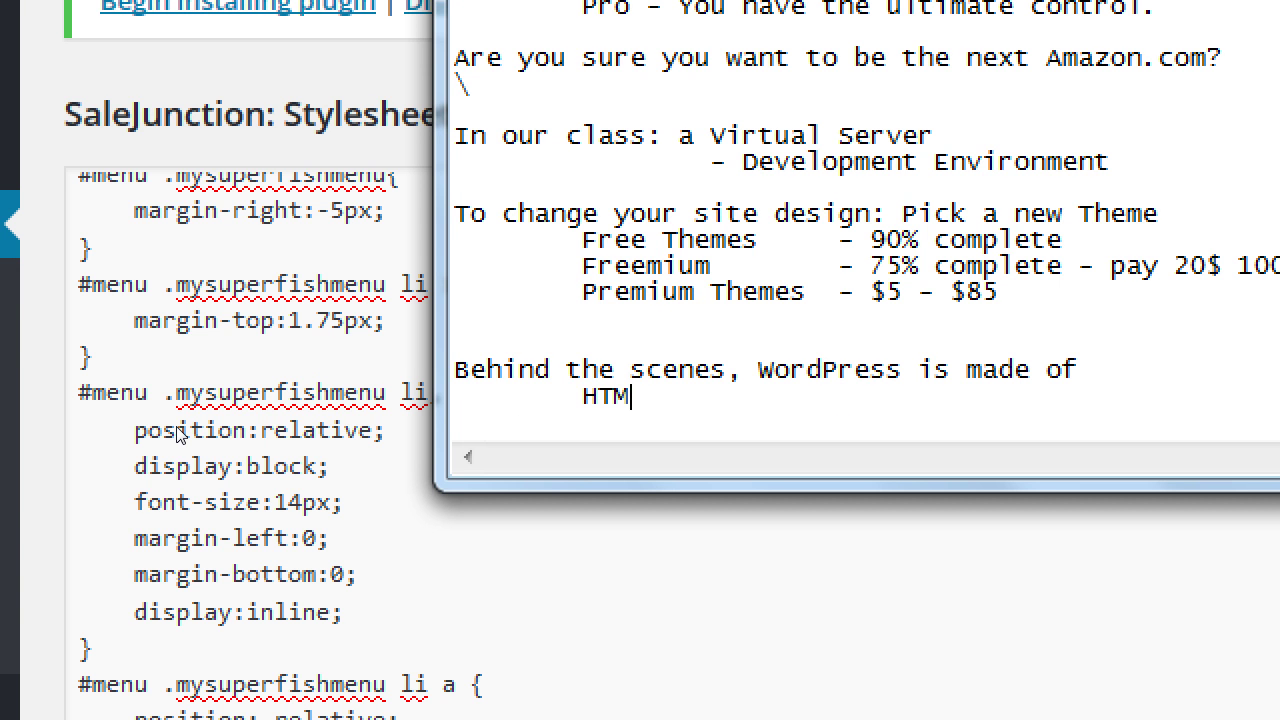
type("L + CSS + Java")
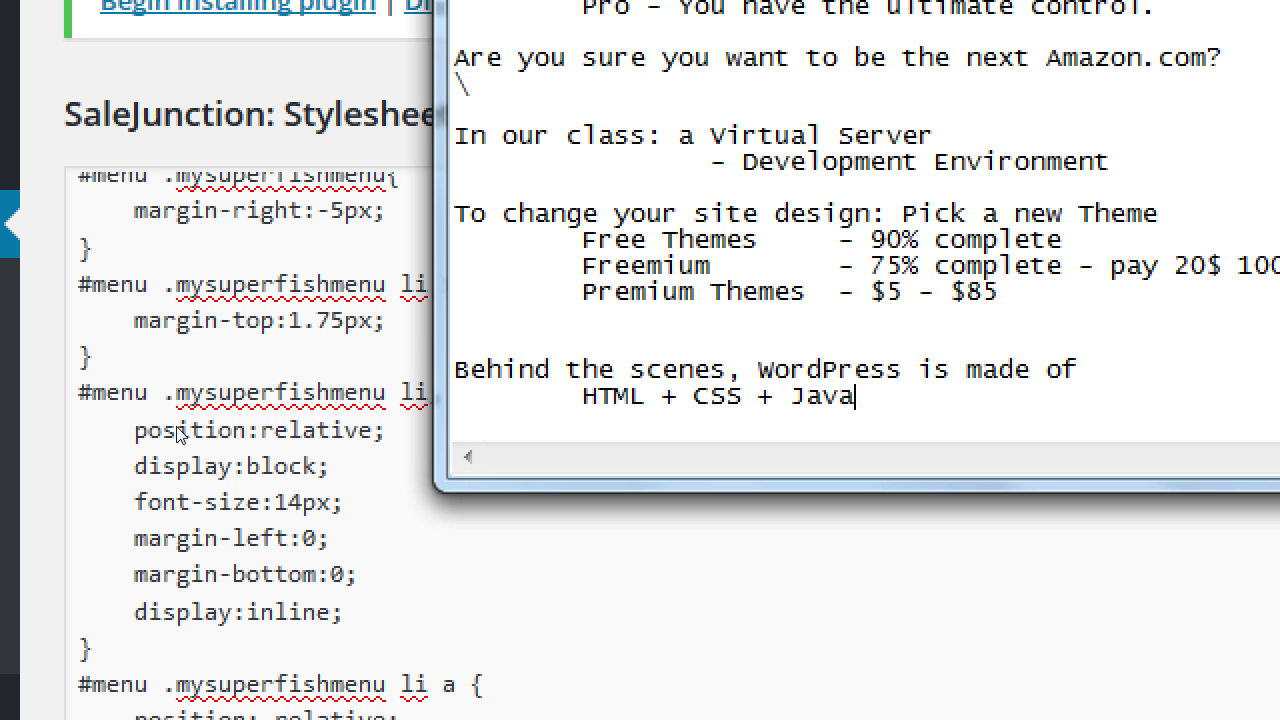
type("Script +")
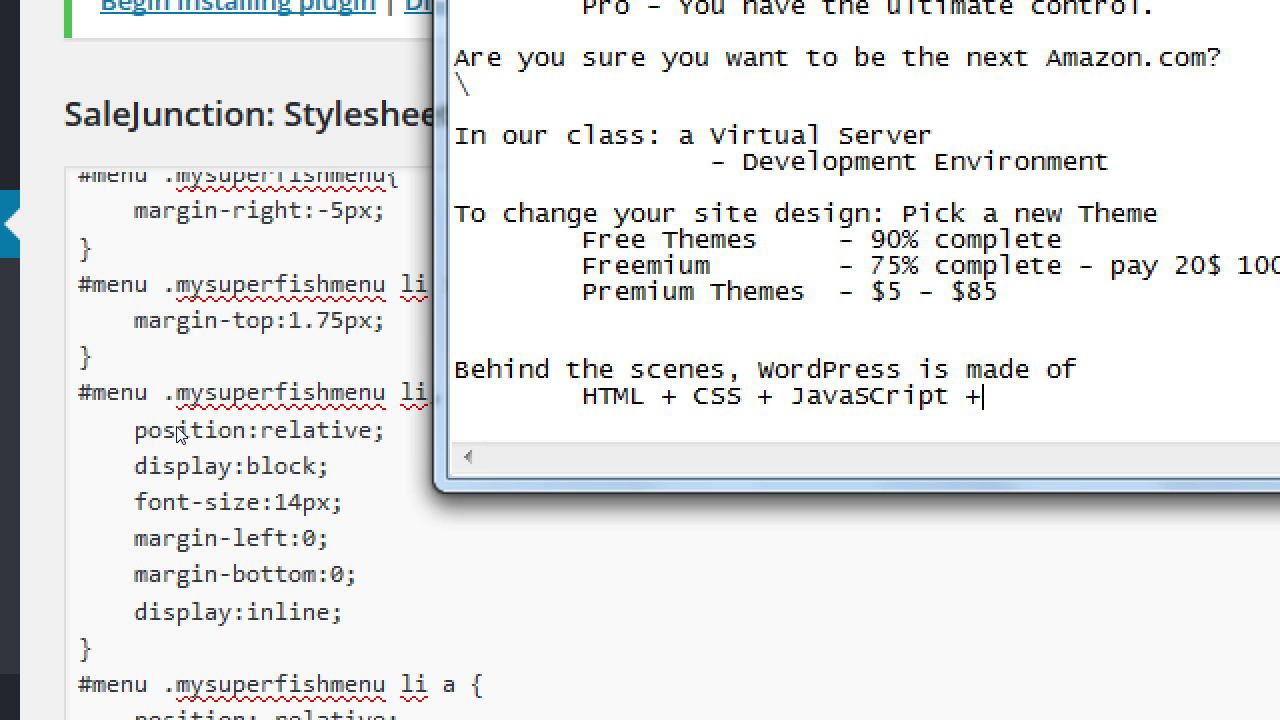
type(" PHP")
key("Down")
key("Down")
key("Down")
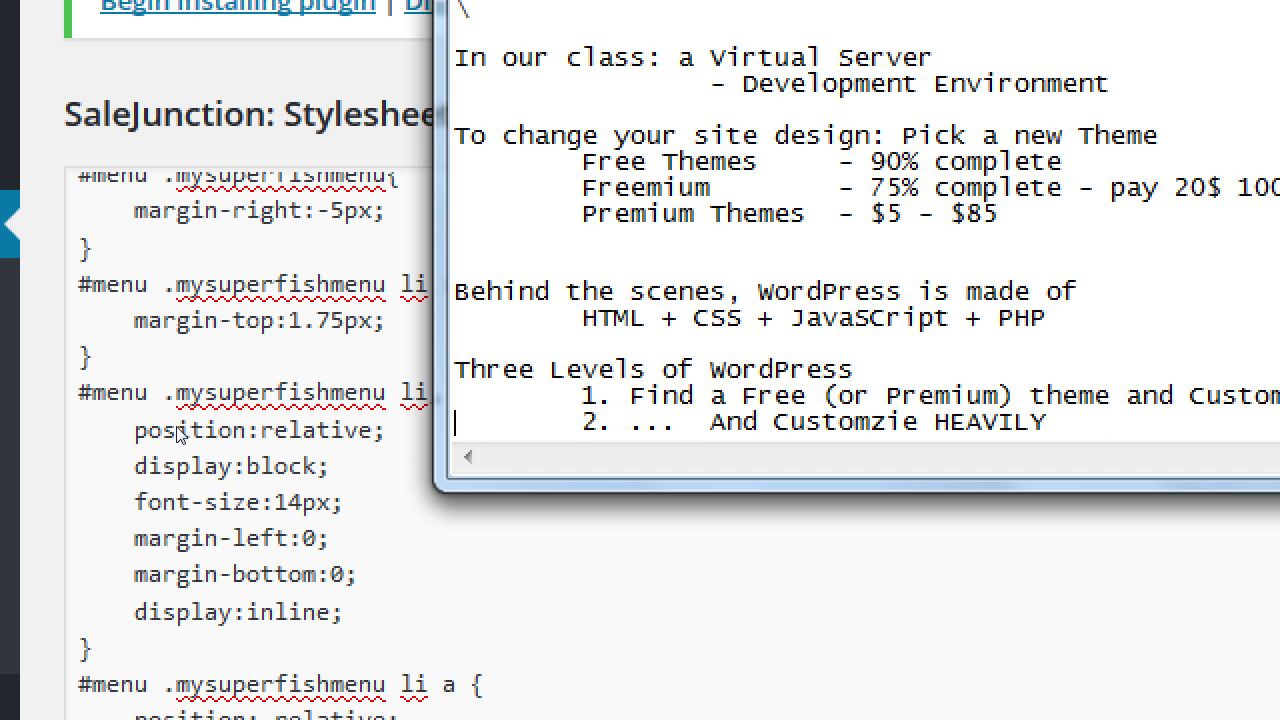
key("Up")
key("Up")
key("Up")
key("Up")
key("shift+End")
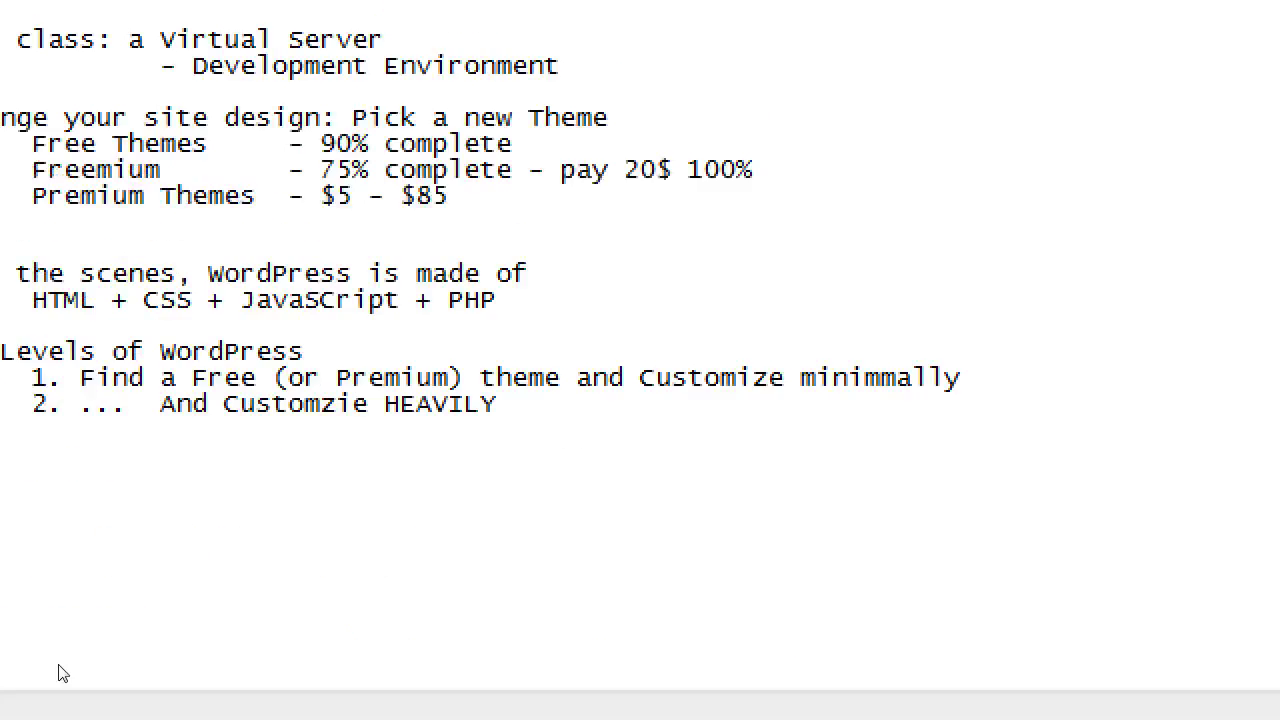
key("ctrl+End")
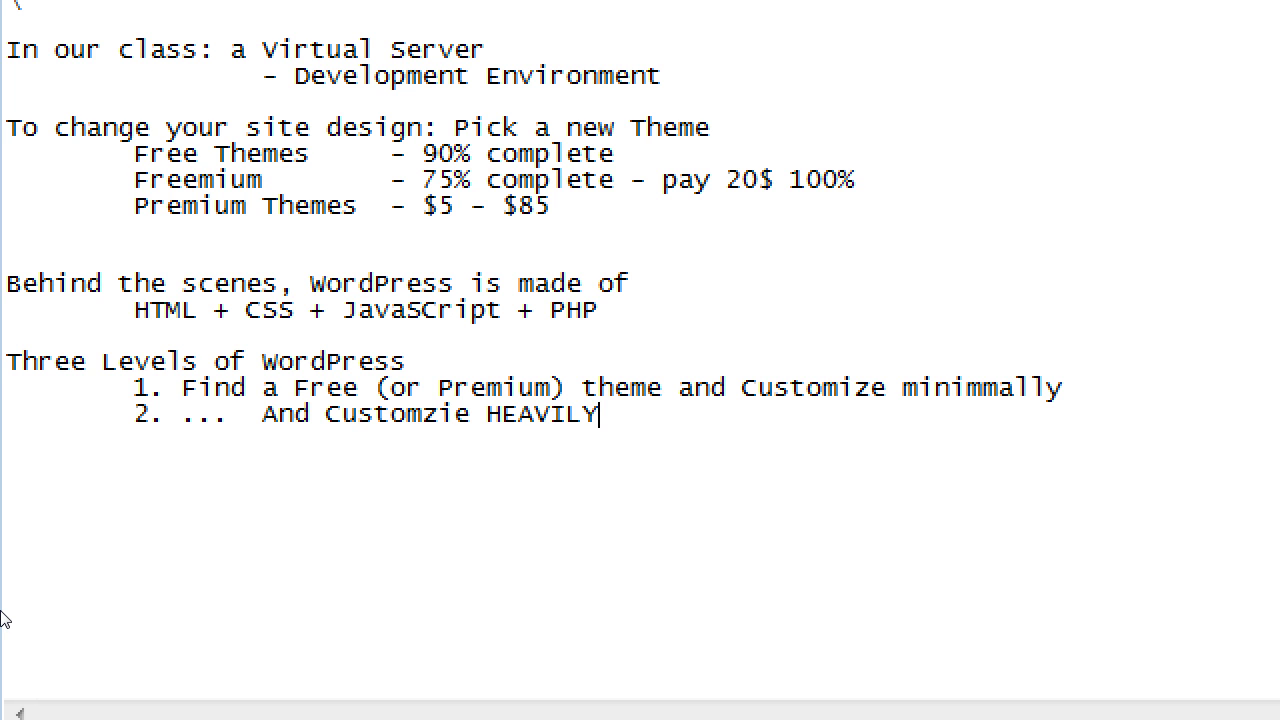
double_click(166, 205)
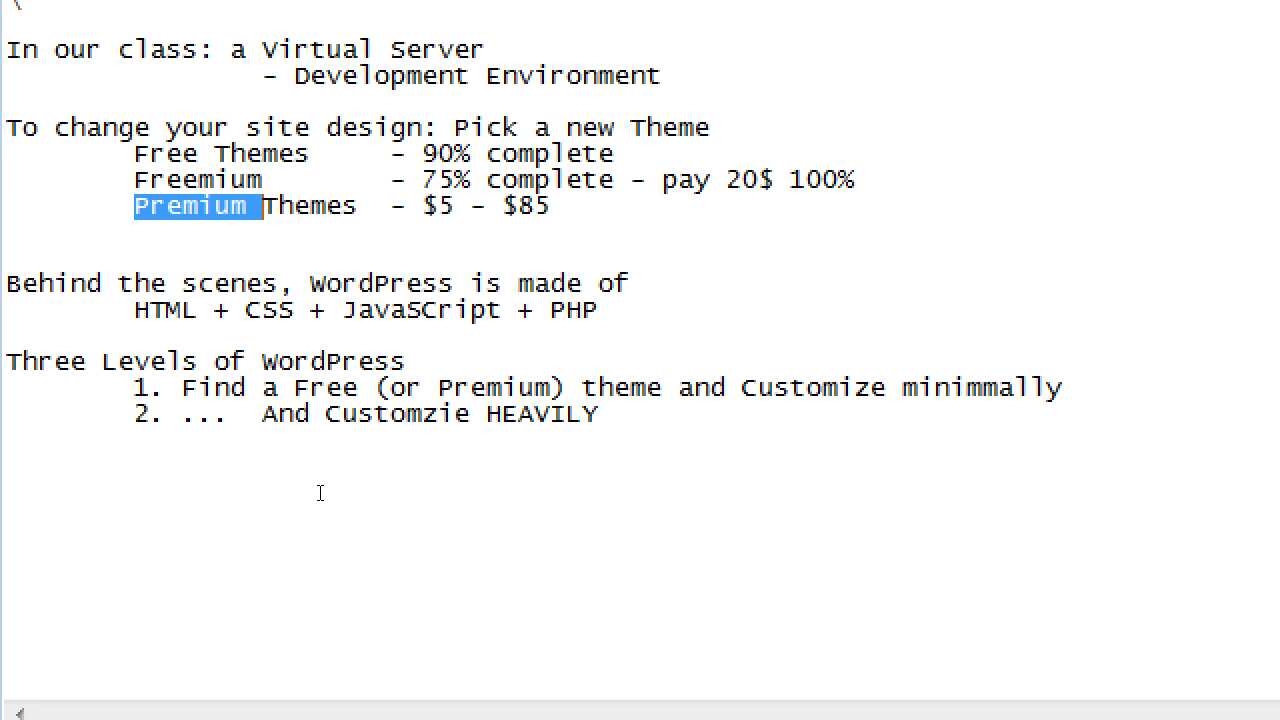
key("F3")
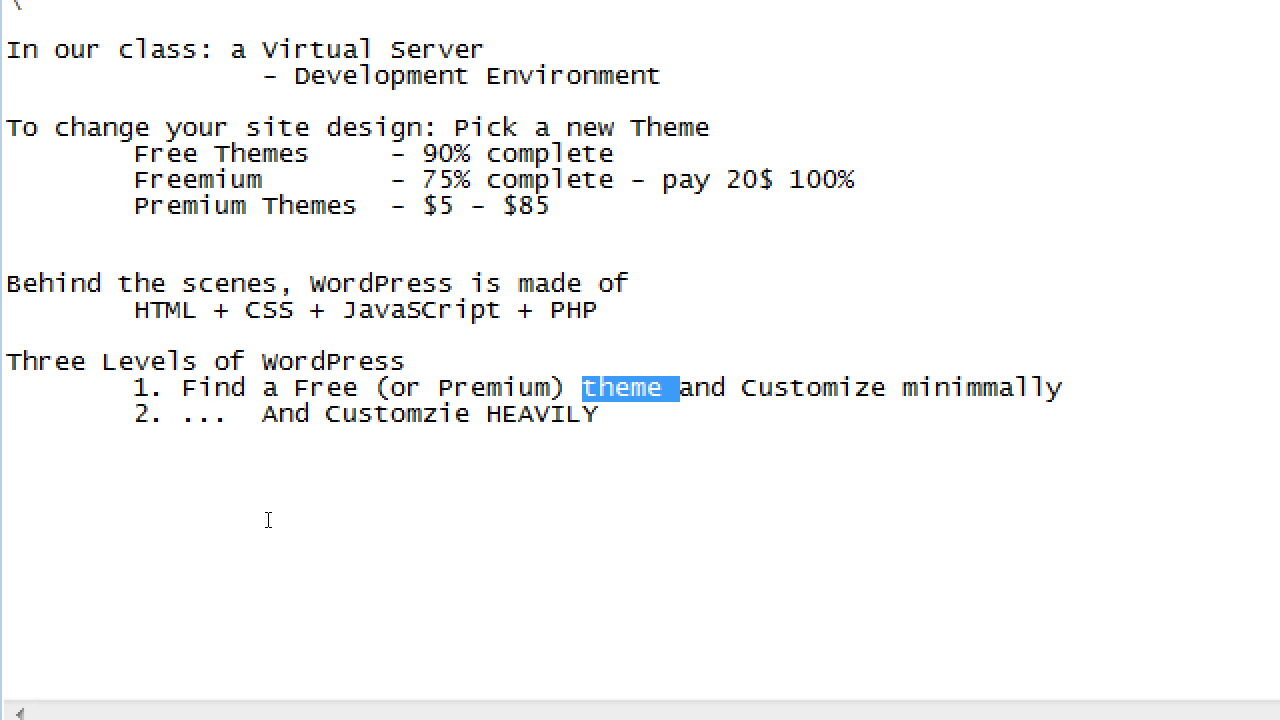
key("shift+Right")
key("shift+Right")
key("shift+Right")
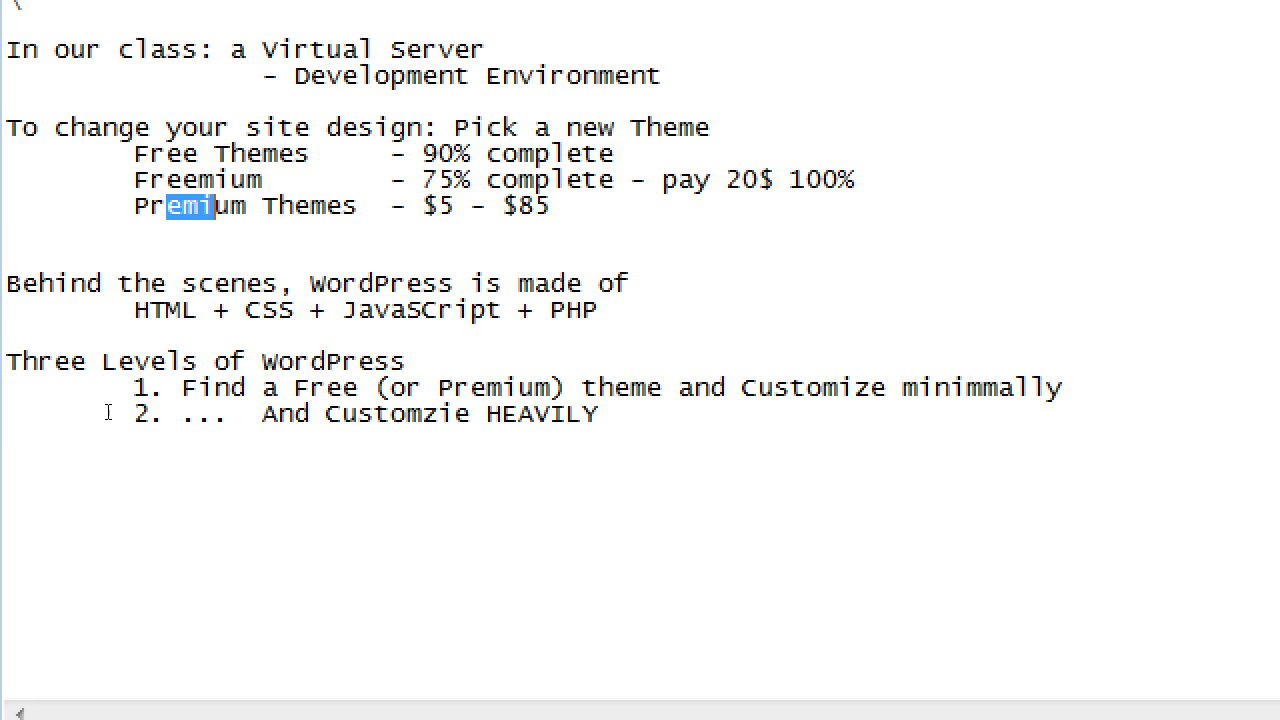
key("ctrl+End")
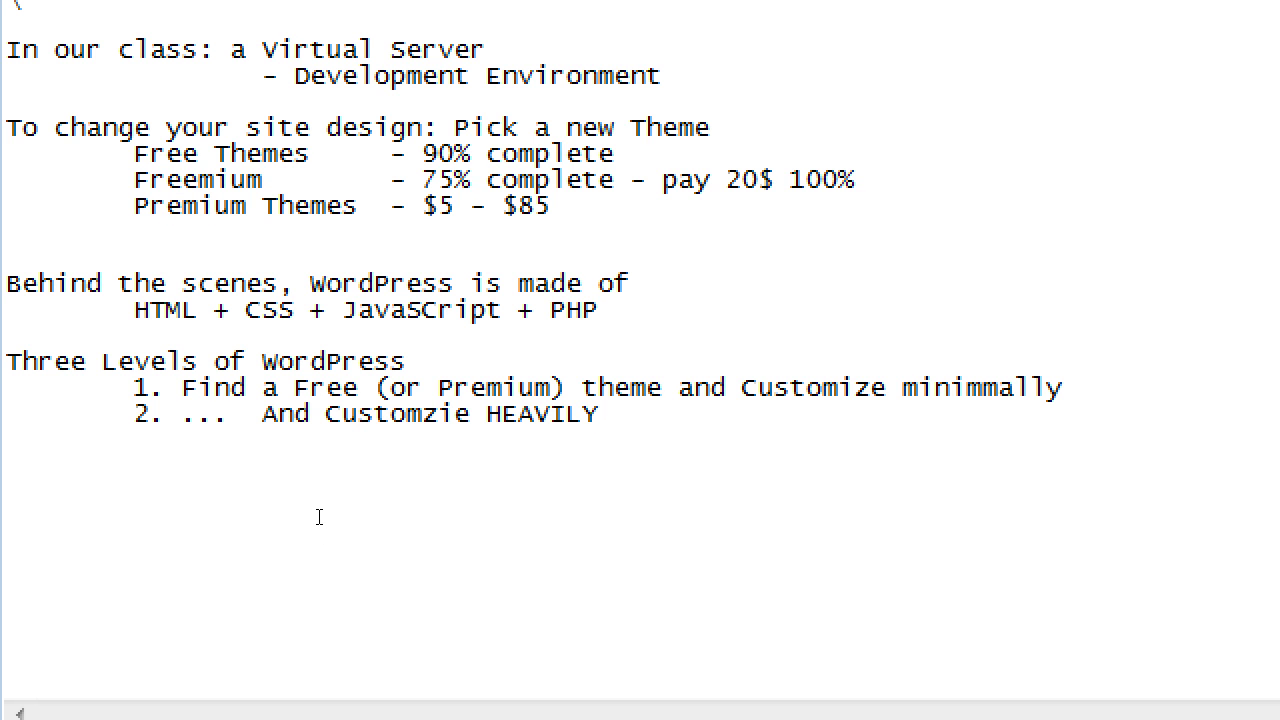
key("Return")
- Add an indented third level reading '3. Start from scratch with all code'
key("Tab")
type("3. Start from st")
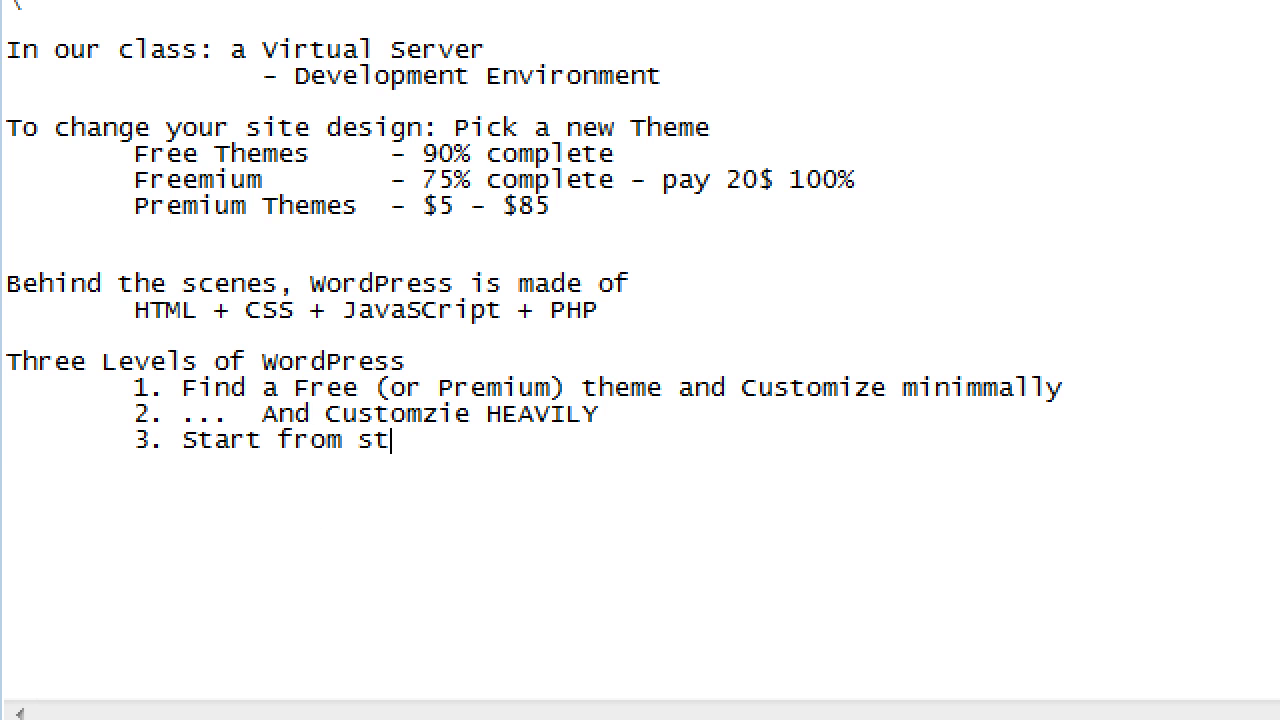
key("BackSpace")
type("crtach")
key("BackSpace")
key("BackSpace")
key("BackSpace")
key("BackSpace")
key("BackSpace")
type("atch with a")
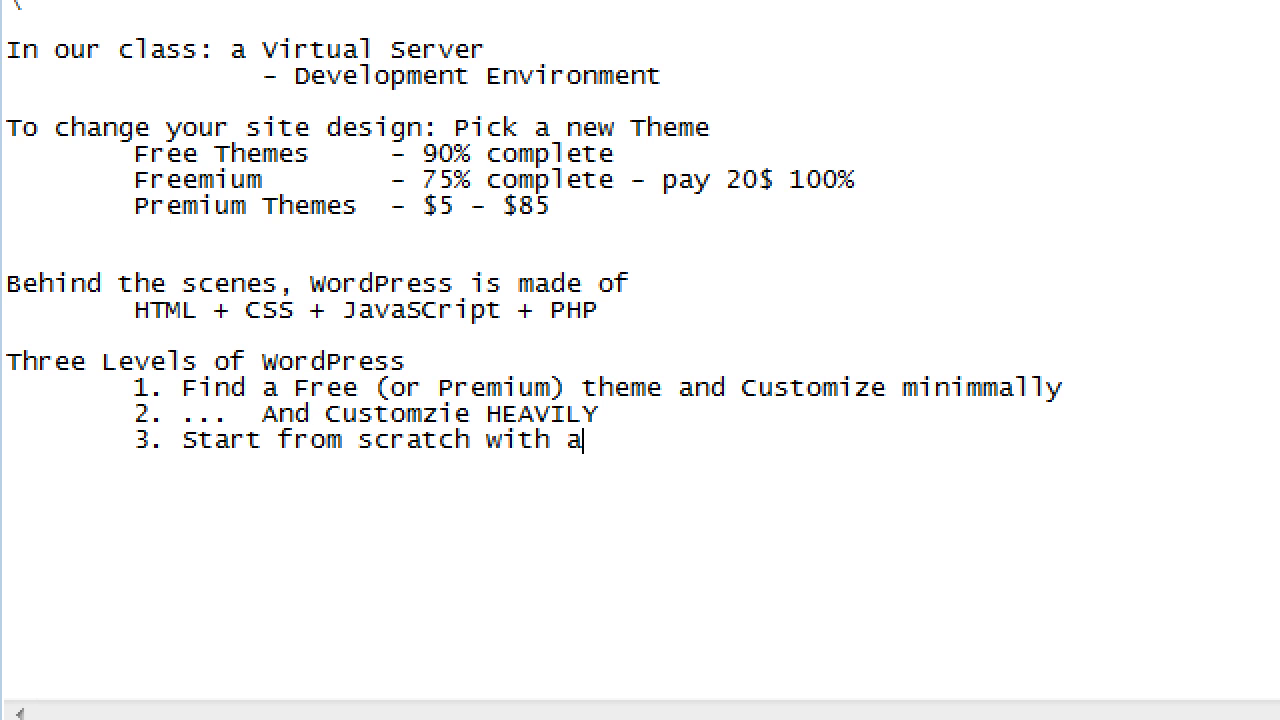
type("ll code")
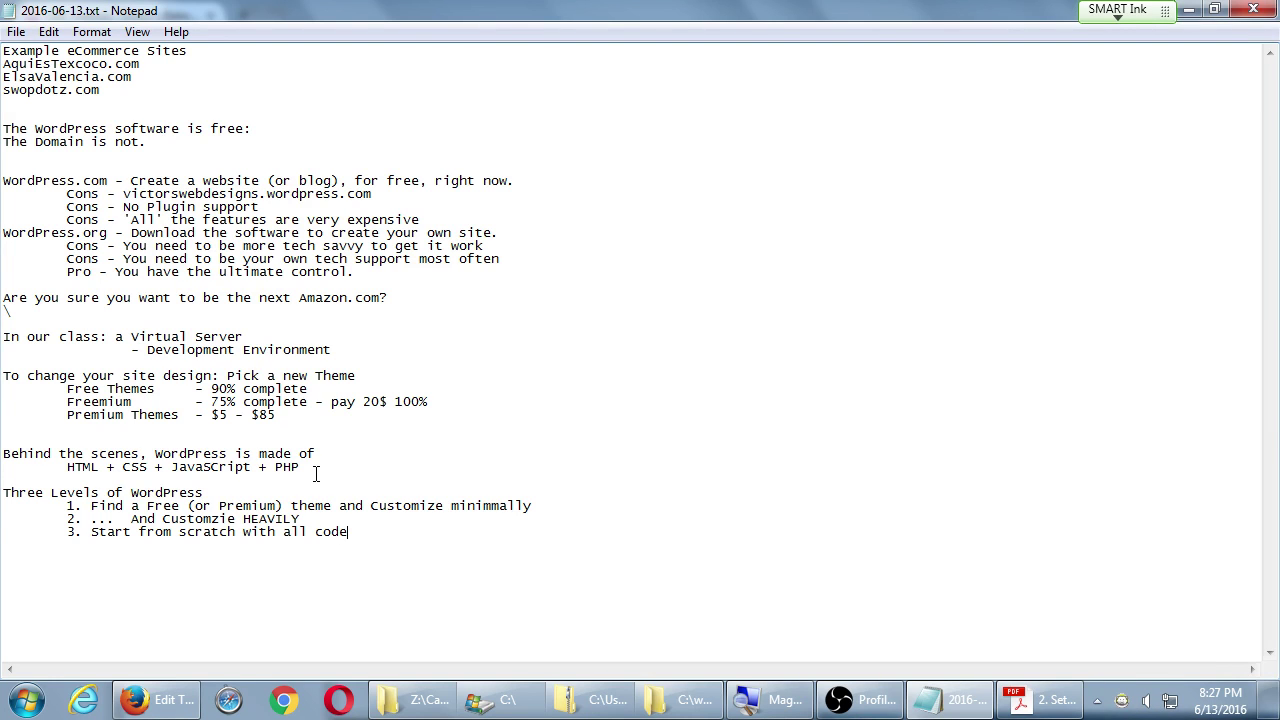
left_click_drag(300, 467, 122, 478)
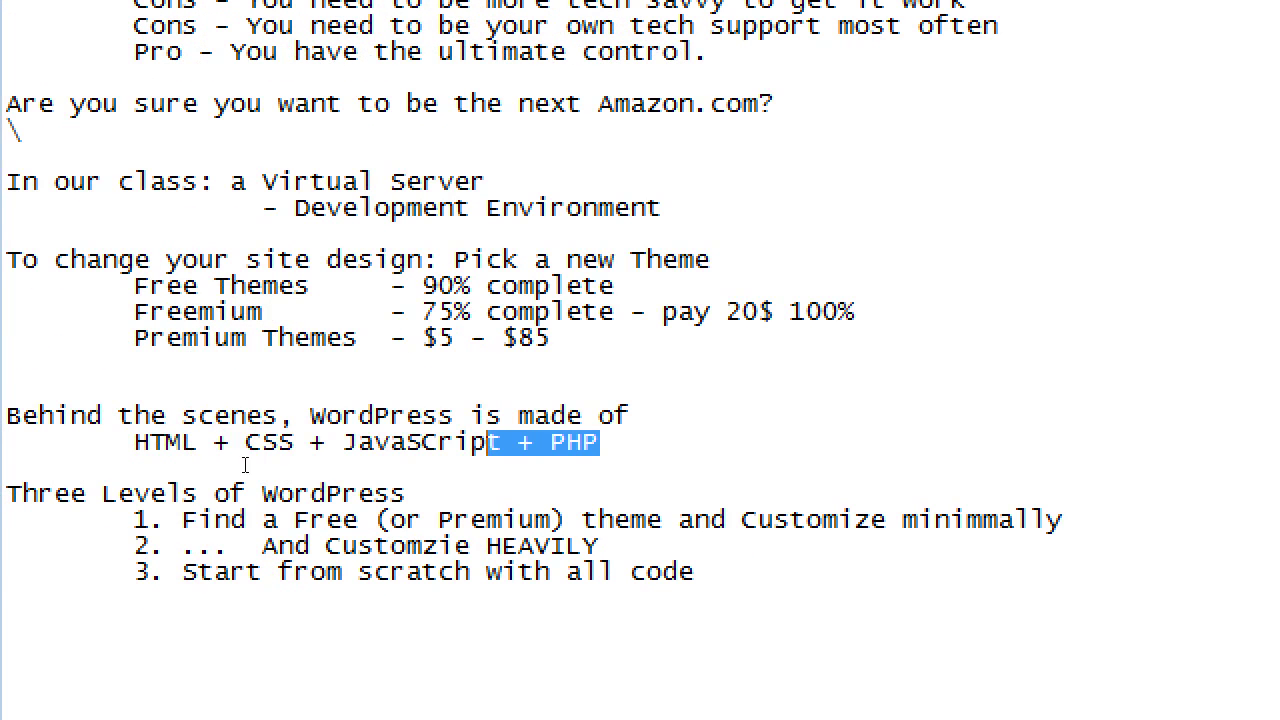
left_click_drag(245, 465, 70, 477)
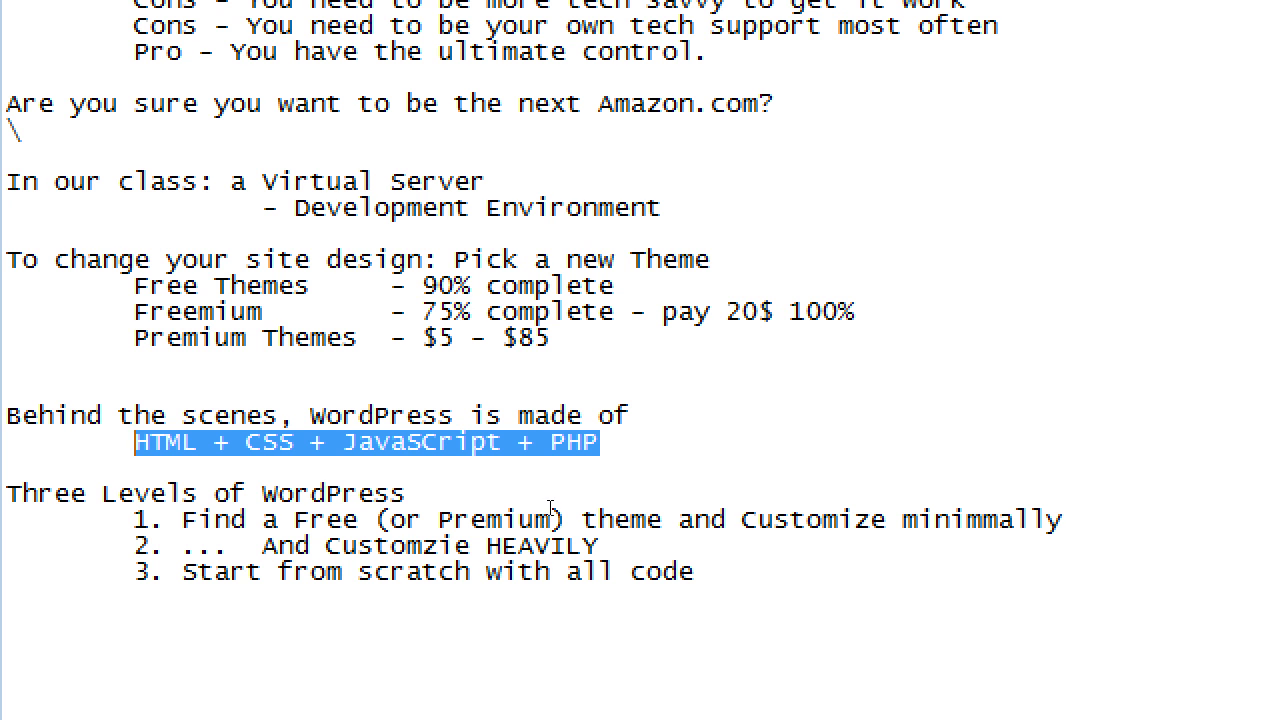
- Mark the first level with a '$' after 'minimmally'
left_click(549, 518)
key("End")
type("$")
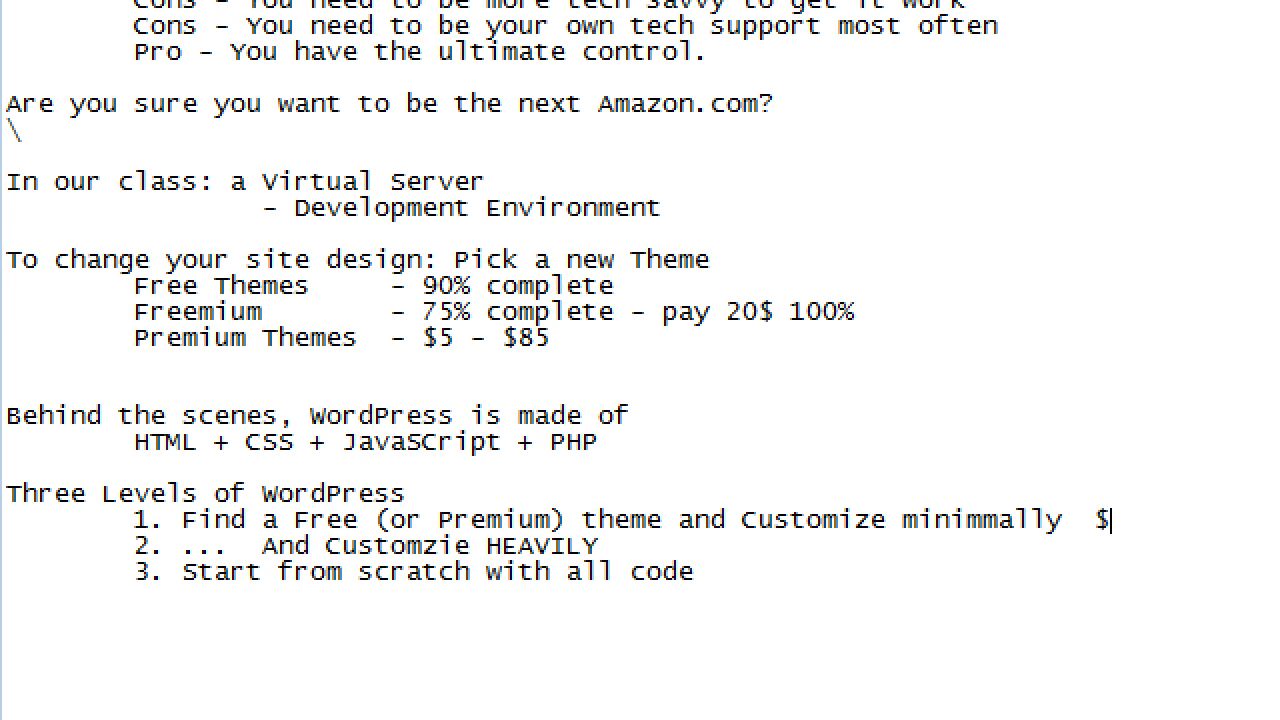